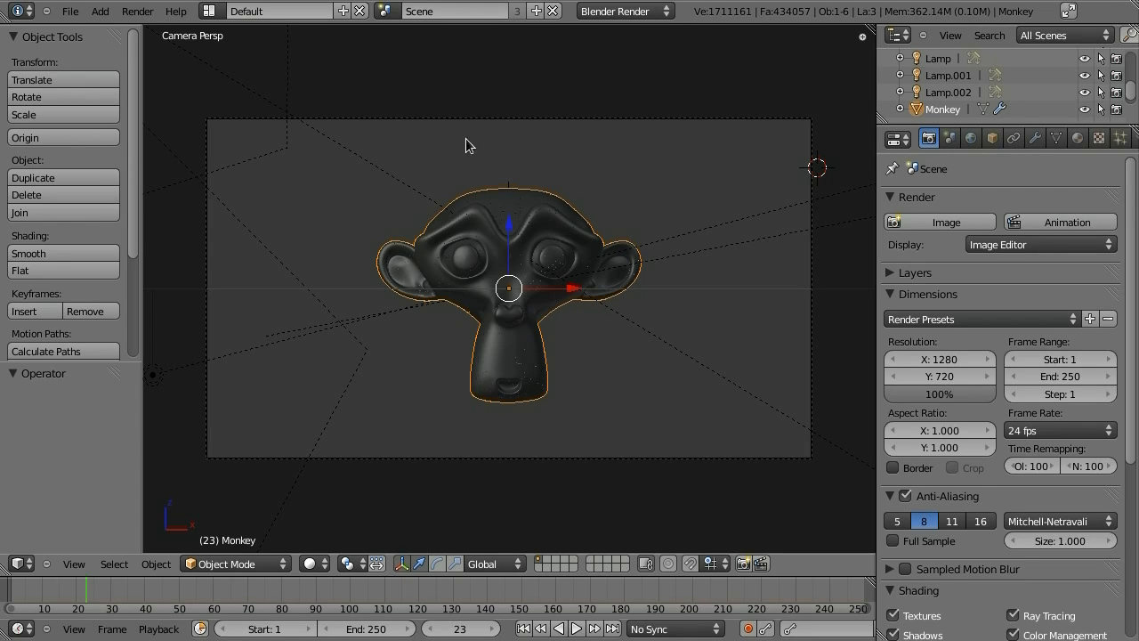
Inspect the lamps around the monkey head in the finished scene, selecting them individually and ending on the monkey
{"action": "right_click", "coordinate": [281, 141]}
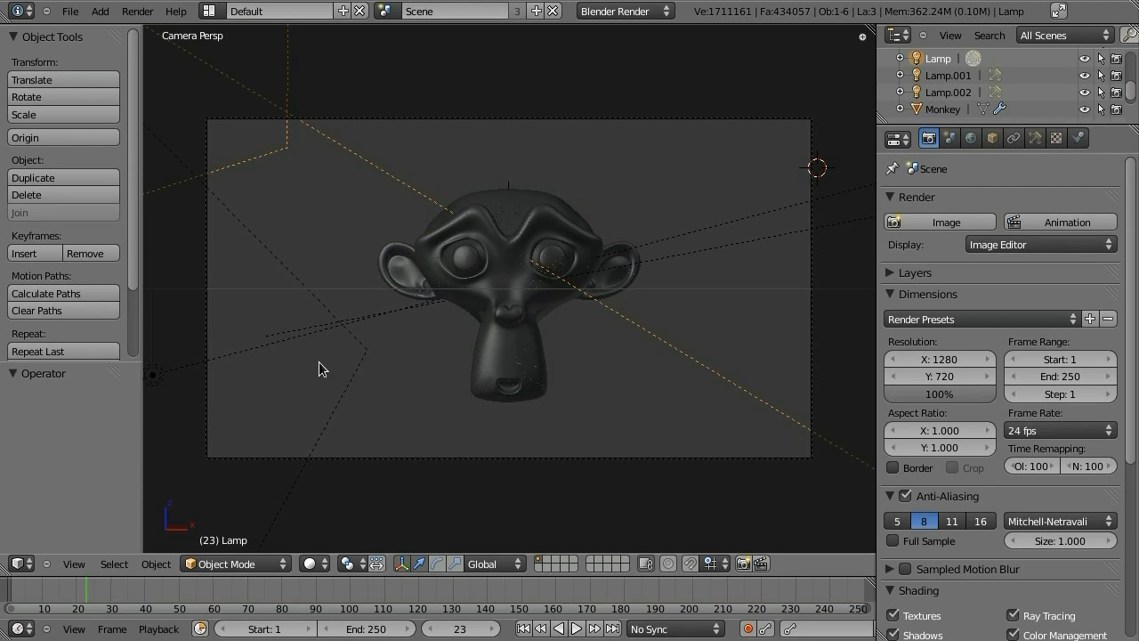
{"action": "right_click", "coordinate": [362, 352]}
{"action": "right_click", "coordinate": [780, 238]}
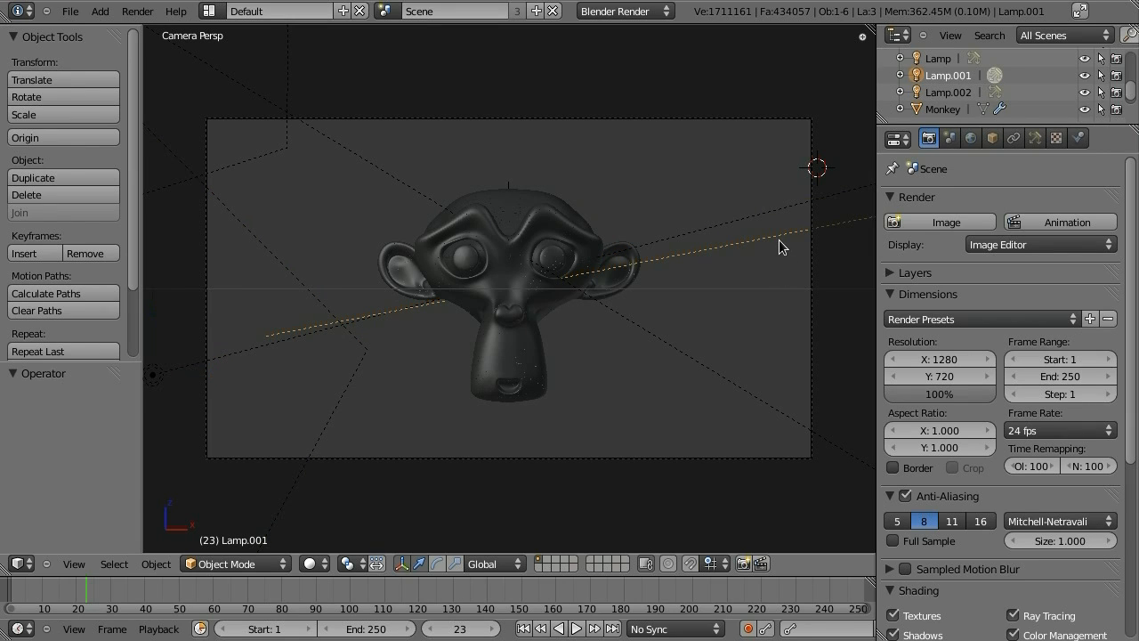
{"action": "right_click", "coordinate": [727, 377]}
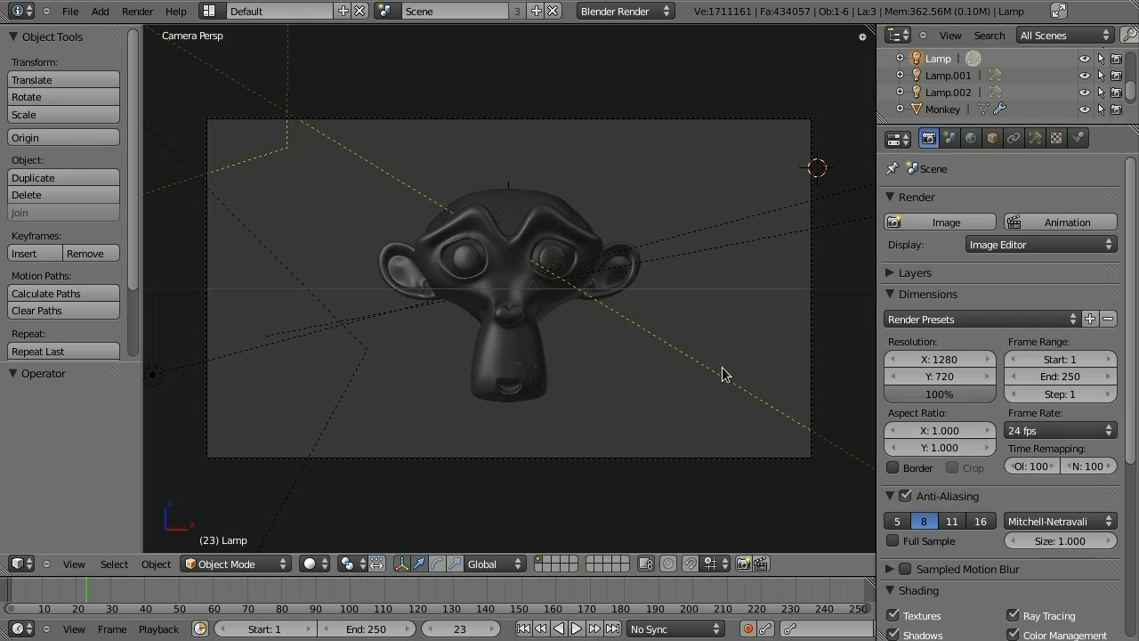
{"action": "right_click", "coordinate": [549, 300]}
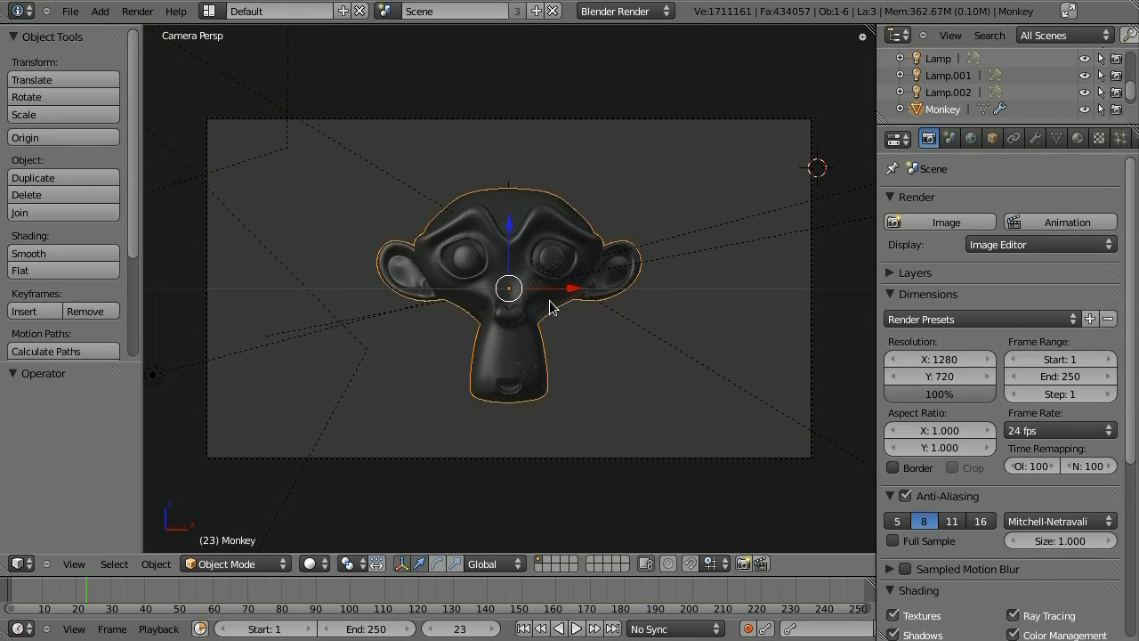
Review the monkey's modifier stack, collapsing the subdivision, particle system, Explode and Solidify modifiers
{"action": "left_click", "coordinate": [1035, 138]}
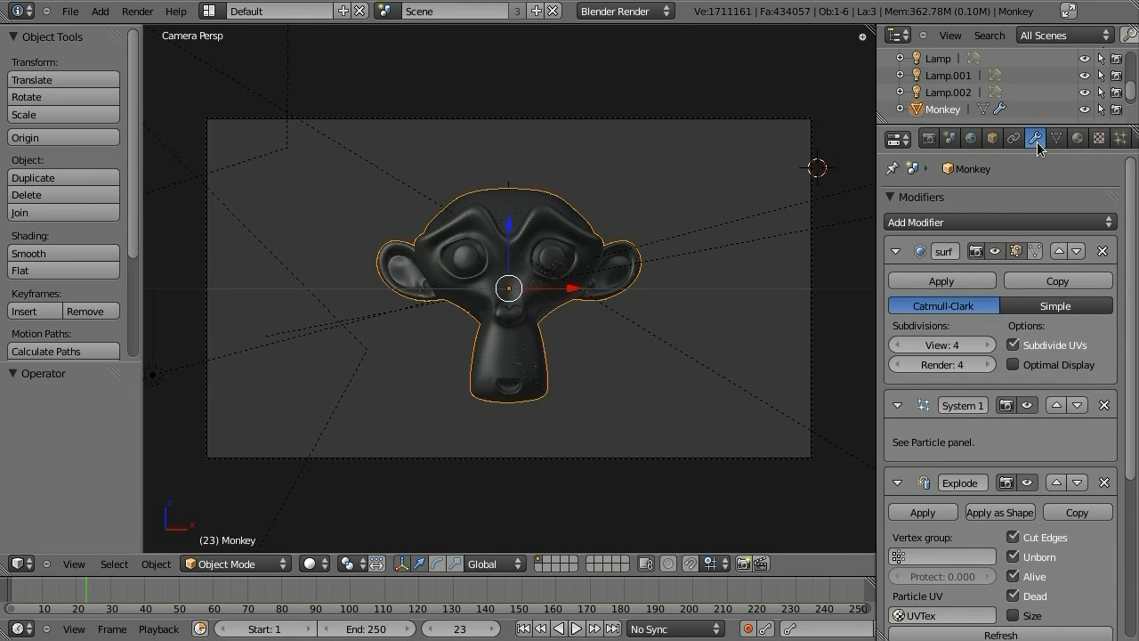
{"action": "left_click", "coordinate": [896, 251]}
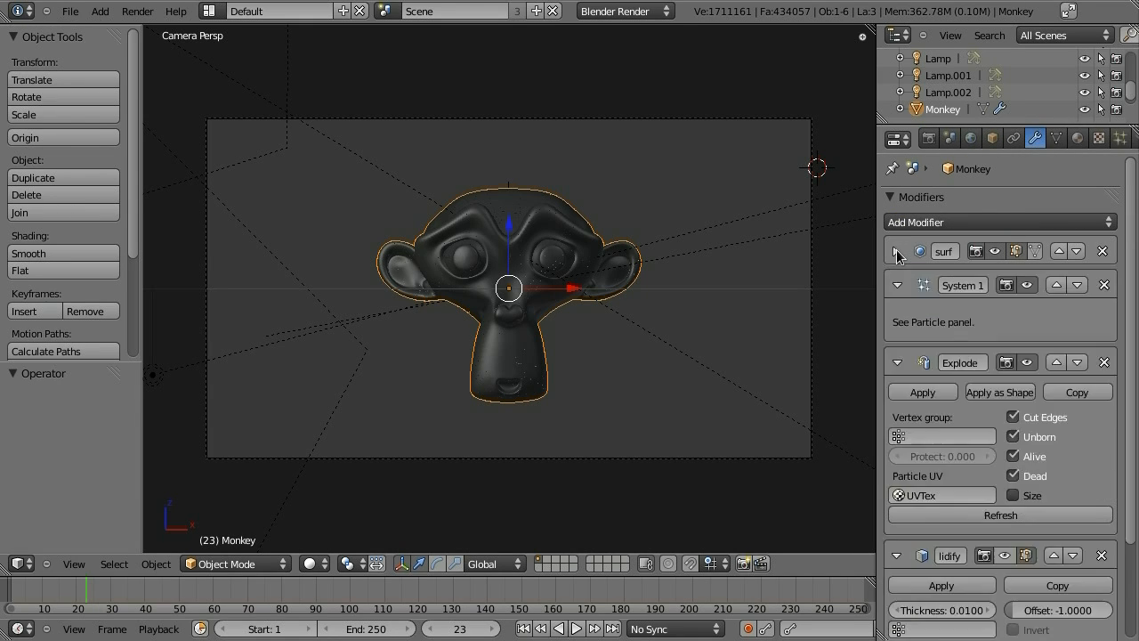
{"action": "left_click", "coordinate": [896, 284]}
{"action": "left_click", "coordinate": [896, 319]}
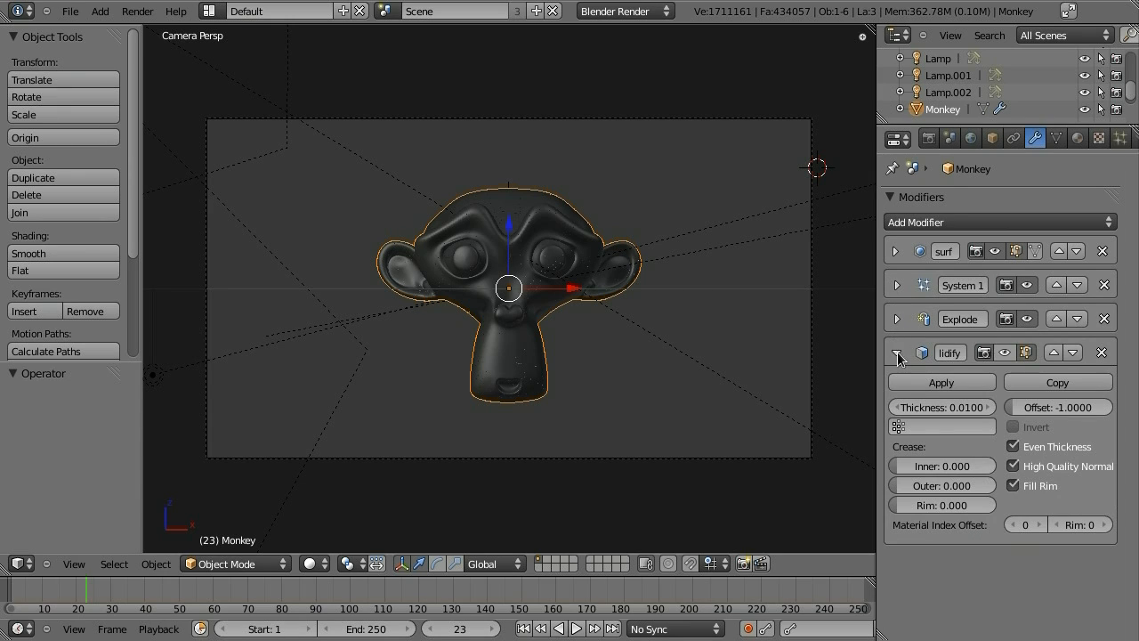
{"action": "left_click", "coordinate": [897, 352]}
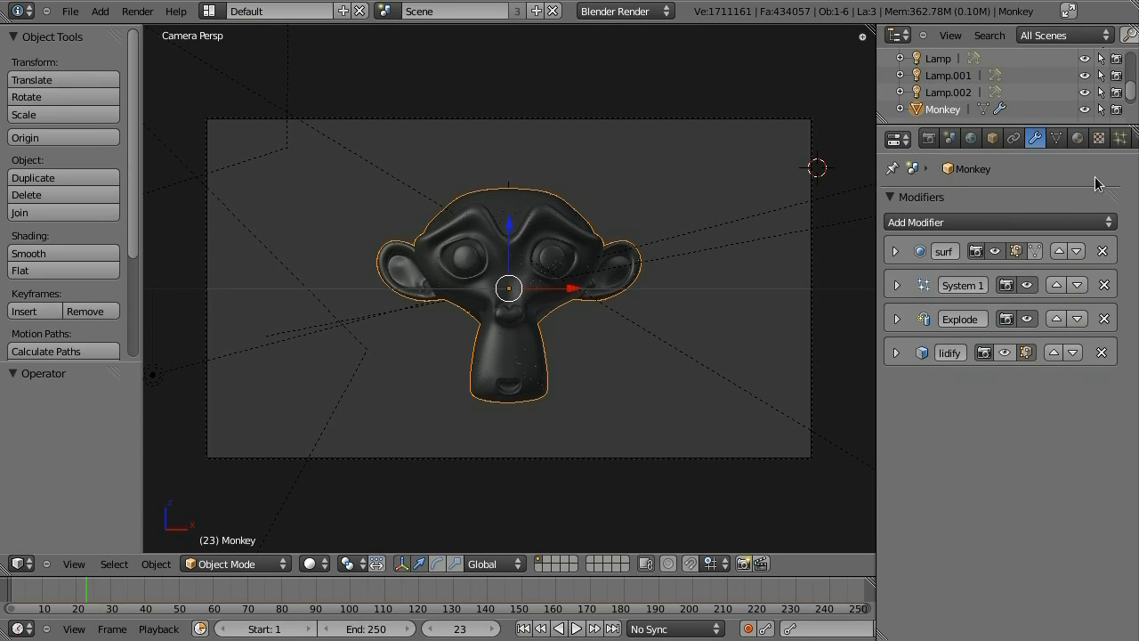
Examine the monkey's particle system settings, including emission and cache
{"action": "left_click", "coordinate": [1120, 138]}
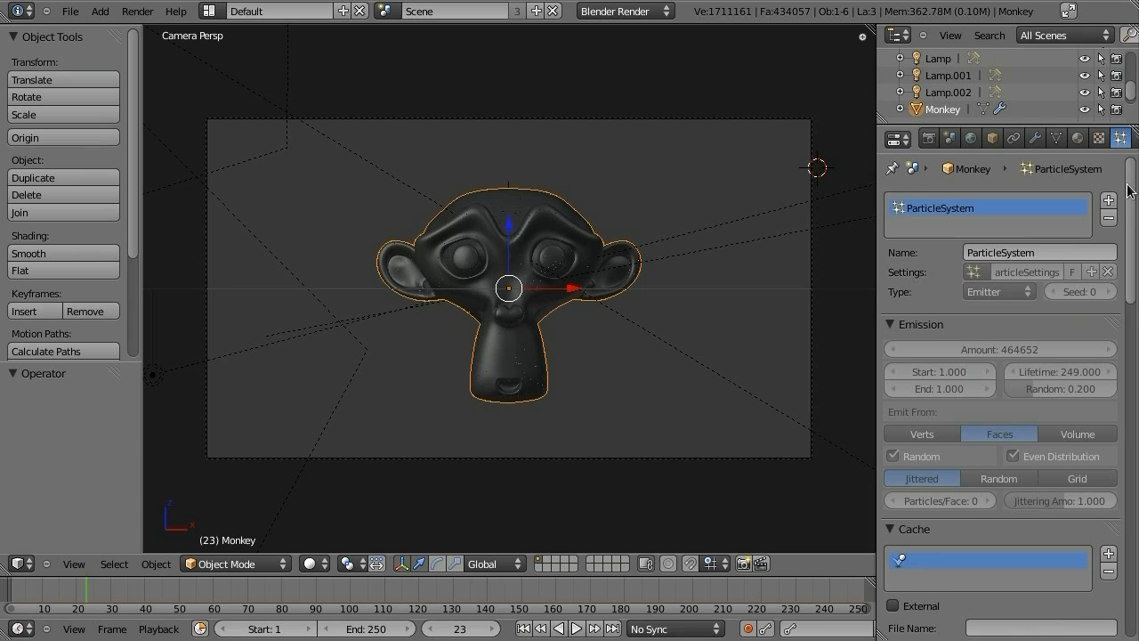
{"action": "scroll", "coordinate": [1127, 205], "scroll_direction": "down", "scroll_amount": 1}
{"action": "left_click_drag", "start_coordinate": [1129, 204], "coordinate": [1123, 169]}
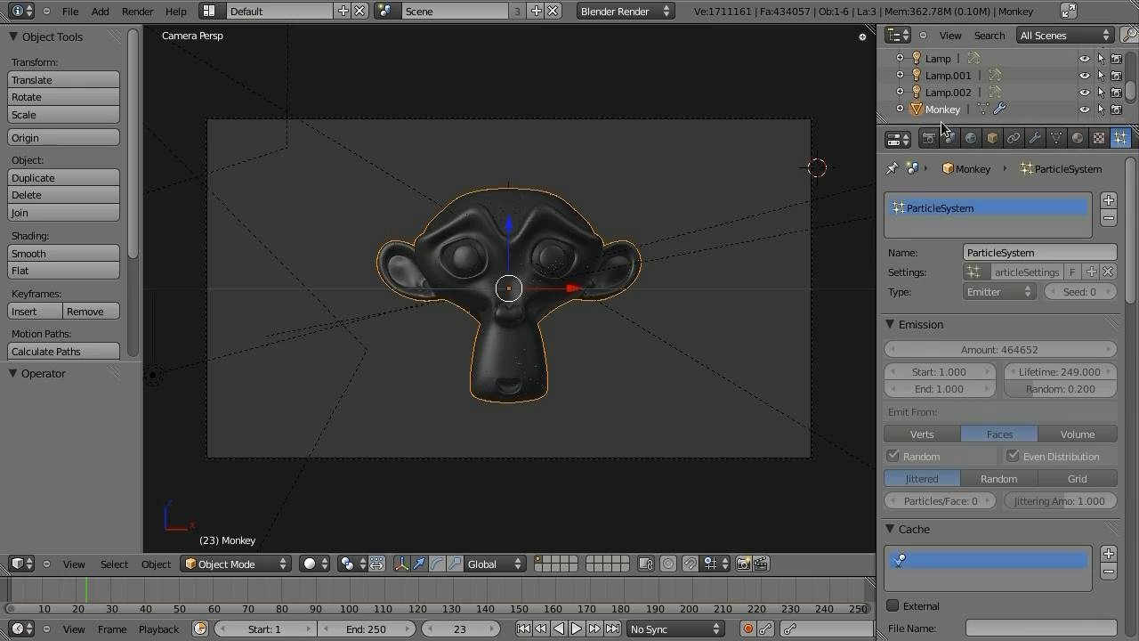
Hide the monkey and examine the physics settings of the force field at its centre
{"action": "left_click", "coordinate": [1085, 109]}
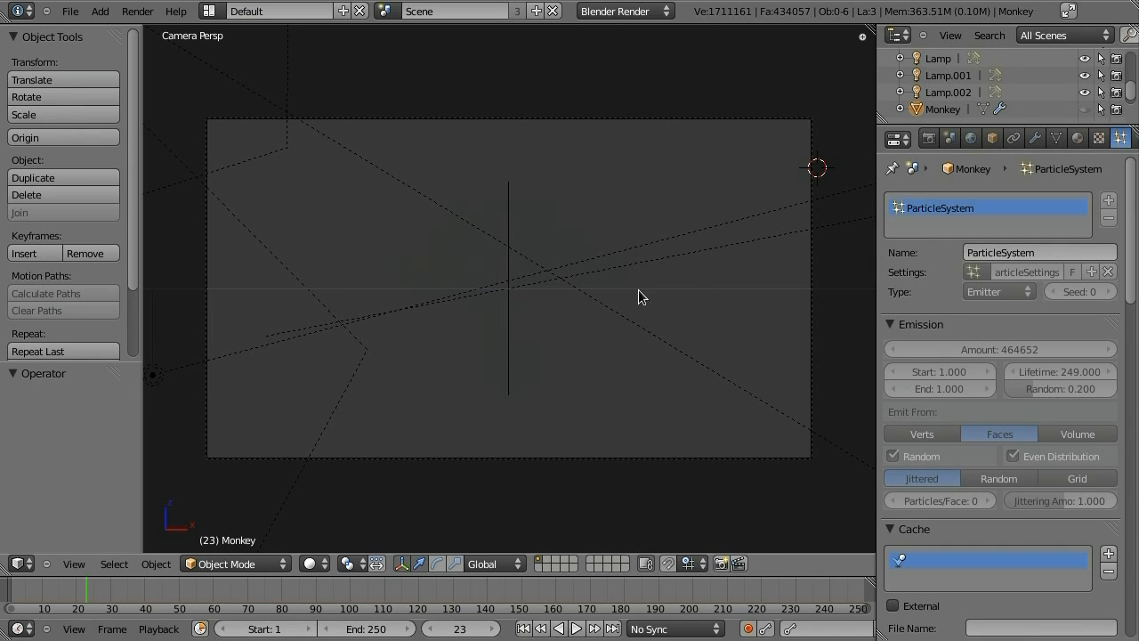
{"action": "right_click", "coordinate": [513, 265]}
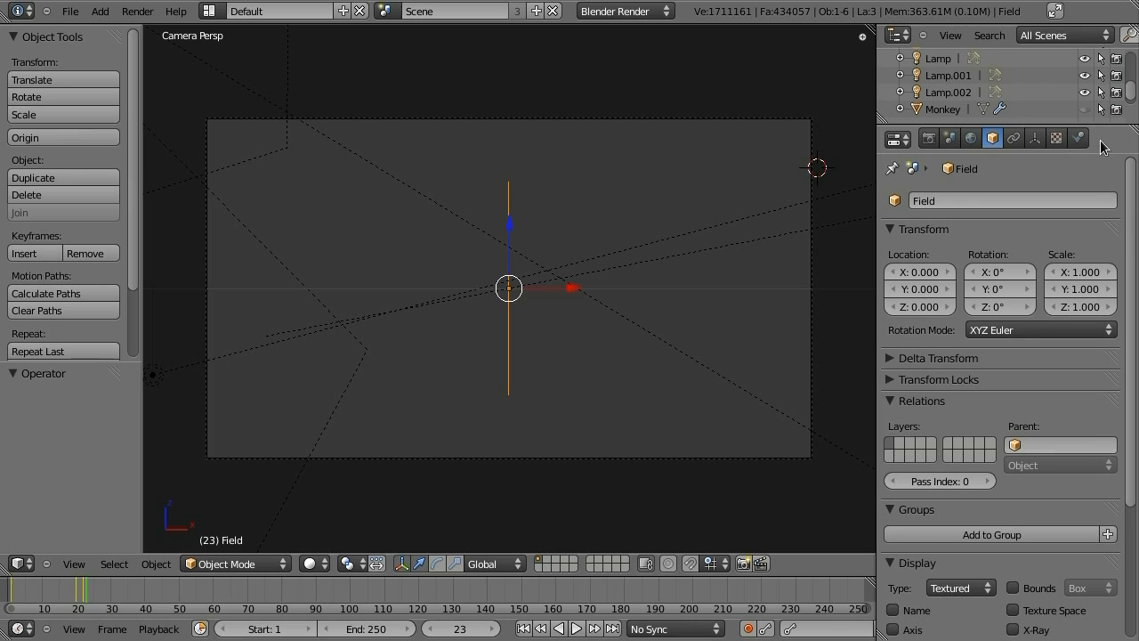
{"action": "left_click", "coordinate": [1078, 137]}
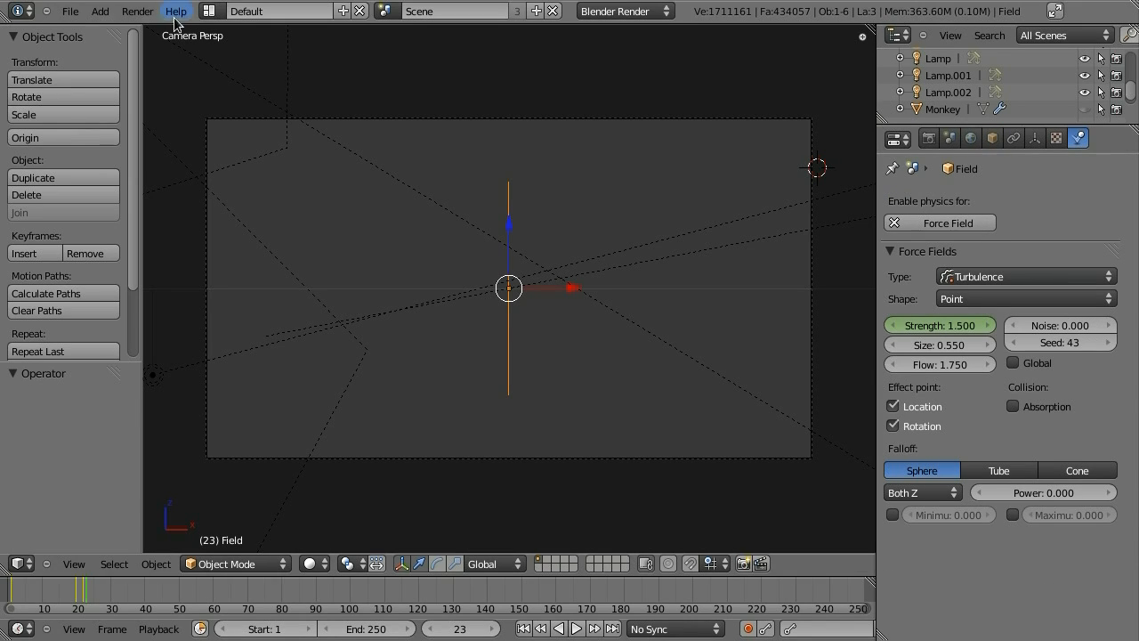
Switch to the Compositing screen layout to examine the vector blur node setup
{"action": "left_click", "coordinate": [222, 16]}
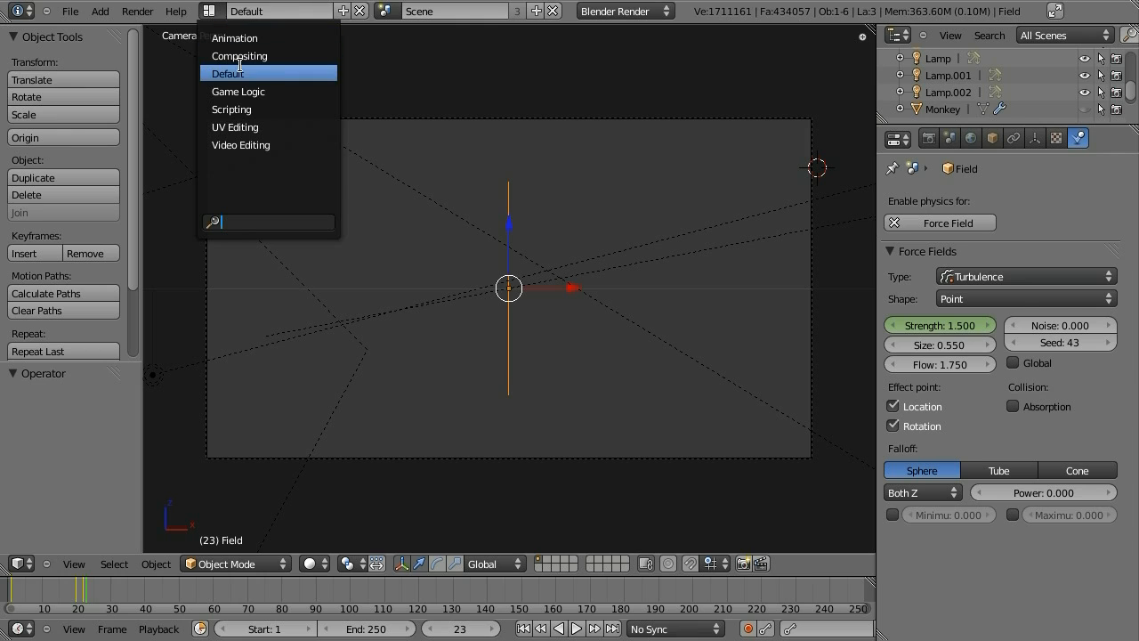
{"action": "left_click", "coordinate": [239, 57]}
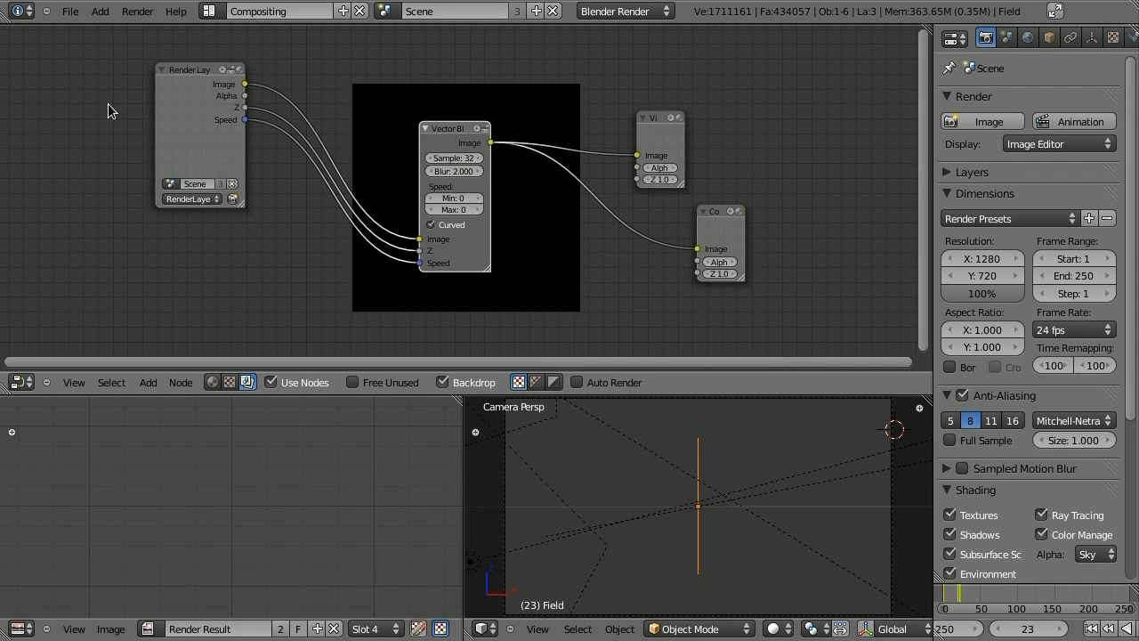
Start a new file and replace the default cube with a monkey mesh
{"action": "left_click", "coordinate": [70, 10]}
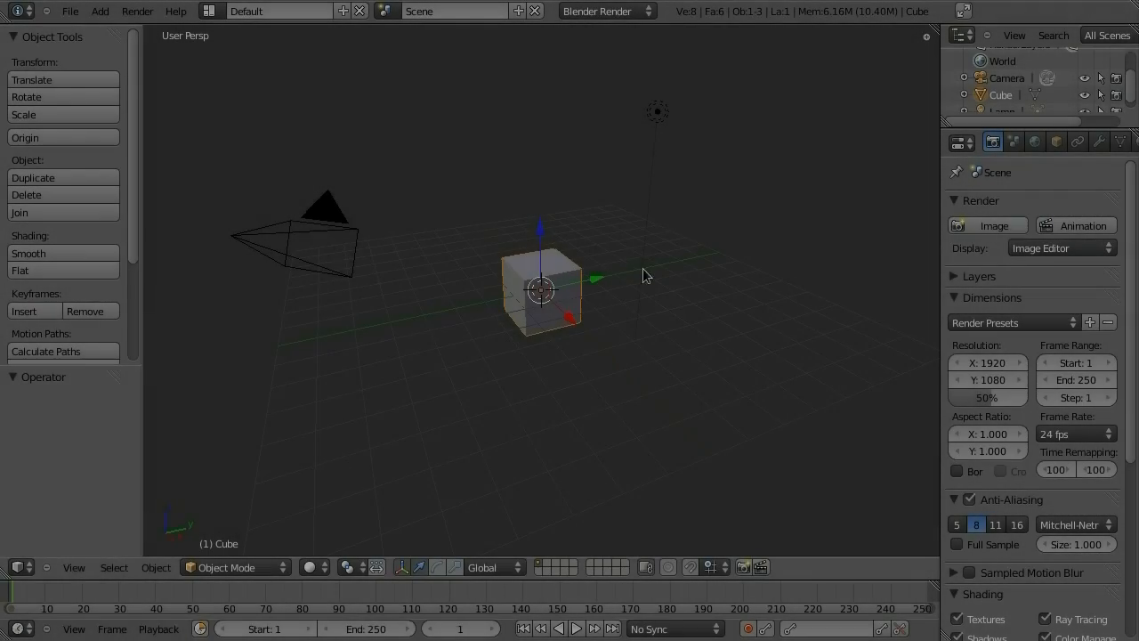
{"action": "key", "text": "x"}
{"action": "left_click", "coordinate": [640, 268]}
{"action": "key", "text": "shift+a"}
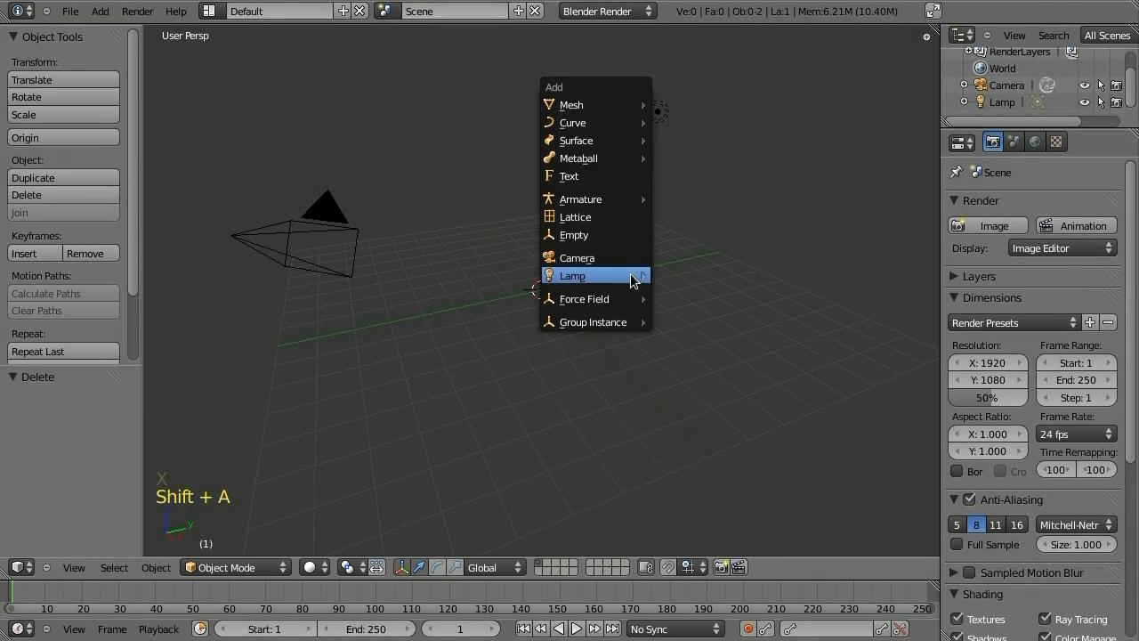
{"action": "mouse_move", "coordinate": [605, 105]}
{"action": "left_click", "coordinate": [700, 258]}
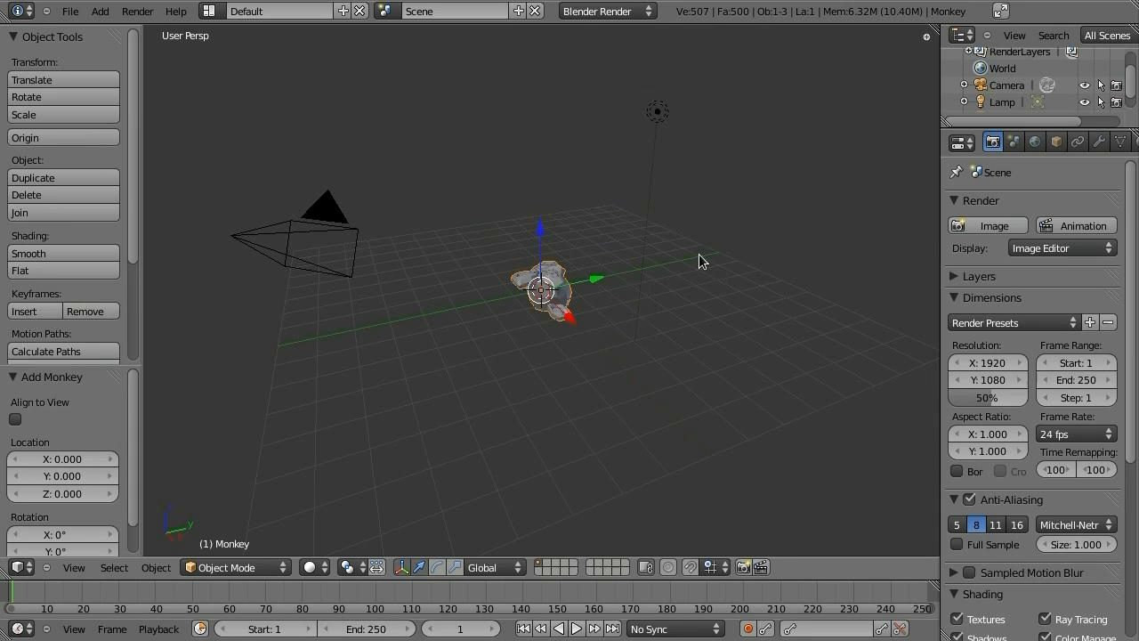
Rotate the monkey 90° about the X axis
{"action": "key", "text": "r"}
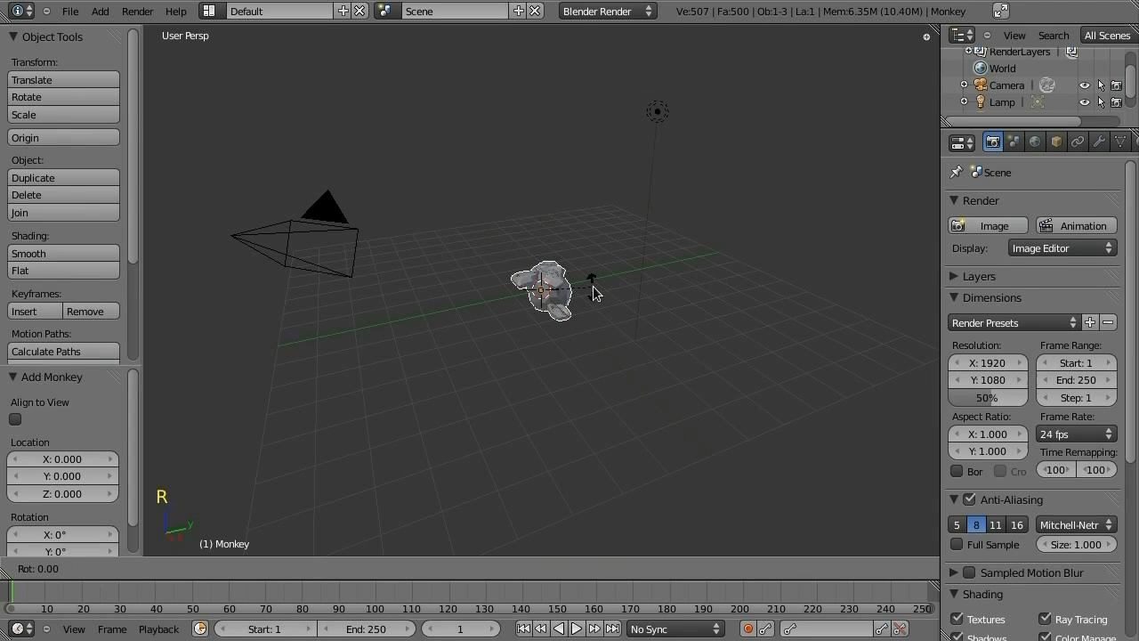
{"action": "type", "text": "x90"}
{"action": "key", "text": "Return"}
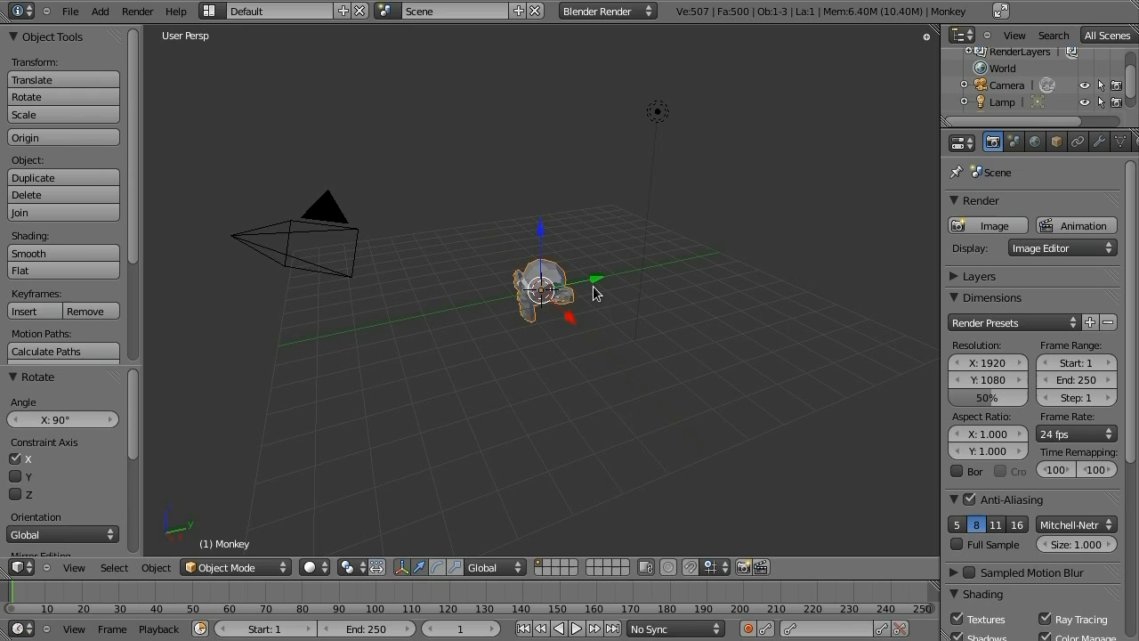
Clear the camera's rotation and location, and move it about 6.3 units in the negative Y direction
{"action": "right_click", "coordinate": [249, 256]}
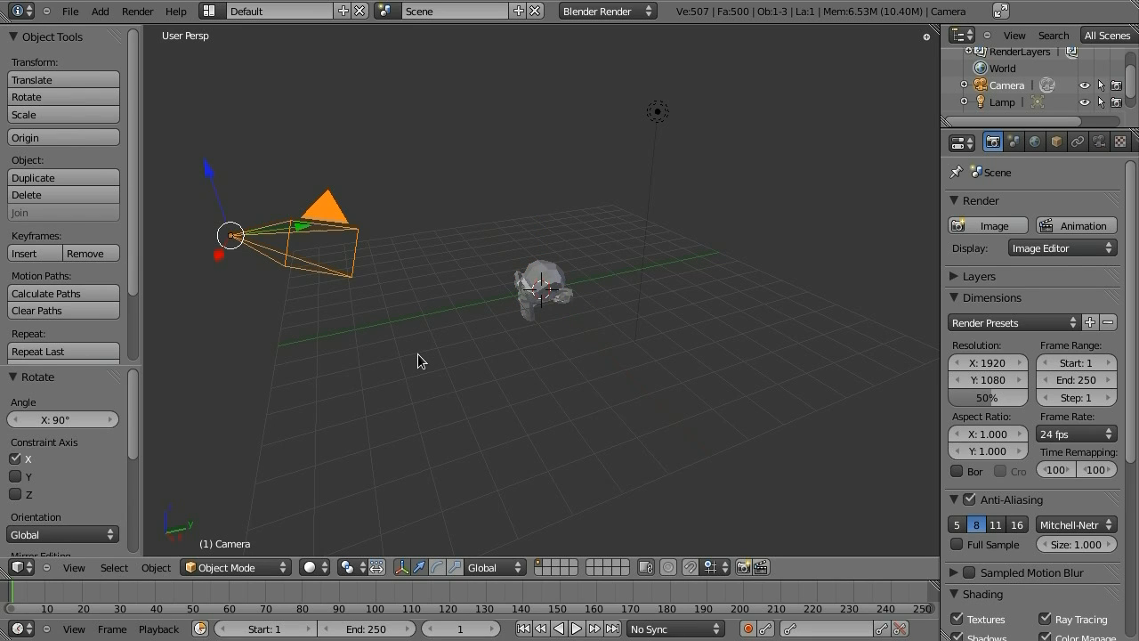
{"action": "key", "text": "alt+r"}
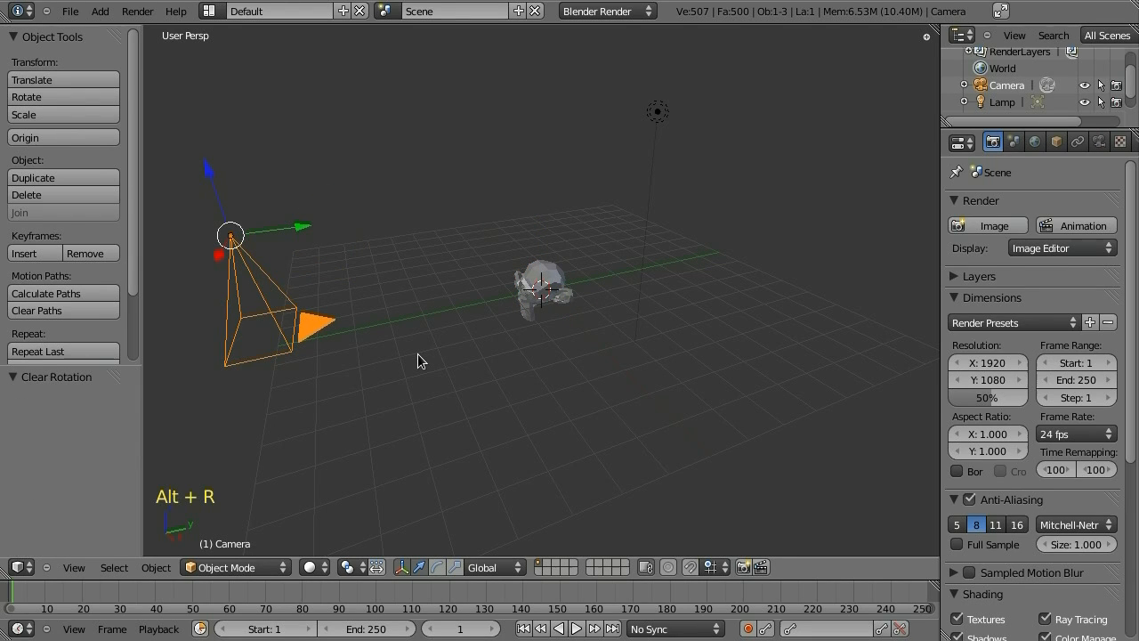
{"action": "key", "text": "alt+g"}
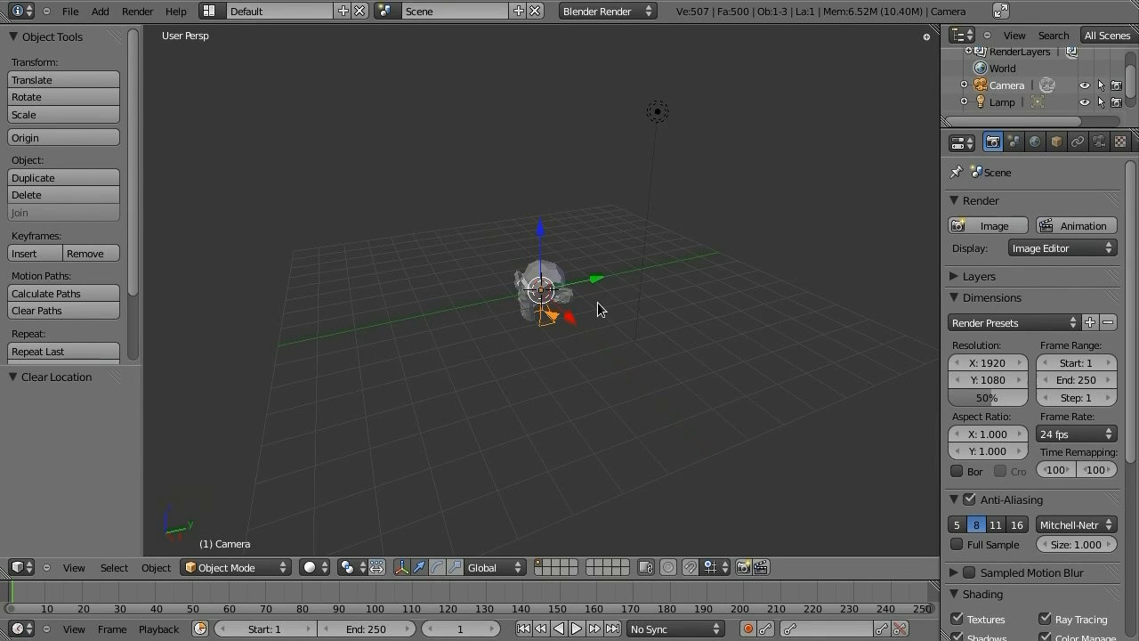
{"action": "key", "text": "g"}
{"action": "key", "text": "y"}
{"action": "left_click", "coordinate": [397, 333]}
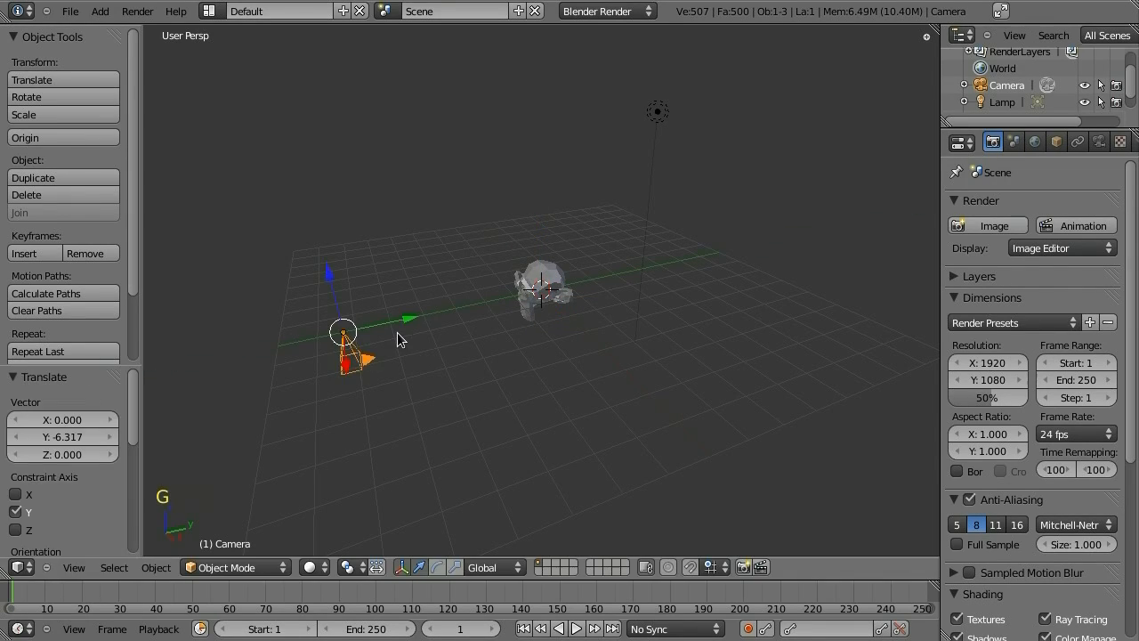
Rotate the camera 90° about the X axis so it faces the monkey
{"action": "key", "text": "x"}
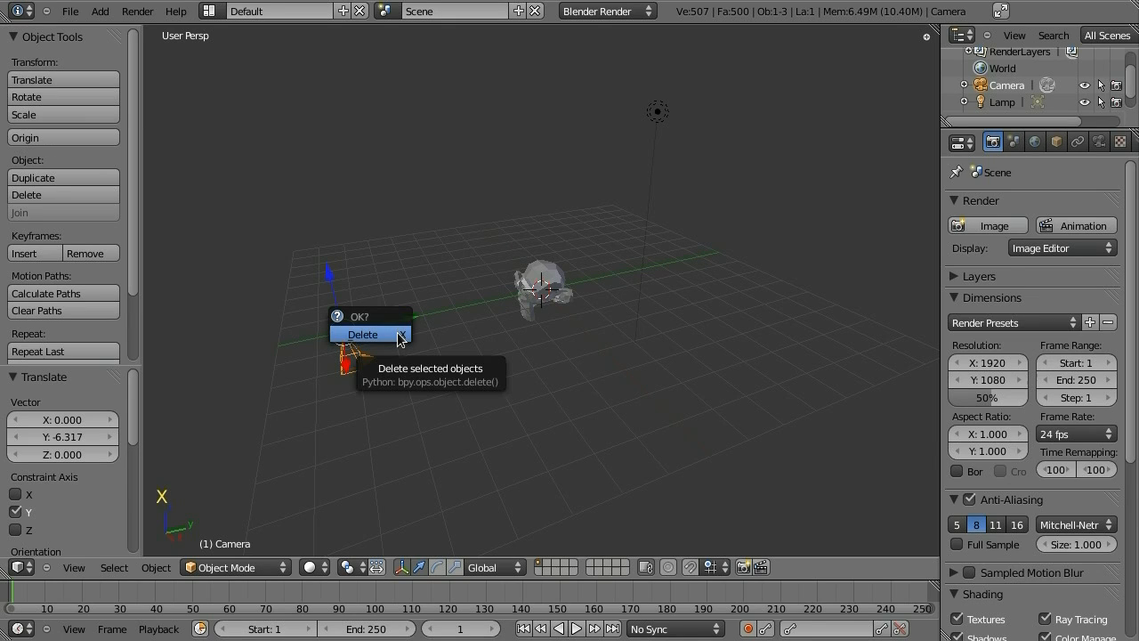
{"action": "type", "text": "r"}
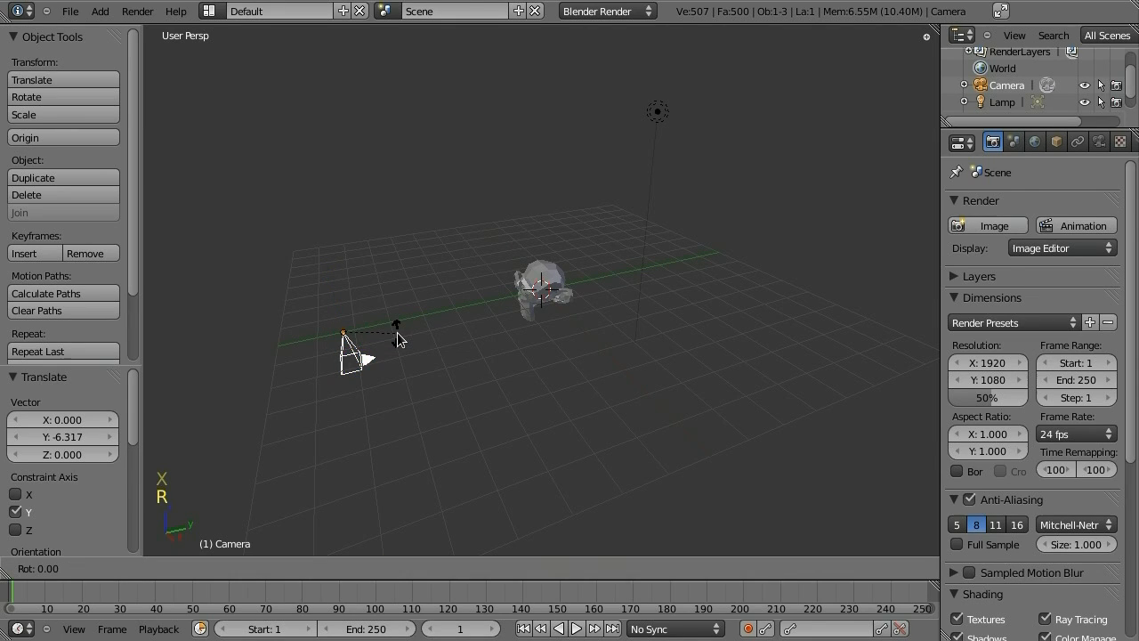
{"action": "type", "text": "90"}
{"action": "key", "text": "Escape"}
{"action": "key", "text": "r"}
{"action": "type", "text": "x90"}
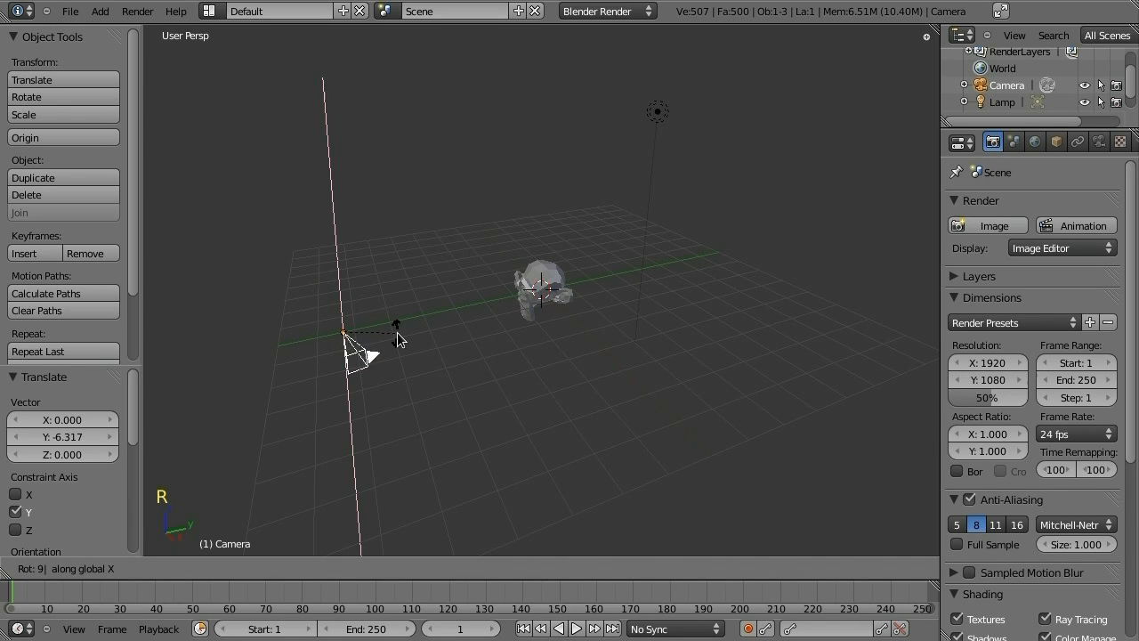
{"action": "key", "text": "Return"}
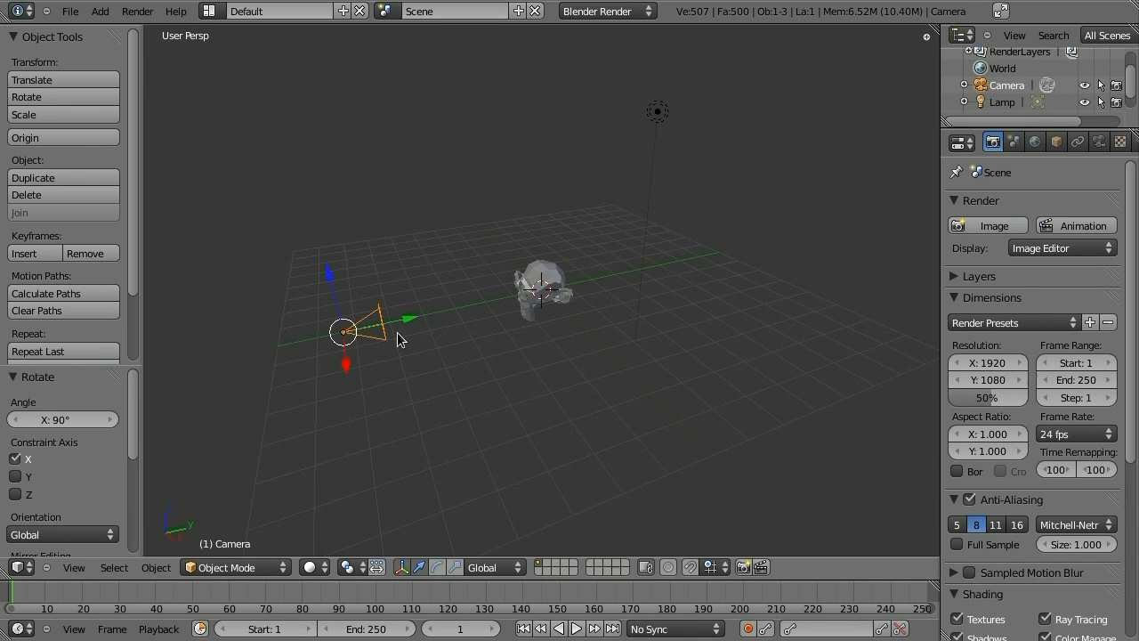
Look through the camera and give the monkey a level 3 subdivision surface
{"action": "key", "text": "KP_0"}
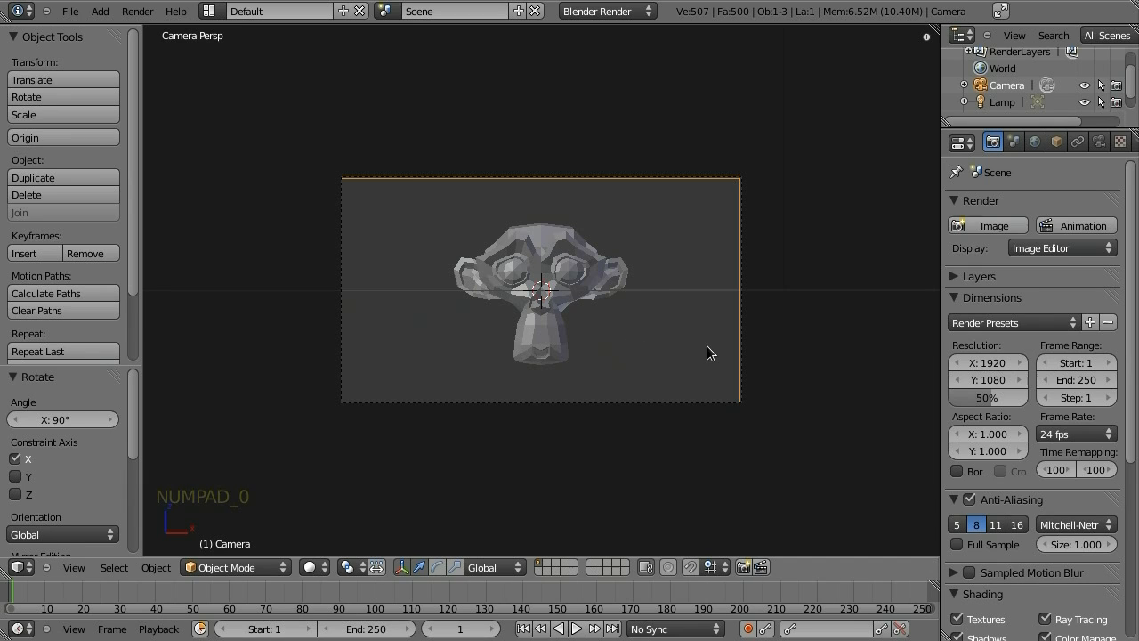
{"action": "scroll", "coordinate": [707, 346], "scroll_direction": "up", "scroll_amount": 2}
{"action": "right_click", "coordinate": [588, 258]}
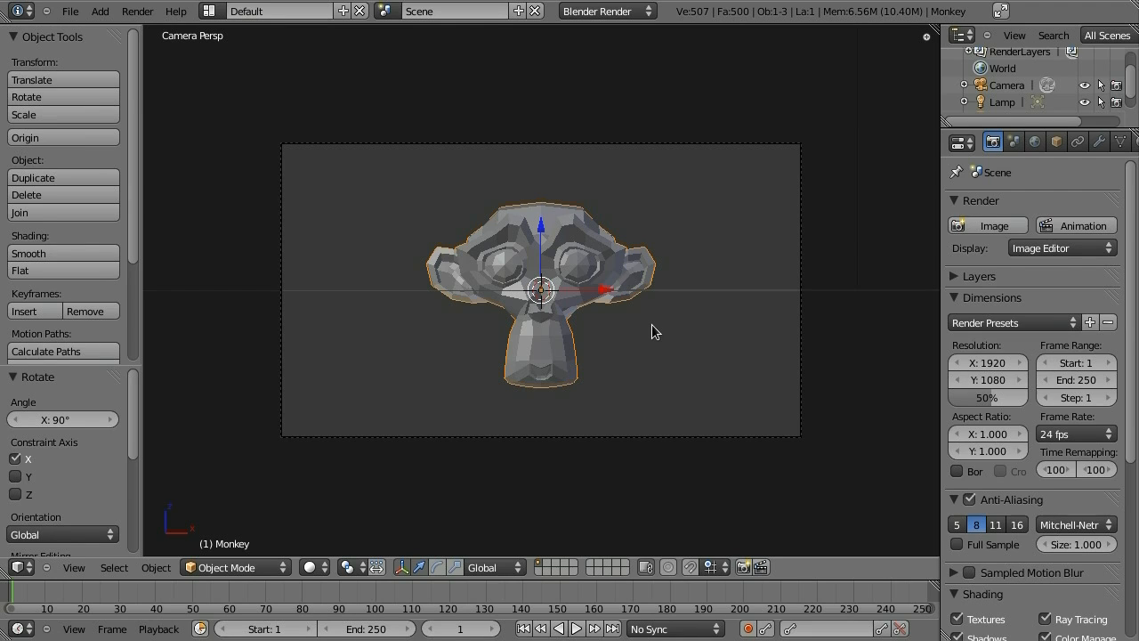
{"action": "key", "text": "ctrl+3"}
{"action": "scroll", "coordinate": [860, 189], "scroll_direction": "down", "scroll_amount": 2}
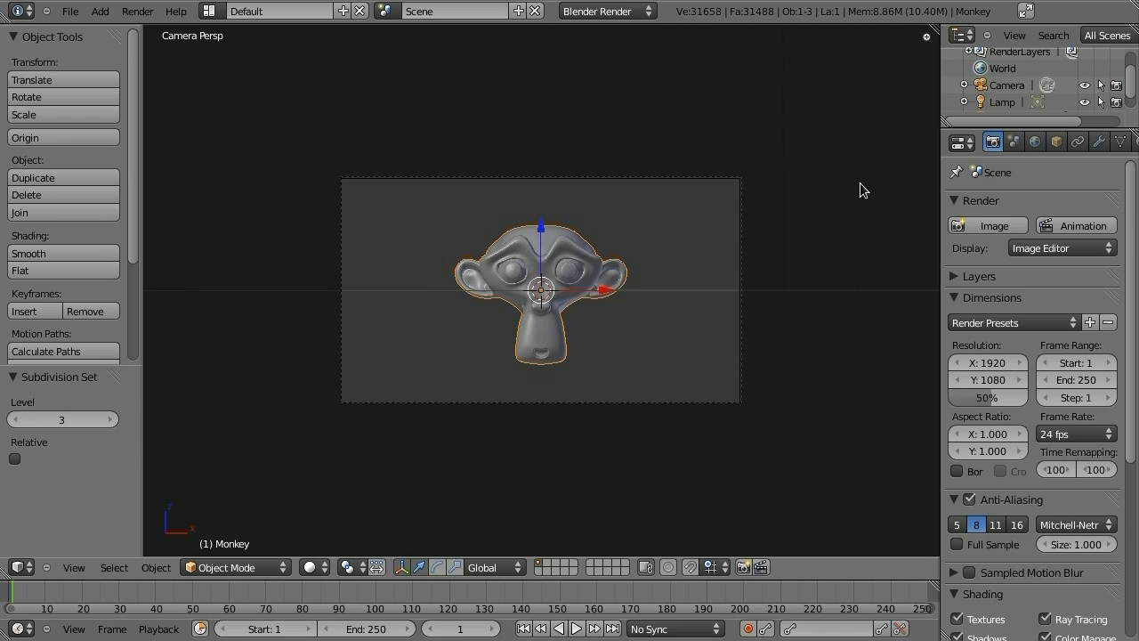
{"action": "scroll", "coordinate": [860, 182], "scroll_direction": "up", "scroll_amount": 2}
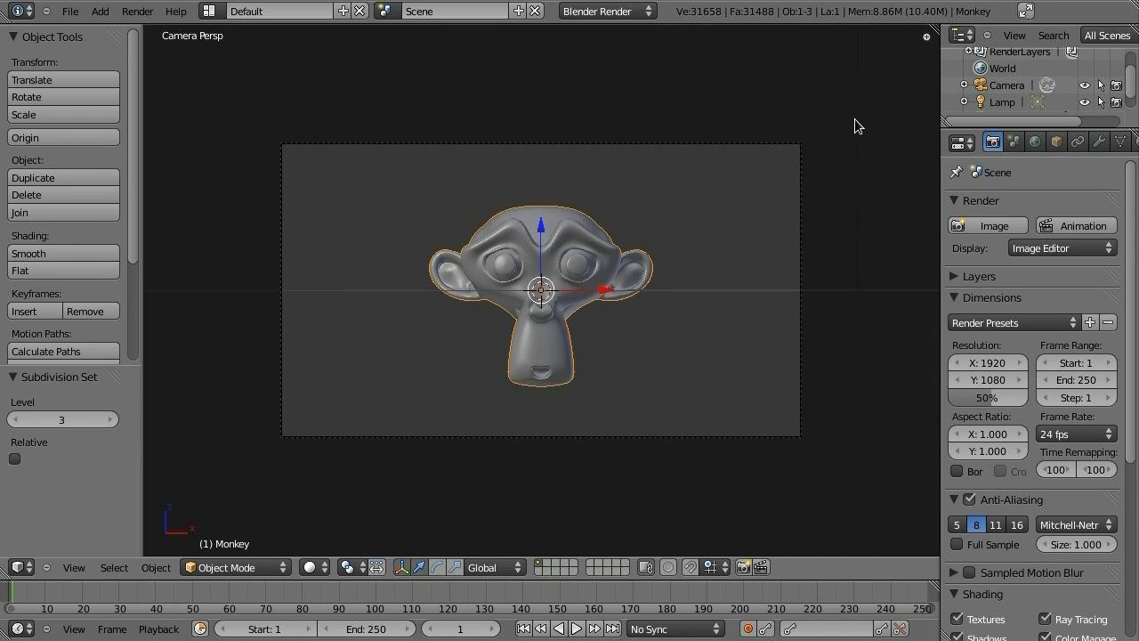
Delete the scene's default lamp and return to the camera view
{"action": "right_click", "coordinate": [855, 118]}
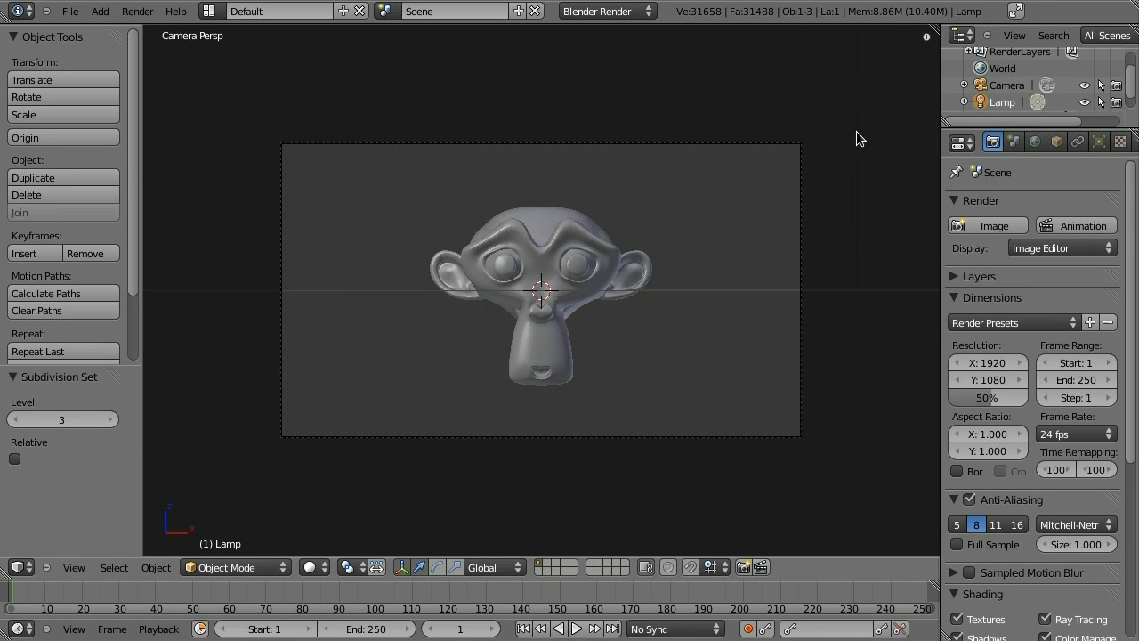
{"action": "key", "text": "KP_1"}
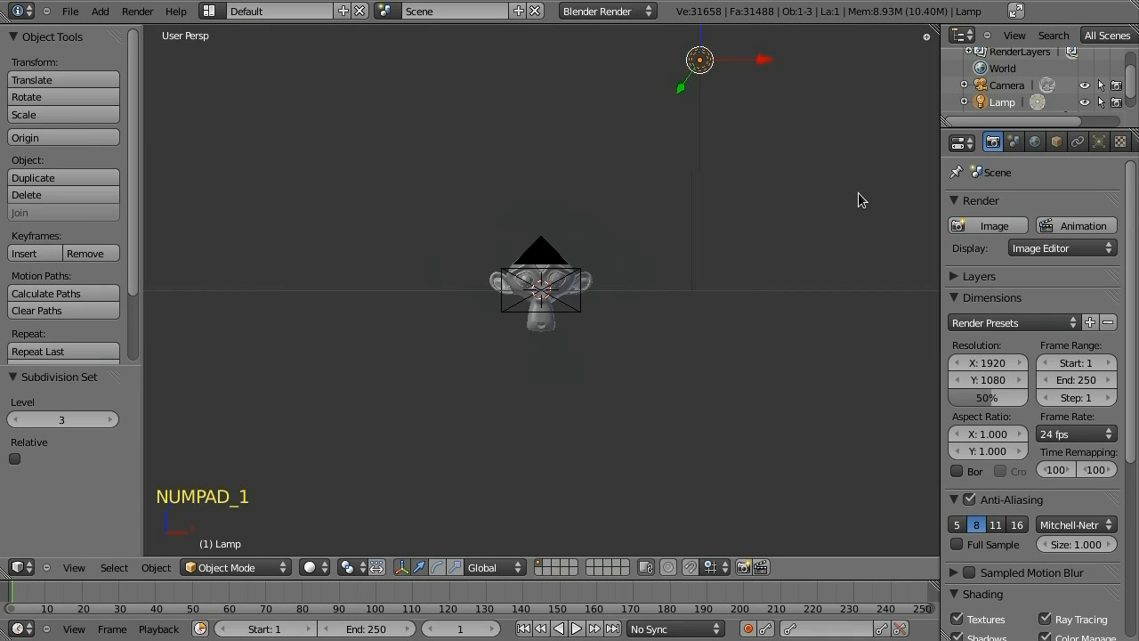
{"action": "key", "text": "KP_1"}
{"action": "key", "text": "x"}
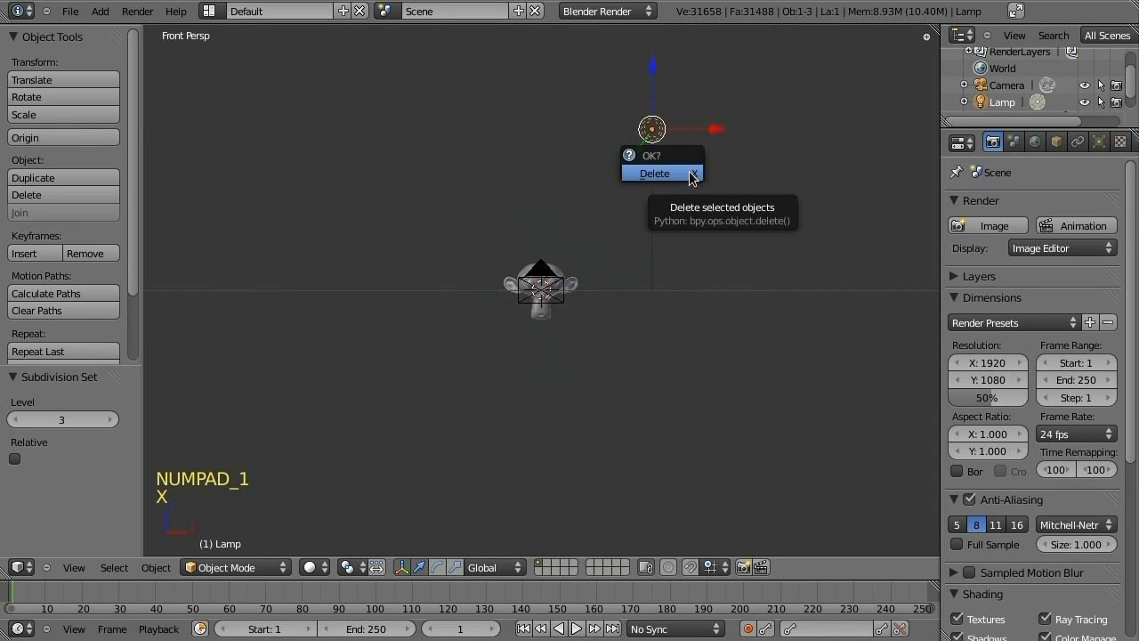
{"action": "left_click", "coordinate": [690, 175]}
{"action": "key", "text": "KP_0"}
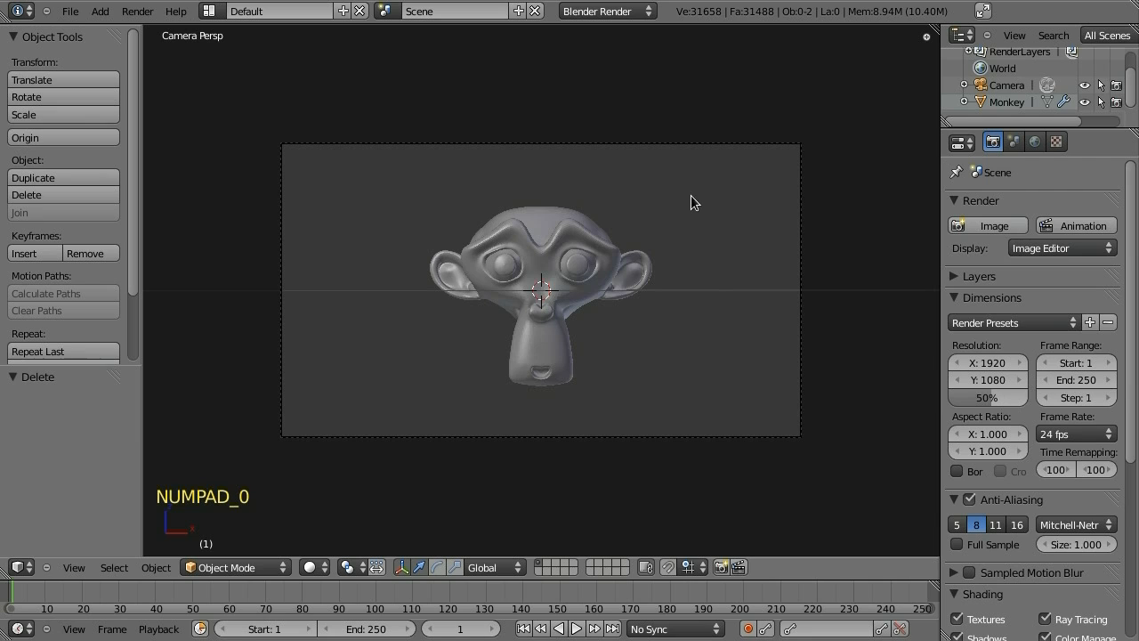
Set the world's horizon colour to black
{"action": "left_click", "coordinate": [1034, 143]}
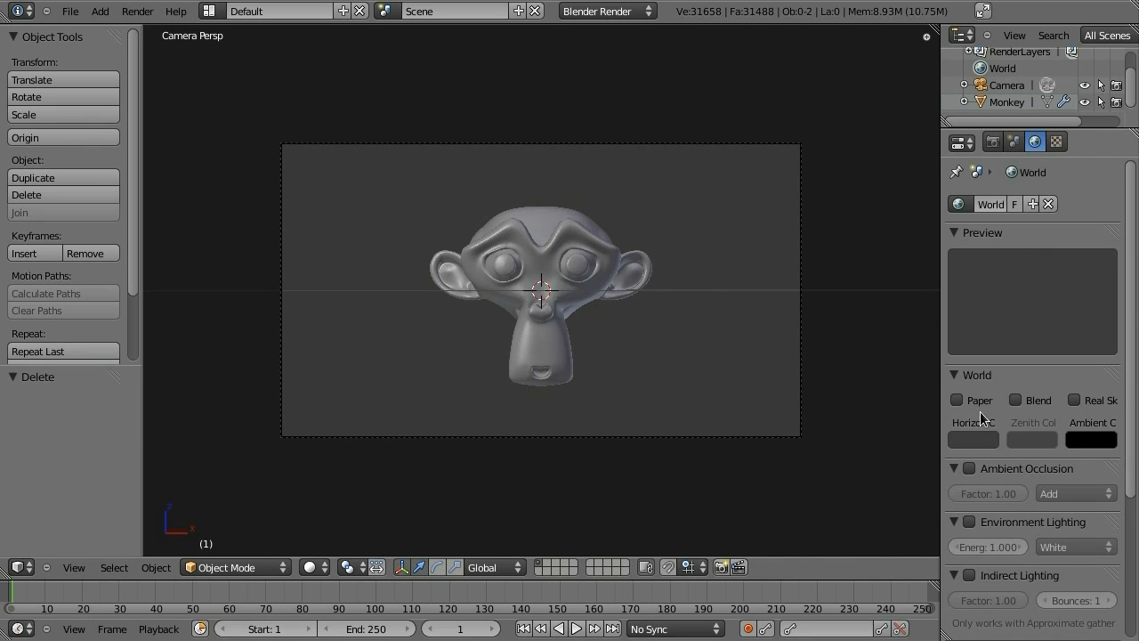
{"action": "left_click", "coordinate": [970, 440]}
{"action": "left_click", "coordinate": [975, 438]}
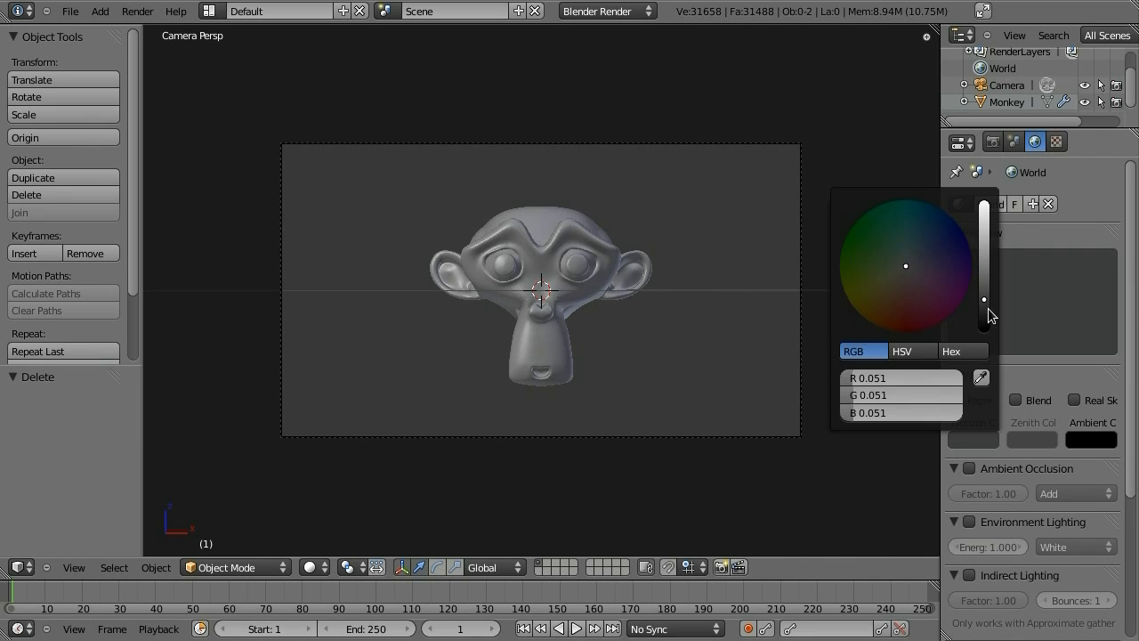
{"action": "left_click_drag", "start_coordinate": [989, 312], "coordinate": [988, 322]}
Enable the world's environment lighting with an energy of 2 and test-render the scene
{"action": "left_click", "coordinate": [970, 522]}
{"action": "left_click", "coordinate": [979, 547]}
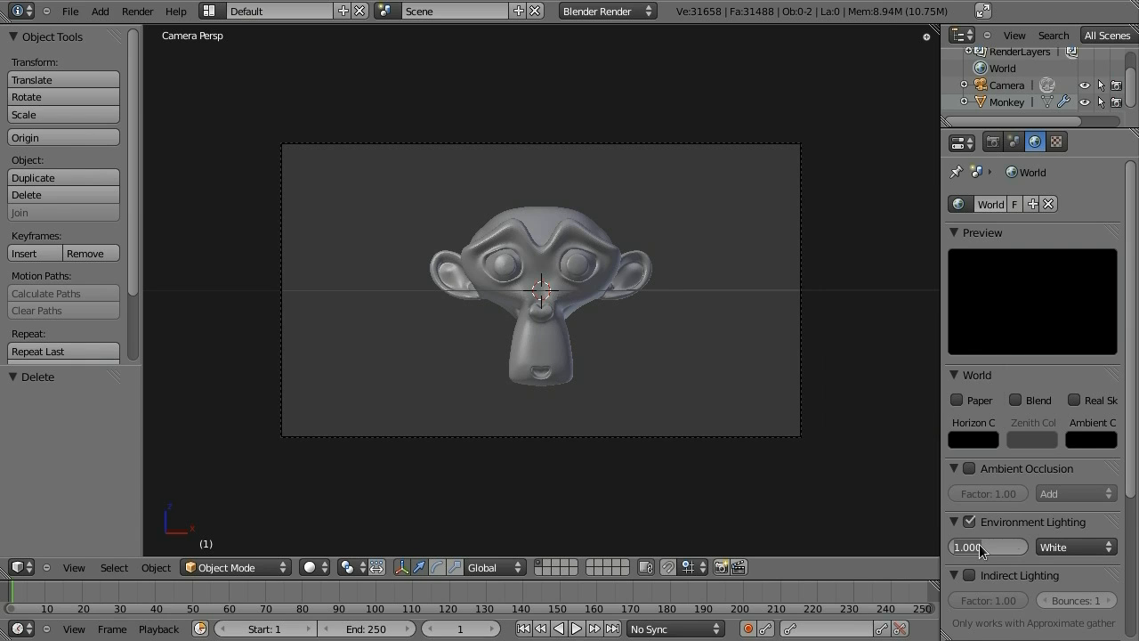
{"action": "key", "text": "Return"}
{"action": "key", "text": "F12"}
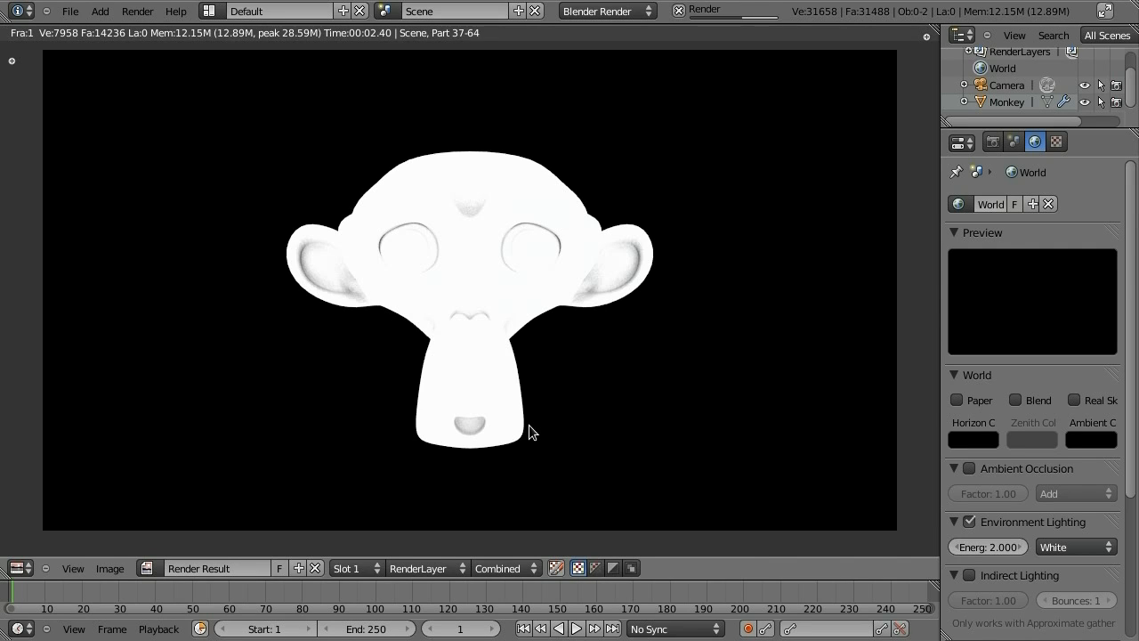
{"action": "key", "text": "Escape"}
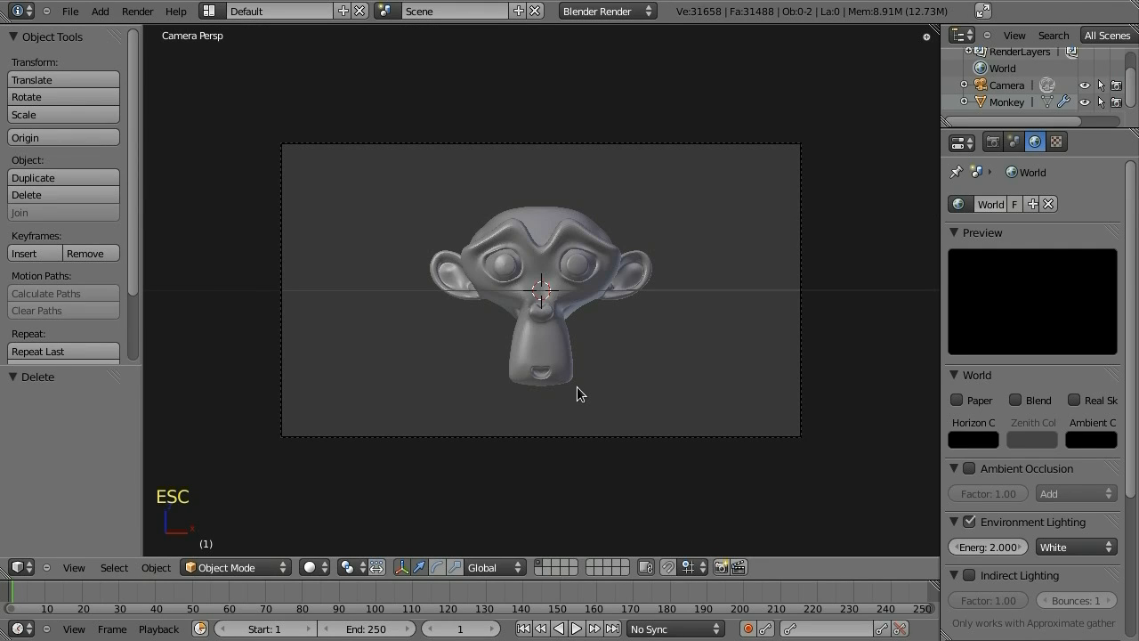
Set the environment lighting energy to 0.2 and test-render the scene again
{"action": "mouse_move", "coordinate": [1023, 545]}
{"action": "left_mouse_down"}
{"action": "mouse_move", "coordinate": [1038, 545]}
{"action": "mouse_move", "coordinate": [1004, 548]}
{"action": "left_mouse_up"}
{"action": "left_click", "coordinate": [1001, 548]}
{"action": "type", "text": ".2"}
{"action": "key", "text": "Return"}
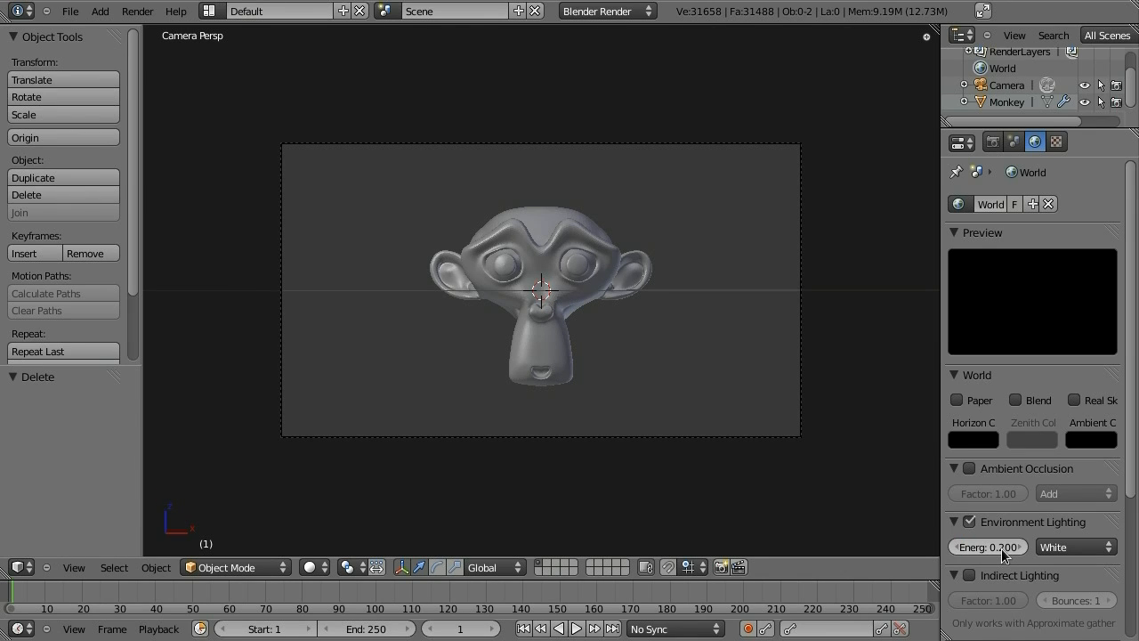
{"action": "key", "text": "F12"}
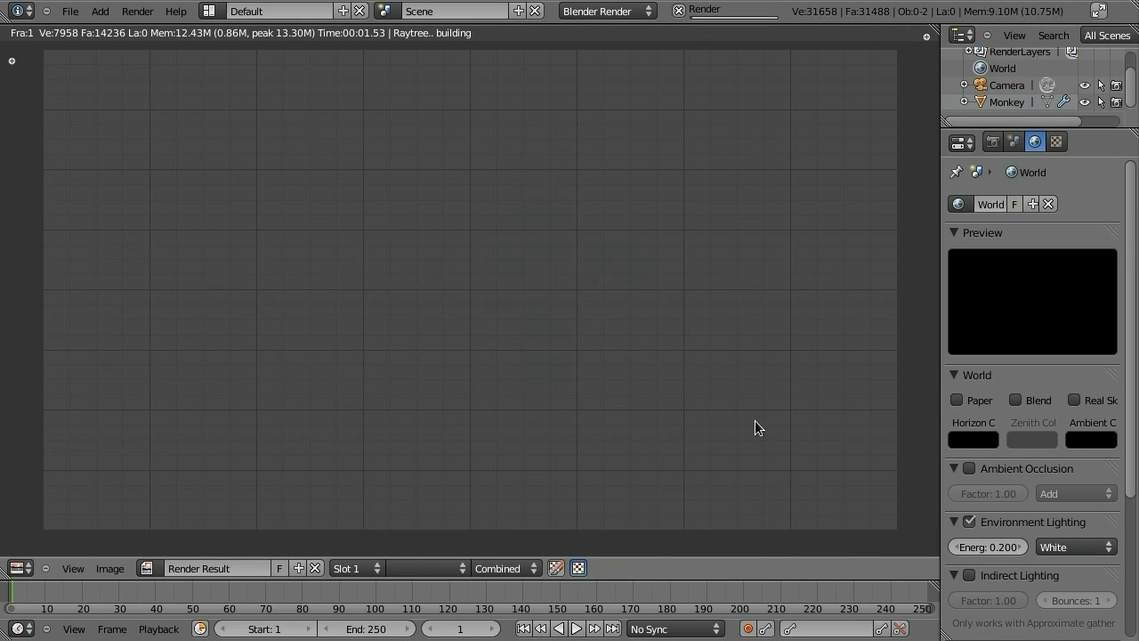
{"action": "key", "text": "Escape"}
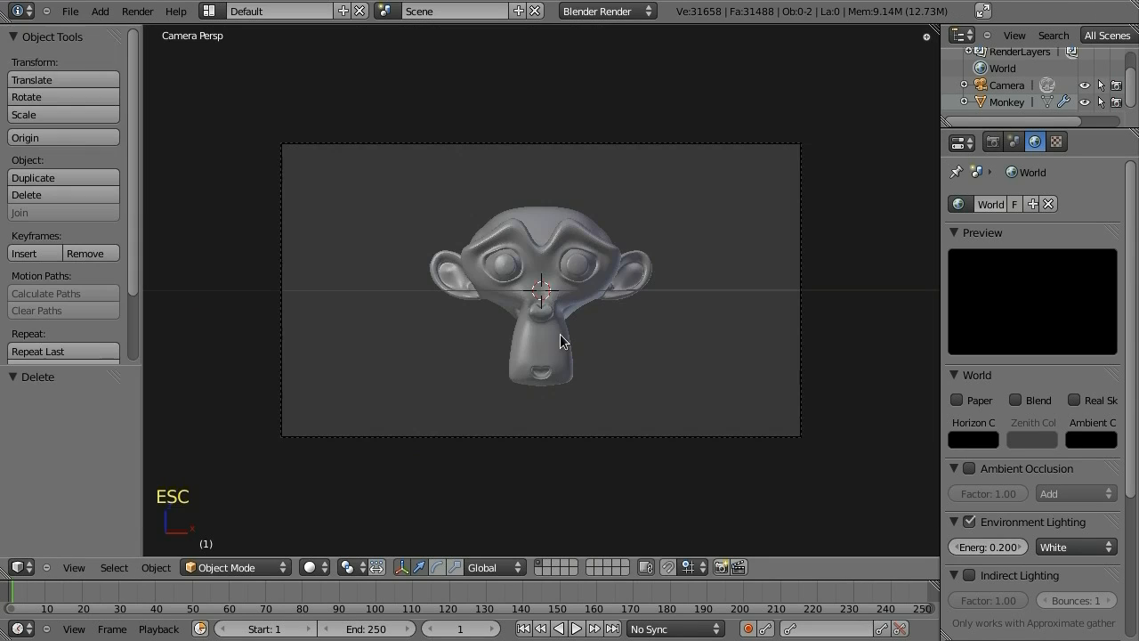
Add an area lamp and, from above, move it about 2.3 units in negative X and 1.7 units in positive Y
{"action": "key", "text": "KP_7"}
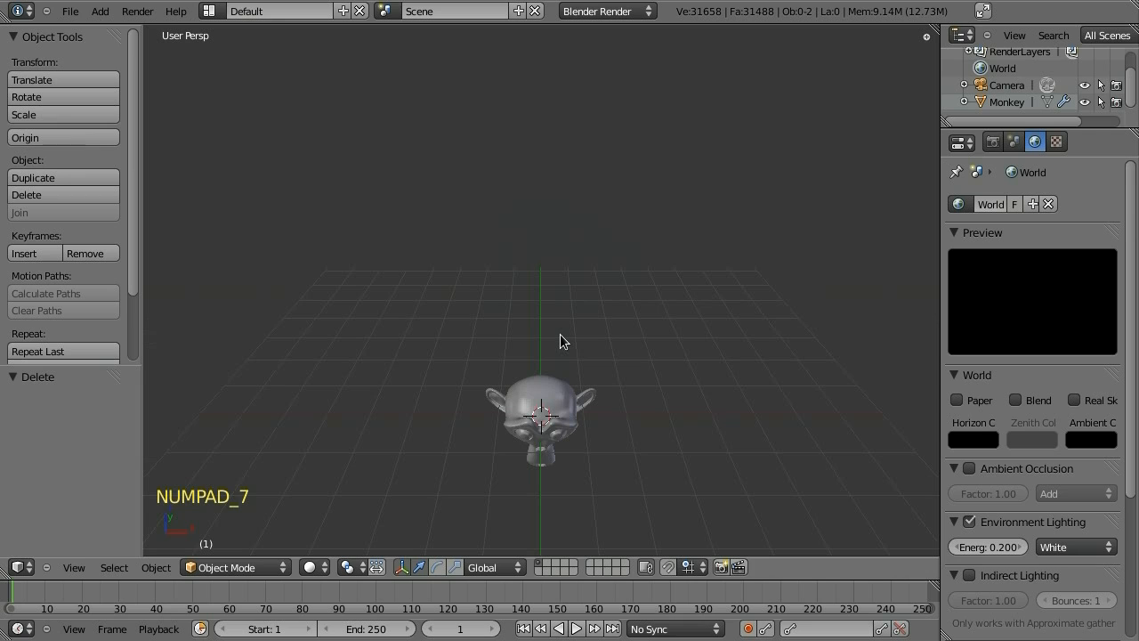
{"action": "key", "text": "shift+a"}
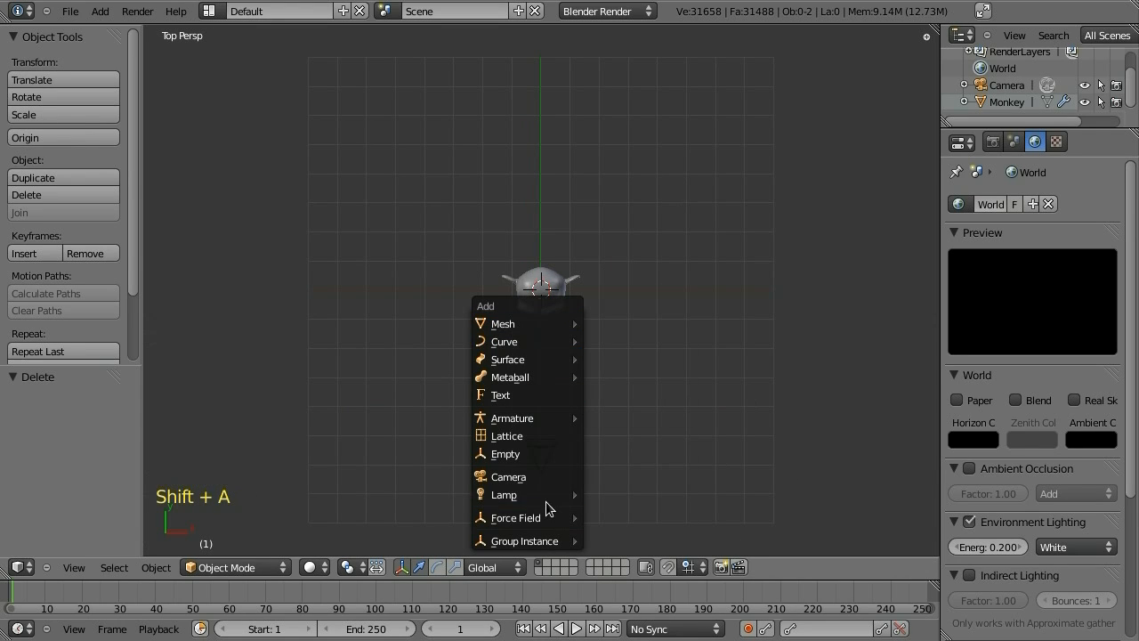
{"action": "mouse_move", "coordinate": [540, 493]}
{"action": "left_click", "coordinate": [609, 572]}
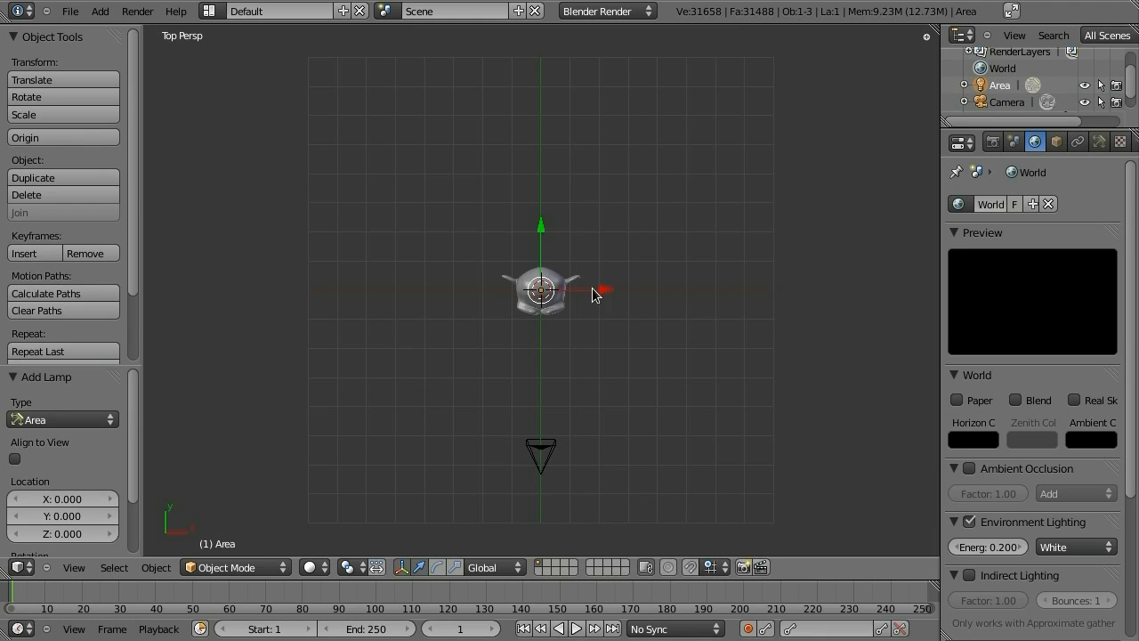
{"action": "key", "text": "g"}
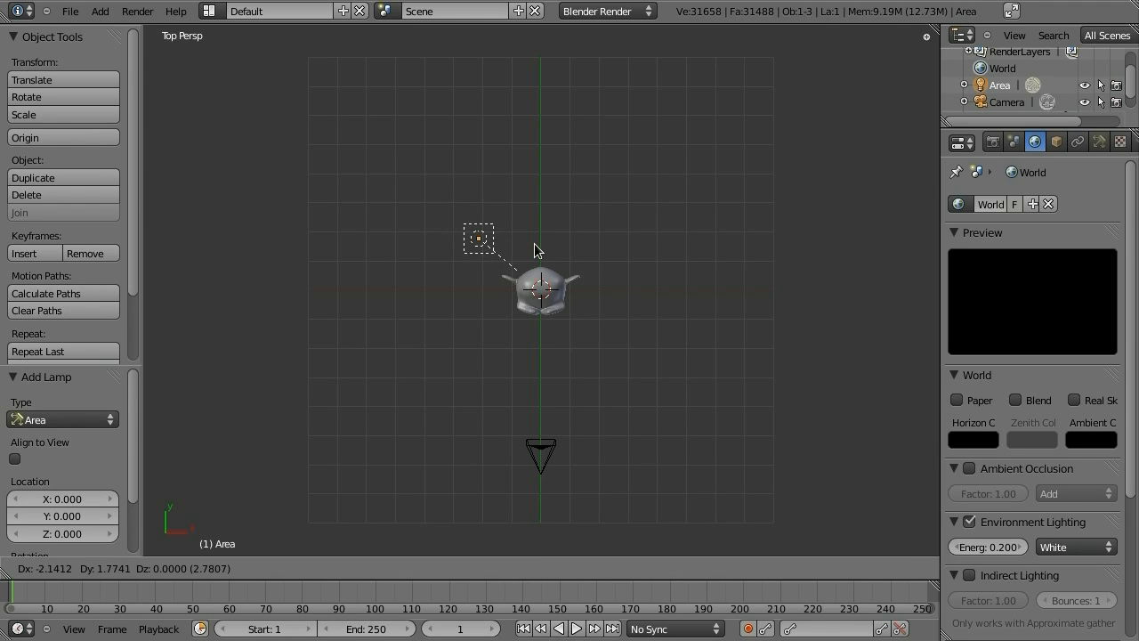
{"action": "left_click", "coordinate": [529, 251]}
Duplicate the area lamp about 0.8 units in negative Y, and duplicate that copy about 4.7 units in X and -2.5 in Y
{"action": "key", "text": "shift+d"}
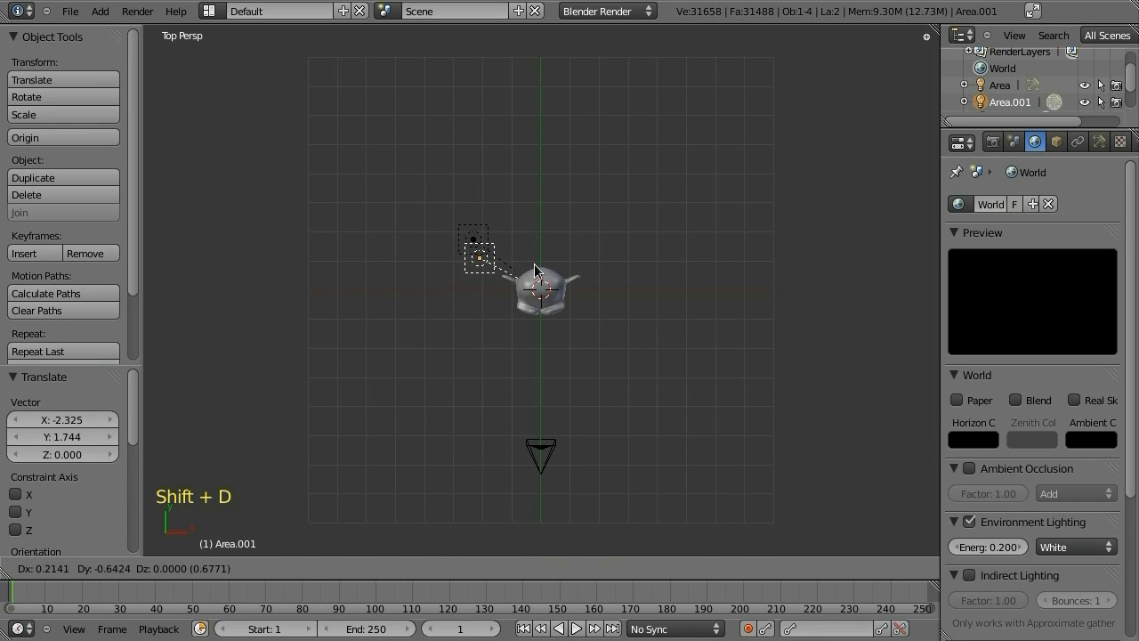
{"action": "left_click", "coordinate": [528, 269]}
{"action": "key", "text": "shift+d"}
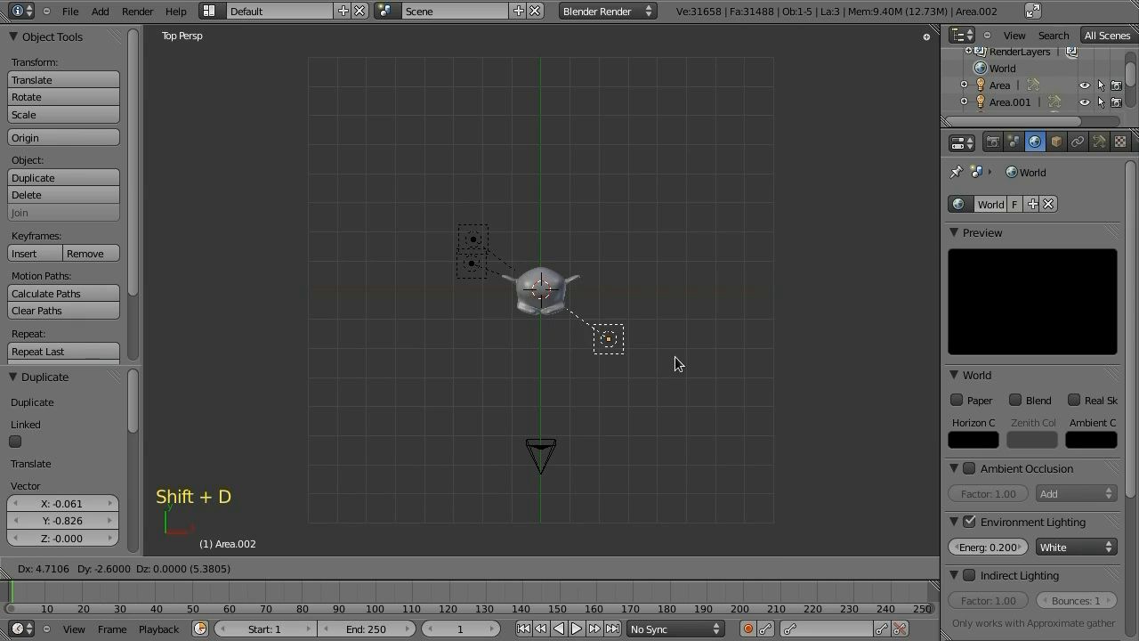
{"action": "left_click", "coordinate": [676, 354]}
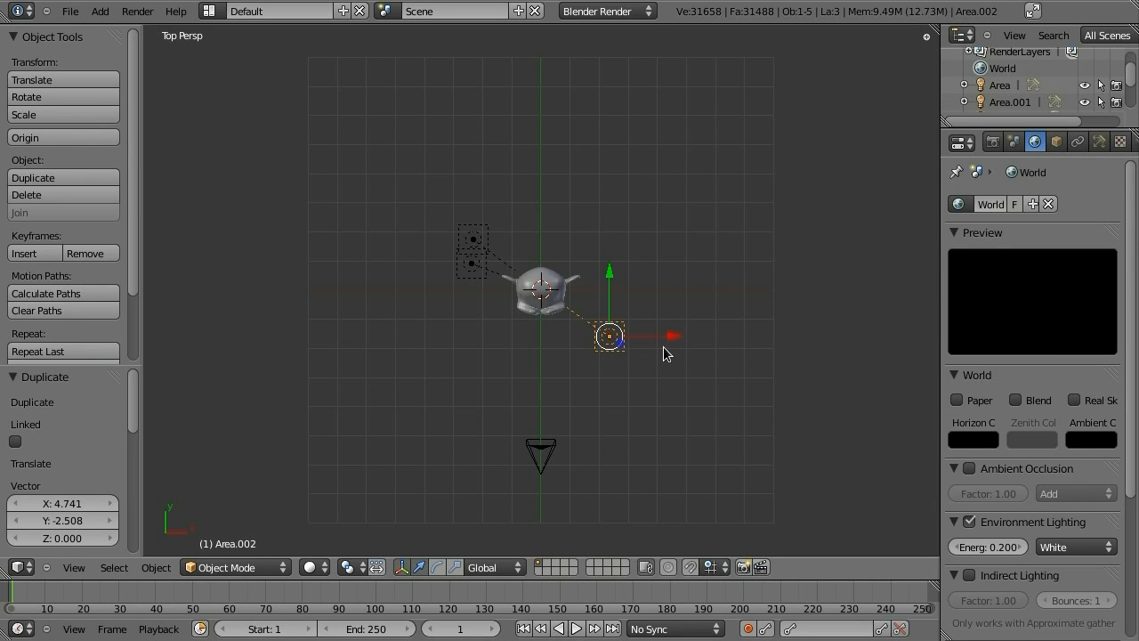
From the front, lower the area lamp on the monkey's positive X side about 0.36 units and rotate it about 102° toward the monkey
{"action": "key", "text": "KP_1"}
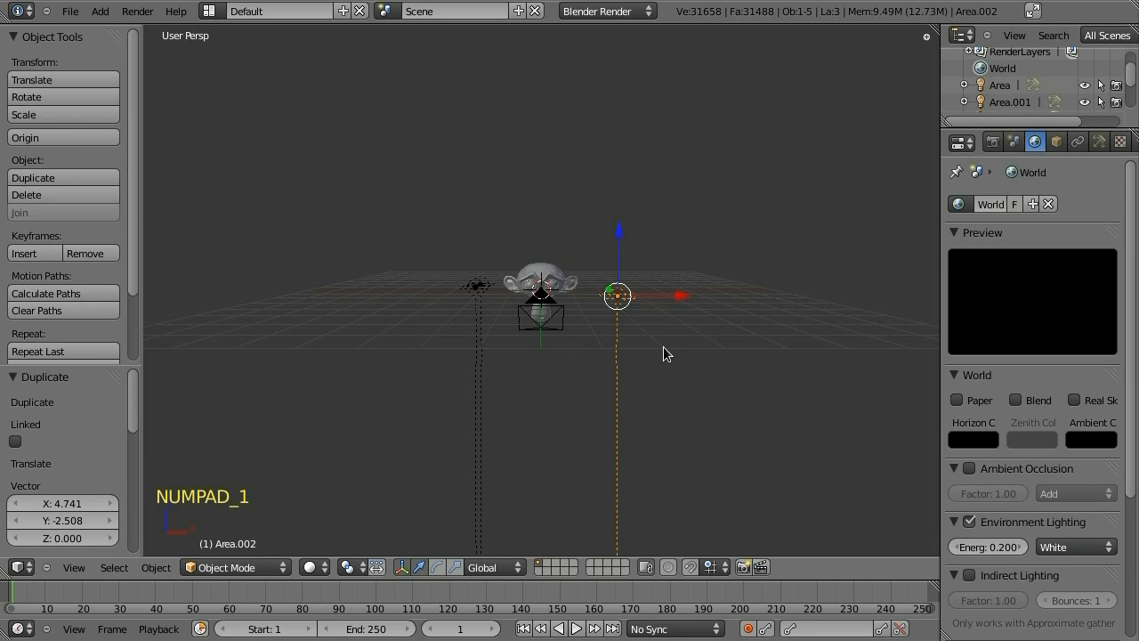
{"action": "key", "text": "KP_1"}
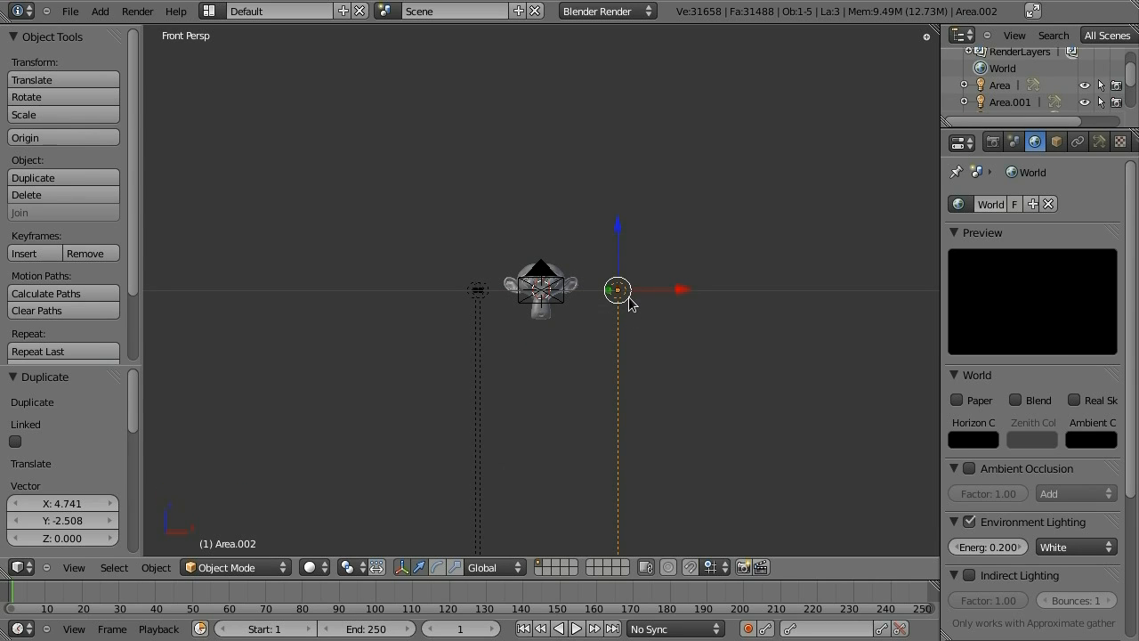
{"action": "key", "text": "g"}
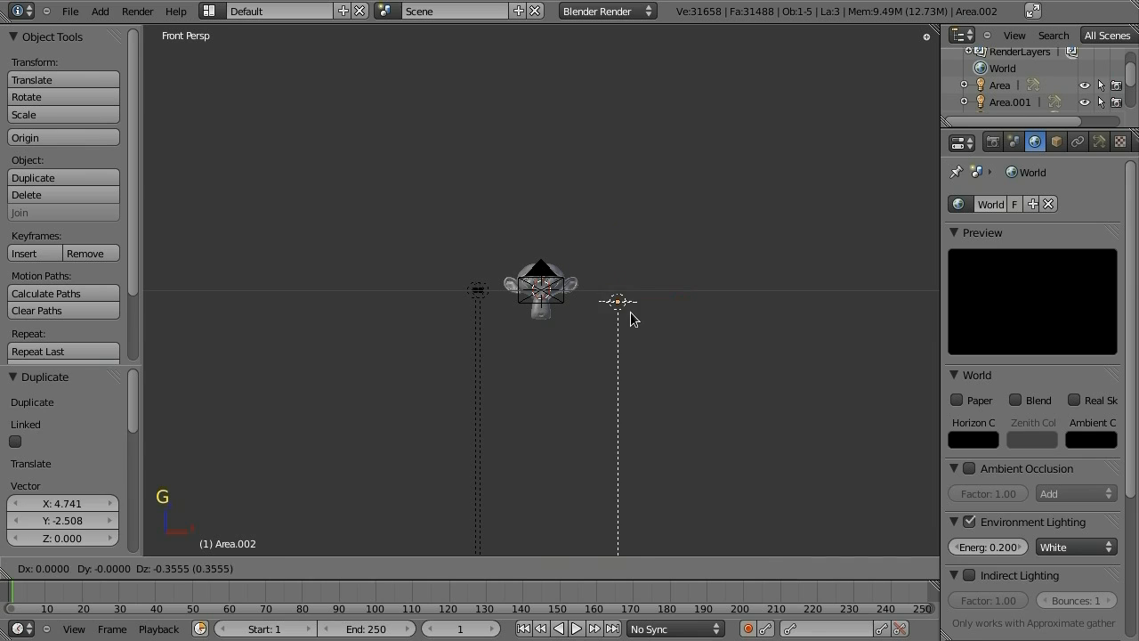
{"action": "left_click", "coordinate": [629, 315]}
{"action": "key", "text": "r"}
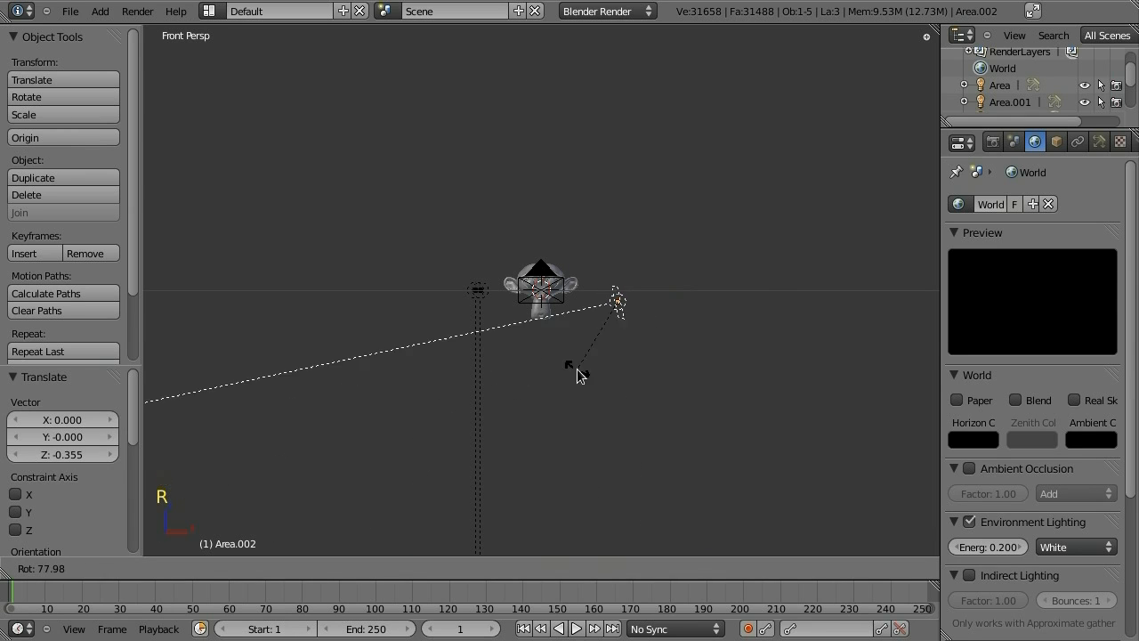
{"action": "left_click", "coordinate": [503, 389]}
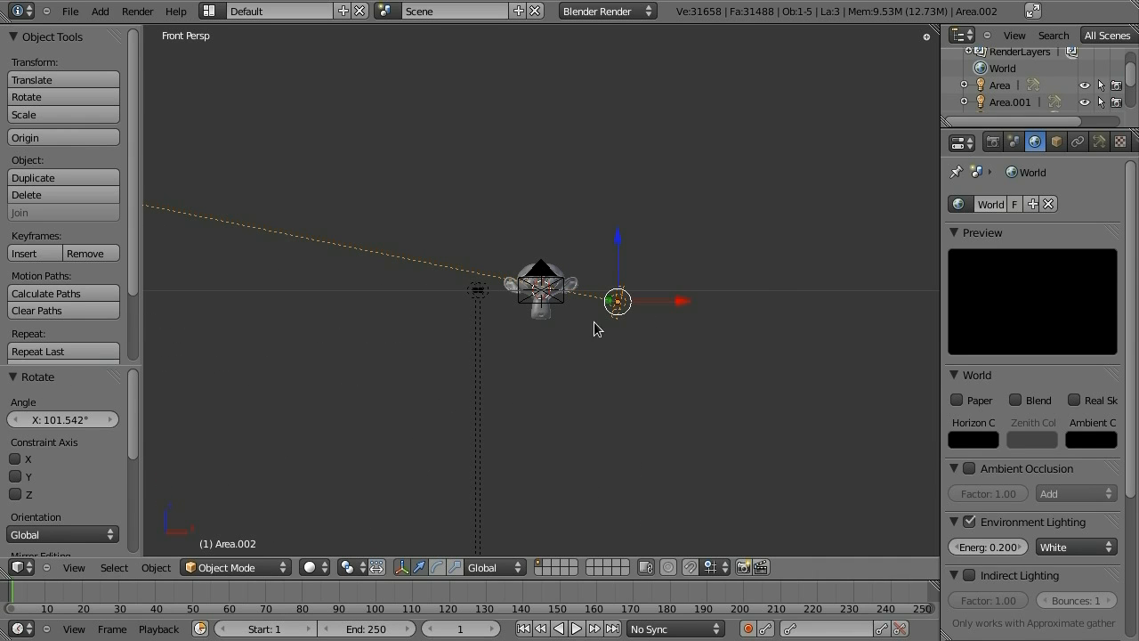
Raise the second area lamp about 1.85 units along Z and rotate it about -57° to aim at the monkey
{"action": "right_click", "coordinate": [480, 294]}
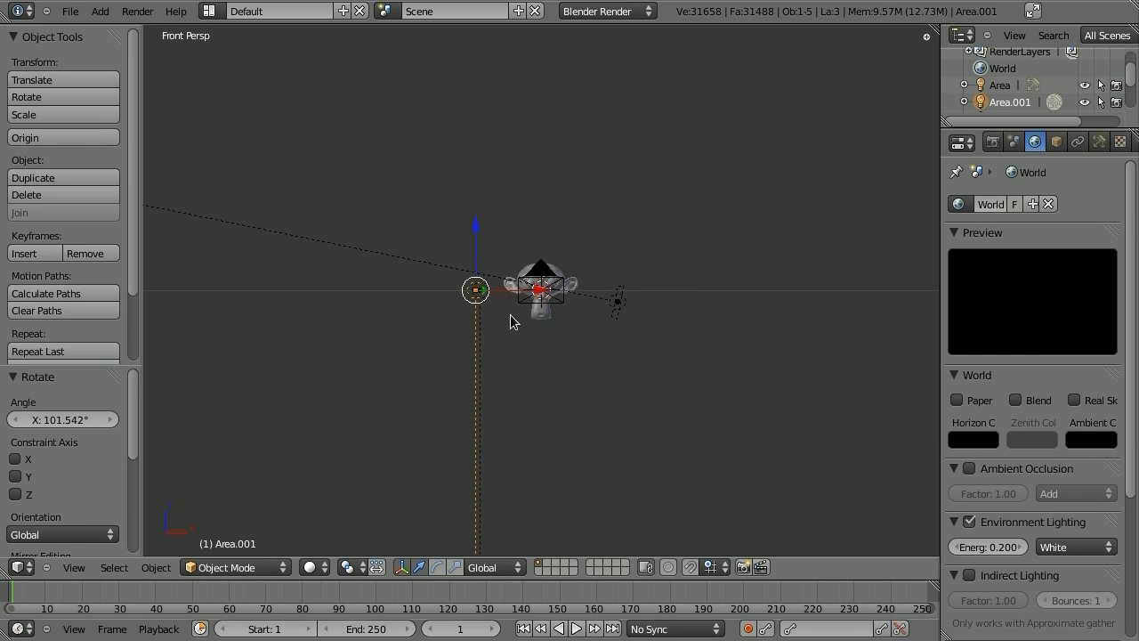
{"action": "key", "text": "g"}
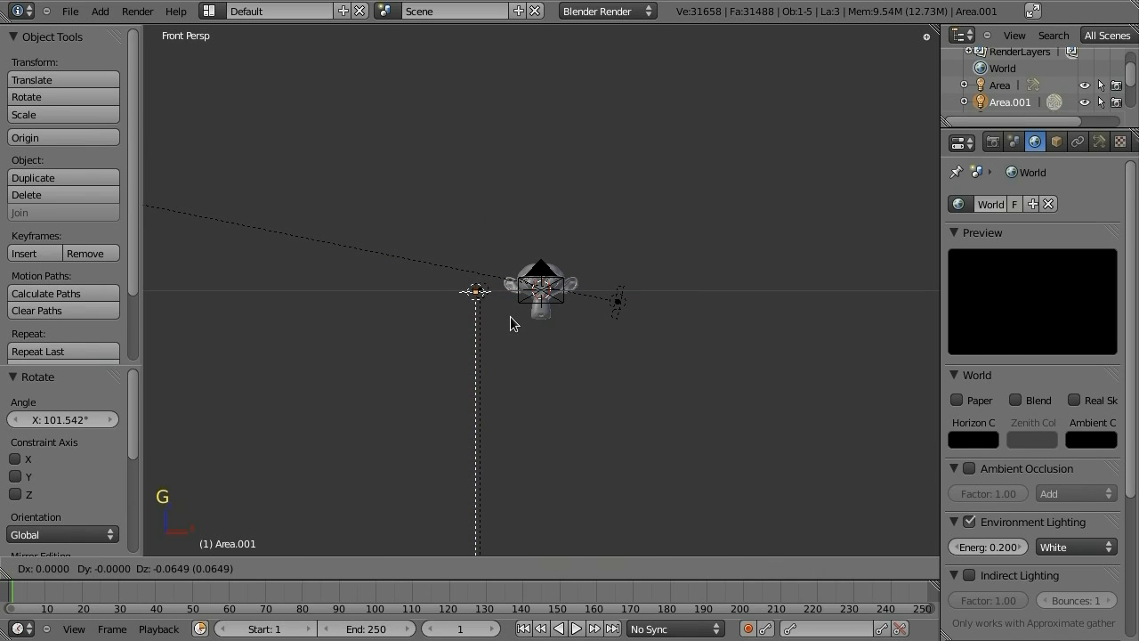
{"action": "key", "text": "z"}
{"action": "left_click", "coordinate": [512, 272]}
{"action": "key", "text": "r"}
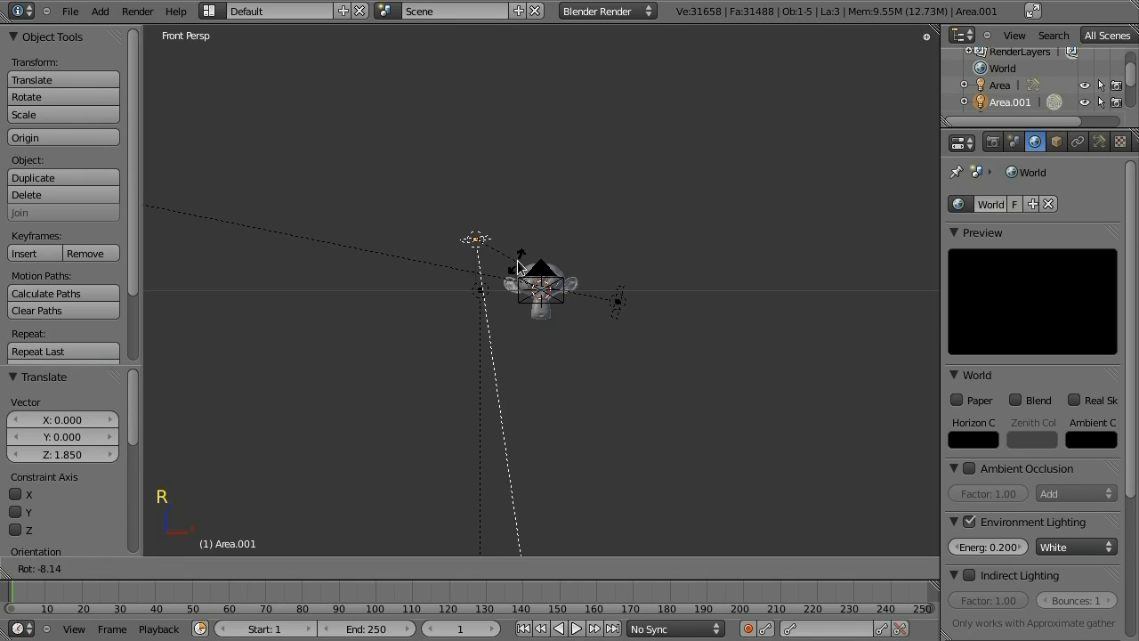
{"action": "left_click", "coordinate": [574, 222]}
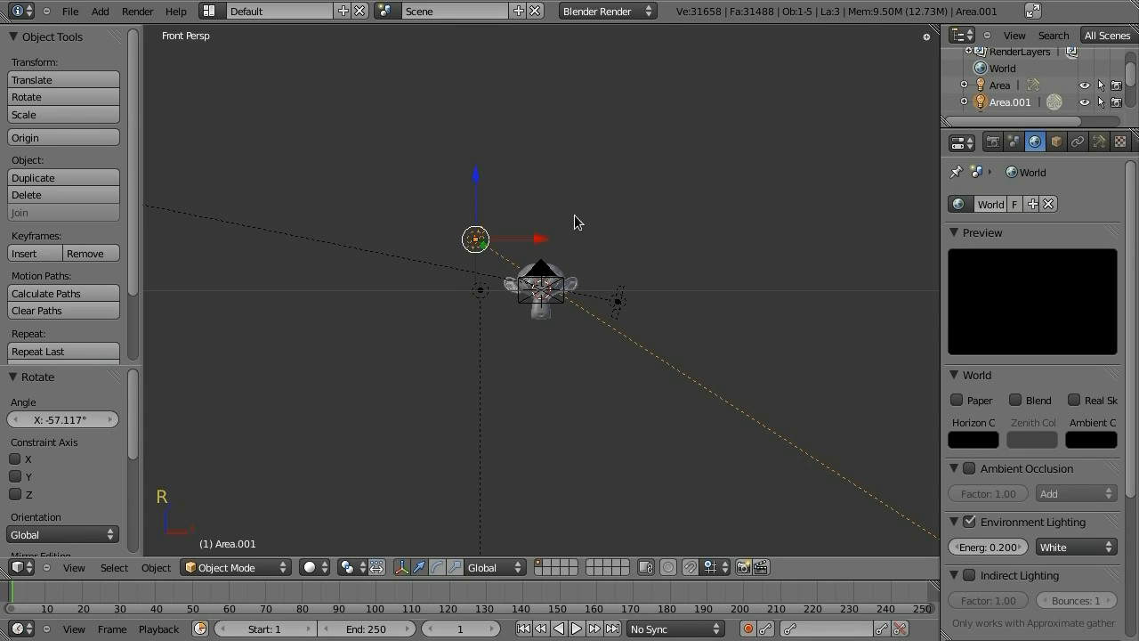
Shift the first area lamp about -0.48 units in X and 0.27 in Z, and rotate it about -90° toward the monkey
{"action": "right_click", "coordinate": [478, 292]}
{"action": "key", "text": "g"}
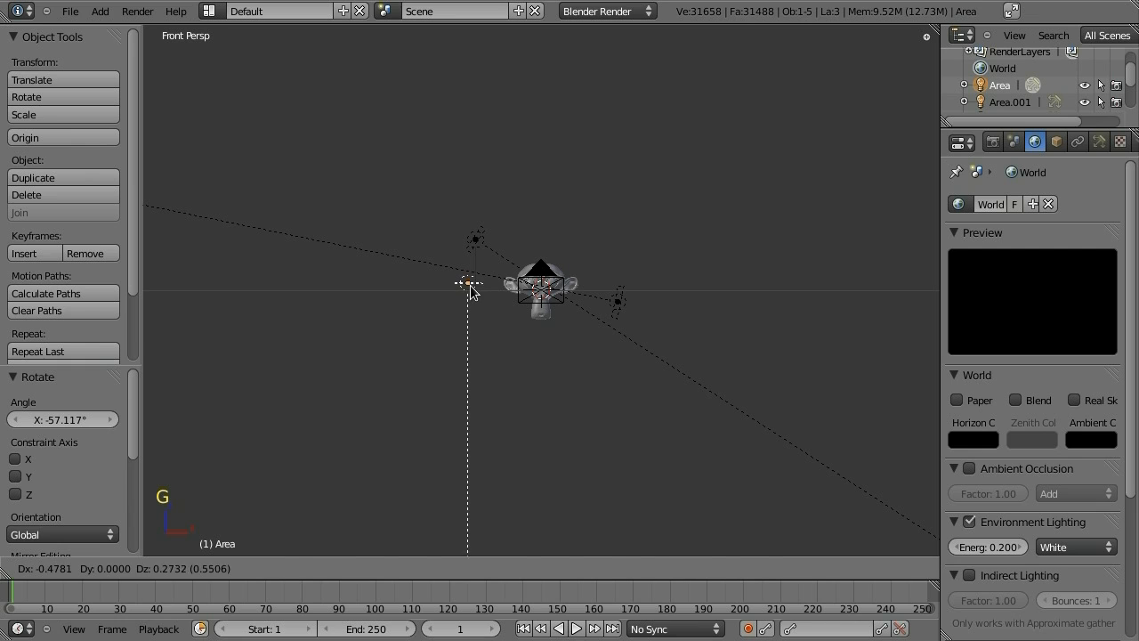
{"action": "left_click", "coordinate": [467, 286]}
{"action": "key", "text": "r"}
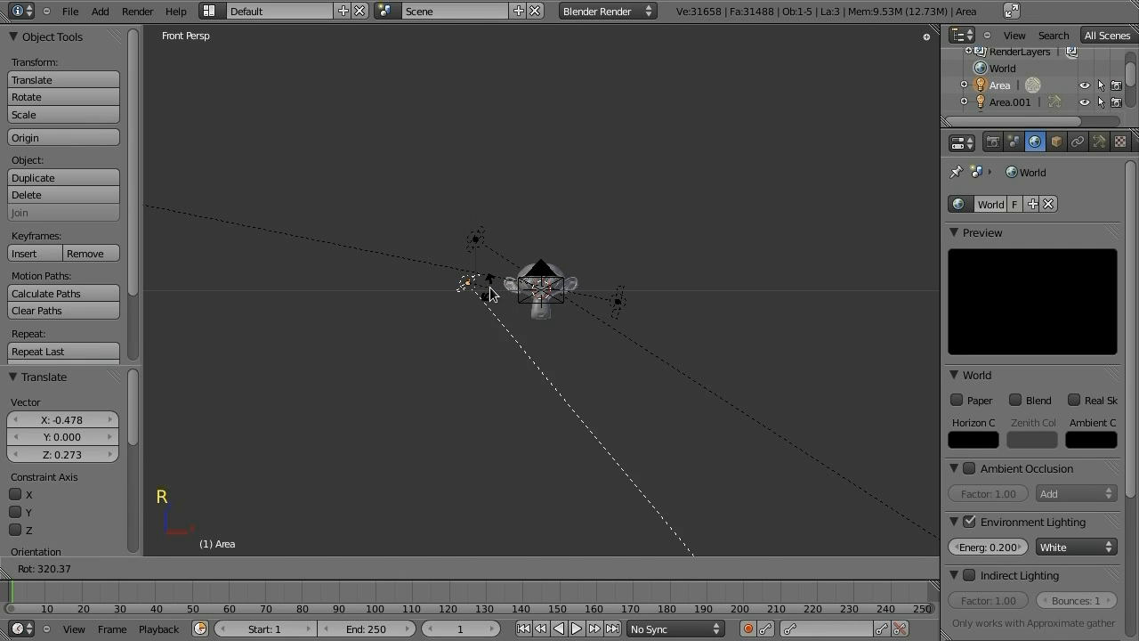
{"action": "right_click", "coordinate": [491, 294]}
{"action": "key", "text": "r"}
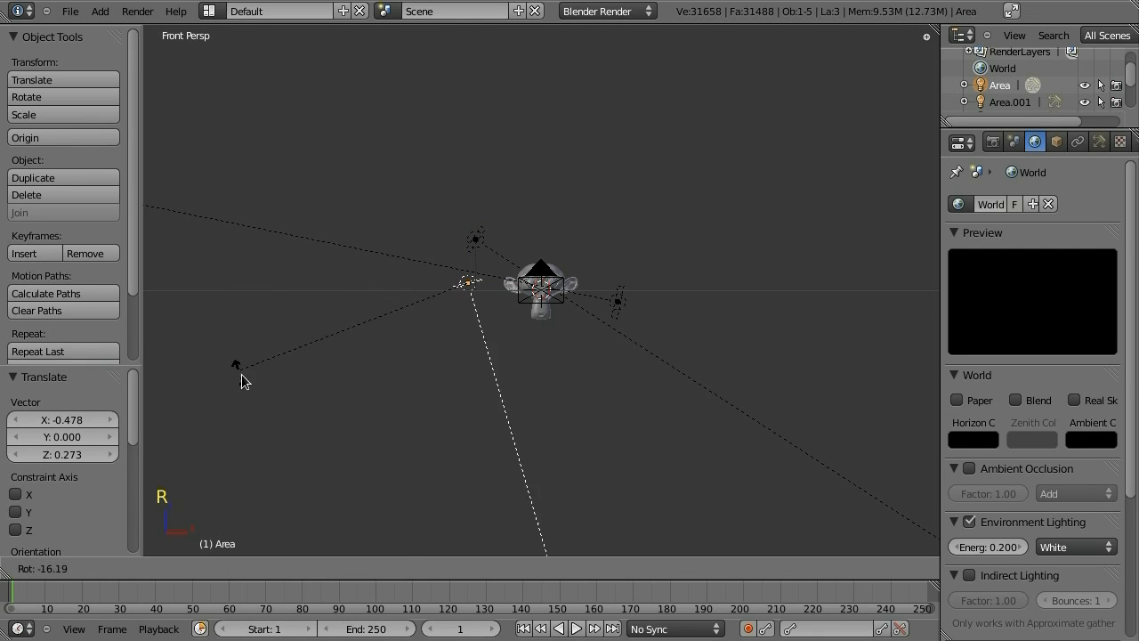
{"action": "left_click", "coordinate": [495, 120]}
From the top, position the first area lamp at about X -3.49, Y 1.29 and rotate it about 20° toward the monkey
{"action": "key", "text": "KP_7"}
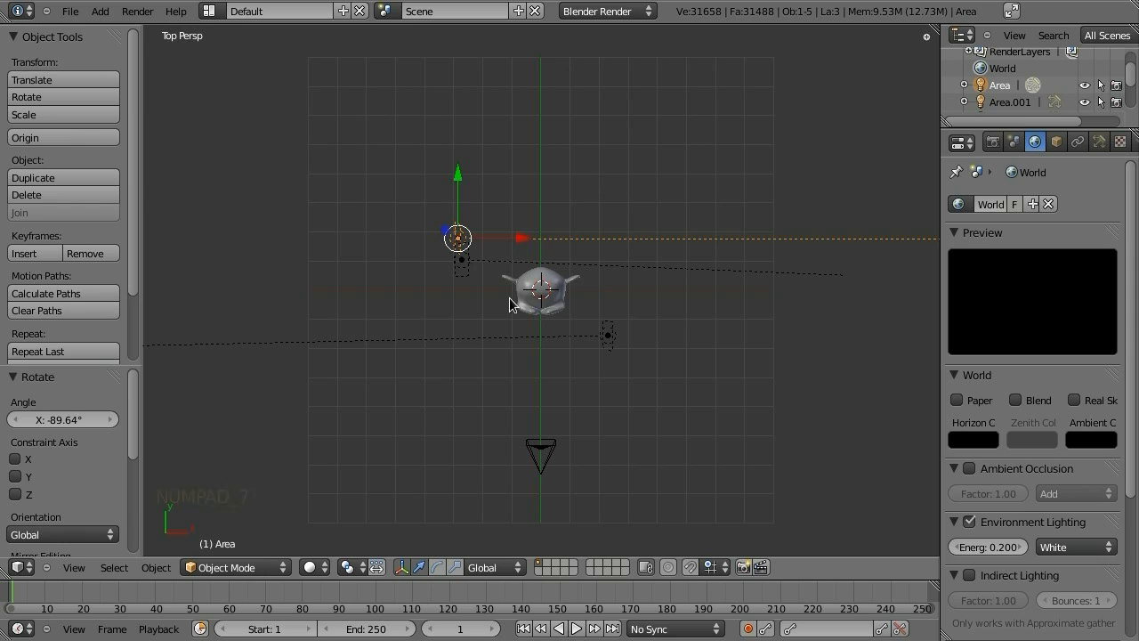
{"action": "key", "text": "g"}
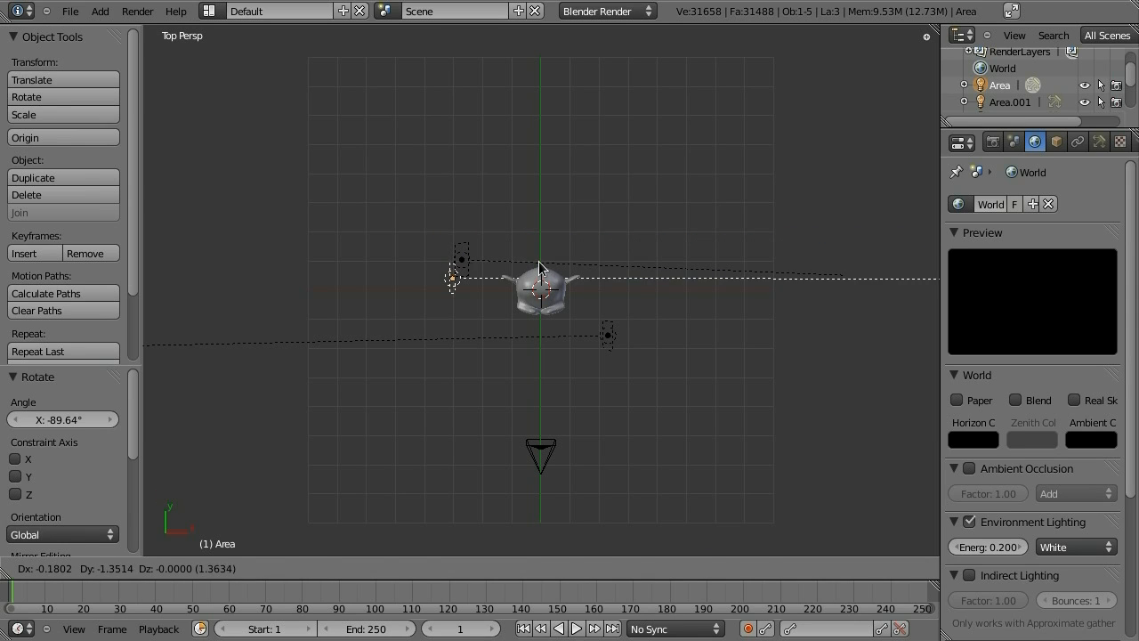
{"action": "left_click", "coordinate": [540, 265]}
{"action": "key", "text": "r"}
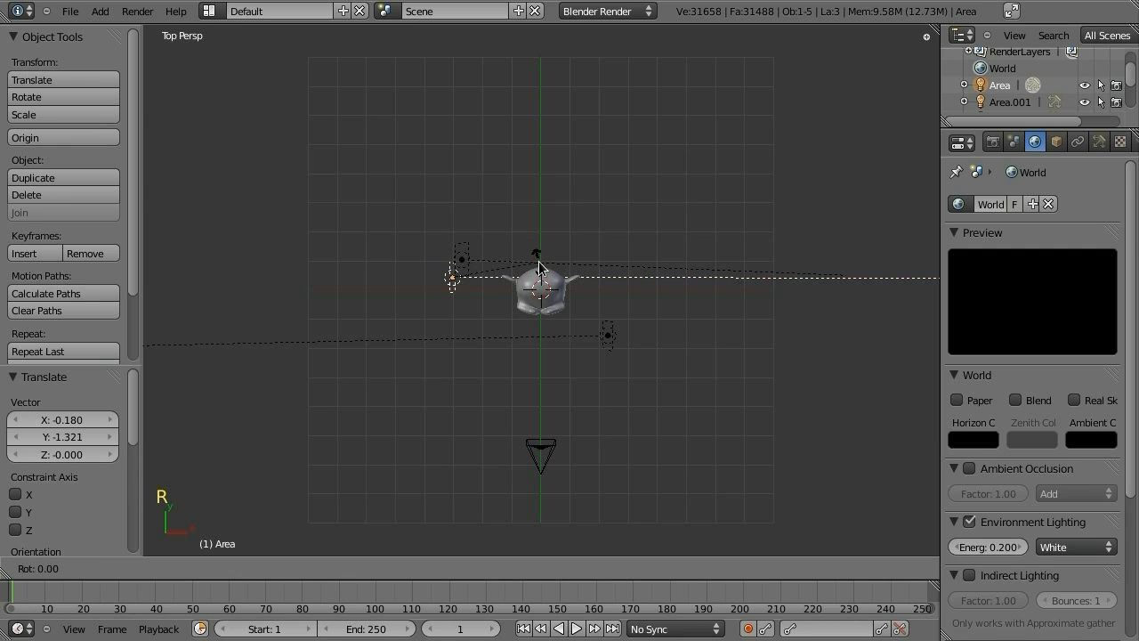
{"action": "left_click", "coordinate": [530, 285]}
{"action": "key", "text": "g"}
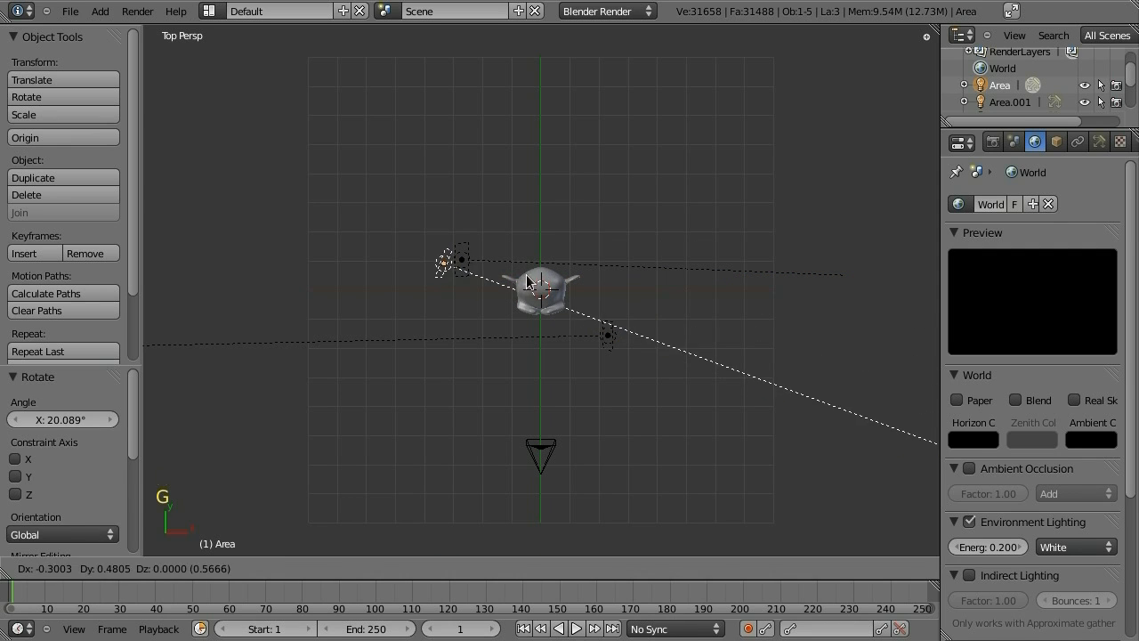
{"action": "left_click", "coordinate": [521, 269]}
Move the raised second area lamp to about X -2.94, Y 1.88 and rotate it about 32° to aim at the monkey
{"action": "right_click", "coordinate": [463, 257]}
{"action": "key", "text": "r"}
{"action": "right_click", "coordinate": [467, 249]}
{"action": "key", "text": "g"}
{"action": "left_click", "coordinate": [448, 218]}
{"action": "key", "text": "r"}
{"action": "left_click", "coordinate": [512, 222]}
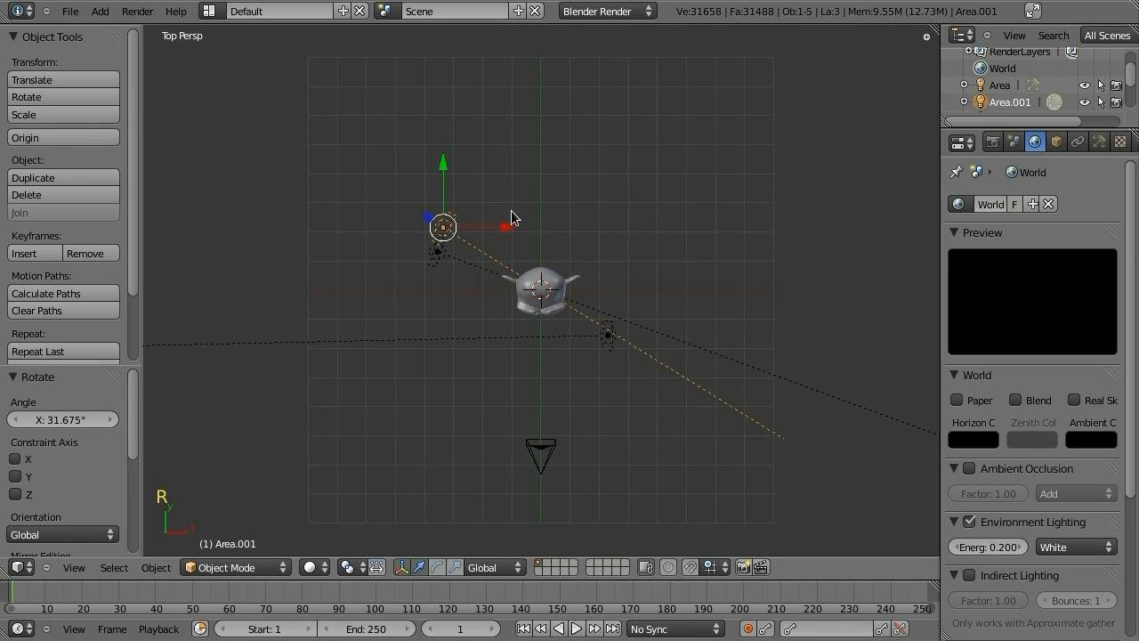
Rotate the area lamp on the monkey's positive X side about 24° to aim at the monkey
{"action": "right_click", "coordinate": [608, 336]}
{"action": "key", "text": "r"}
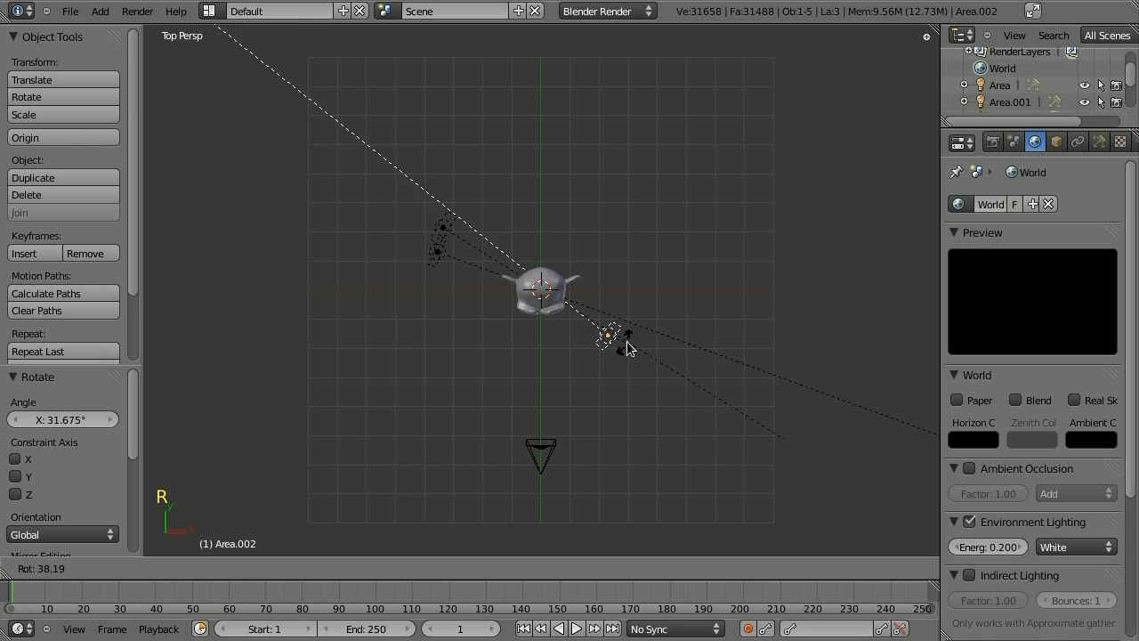
{"action": "left_click", "coordinate": [625, 342]}
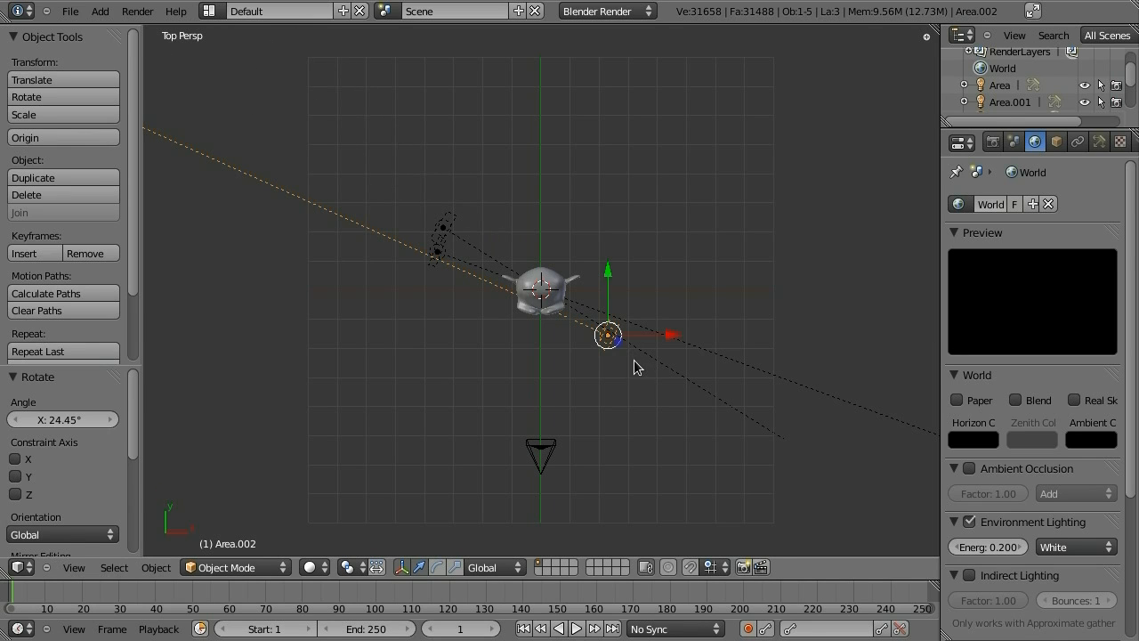
Set the energy of lamp Area.002 to 0.770 and of lamp Area to 0.760
{"action": "left_click", "coordinate": [1099, 141]}
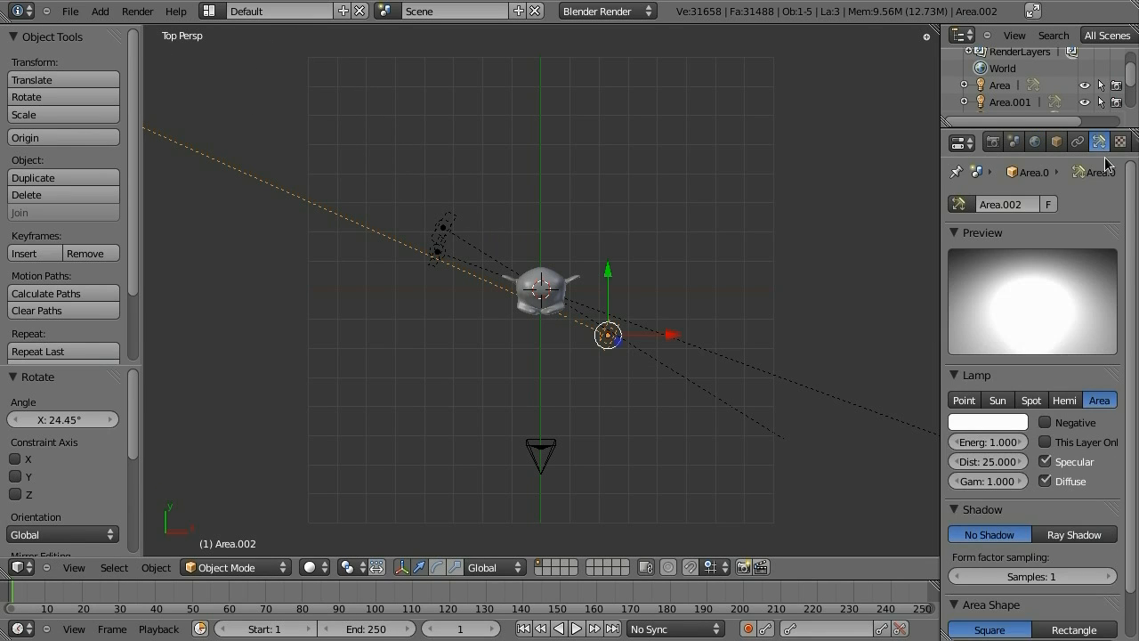
{"action": "left_click_drag", "start_coordinate": [1015, 444], "coordinate": [995, 444]}
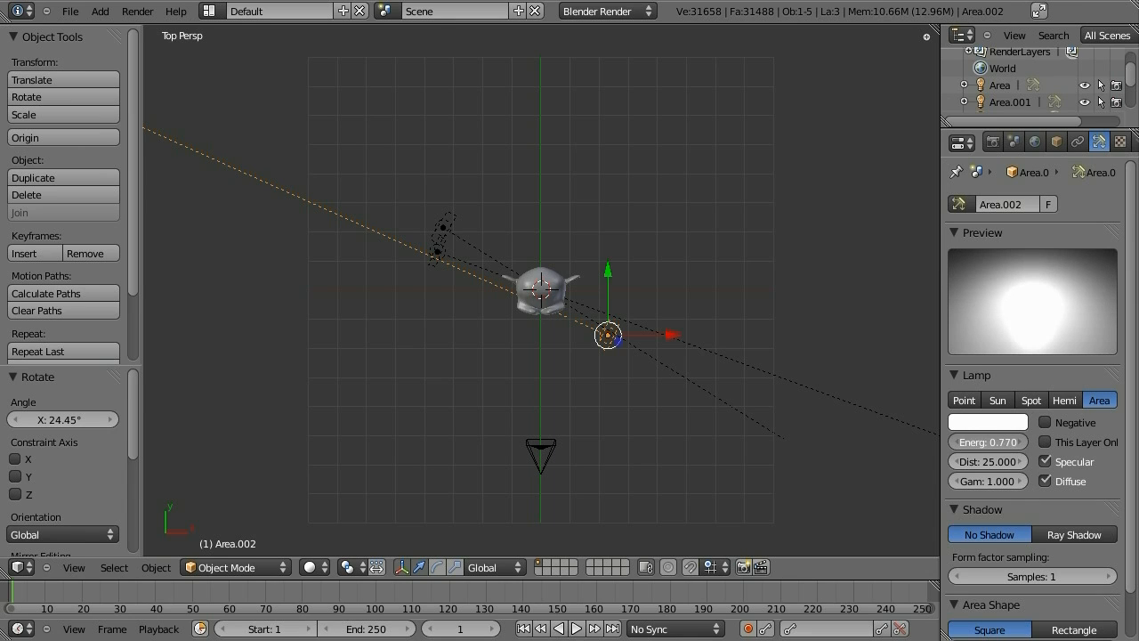
{"action": "right_click", "coordinate": [442, 252]}
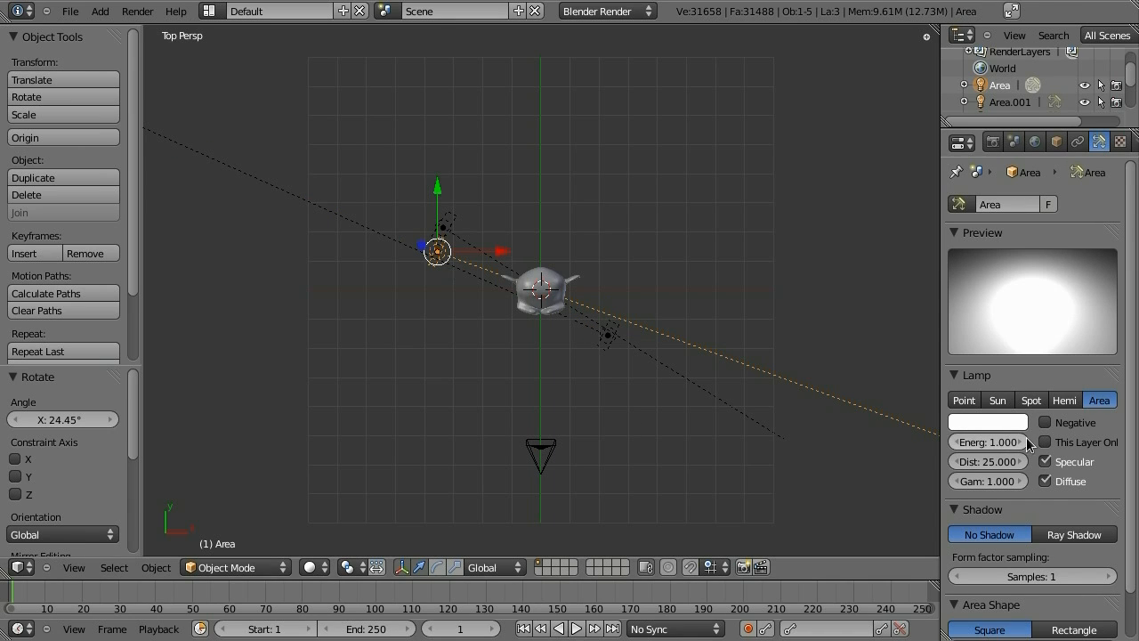
{"action": "left_click_drag", "start_coordinate": [988, 442], "coordinate": [970, 442]}
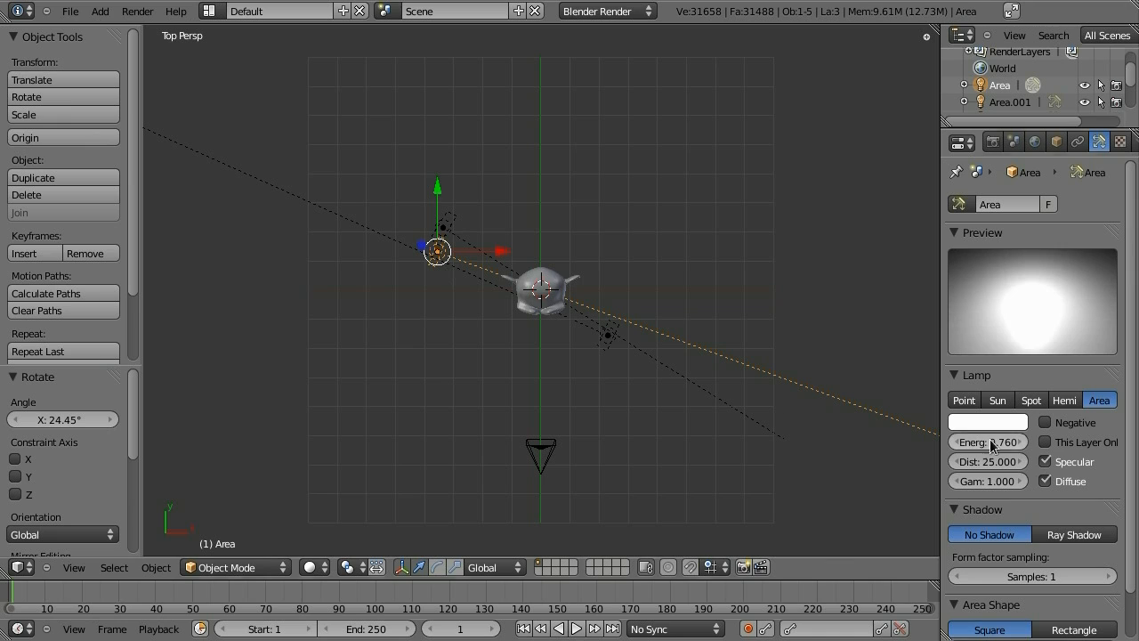
Set lamp Area.001 to energy 0.630 and distance 5.470, Area.002's distance to 3.810 and Area's distance to 5.070
{"action": "right_click", "coordinate": [450, 233]}
{"action": "left_click_drag", "start_coordinate": [988, 442], "coordinate": [961, 464]}
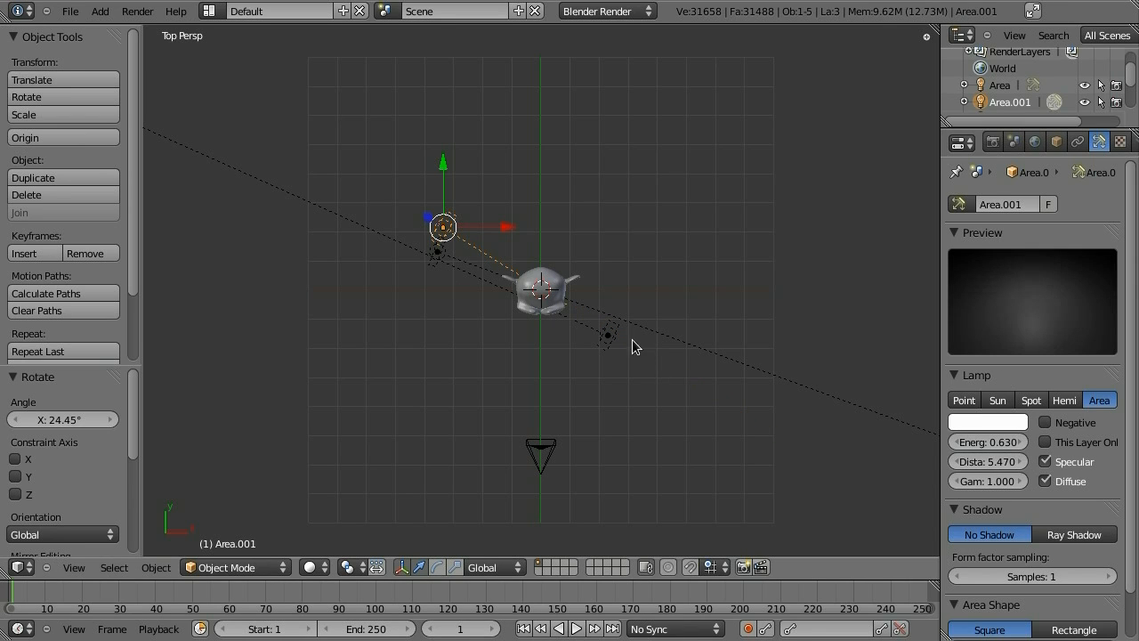
{"action": "right_click", "coordinate": [607, 335]}
{"action": "left_click_drag", "start_coordinate": [996, 461], "coordinate": [899, 461]}
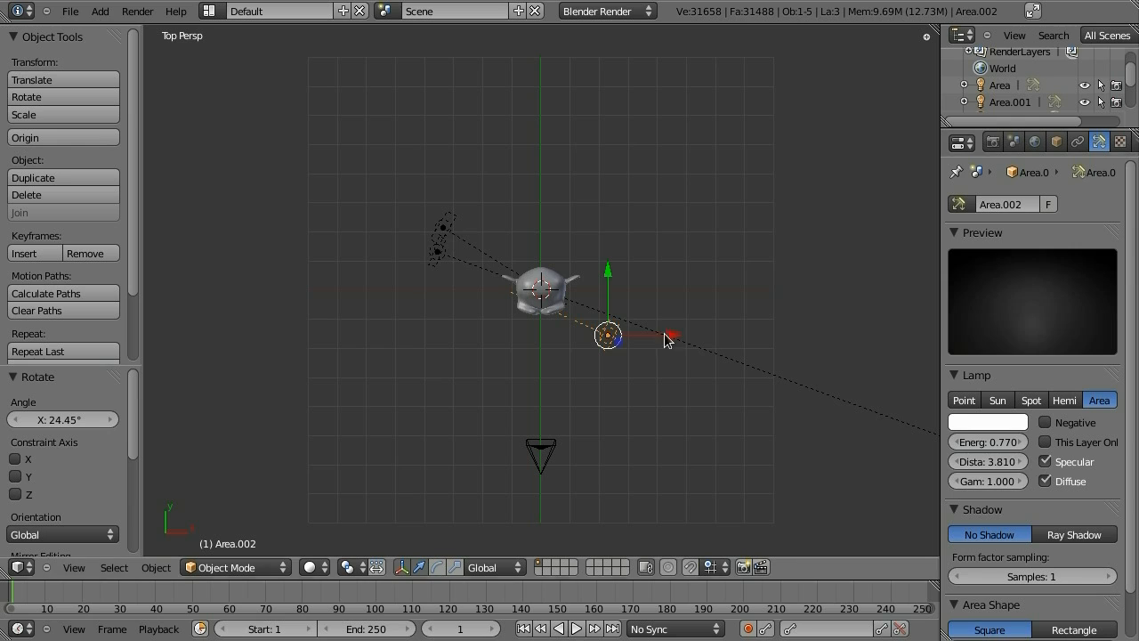
{"action": "right_click", "coordinate": [497, 279]}
{"action": "left_click_drag", "start_coordinate": [1006, 461], "coordinate": [964, 461]}
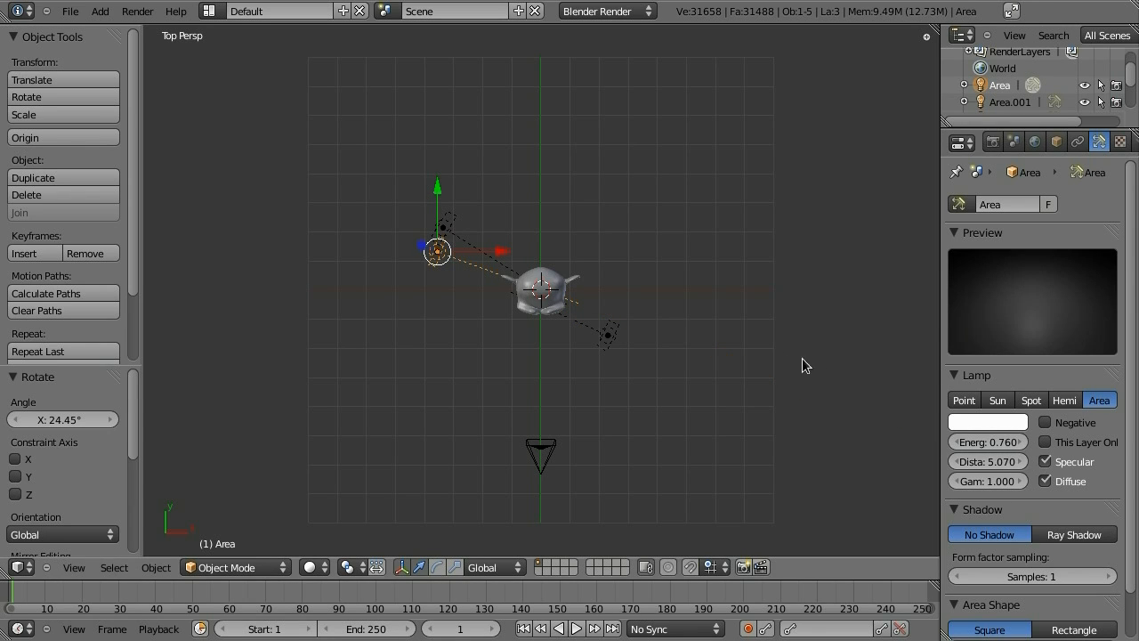
Give lamp Area.001 a warm yellow-orange light colour
{"action": "right_click", "coordinate": [444, 228]}
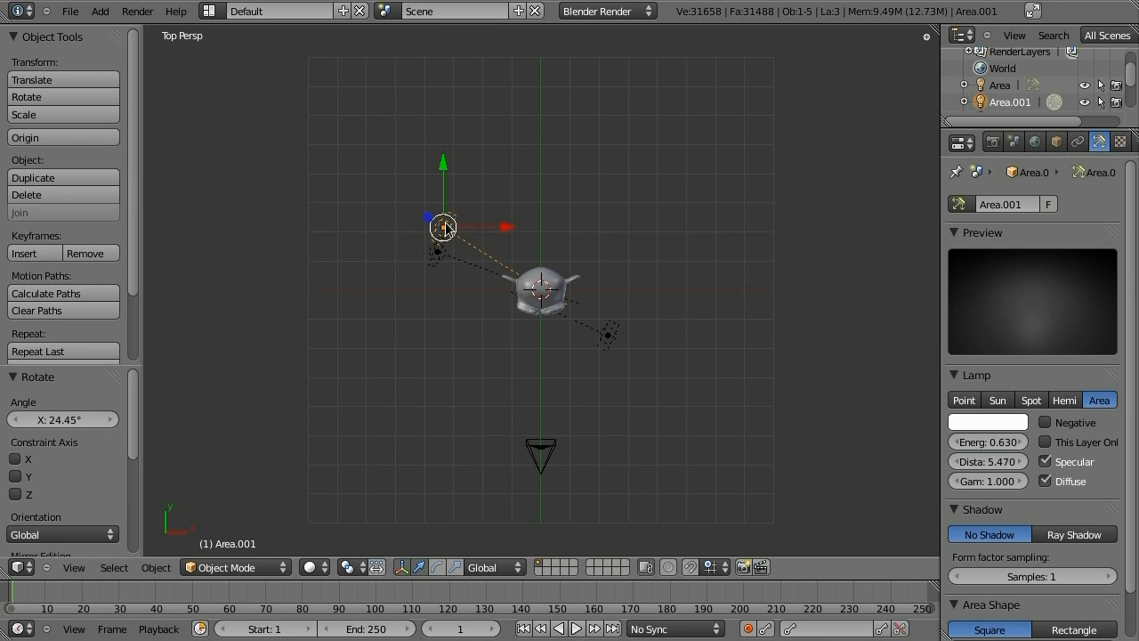
{"action": "left_click", "coordinate": [985, 423]}
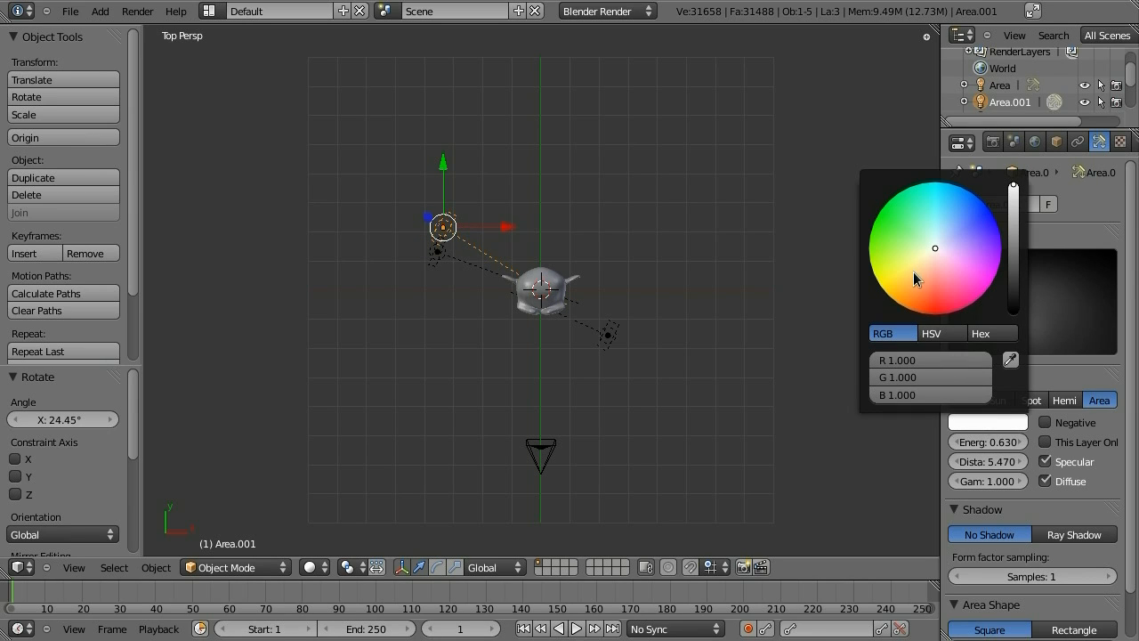
{"action": "left_click_drag", "start_coordinate": [908, 280], "coordinate": [905, 287]}
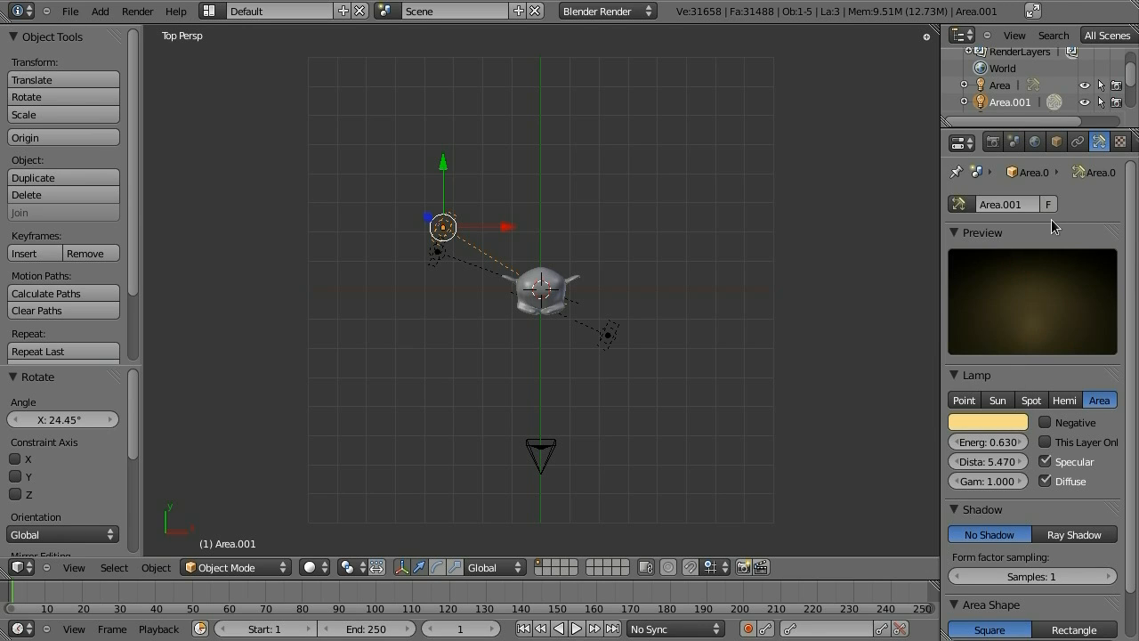
Give lamp Area a slightly darkened pale yellow colour of about R 0.828, G 0.720, B 0.367
{"action": "right_click", "coordinate": [437, 259]}
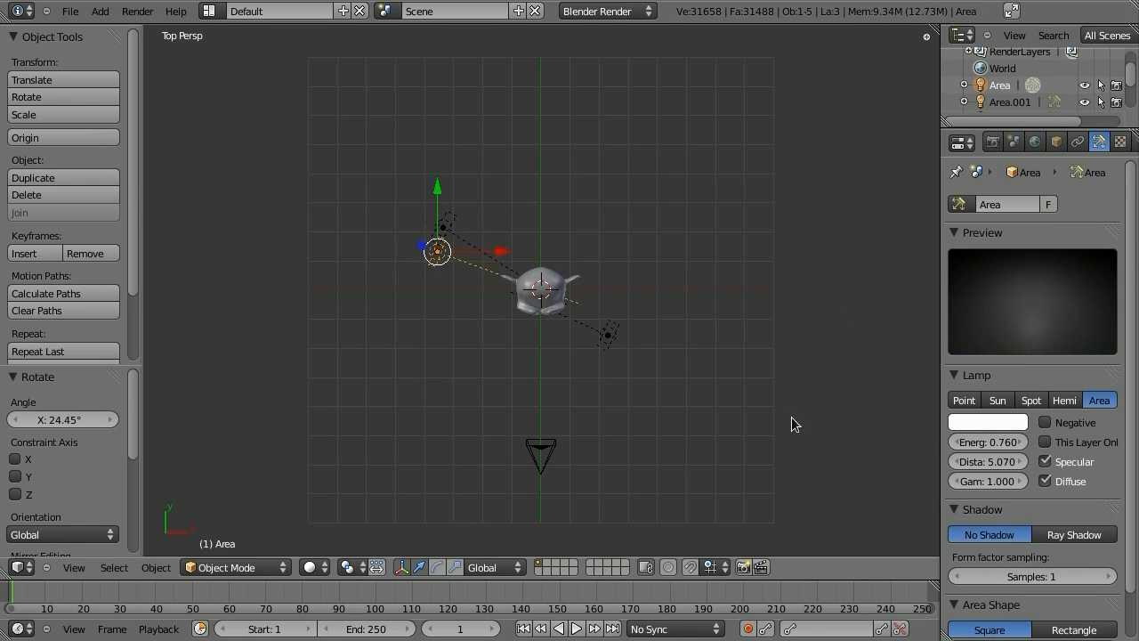
{"action": "left_click", "coordinate": [983, 425]}
{"action": "left_click", "coordinate": [909, 272]}
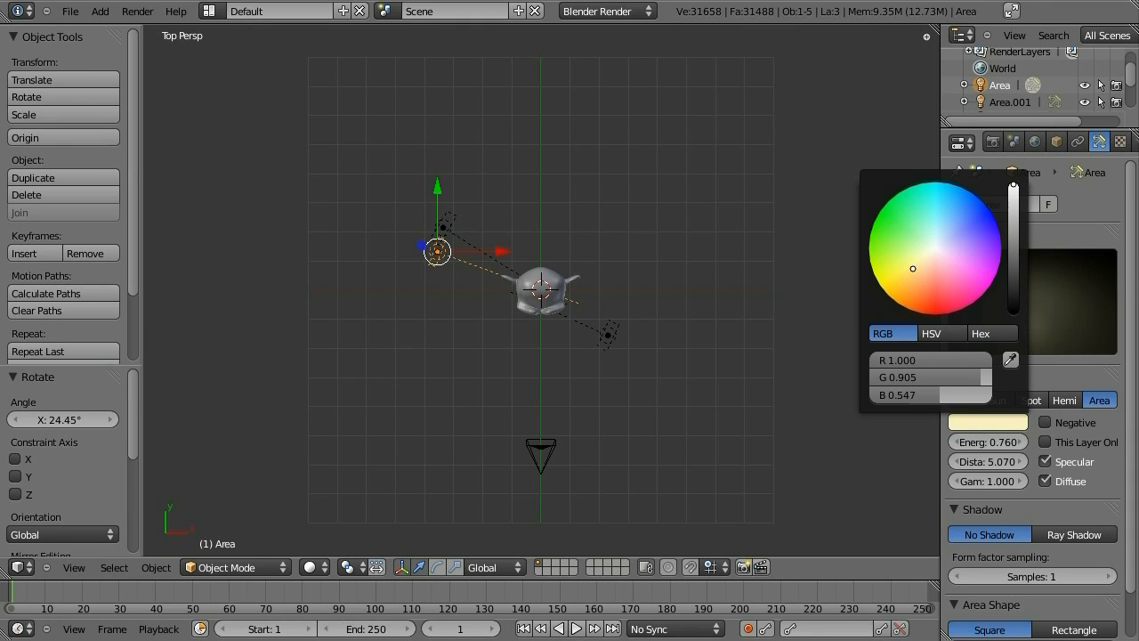
{"action": "left_click", "coordinate": [1014, 196]}
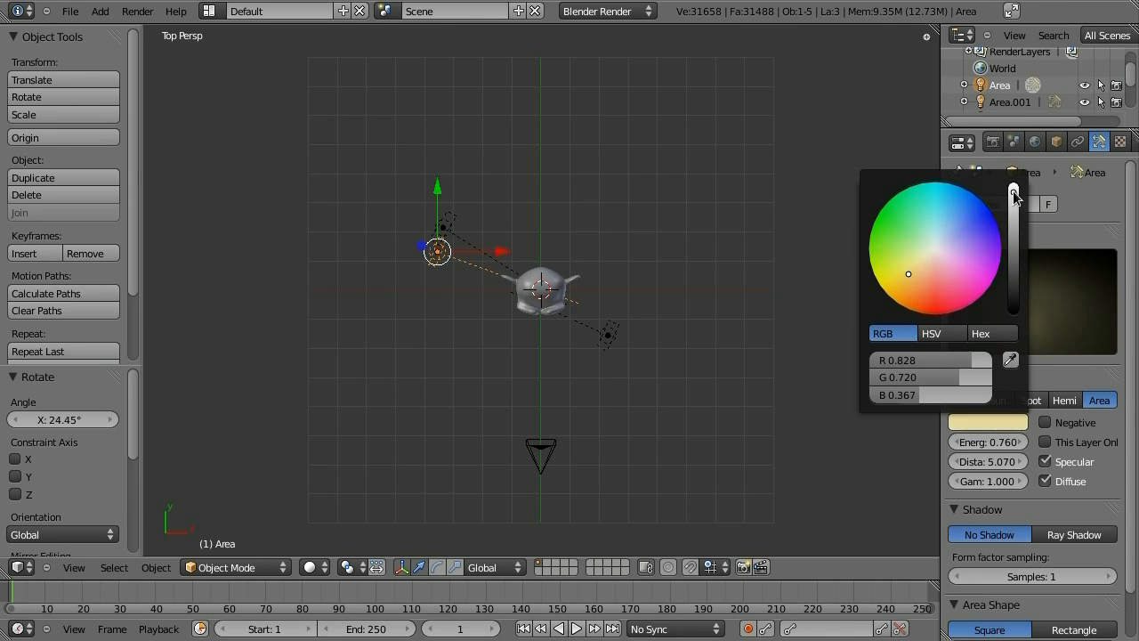
Give lamp Area.002 a very pale blue light colour
{"action": "right_click", "coordinate": [610, 336]}
{"action": "left_click", "coordinate": [988, 422]}
{"action": "left_click", "coordinate": [938, 235]}
{"action": "left_click_drag", "start_coordinate": [938, 236], "coordinate": [939, 237]}
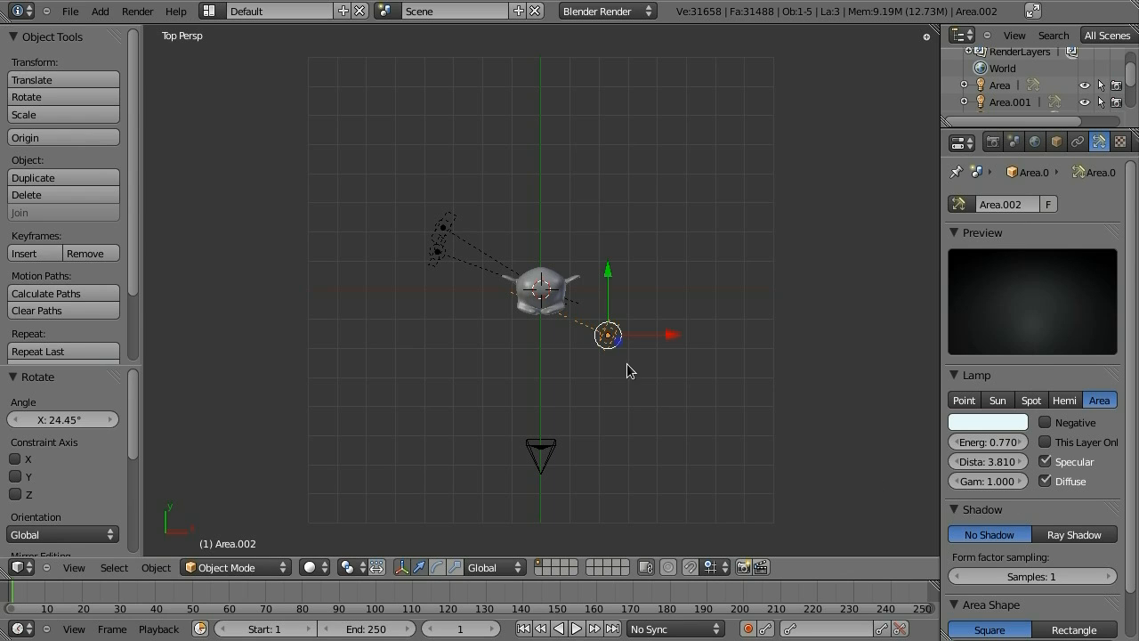
Test-render the lit scene, return to the 3D view and apply smooth shading to the monkey
{"action": "key", "text": "F12"}
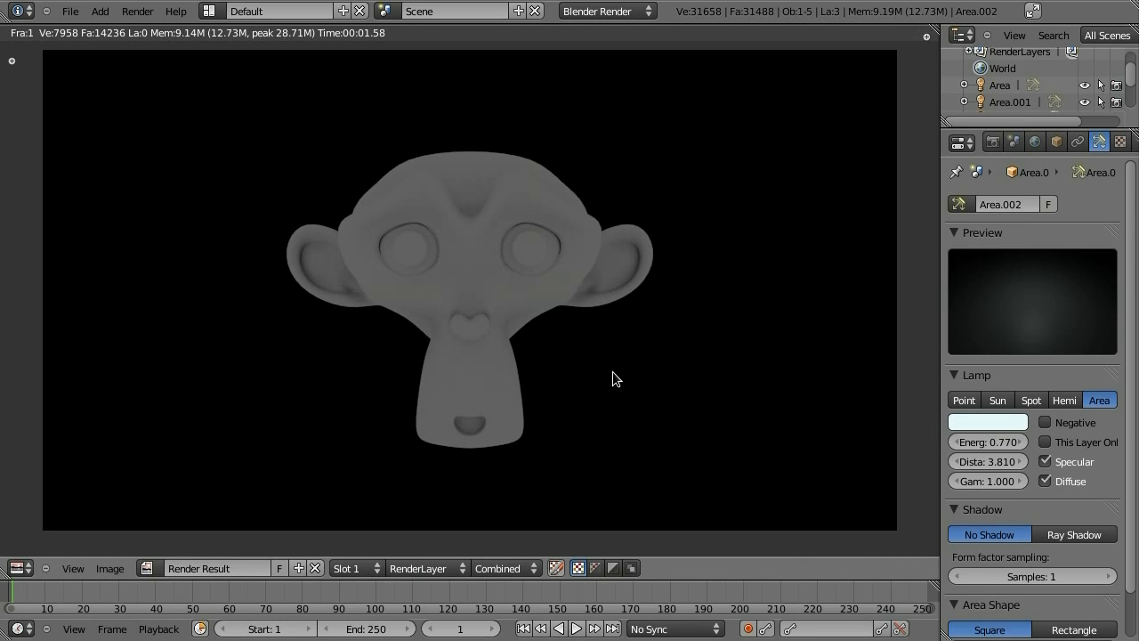
{"action": "key", "text": "F12"}
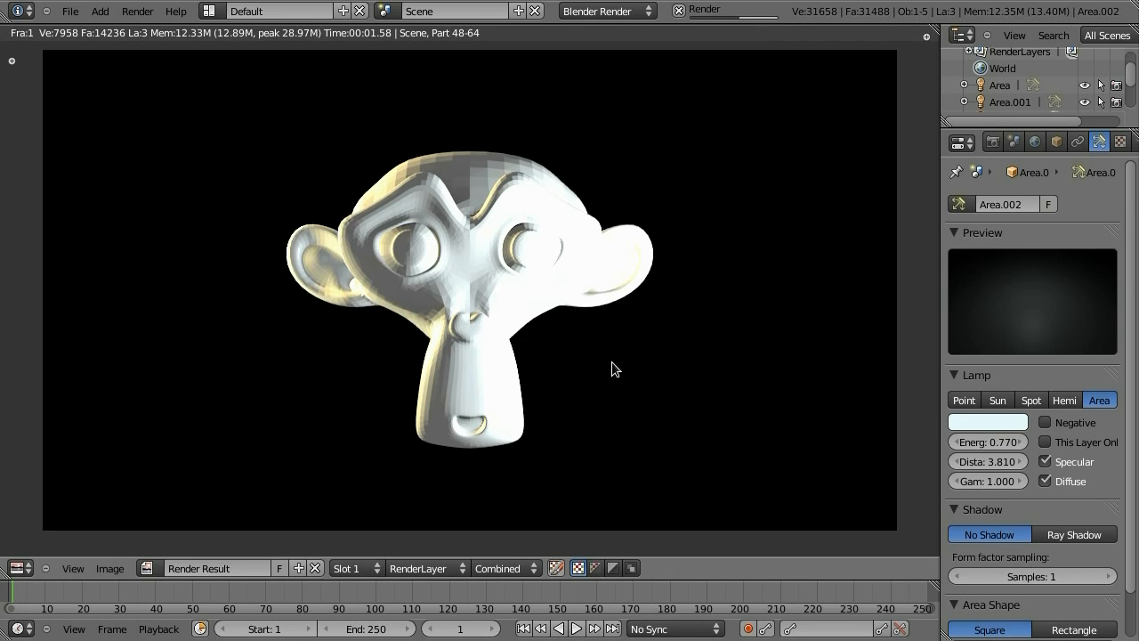
{"action": "key", "text": "Escape"}
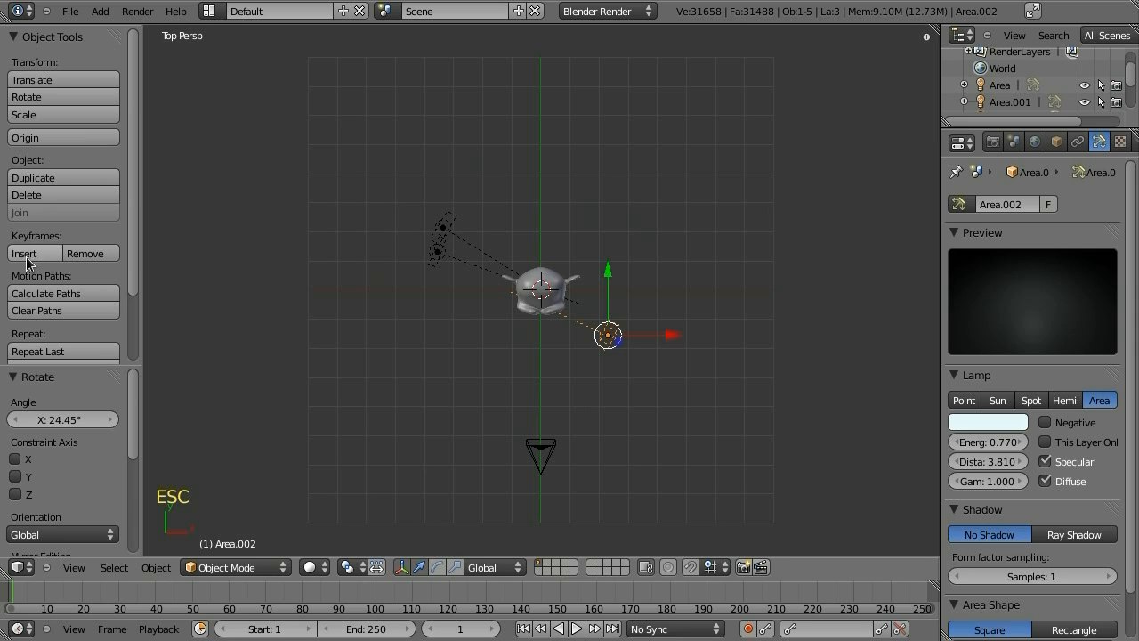
{"action": "right_click", "coordinate": [540, 295]}
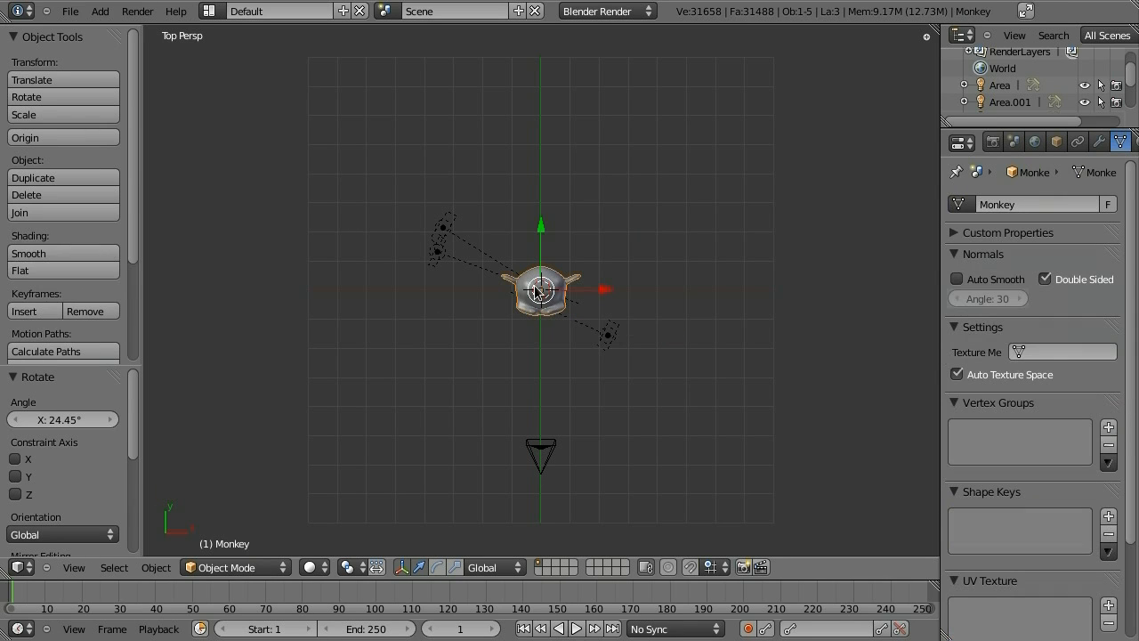
{"action": "left_click", "coordinate": [40, 255]}
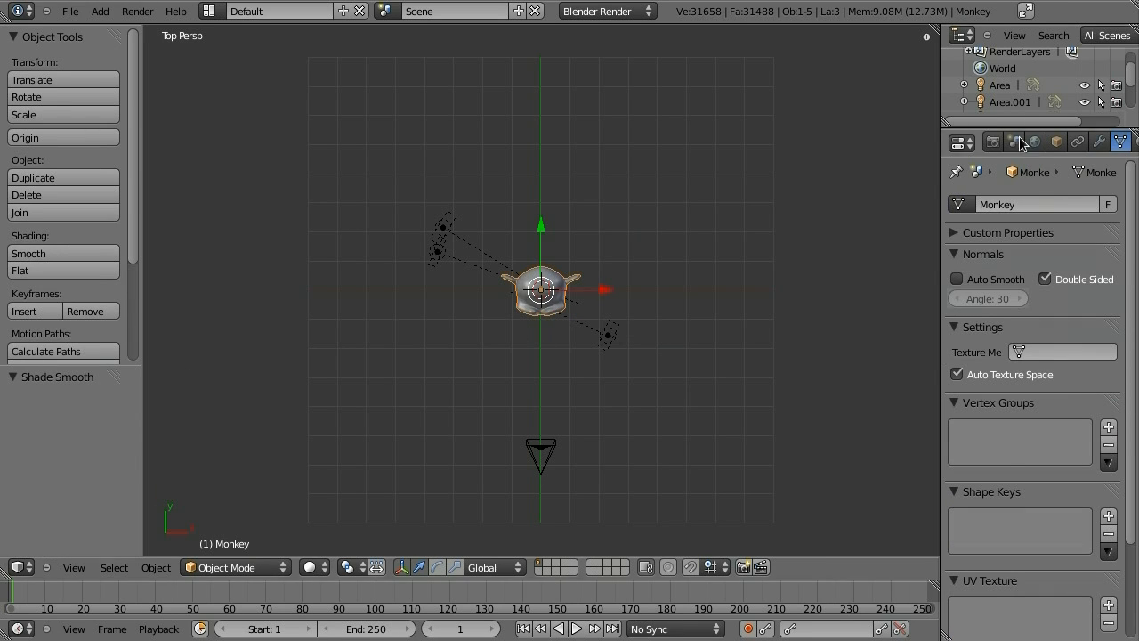
Rename the lamp object Area as Area.Side
{"action": "left_click", "coordinate": [1001, 85]}
{"action": "left_click", "coordinate": [1057, 143]}
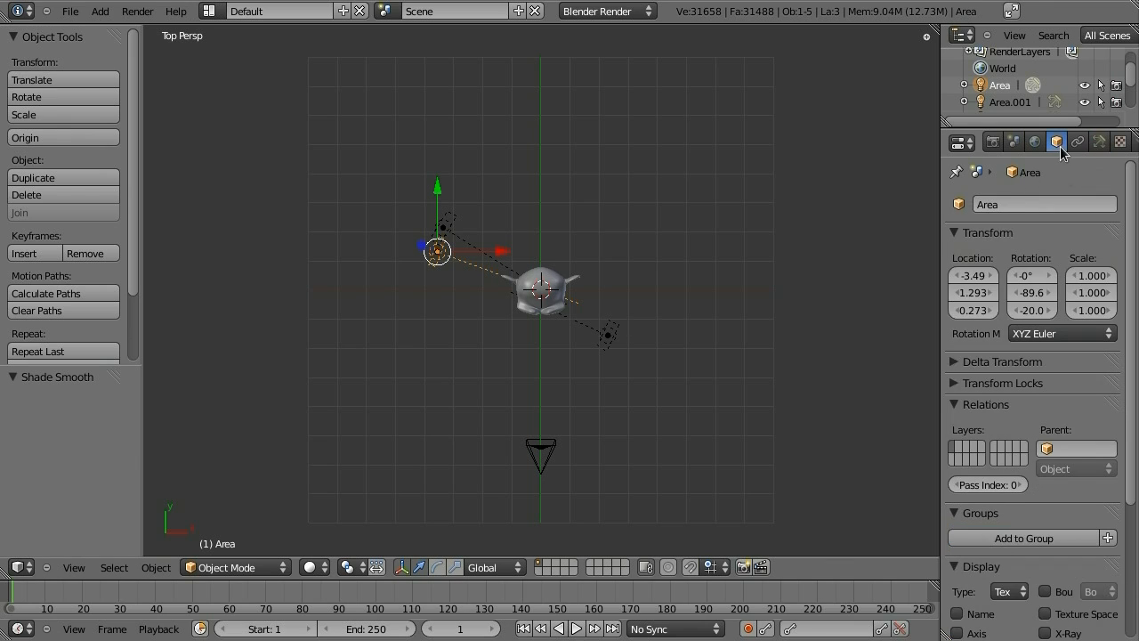
{"action": "left_click", "coordinate": [1012, 204]}
{"action": "type", "text": ".Side"}
{"action": "key", "text": "Return"}
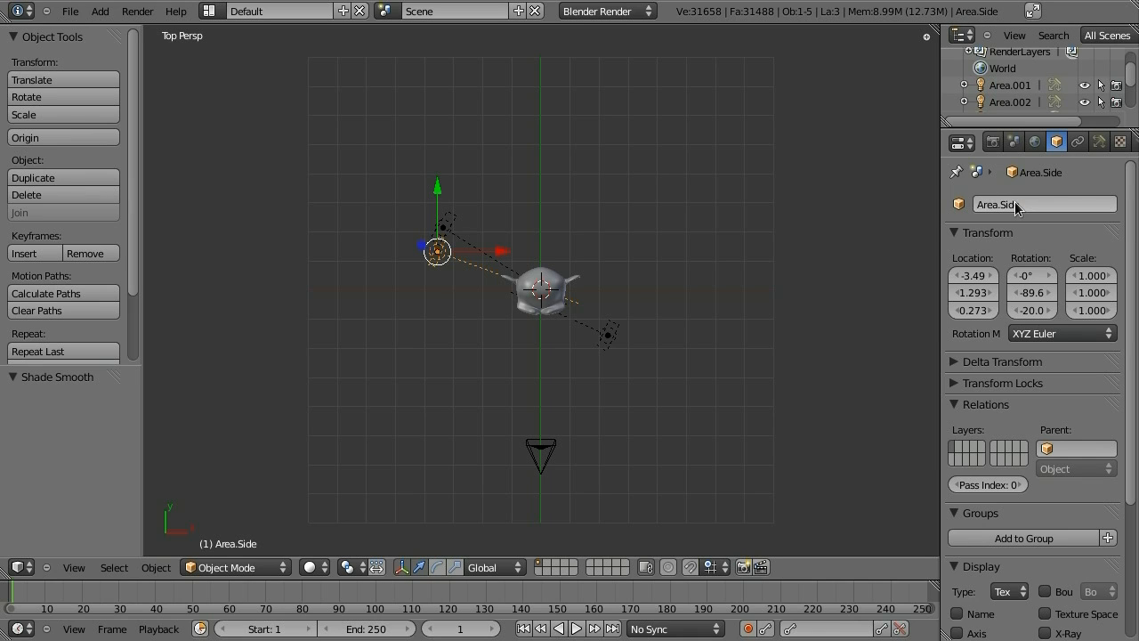
Rename the lamp object Area.001 as Area.Back
{"action": "right_click", "coordinate": [447, 236]}
{"action": "left_click", "coordinate": [1047, 204]}
{"action": "type", "text": "Area.Back"}
{"action": "key", "text": "Return"}
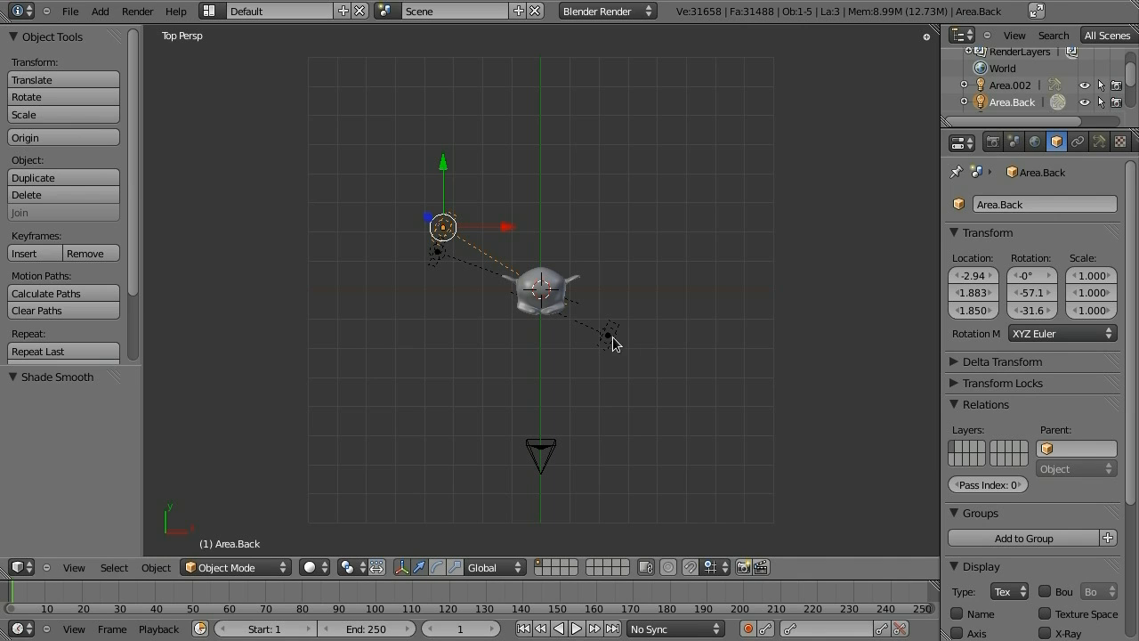
Rename the lamp object Area.002 as Area.Front
{"action": "right_click", "coordinate": [612, 337]}
{"action": "left_click", "coordinate": [1046, 205]}
{"action": "type", "text": "Area"}
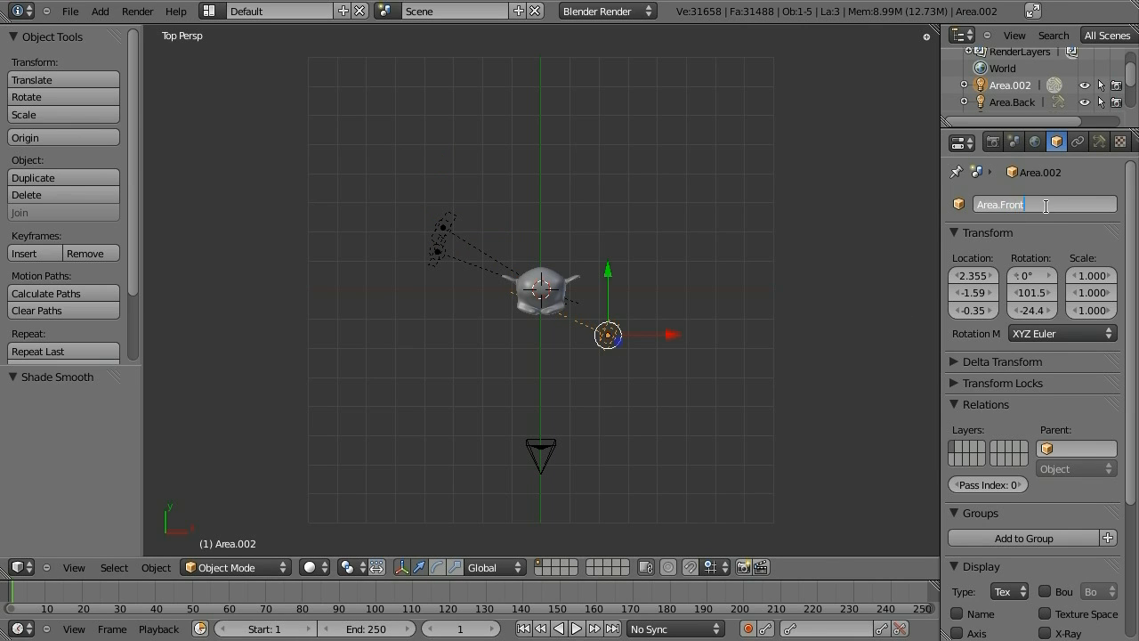
{"action": "type", "text": ".Front"}
{"action": "key", "text": "Return"}
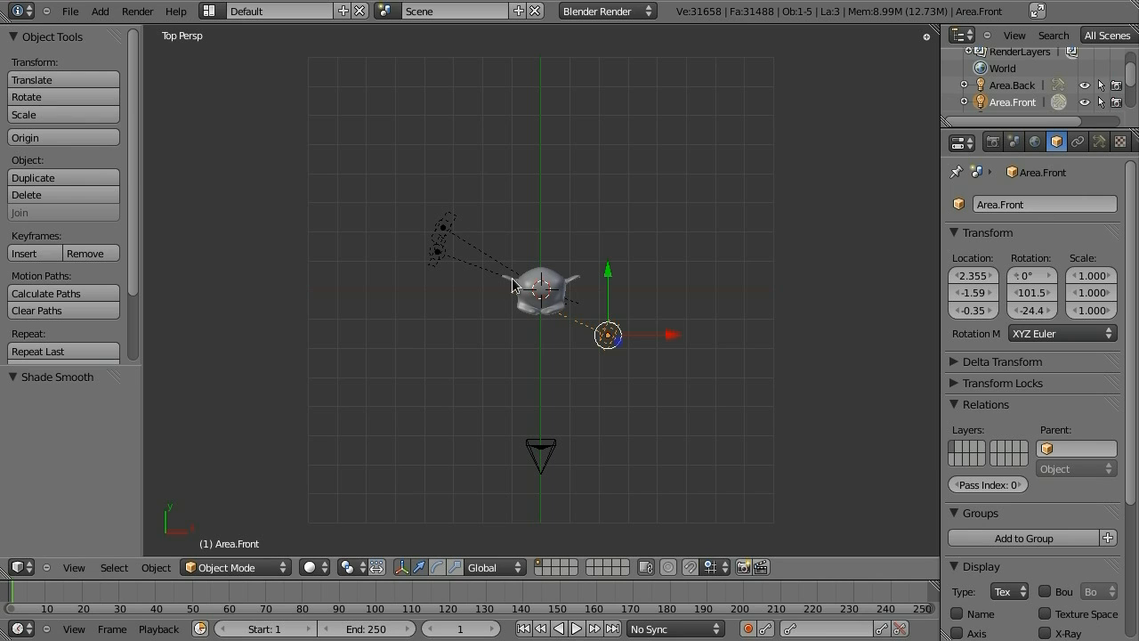
Look over the renamed lamps in the object list and re-render the scene to check the smooth-shaded monkey
{"action": "scroll", "coordinate": [1028, 81], "scroll_direction": "down", "scroll_amount": 3}
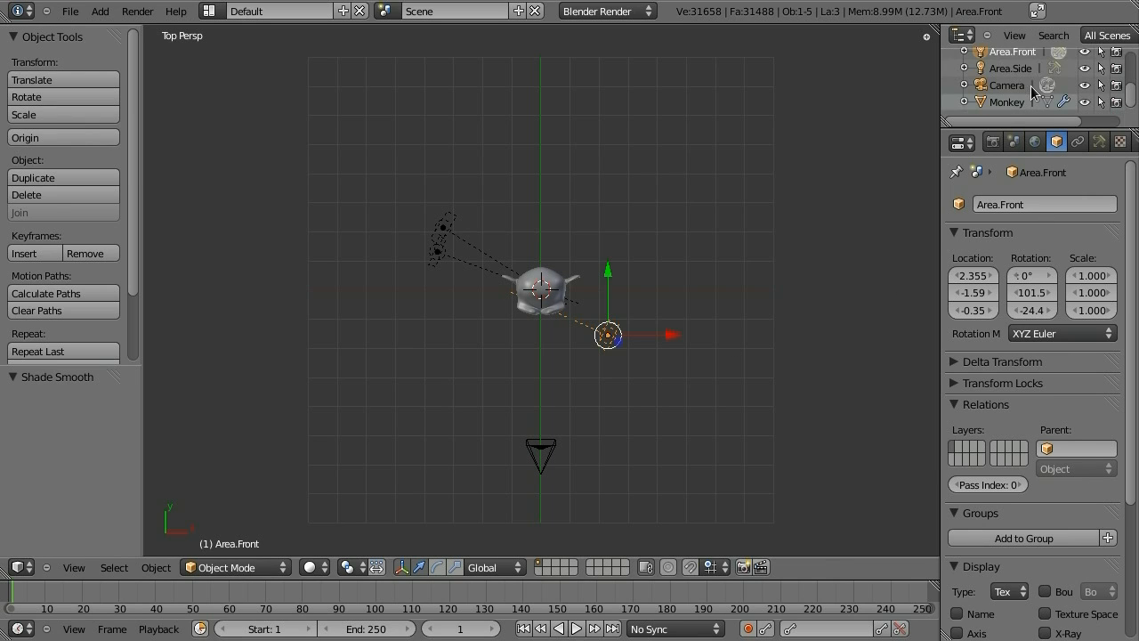
{"action": "scroll", "coordinate": [1046, 82], "scroll_direction": "up", "scroll_amount": 2}
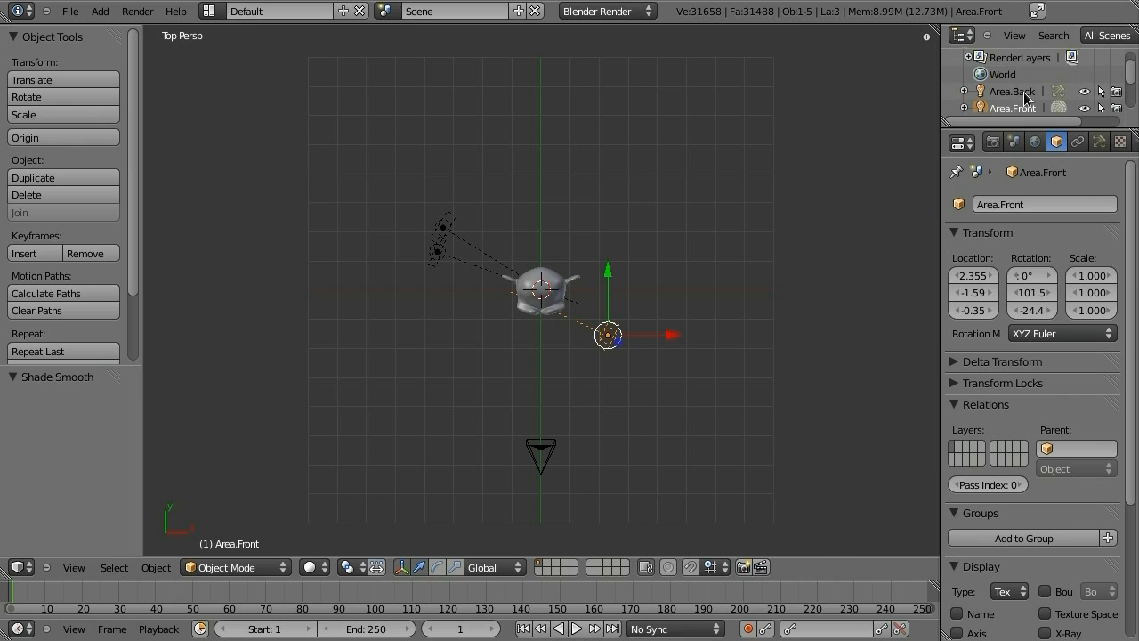
{"action": "key", "text": "F12"}
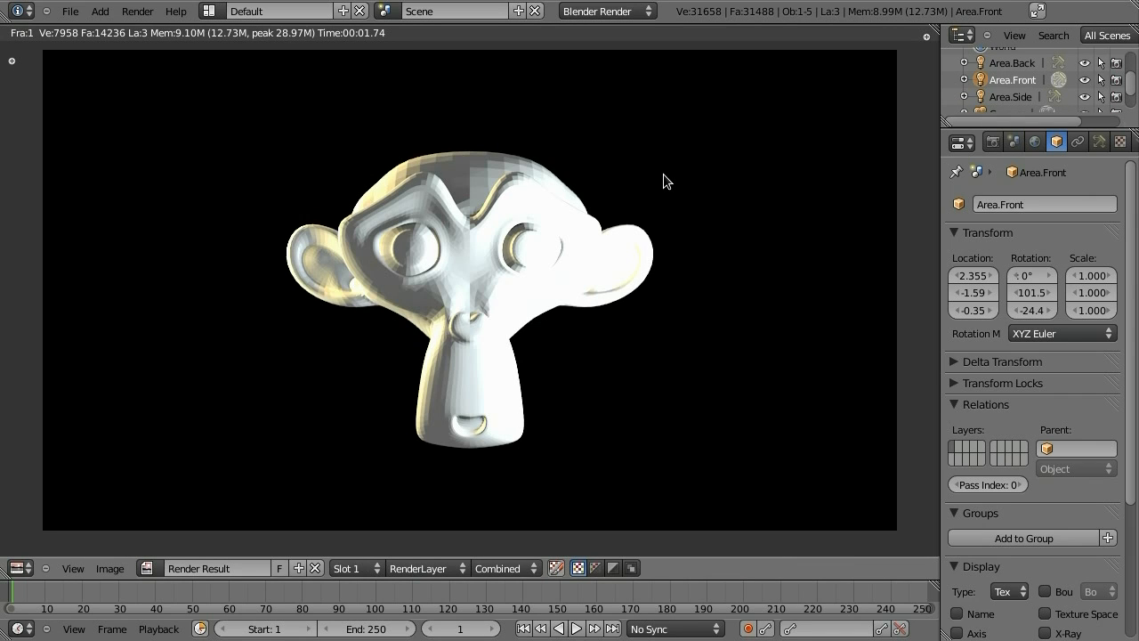
{"action": "key", "text": "F12"}
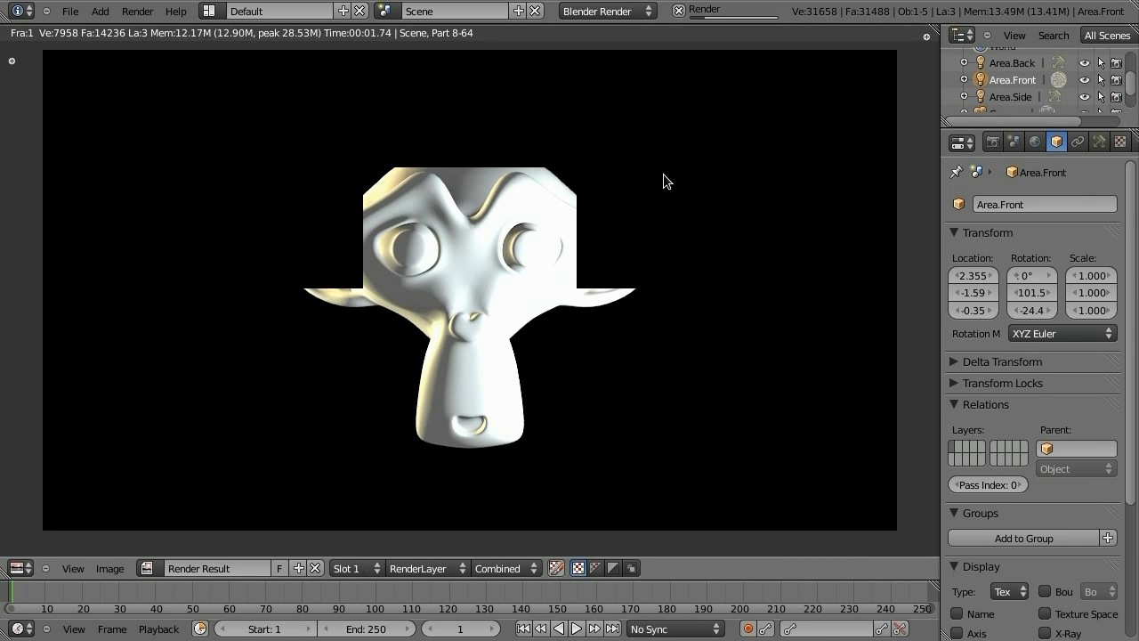
Close the render, select the monkey head, give it a new material and set the diffuse intensity to about 0.637
{"action": "key", "text": "Escape"}
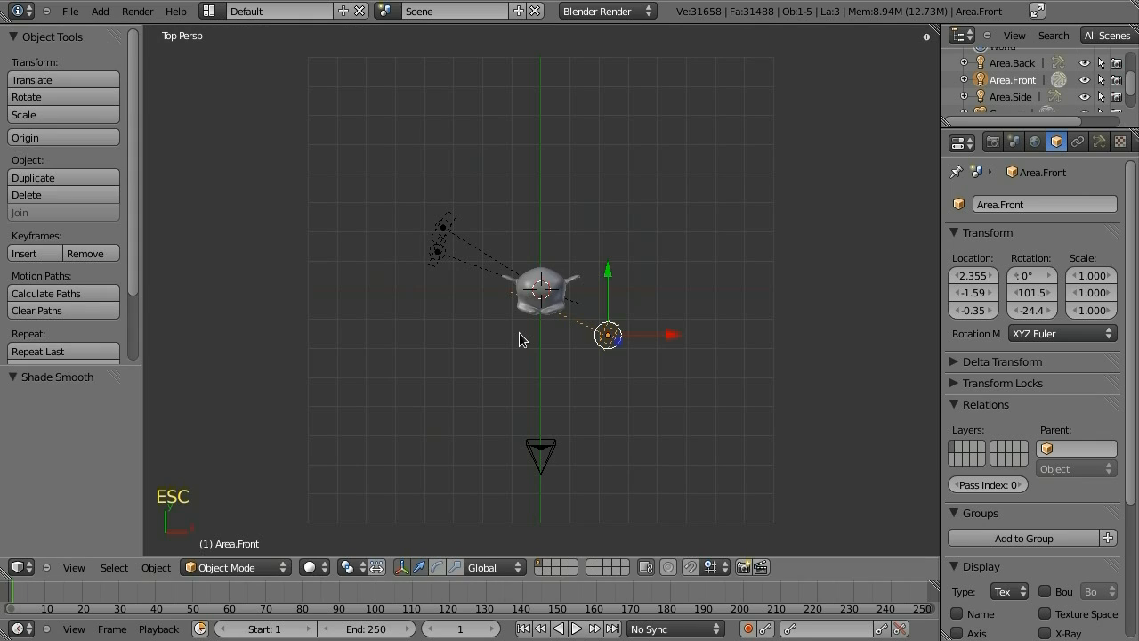
{"action": "right_click", "coordinate": [554, 281]}
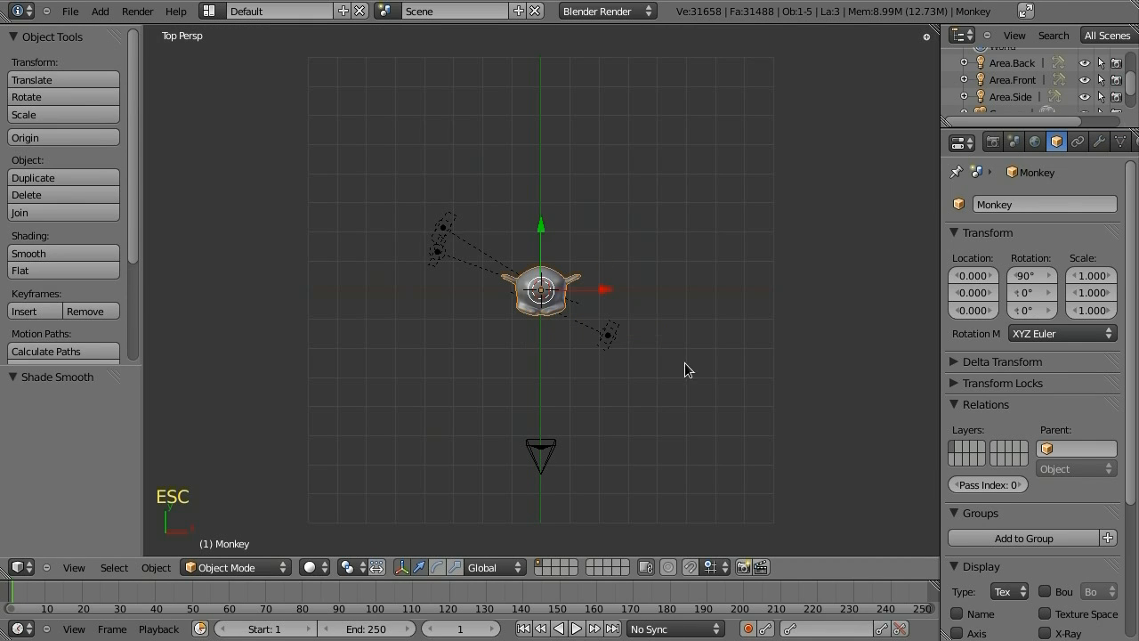
{"action": "left_click", "coordinate": [1136, 143]}
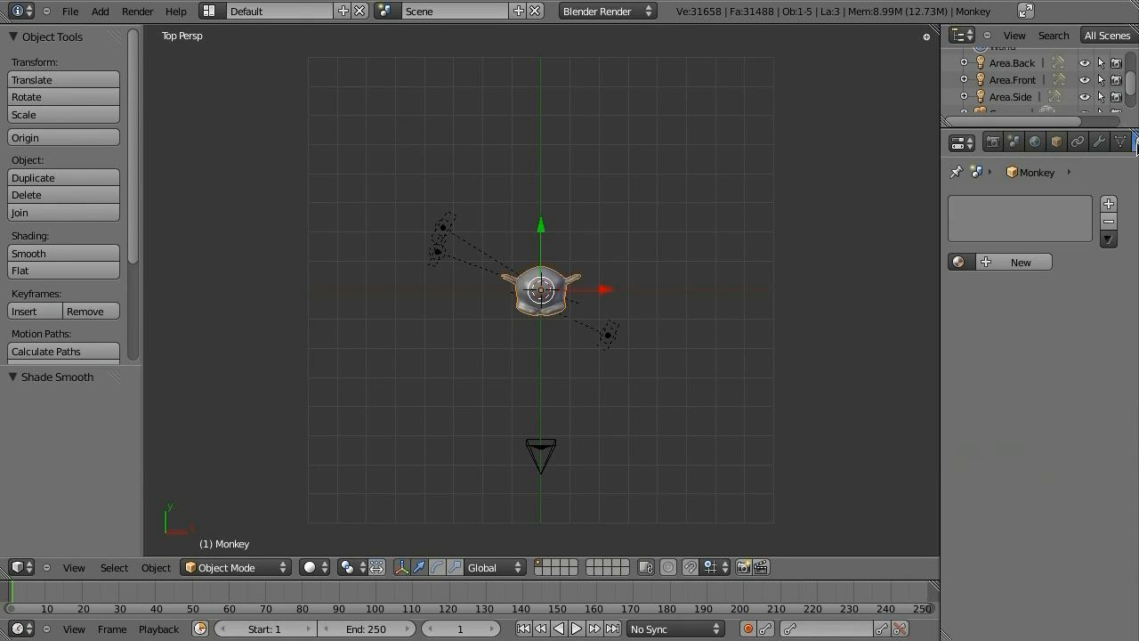
{"action": "left_click", "coordinate": [1013, 269]}
{"action": "left_click_drag", "start_coordinate": [1011, 500], "coordinate": [998, 503]}
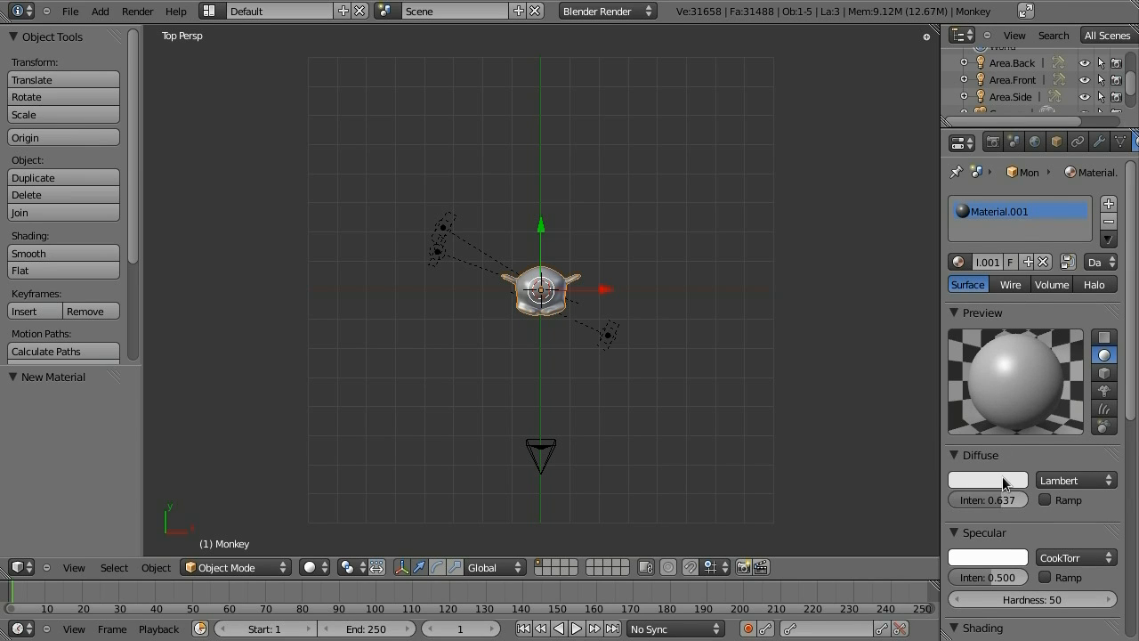
Set the monkey material's diffuse color to a very dark grey of about 0.047 RGB and test-render the scene
{"action": "left_click", "coordinate": [1004, 481]}
{"action": "left_click_drag", "start_coordinate": [1014, 302], "coordinate": [1013, 341]}
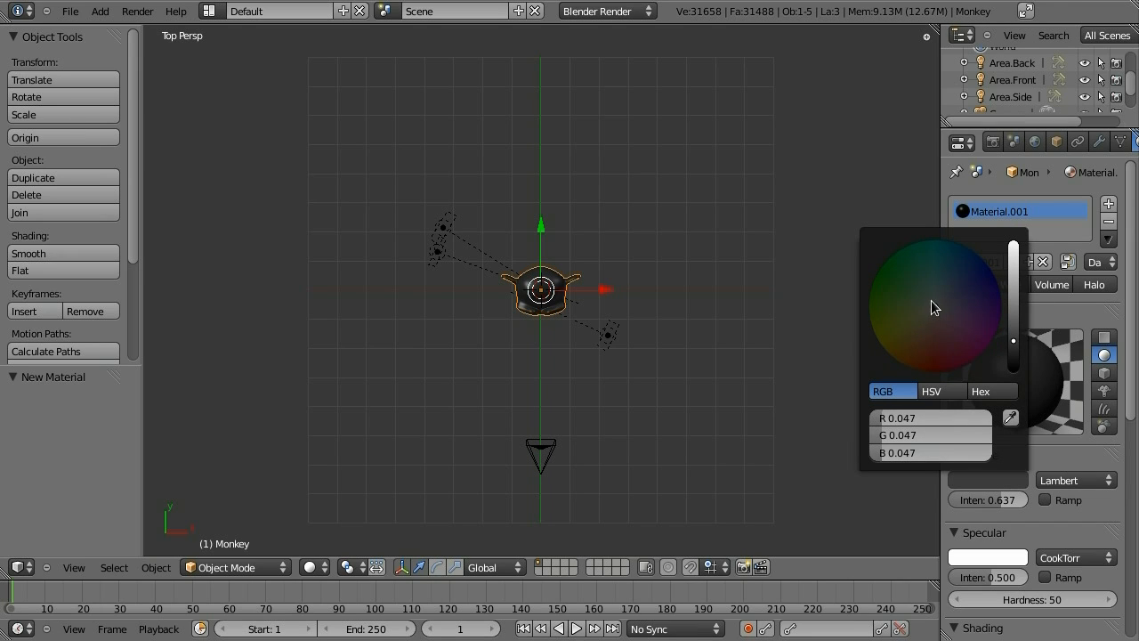
{"action": "left_click", "coordinate": [932, 304]}
{"action": "key", "text": "F12"}
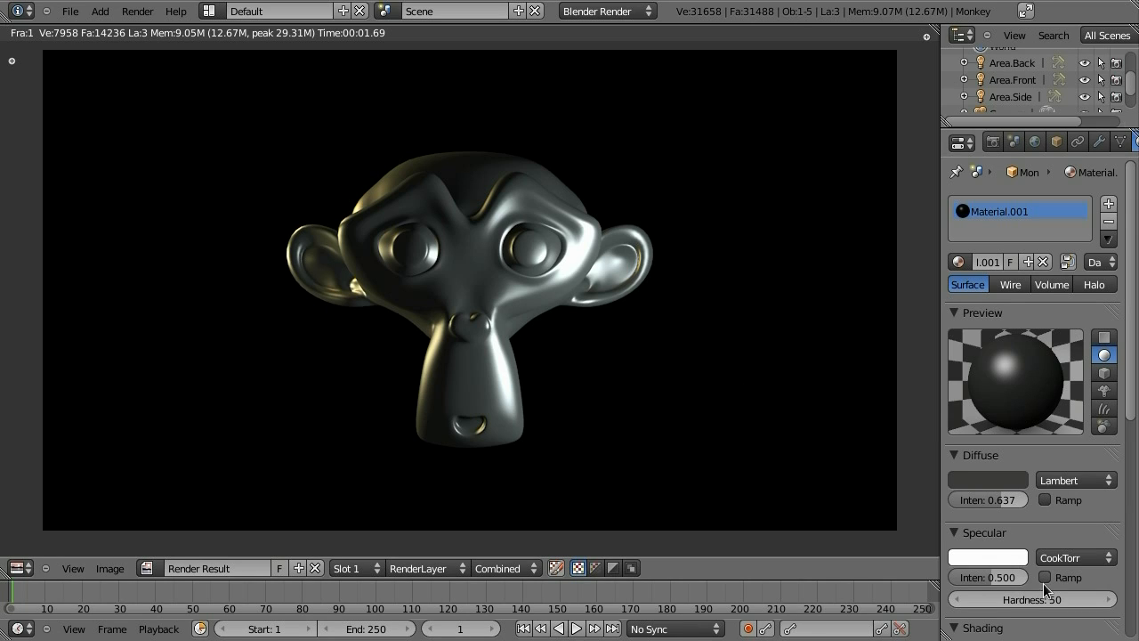
Change the specular shader to Blinn with intensity about 0.233 and hardness 25, and re-render the scene
{"action": "left_click", "coordinate": [1062, 556]}
{"action": "left_click", "coordinate": [1016, 502]}
{"action": "mouse_move", "coordinate": [1002, 575]}
{"action": "left_mouse_down"}
{"action": "mouse_move", "coordinate": [959, 599]}
{"action": "mouse_move", "coordinate": [1000, 576]}
{"action": "left_mouse_up"}
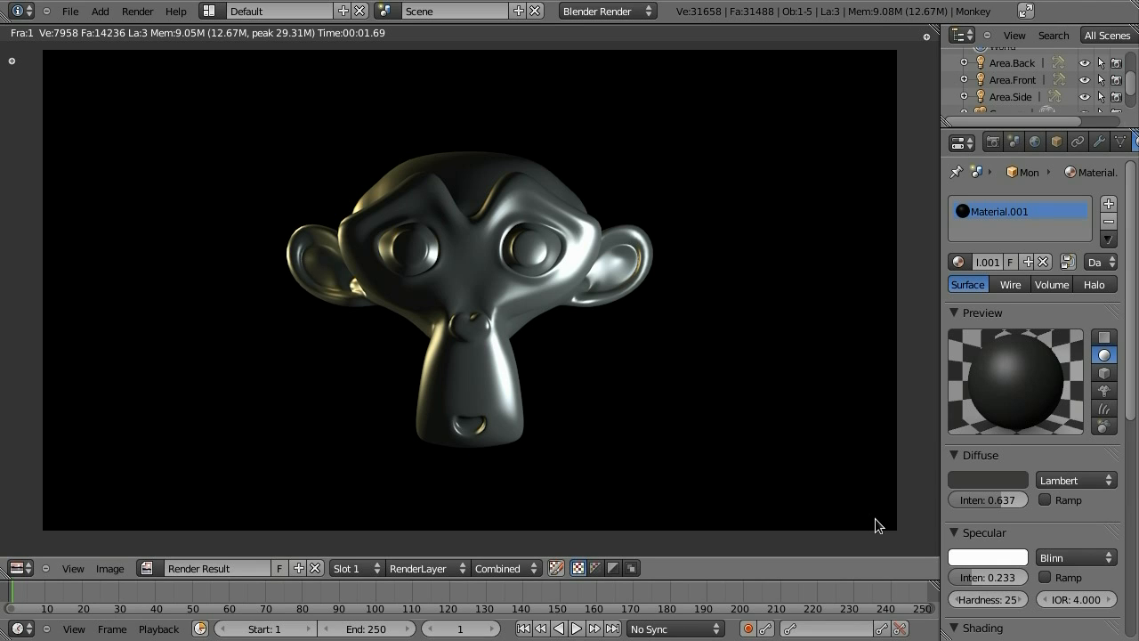
{"action": "key", "text": "F12"}
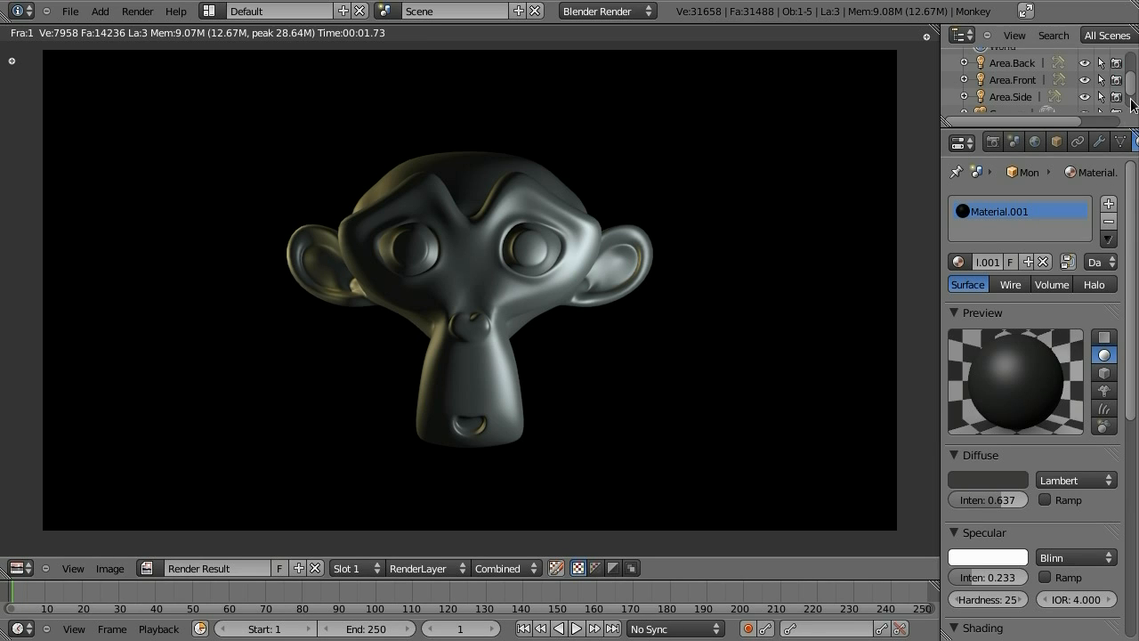
Add a new Clouds texture to the monkey's material and name it Cloud
{"action": "scroll", "coordinate": [1024, 80], "scroll_direction": "down", "scroll_amount": 2}
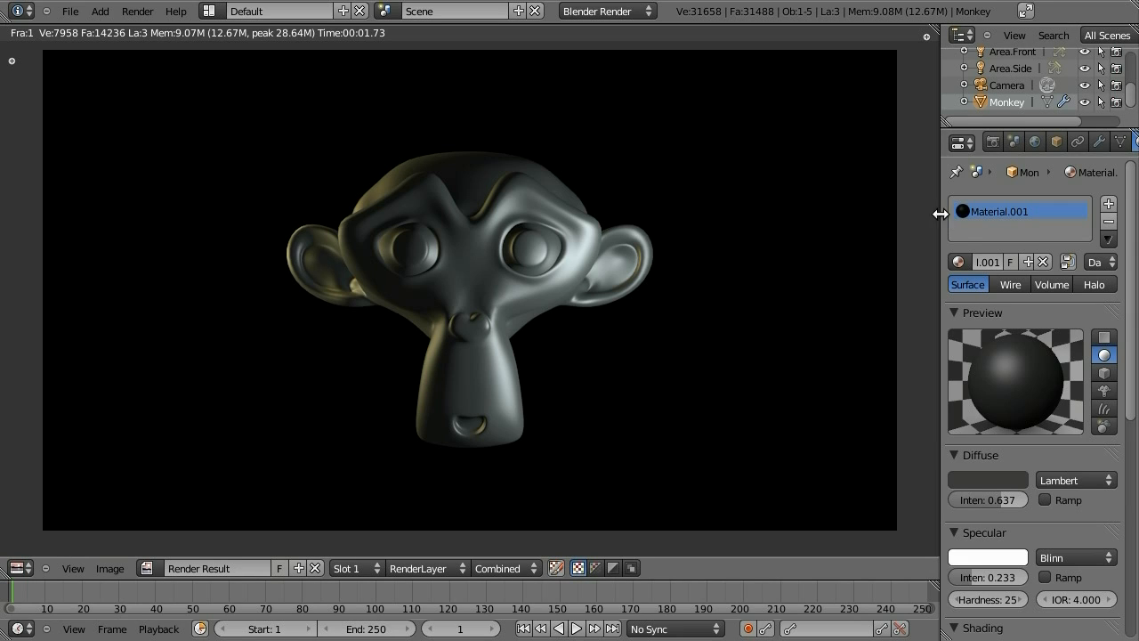
{"action": "scroll", "coordinate": [1079, 142], "scroll_direction": "down", "scroll_amount": 2}
{"action": "scroll", "coordinate": [1086, 143], "scroll_direction": "down", "scroll_amount": 1}
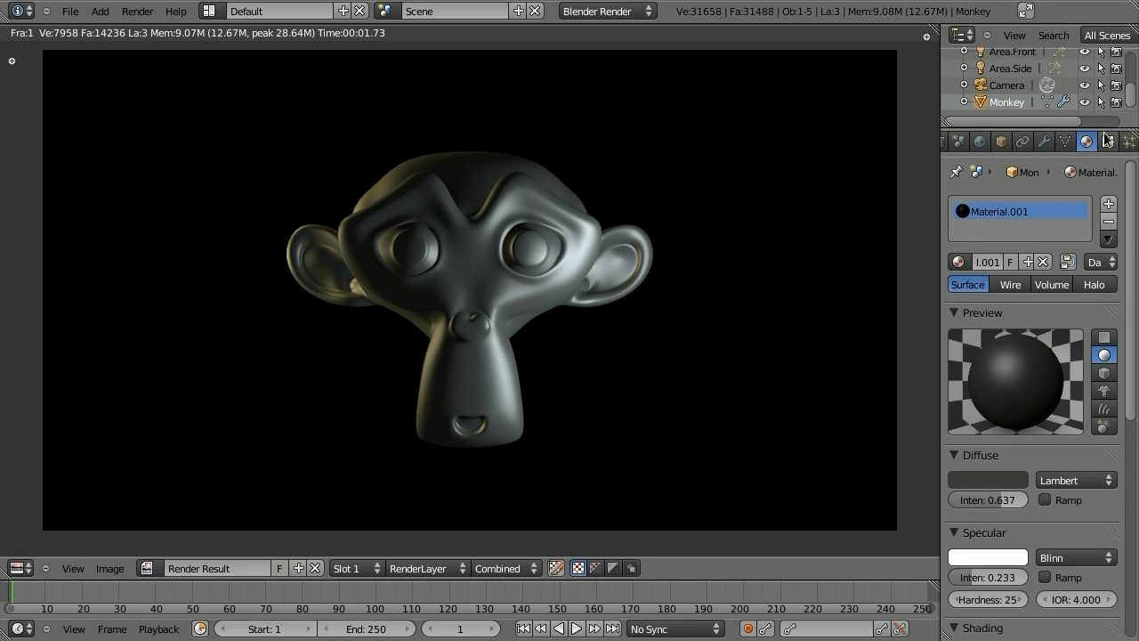
{"action": "left_click", "coordinate": [1108, 142]}
{"action": "left_click", "coordinate": [1013, 336]}
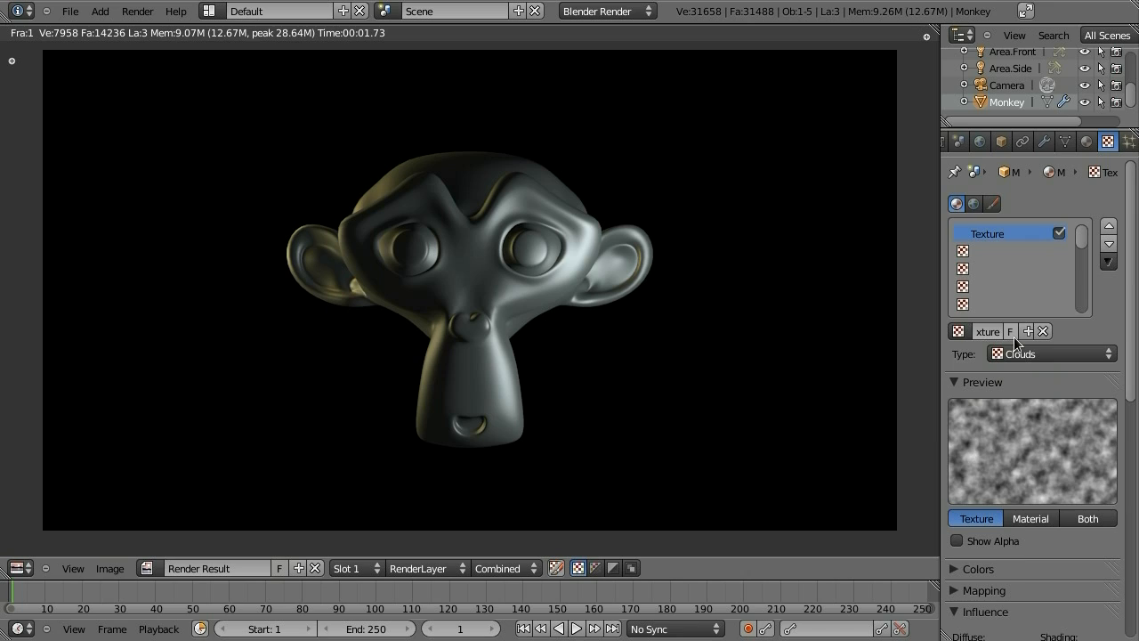
{"action": "left_click", "coordinate": [985, 331]}
{"action": "type", "text": "Cloud"}
{"action": "key", "text": "Return"}
Add a second Clouds texture in the next free slot and name it Cloud.Snak
{"action": "left_click", "coordinate": [1004, 250]}
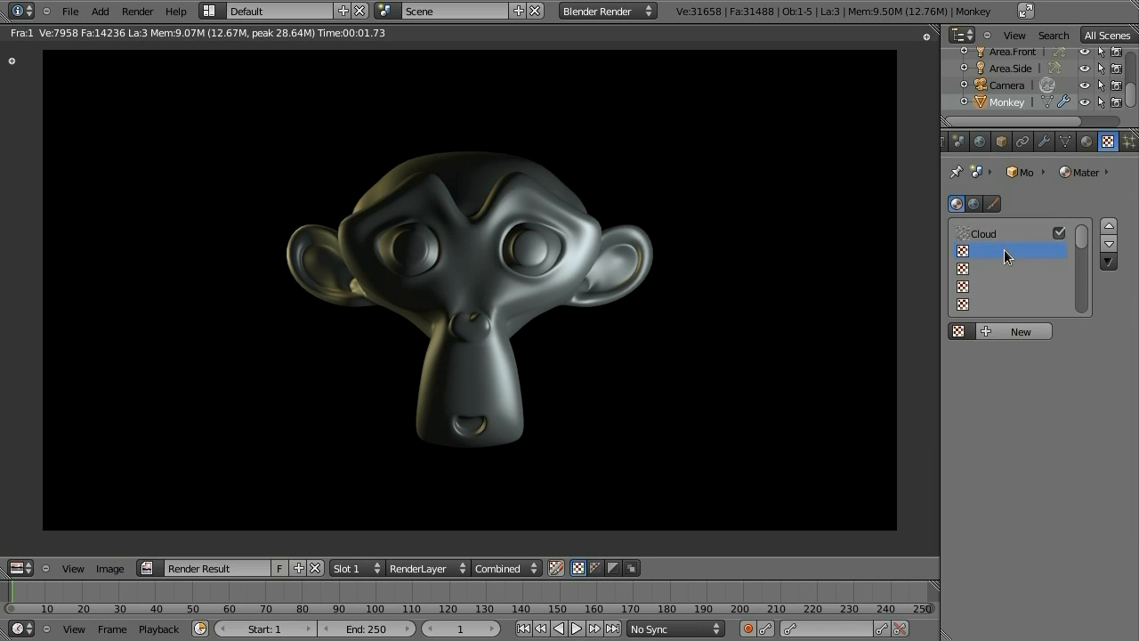
{"action": "left_click", "coordinate": [996, 337]}
{"action": "left_click", "coordinate": [986, 332]}
{"action": "type", "text": "Cloud.S"}
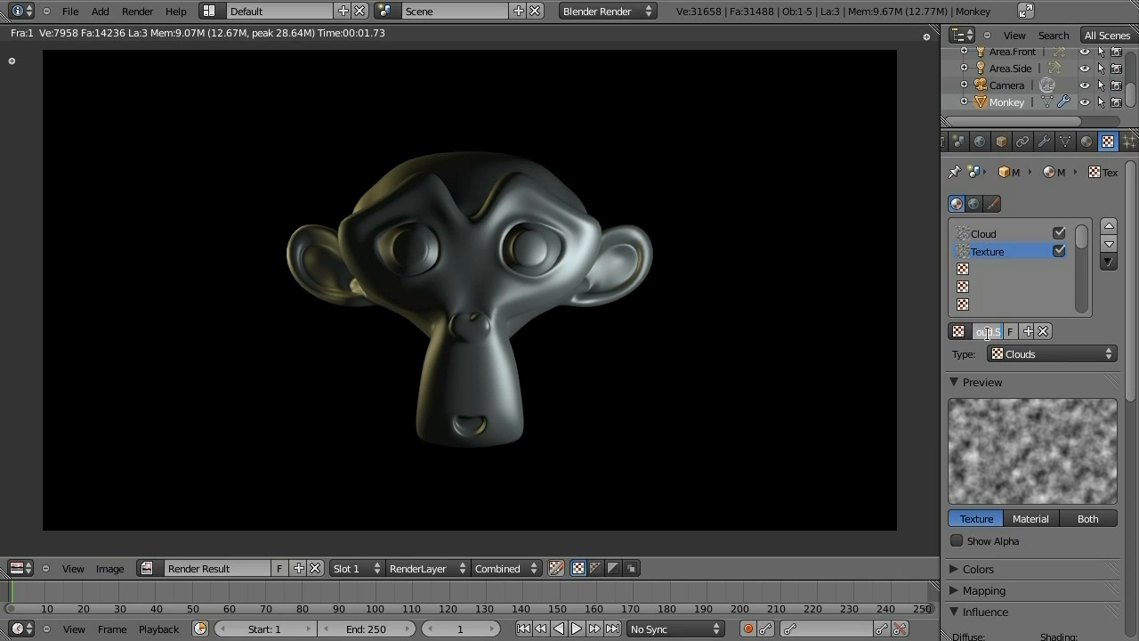
{"action": "type", "text": "nak"}
{"action": "key", "text": "Return"}
Raise the color contrast of the Cloud texture to 2.000
{"action": "left_click", "coordinate": [1024, 235]}
{"action": "left_click", "coordinate": [1037, 250]}
{"action": "left_click", "coordinate": [1023, 234]}
{"action": "left_click_drag", "start_coordinate": [1127, 331], "coordinate": [1059, 450]}
{"action": "left_click", "coordinate": [953, 355]}
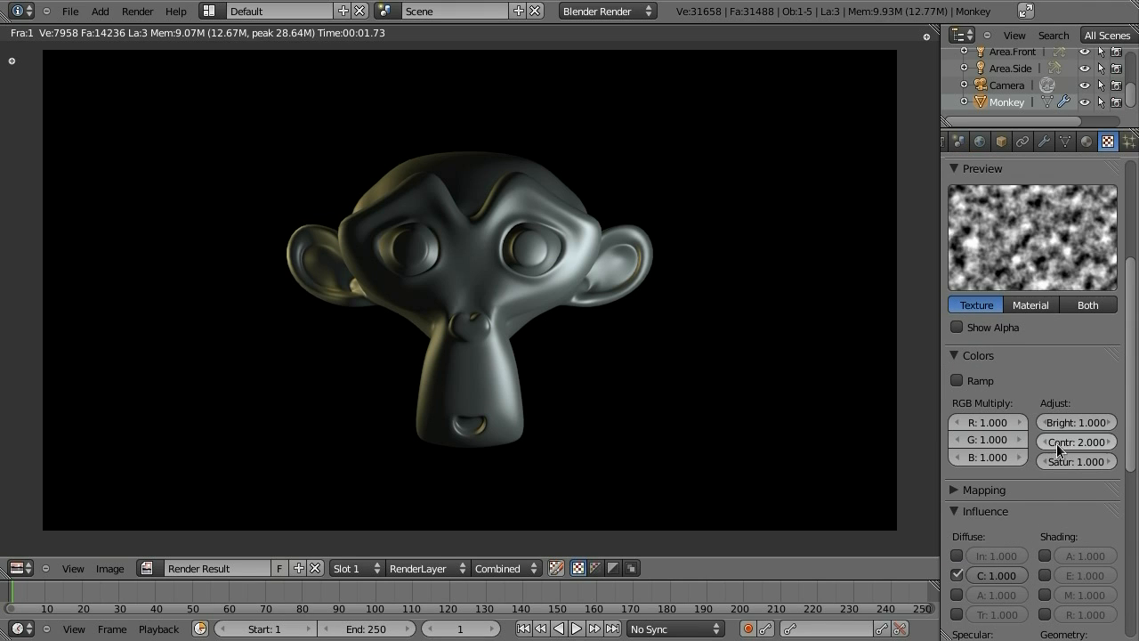
{"action": "left_click", "coordinate": [951, 356]}
Switch the Cloud texture's influence from diffuse color to normal at about 0.701, and render to inspect the bumps up close
{"action": "left_click_drag", "start_coordinate": [1133, 365], "coordinate": [1132, 405]}
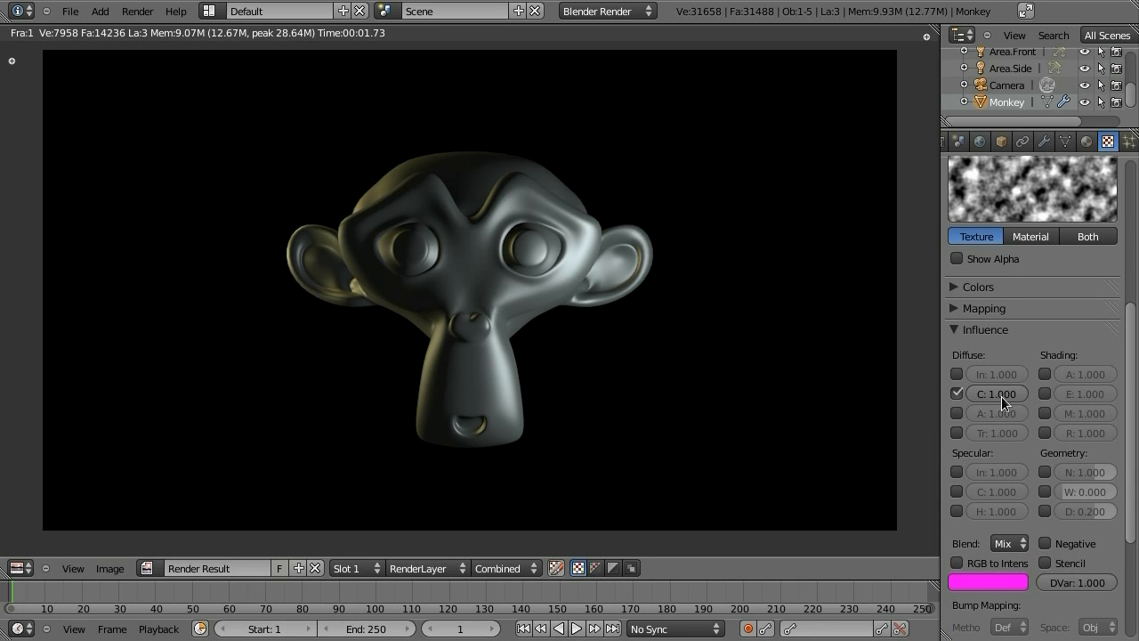
{"action": "left_click", "coordinate": [1045, 473]}
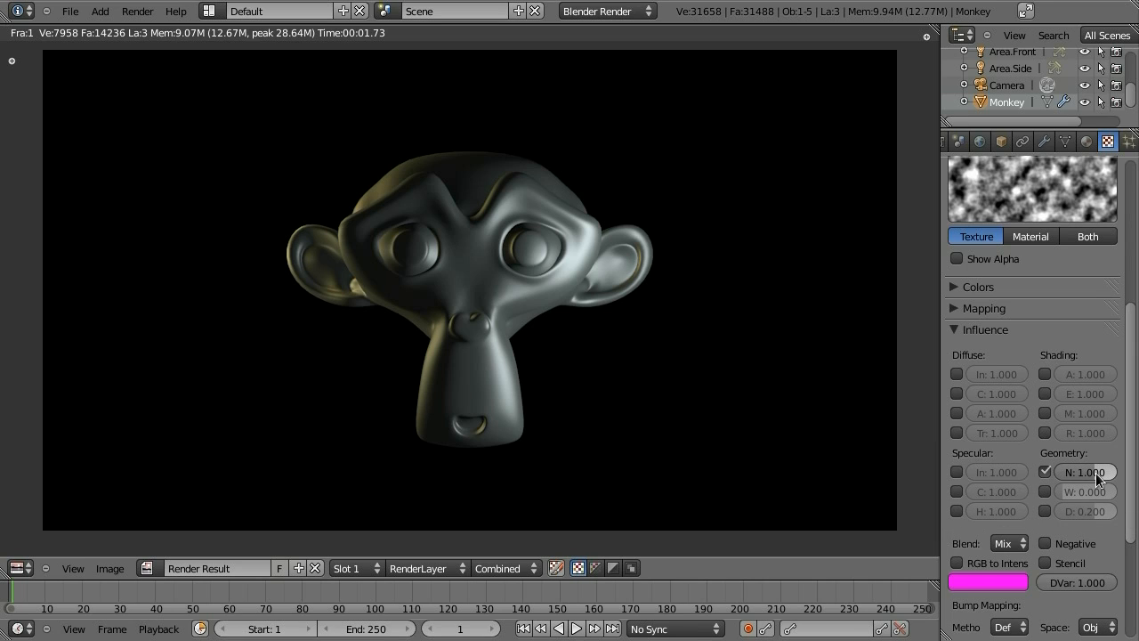
{"action": "left_click_drag", "start_coordinate": [1095, 472], "coordinate": [1089, 474]}
{"action": "key", "text": "F12"}
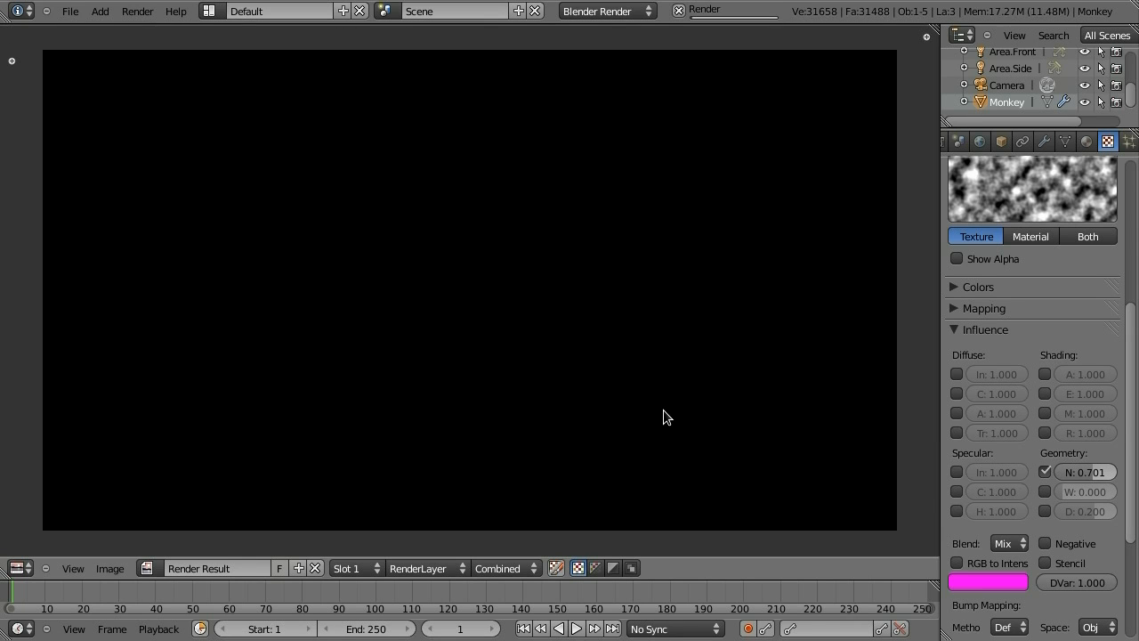
{"action": "scroll", "coordinate": [522, 327], "scroll_direction": "up", "scroll_amount": 3}
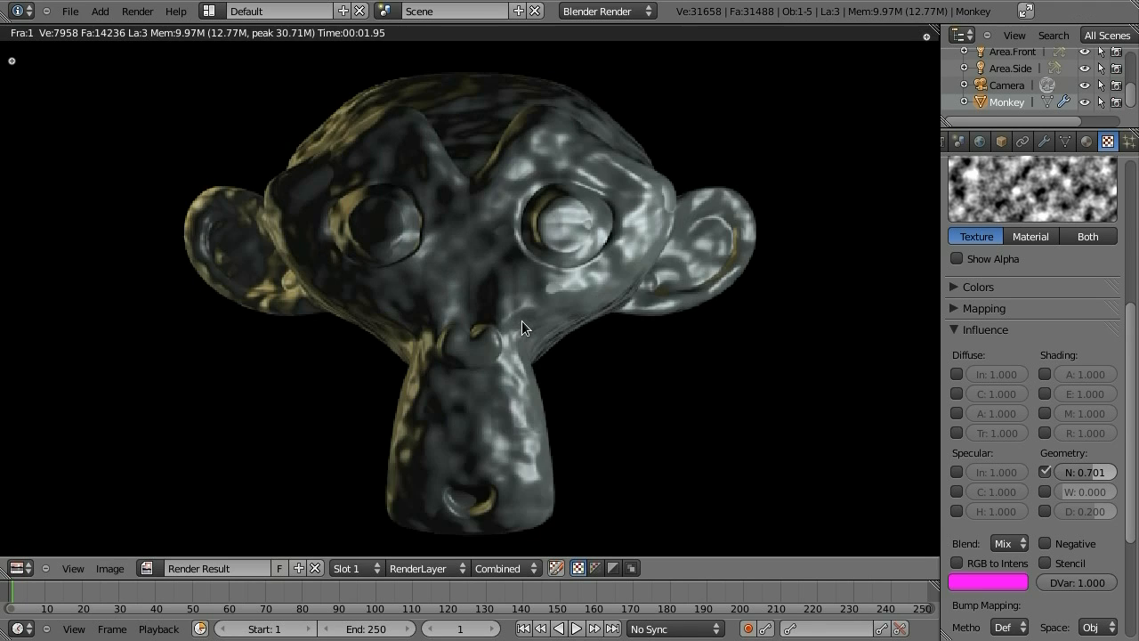
{"action": "scroll", "coordinate": [521, 320], "scroll_direction": "down", "scroll_amount": 4}
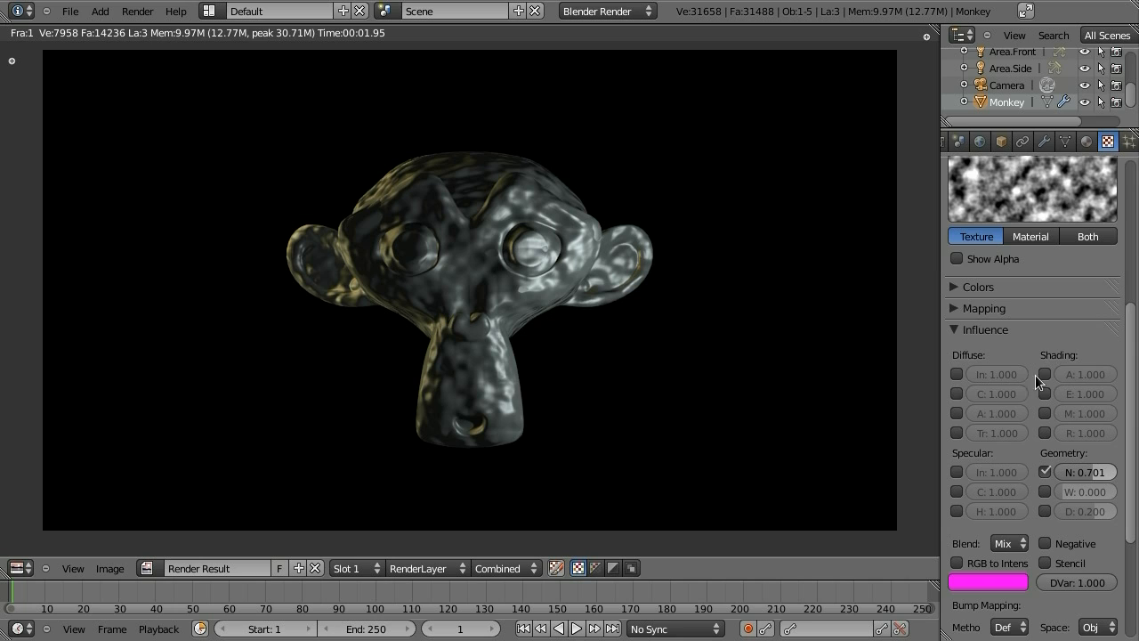
Set the Cloud.Snak texture's noise size to 0.20 and turn off its influence on diffuse color
{"action": "left_click_drag", "start_coordinate": [1135, 363], "coordinate": [1135, 330]}
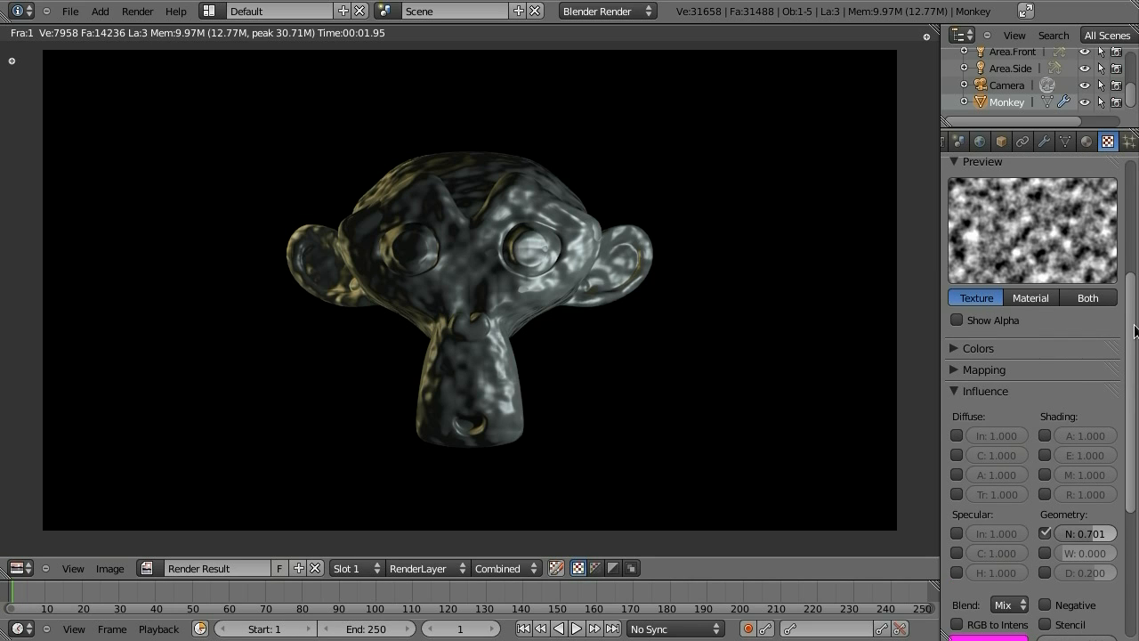
{"action": "left_click_drag", "start_coordinate": [1135, 330], "coordinate": [1135, 213]}
{"action": "left_click", "coordinate": [1030, 250]}
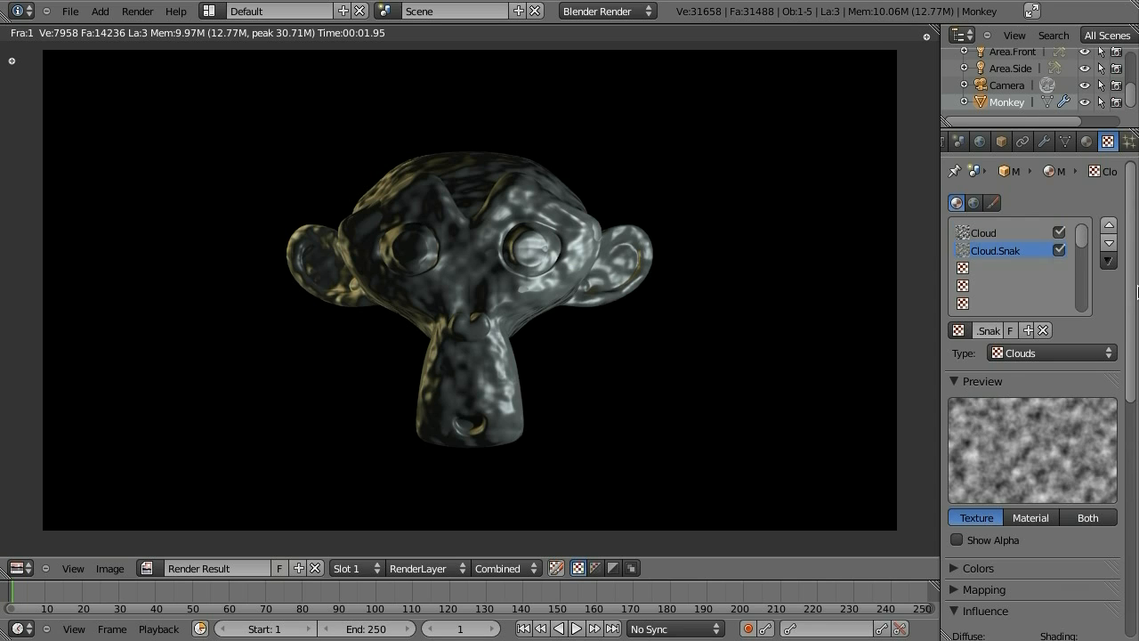
{"action": "scroll", "coordinate": [1032, 374], "scroll_direction": "down", "scroll_amount": 10}
{"action": "left_click_drag", "start_coordinate": [987, 601], "coordinate": [954, 601]}
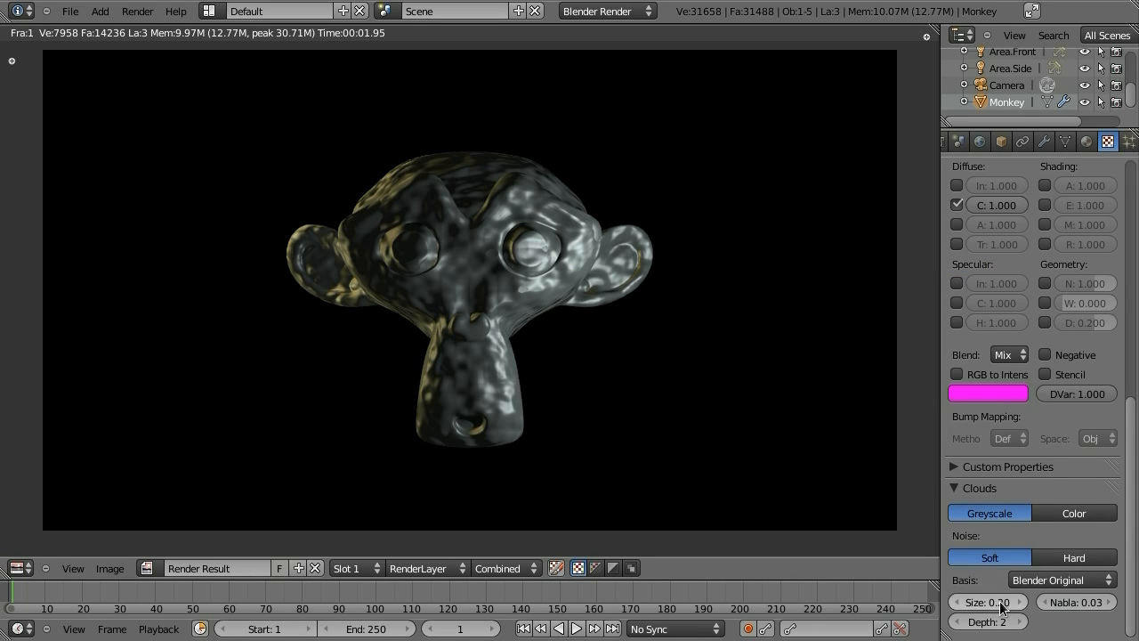
{"action": "left_click", "coordinate": [965, 207]}
Enable normal influence of about -0.194 for the Cloud.Snak texture and re-render the scene
{"action": "scroll", "coordinate": [1135, 436], "scroll_direction": "up", "scroll_amount": 1}
{"action": "scroll", "coordinate": [1136, 436], "scroll_direction": "up", "scroll_amount": 2}
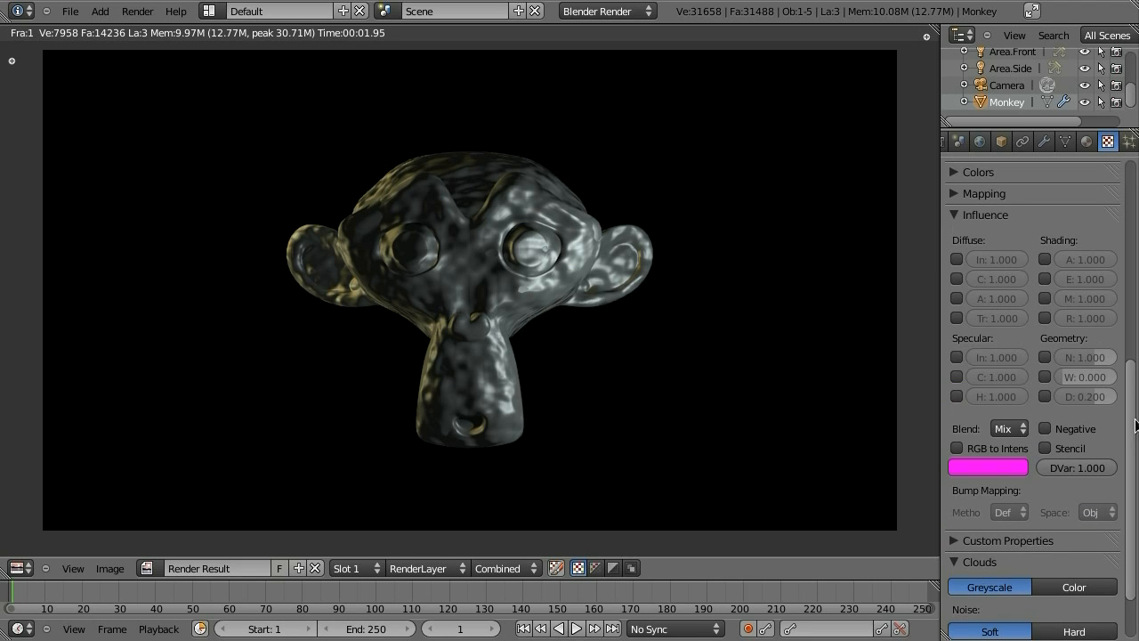
{"action": "left_click", "coordinate": [1046, 357]}
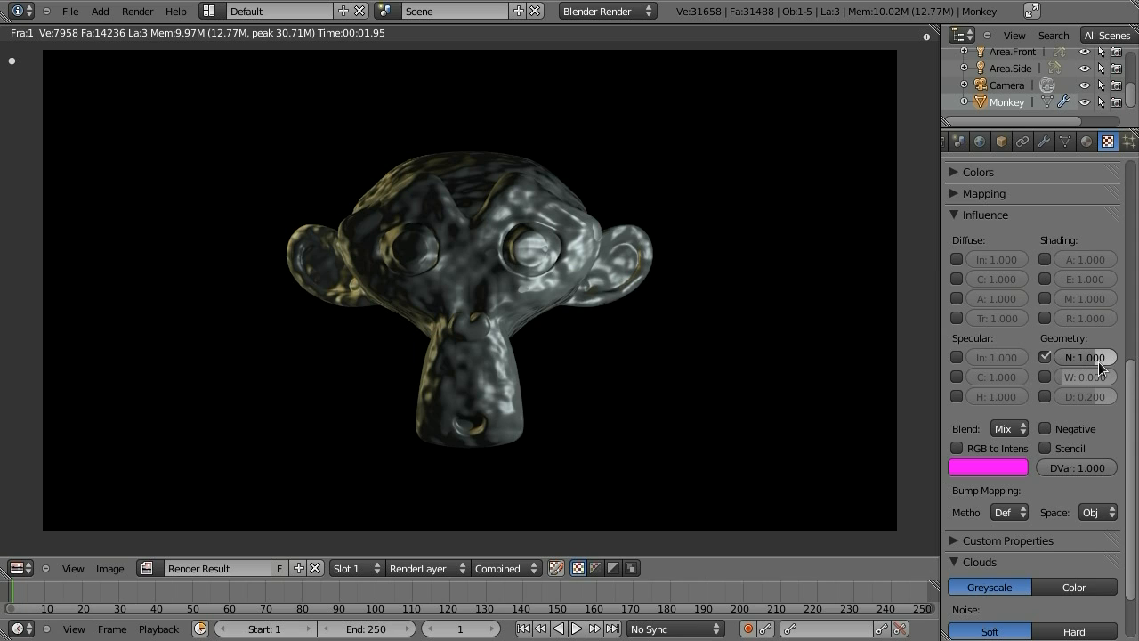
{"action": "left_click_drag", "start_coordinate": [1091, 362], "coordinate": [1092, 363]}
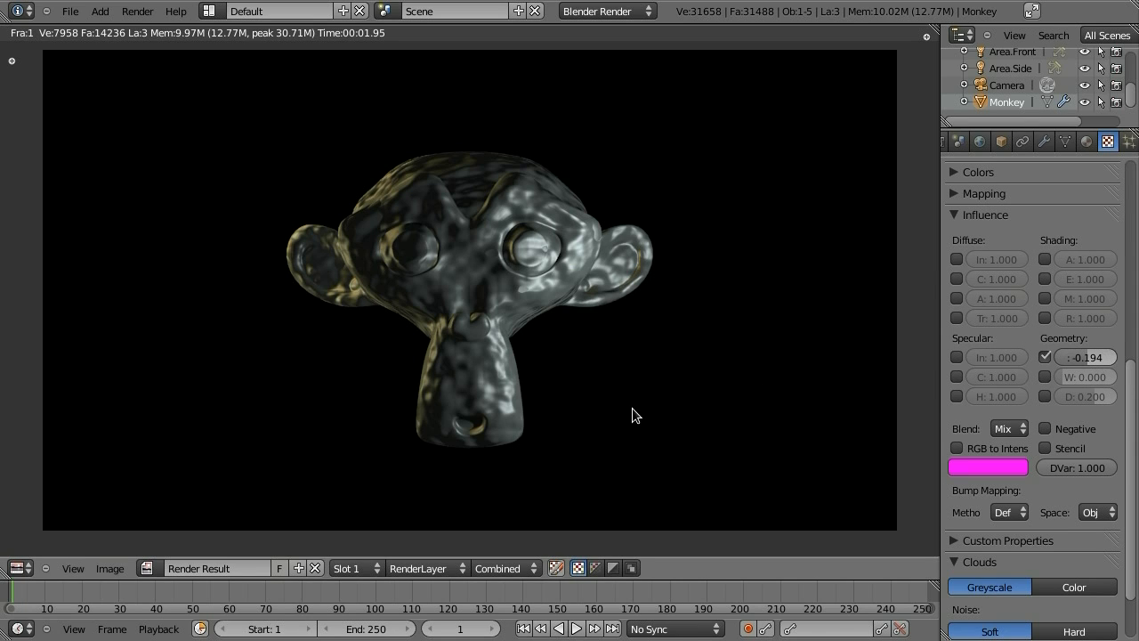
{"action": "key", "text": "F12"}
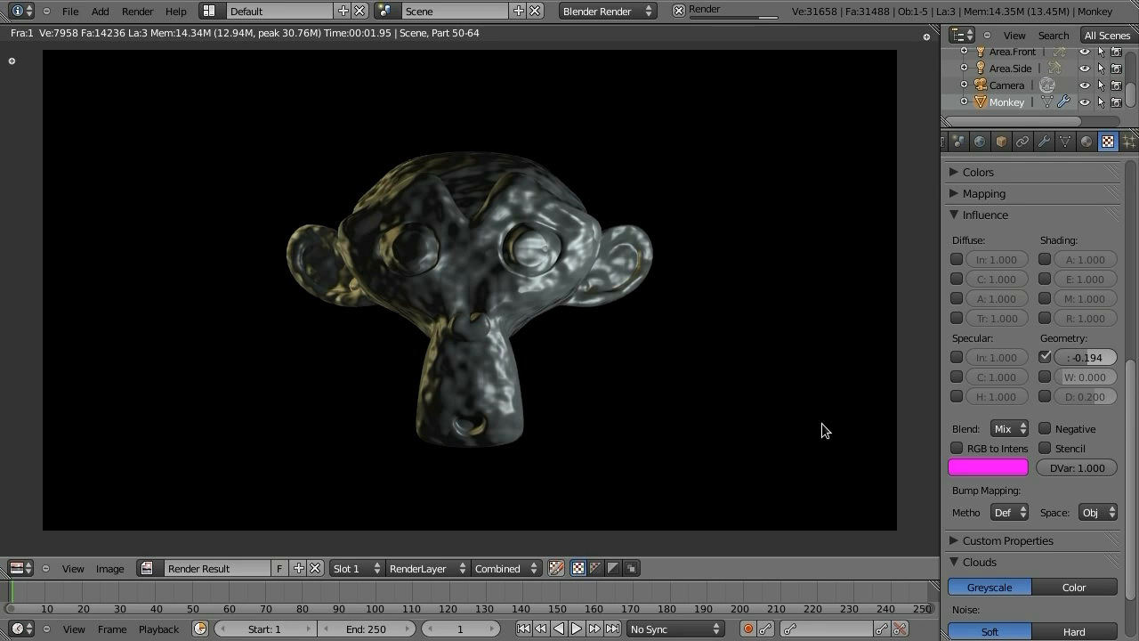
Refine the Cloud.Snak texture to a noise size of 0.02 and a normal influence of about -0.045, and re-render
{"action": "scroll", "coordinate": [1129, 510], "scroll_direction": "up", "scroll_amount": 8}
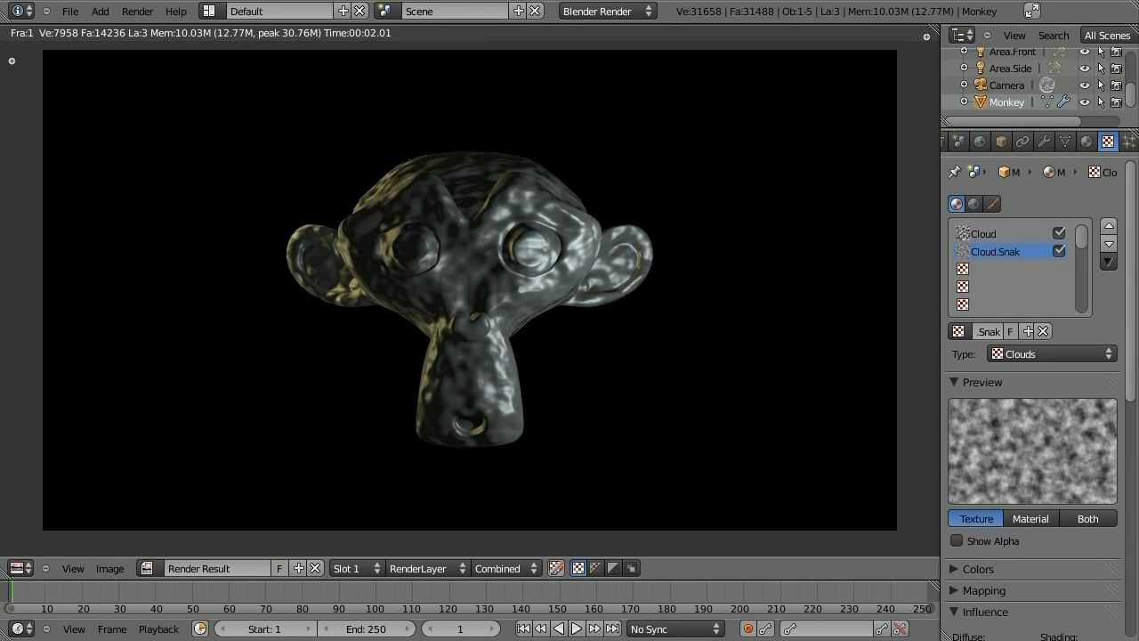
{"action": "scroll", "coordinate": [1128, 510], "scroll_direction": "down", "scroll_amount": 7}
{"action": "scroll", "coordinate": [1033, 396], "scroll_direction": "down", "scroll_amount": 4}
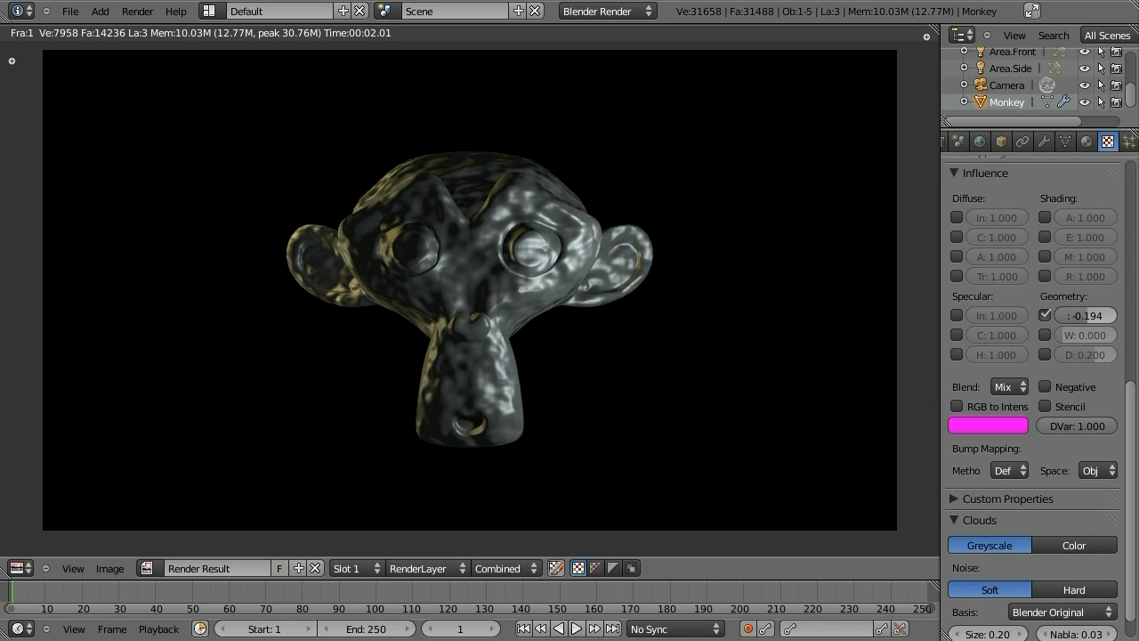
{"action": "scroll", "coordinate": [1032, 396], "scroll_direction": "up", "scroll_amount": 9}
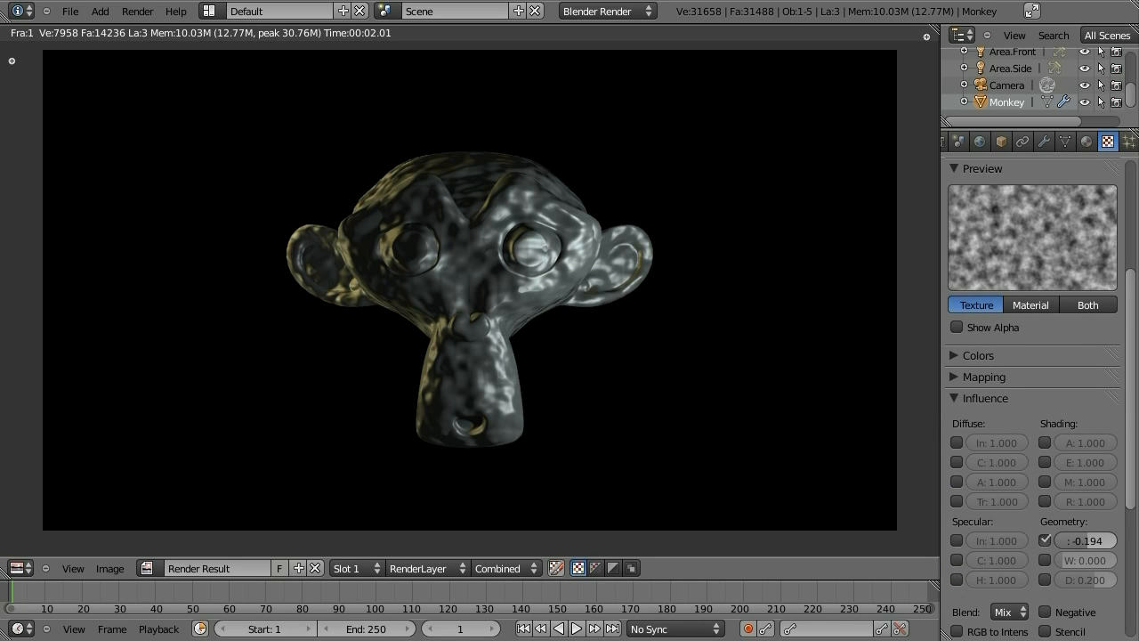
{"action": "scroll", "coordinate": [1032, 396], "scroll_direction": "down", "scroll_amount": 1}
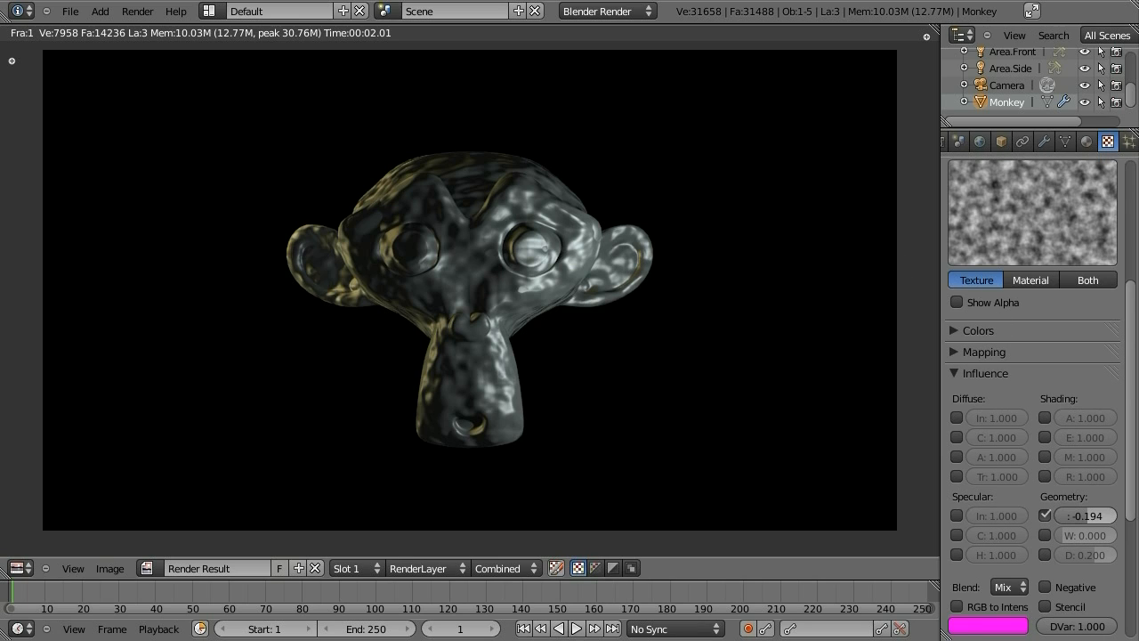
{"action": "scroll", "coordinate": [1033, 396], "scroll_direction": "down", "scroll_amount": 8}
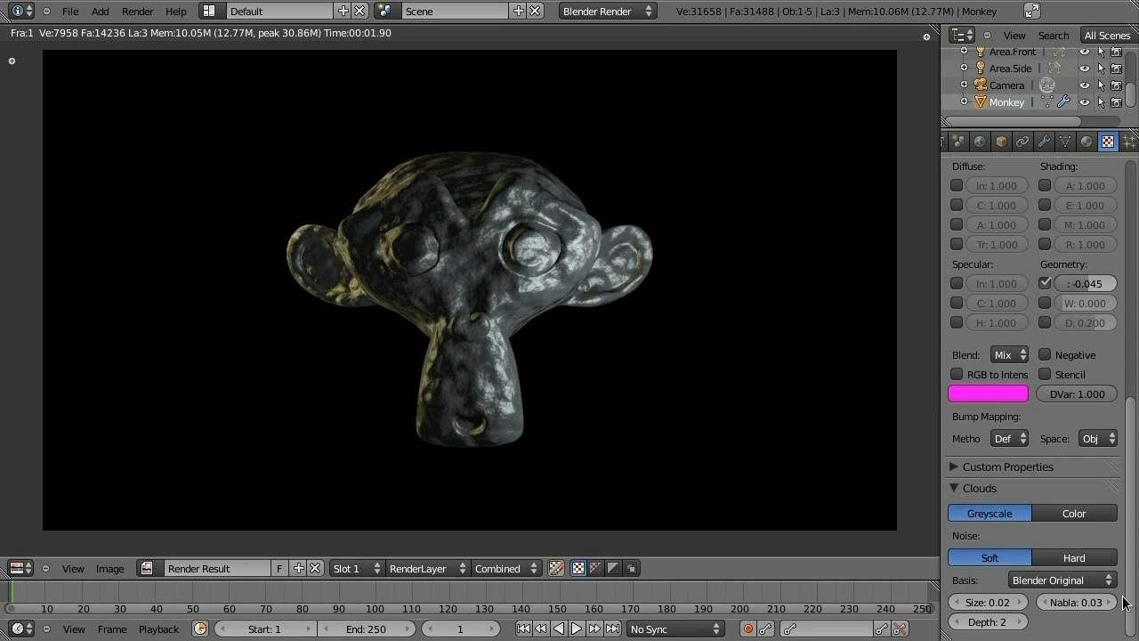
{"action": "scroll", "coordinate": [1134, 588], "scroll_direction": "up", "scroll_amount": 10}
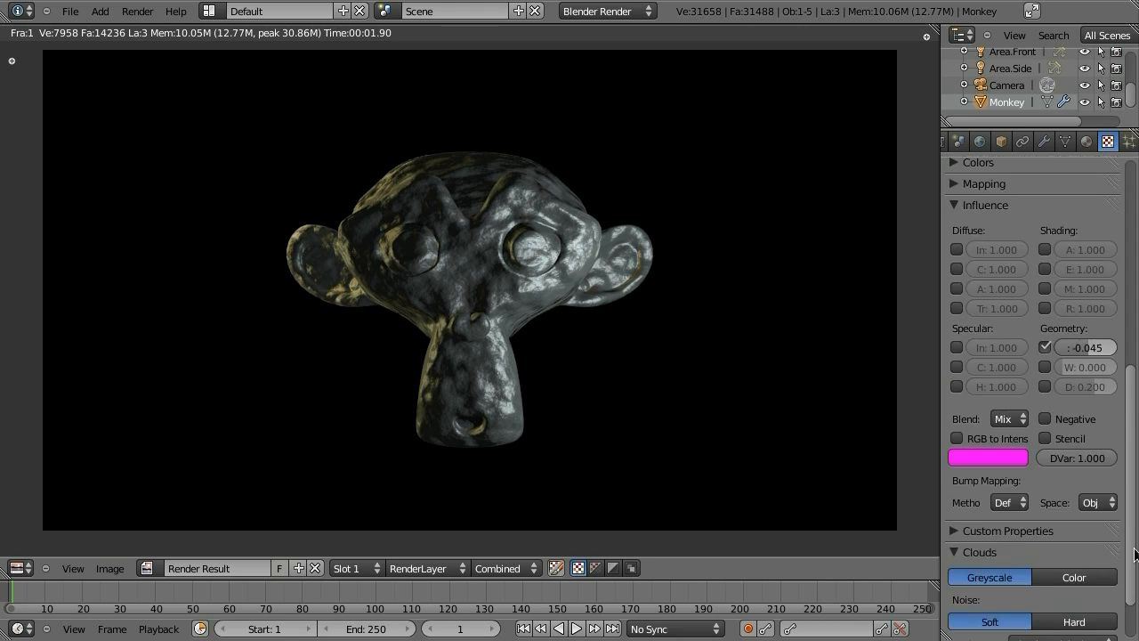
{"action": "scroll", "coordinate": [1136, 347], "scroll_direction": "up", "scroll_amount": 3}
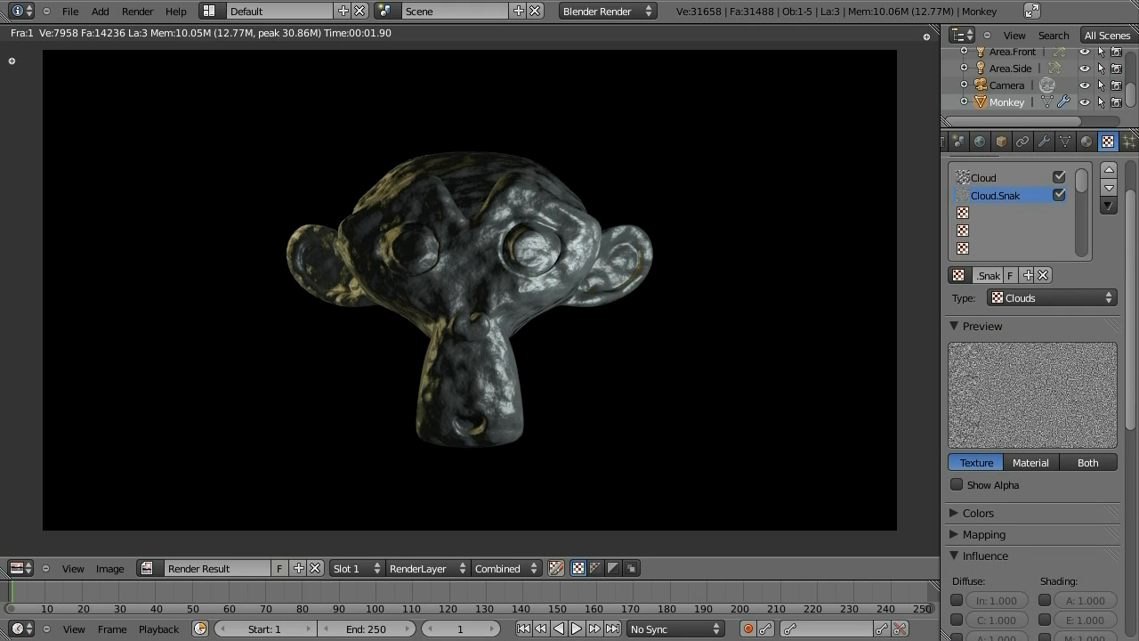
{"action": "scroll", "coordinate": [1135, 347], "scroll_direction": "down", "scroll_amount": 18}
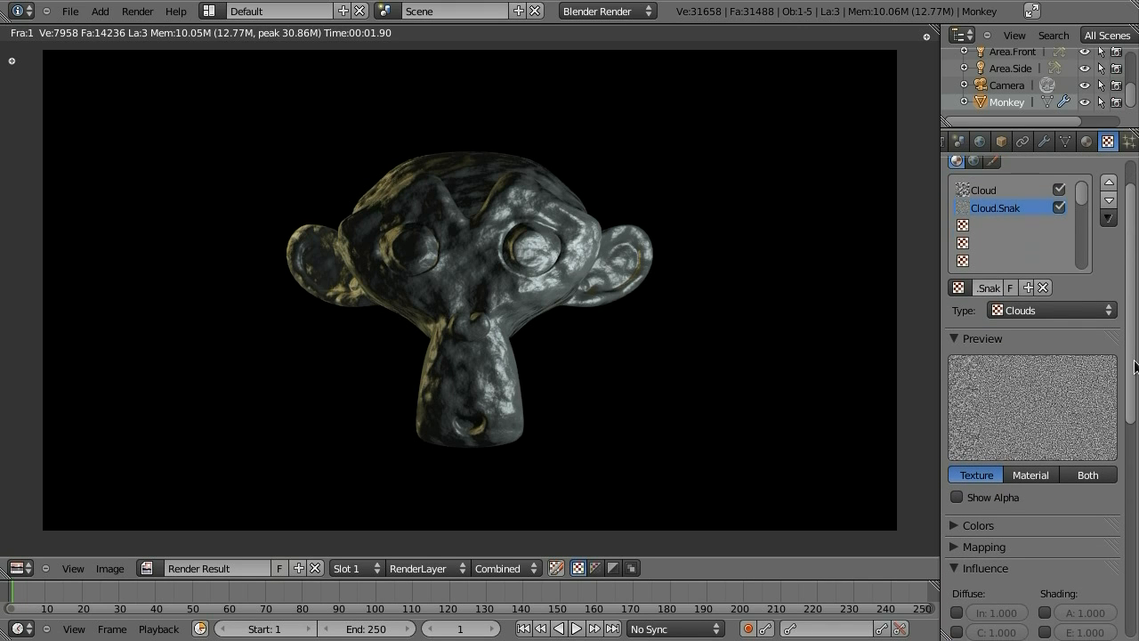
{"action": "scroll", "coordinate": [1032, 391], "scroll_direction": "up", "scroll_amount": 2}
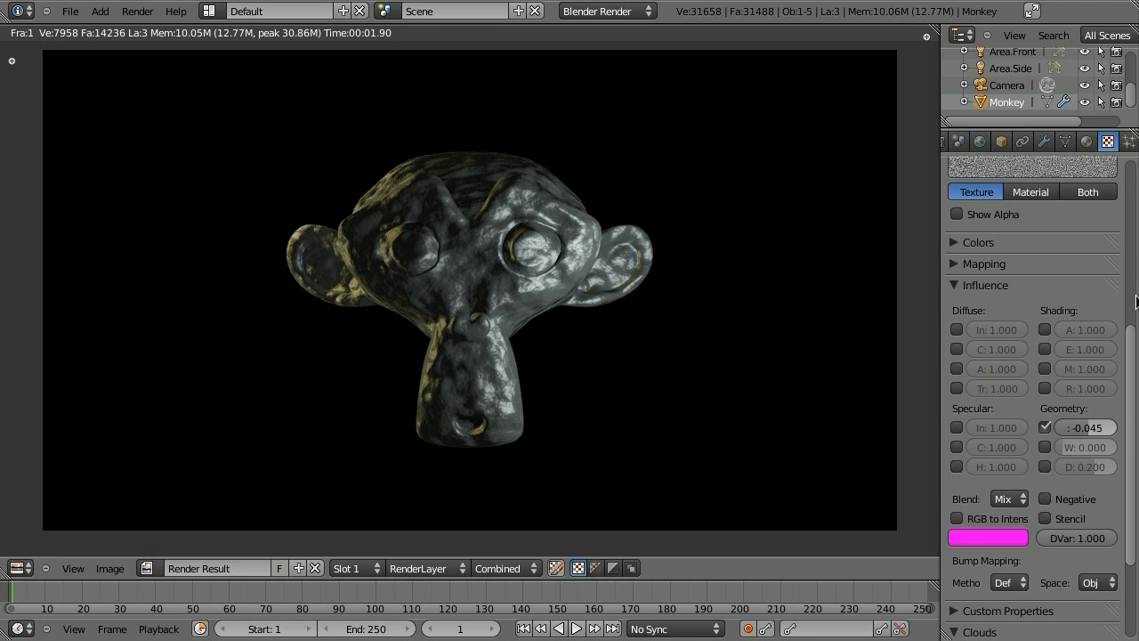
Fine-tune the dark grey diffuse color of the monkey's material and re-render the scene
{"action": "scroll", "coordinate": [1032, 392], "scroll_direction": "up", "scroll_amount": 5}
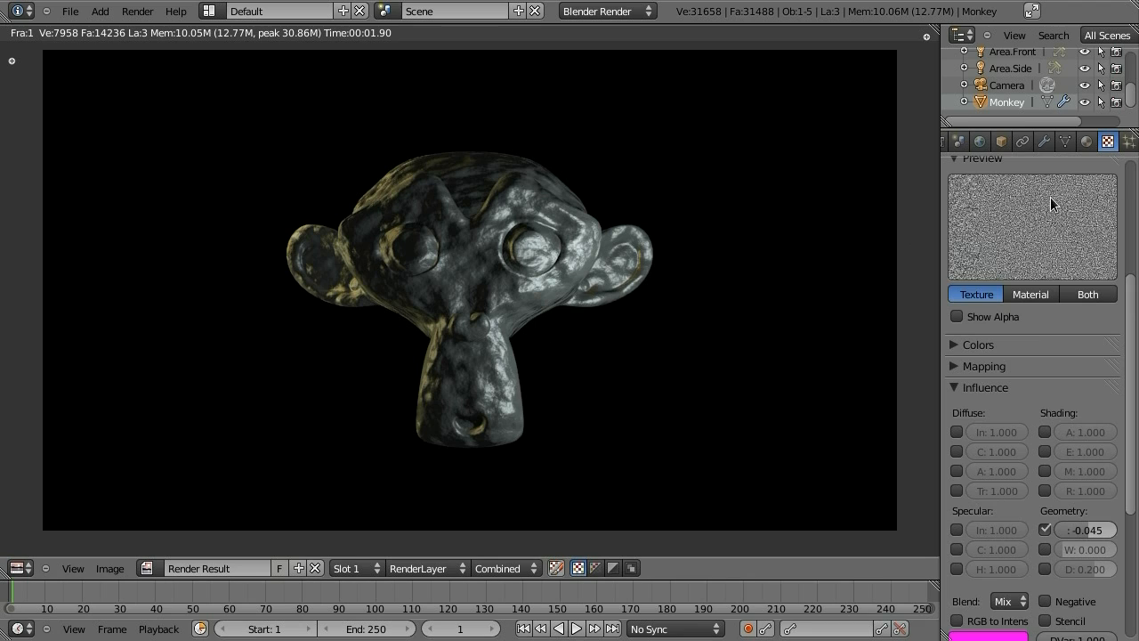
{"action": "left_click", "coordinate": [1087, 142]}
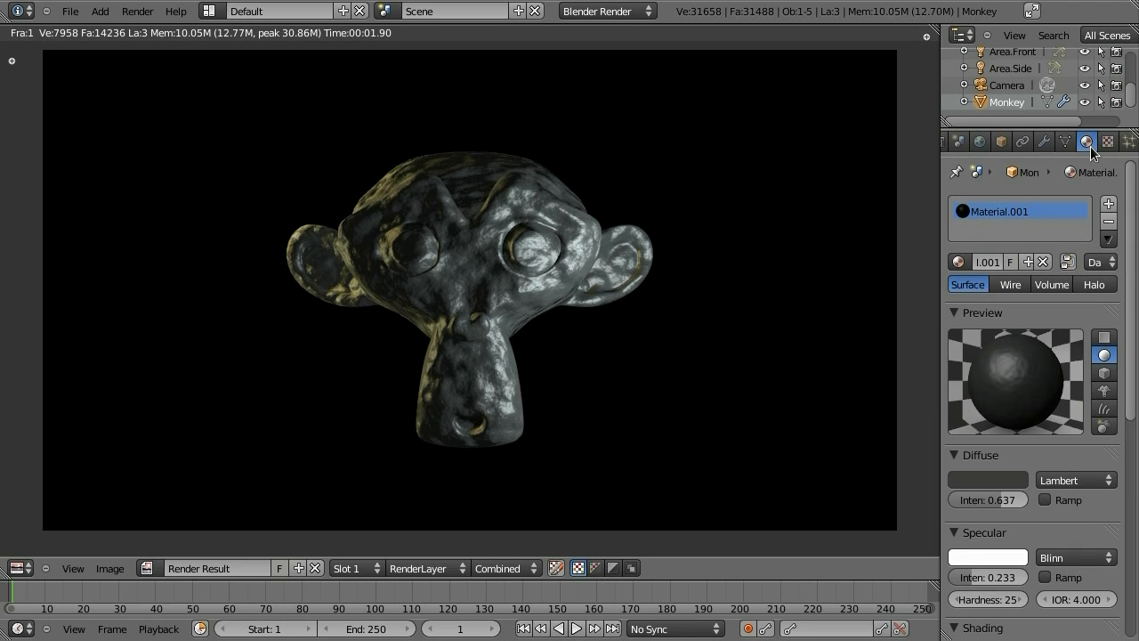
{"action": "left_click", "coordinate": [1006, 480]}
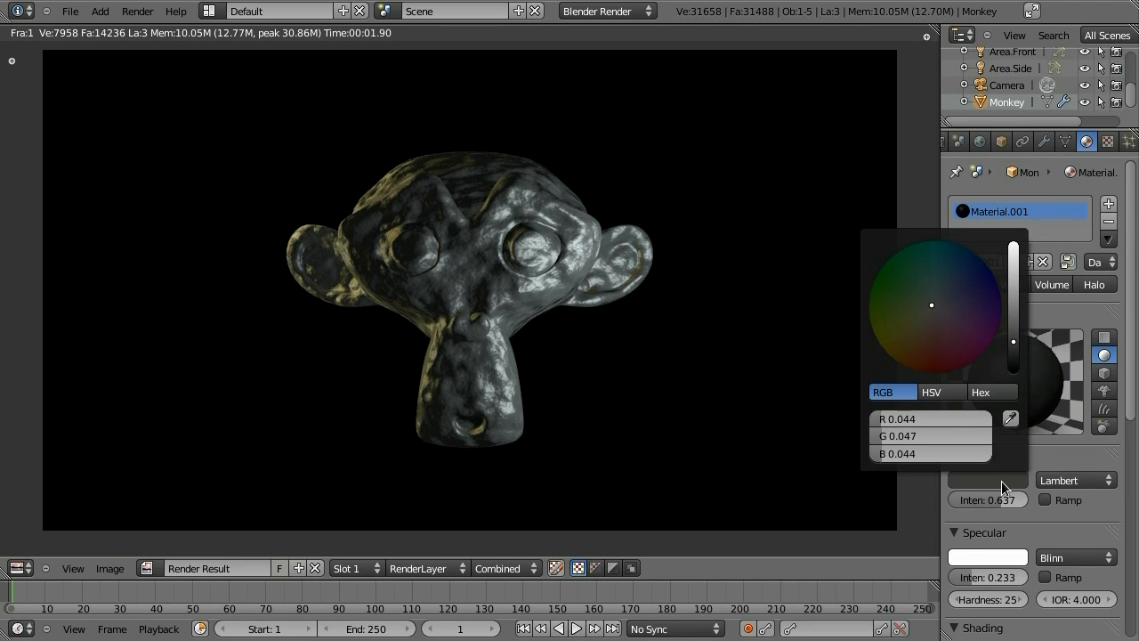
{"action": "left_click", "coordinate": [932, 307]}
{"action": "key", "text": "F12"}
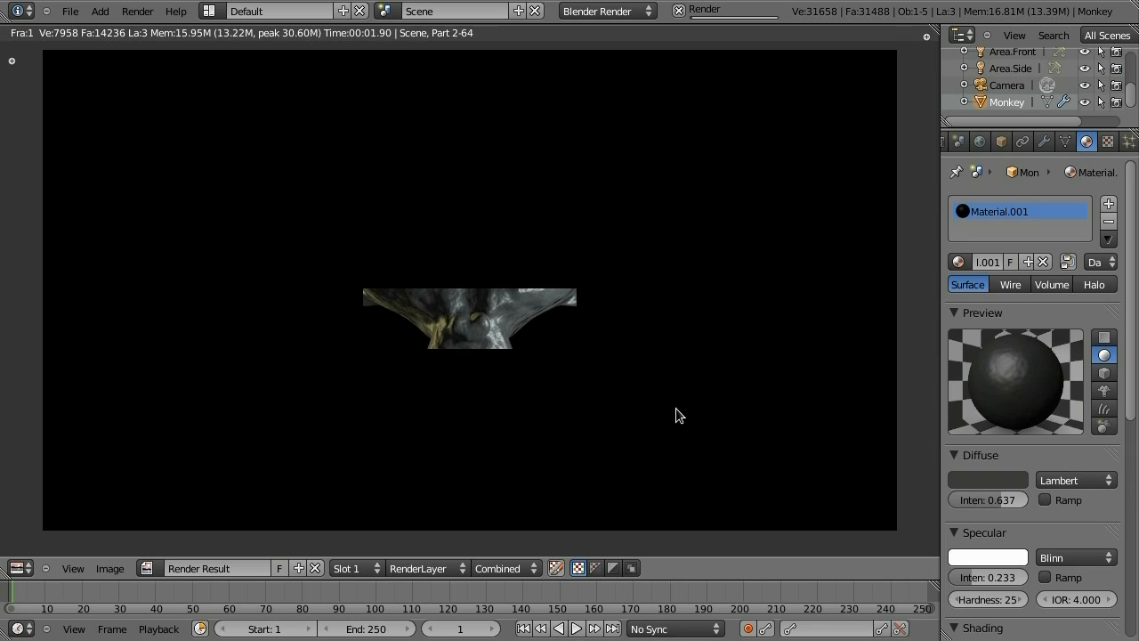
{"action": "left_click_drag", "start_coordinate": [1132, 400], "coordinate": [1135, 445]}
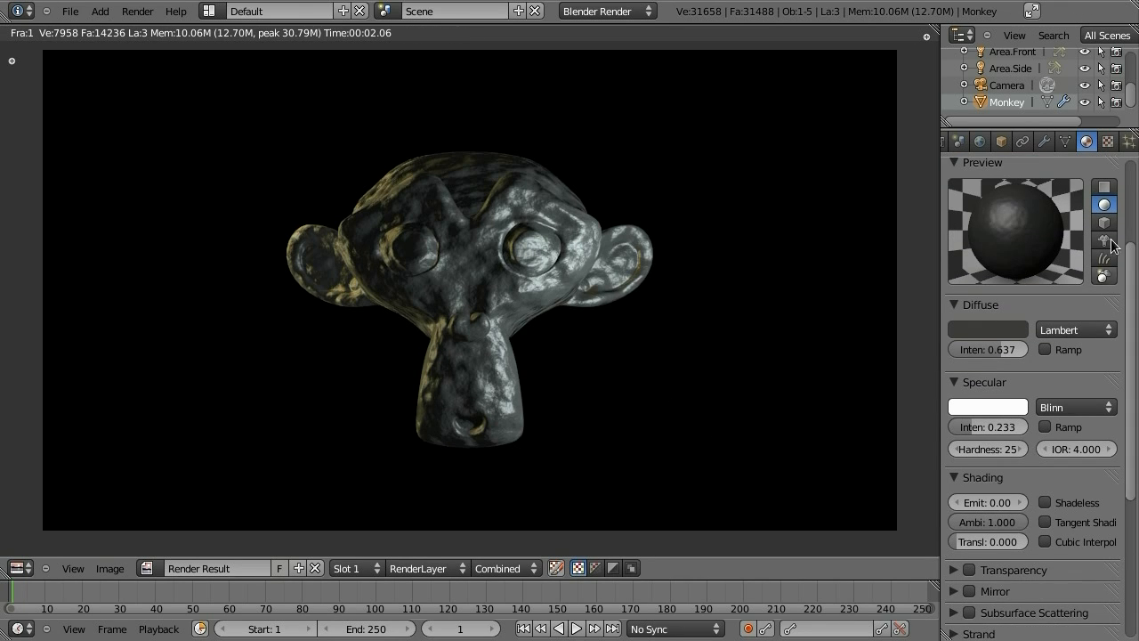
Add a third texture to the monkey's material, name it Stucci.Spec and set its type to Stucci
{"action": "left_click", "coordinate": [1108, 141]}
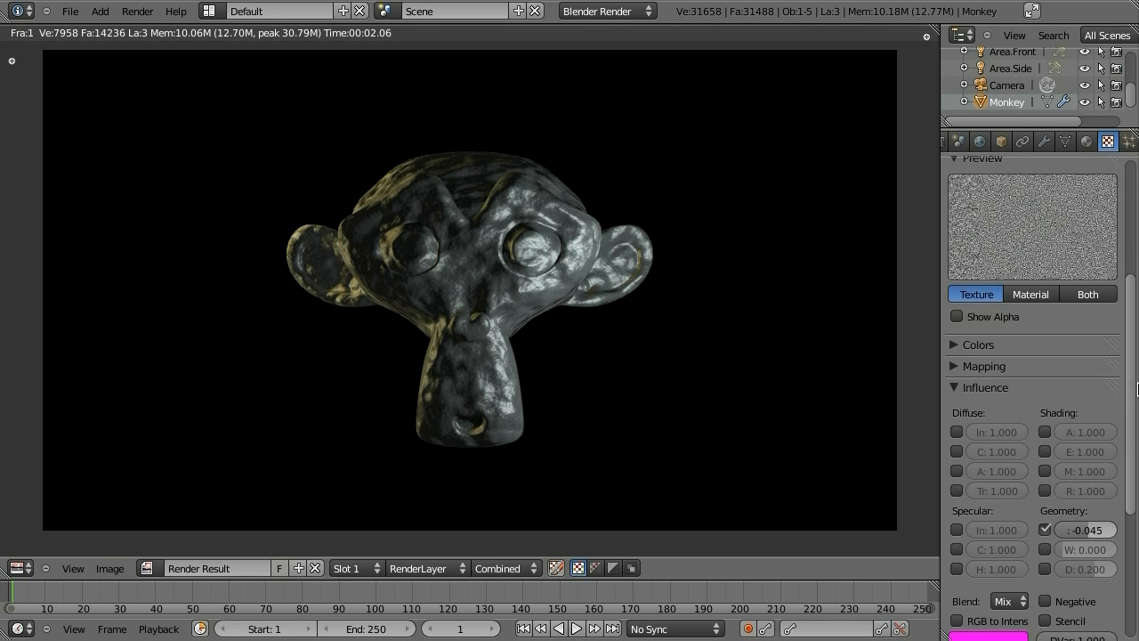
{"action": "left_click_drag", "start_coordinate": [1130, 383], "coordinate": [1130, 271]}
{"action": "left_click", "coordinate": [1002, 260]}
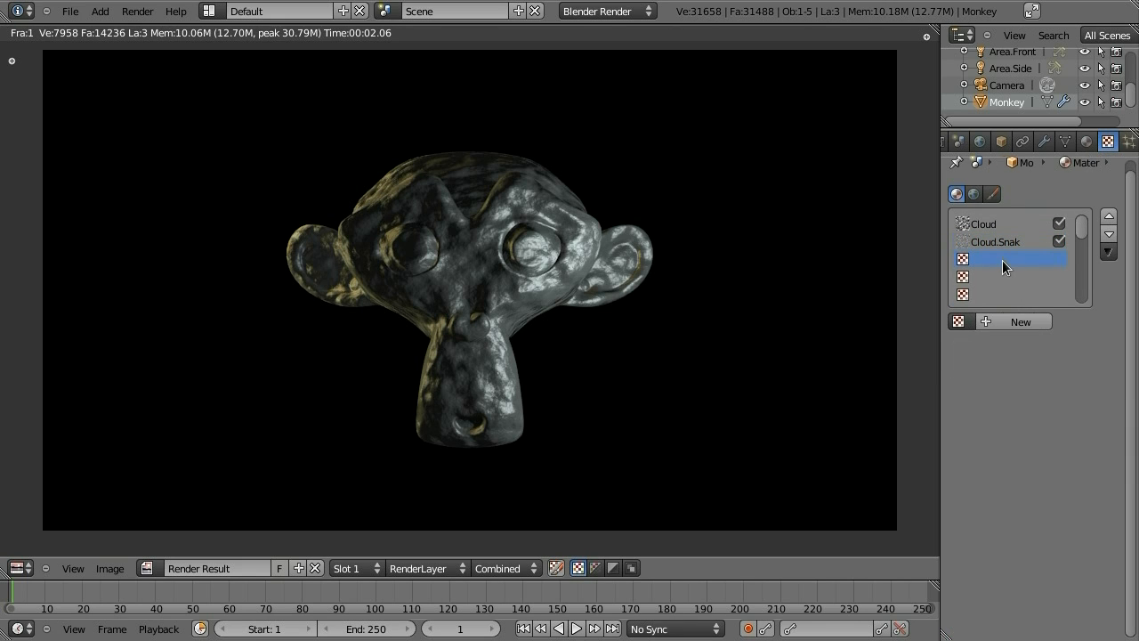
{"action": "left_click", "coordinate": [1013, 321]}
{"action": "double_click", "coordinate": [986, 321]}
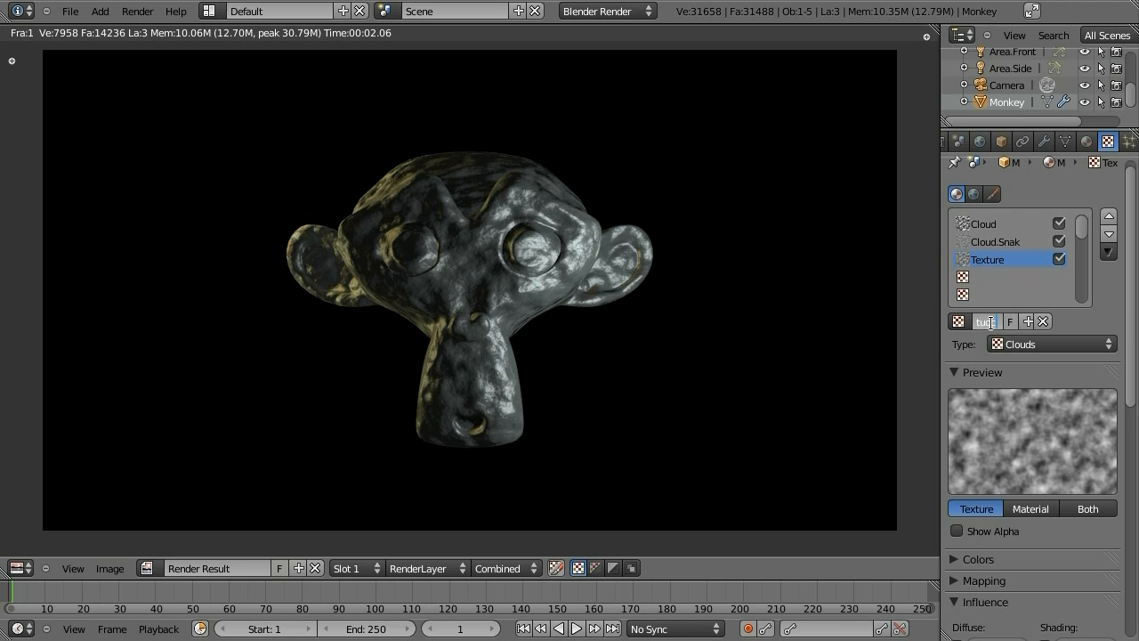
{"action": "type", "text": "Stucci.Spec"}
{"action": "key", "text": "Return"}
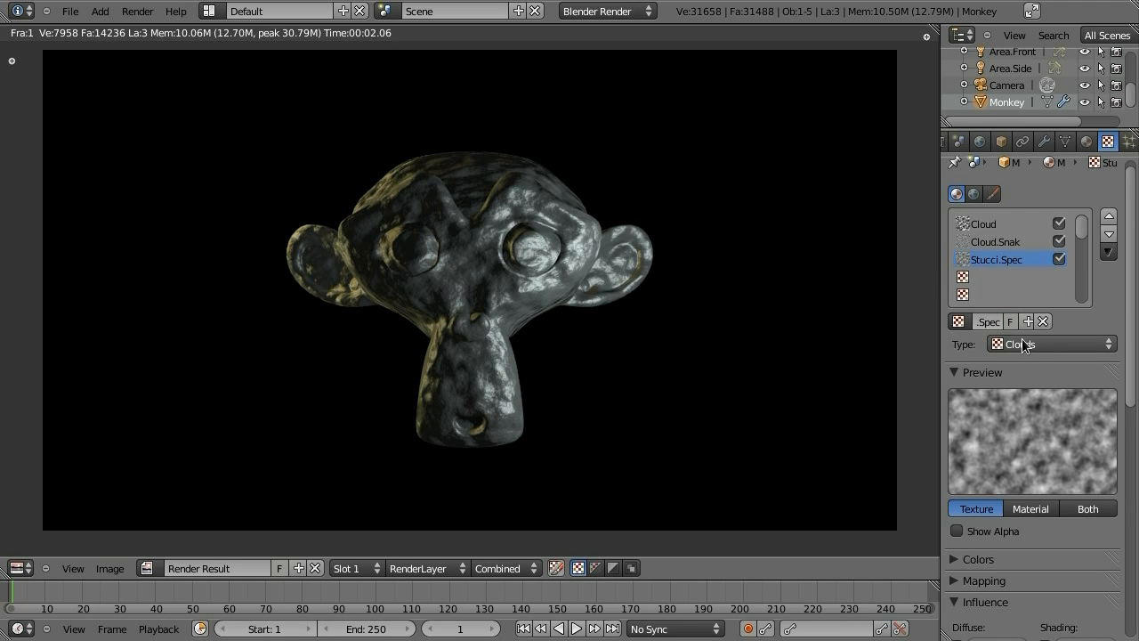
{"action": "left_click", "coordinate": [1023, 345]}
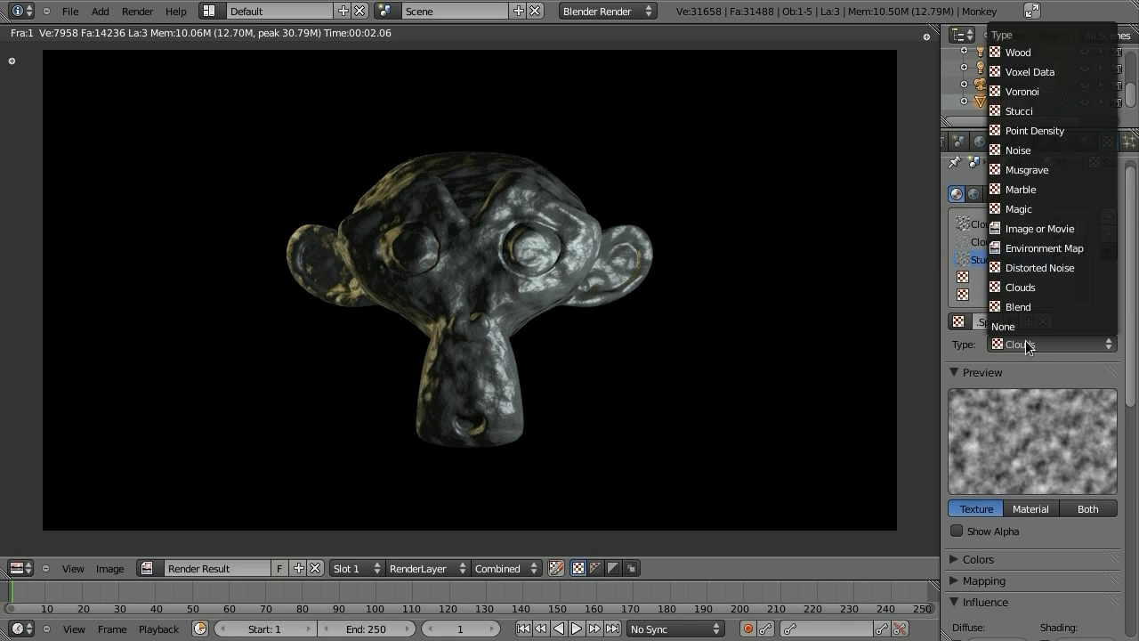
{"action": "left_click", "coordinate": [1034, 113]}
Set the Stucci.Spec texture's noise size to 0.35 and let it influence diffuse color at about 0.561 and specular intensity at 1.000
{"action": "scroll", "coordinate": [1074, 588], "scroll_direction": "down", "scroll_amount": 10}
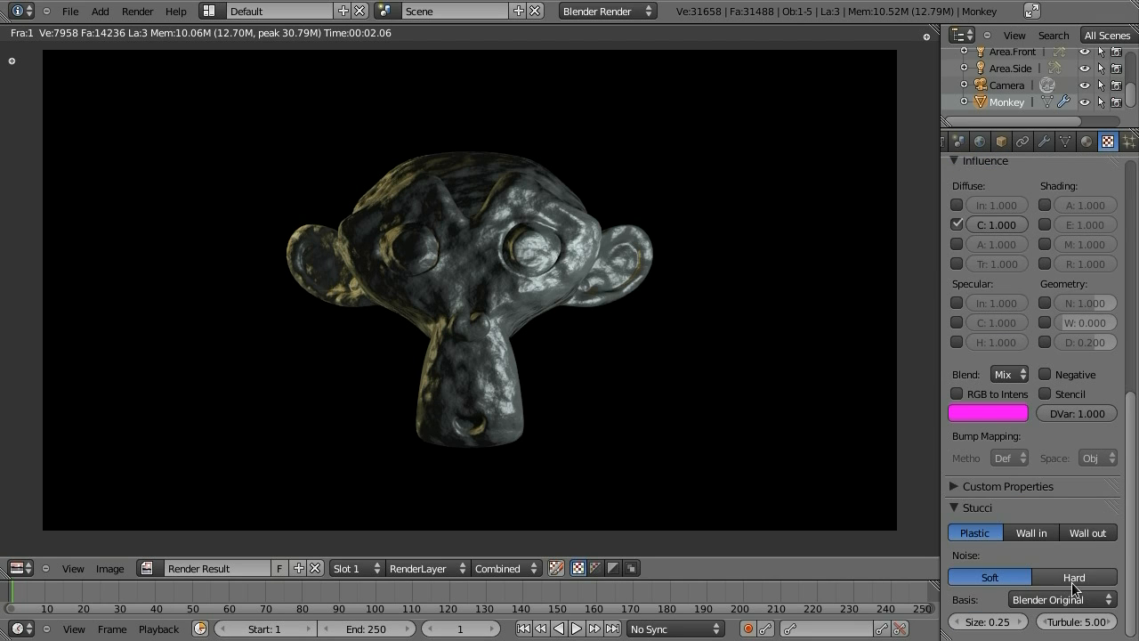
{"action": "left_click", "coordinate": [1022, 624]}
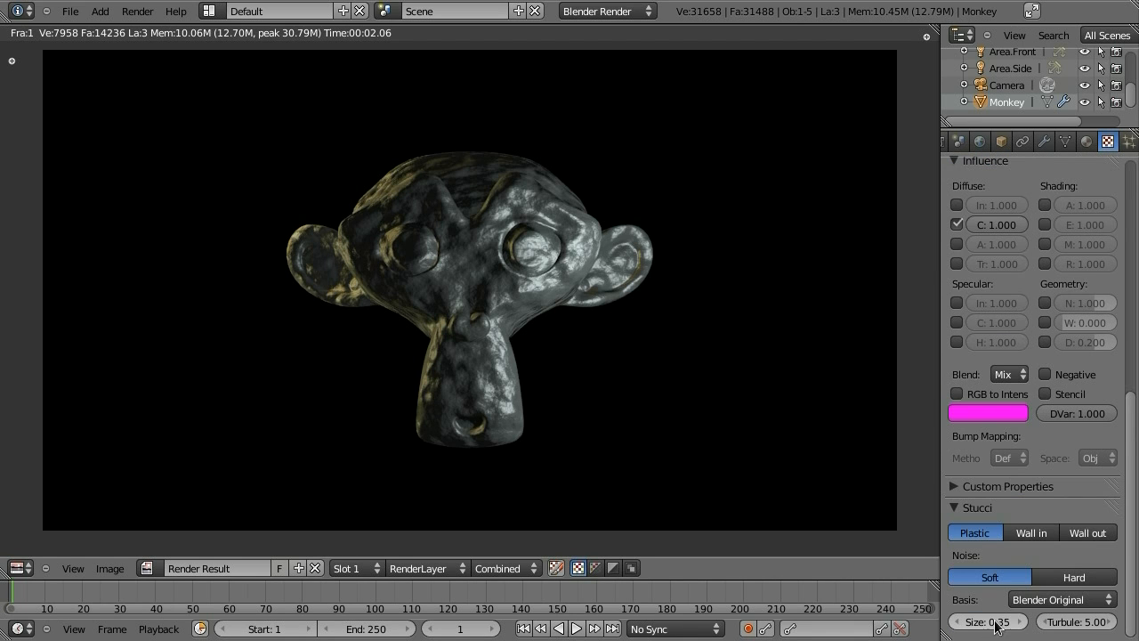
{"action": "scroll", "coordinate": [1007, 356], "scroll_direction": "up", "scroll_amount": 3}
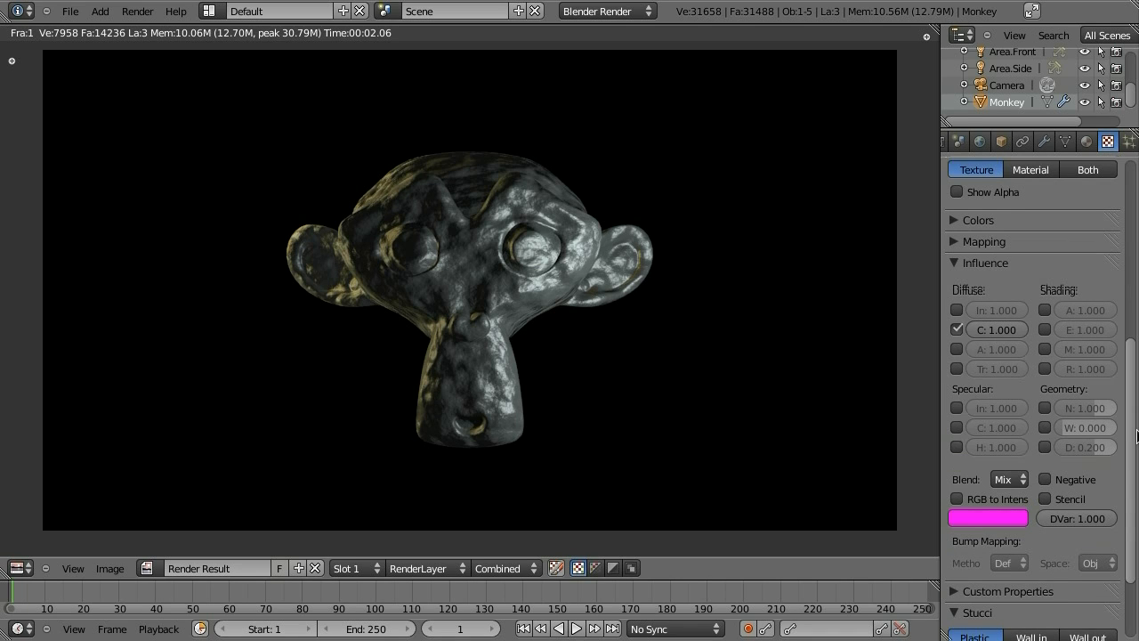
{"action": "scroll", "coordinate": [979, 365], "scroll_direction": "up", "scroll_amount": 2}
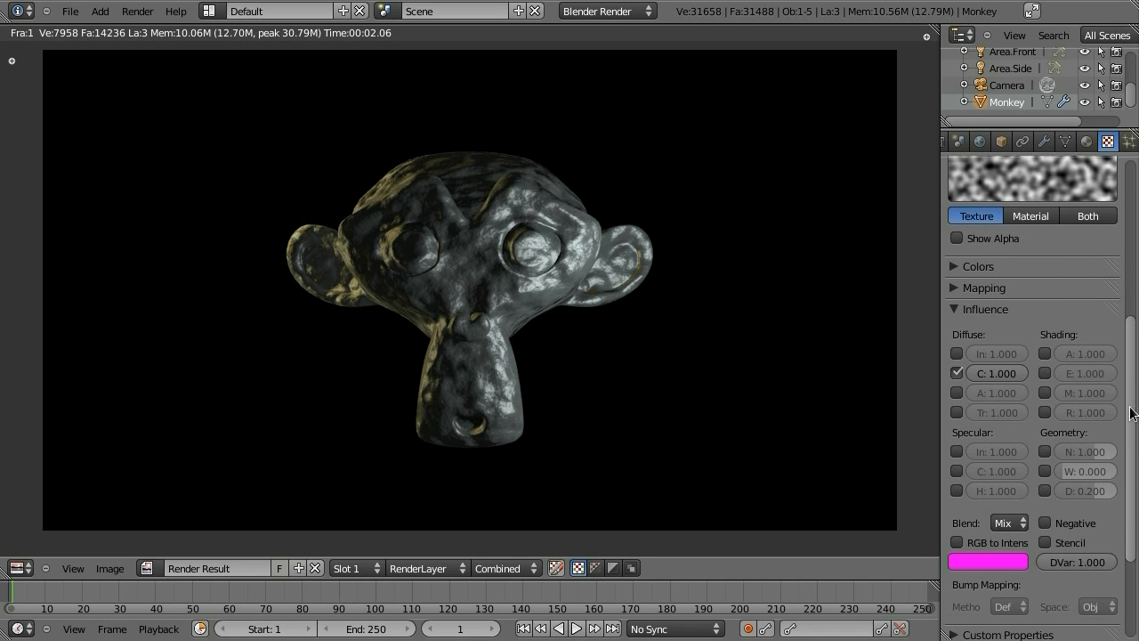
{"action": "left_click_drag", "start_coordinate": [1008, 374], "coordinate": [982, 379]}
{"action": "left_click", "coordinate": [957, 452]}
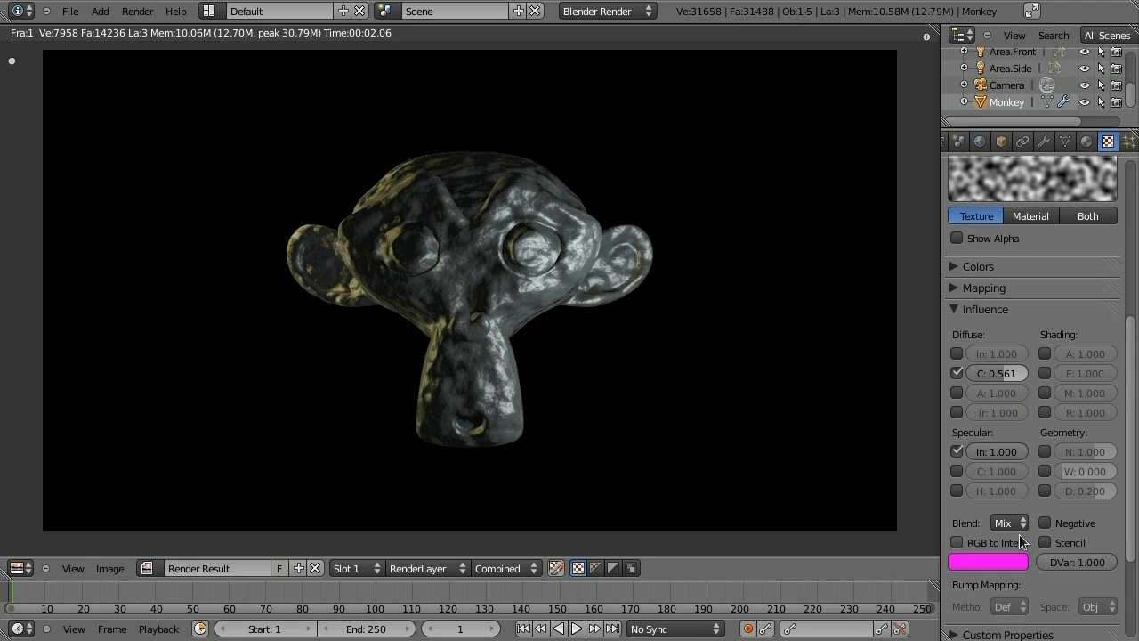
Change the Stucci.Spec texture's influence color to a dark, nearly neutral grey and re-render the scene
{"action": "left_click", "coordinate": [981, 564]}
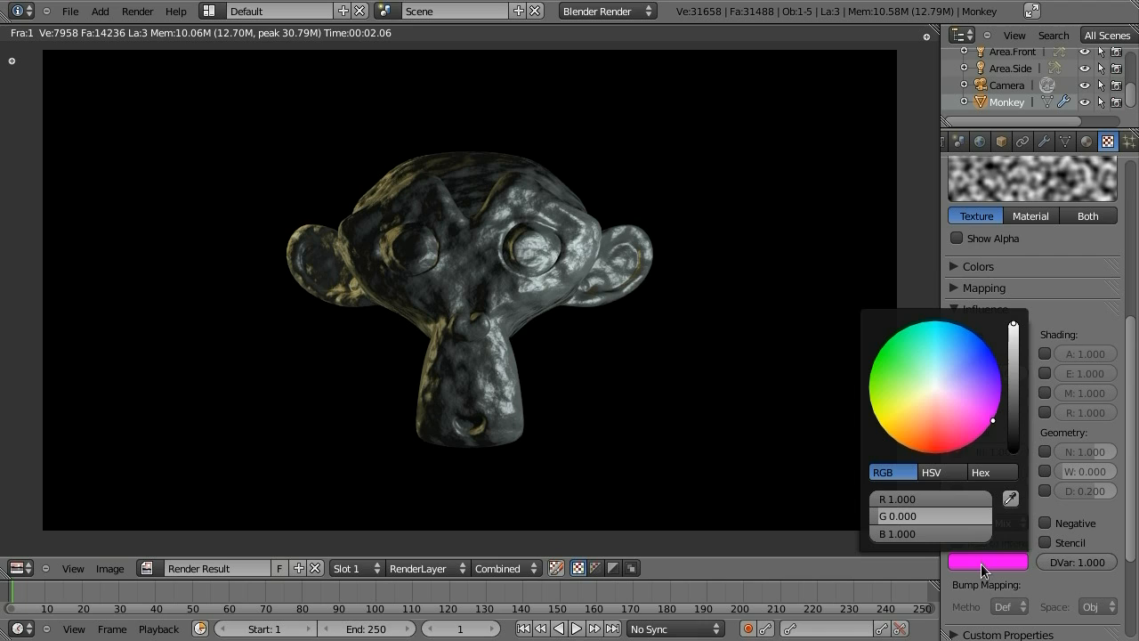
{"action": "left_click", "coordinate": [948, 394]}
{"action": "left_click_drag", "start_coordinate": [948, 394], "coordinate": [944, 392]}
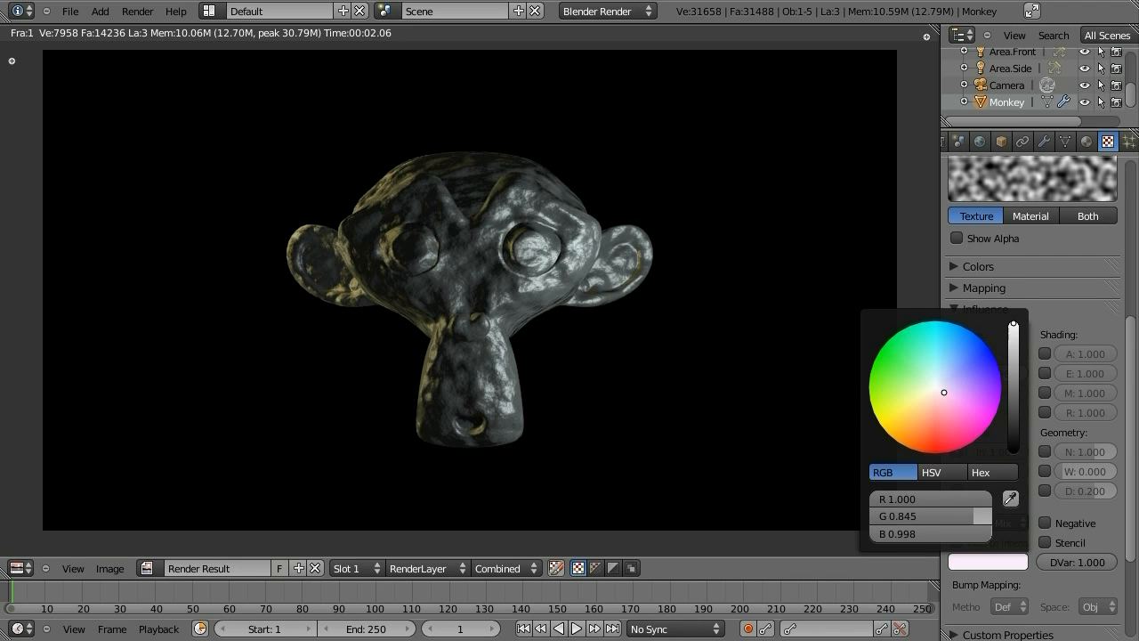
{"action": "left_click", "coordinate": [1018, 405]}
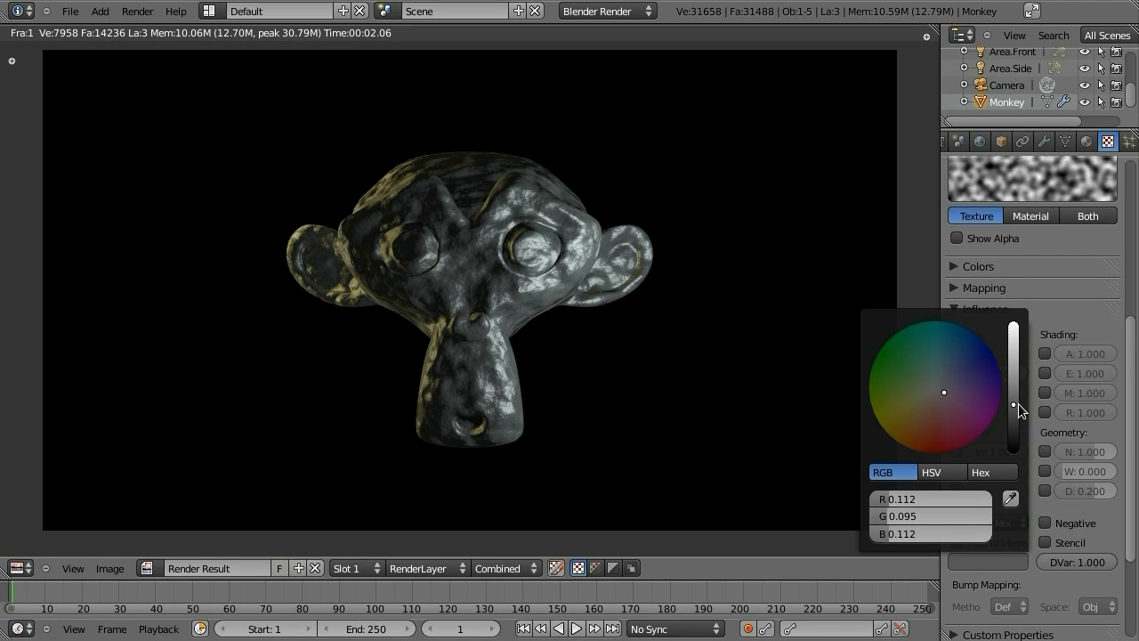
{"action": "left_click_drag", "start_coordinate": [1018, 403], "coordinate": [1016, 415]}
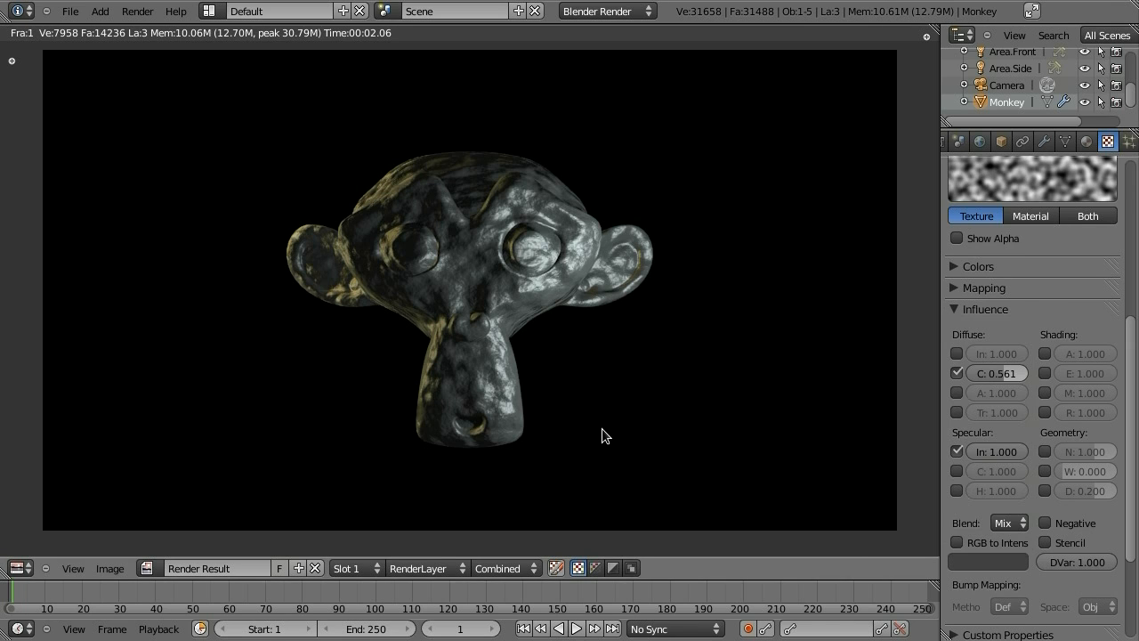
{"action": "key", "text": "F12"}
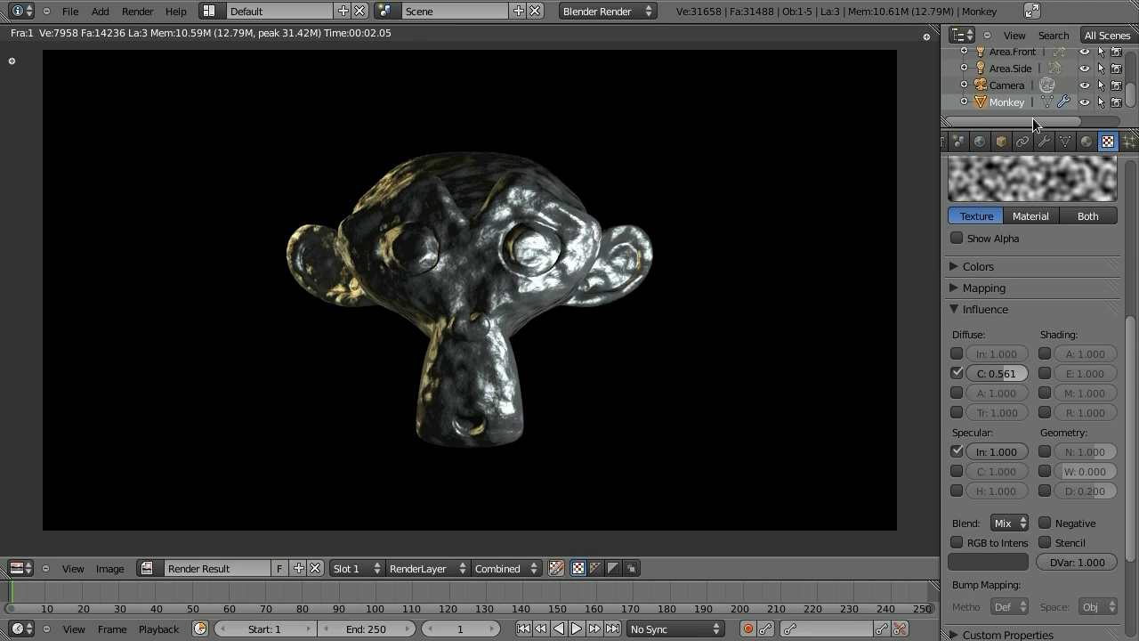
Set the Area.Front lamp's energy to 0.790 and distance to 4.130, and re-render the scene
{"action": "scroll", "coordinate": [1020, 72], "scroll_direction": "up", "scroll_amount": 2}
{"action": "left_click", "coordinate": [1020, 77]}
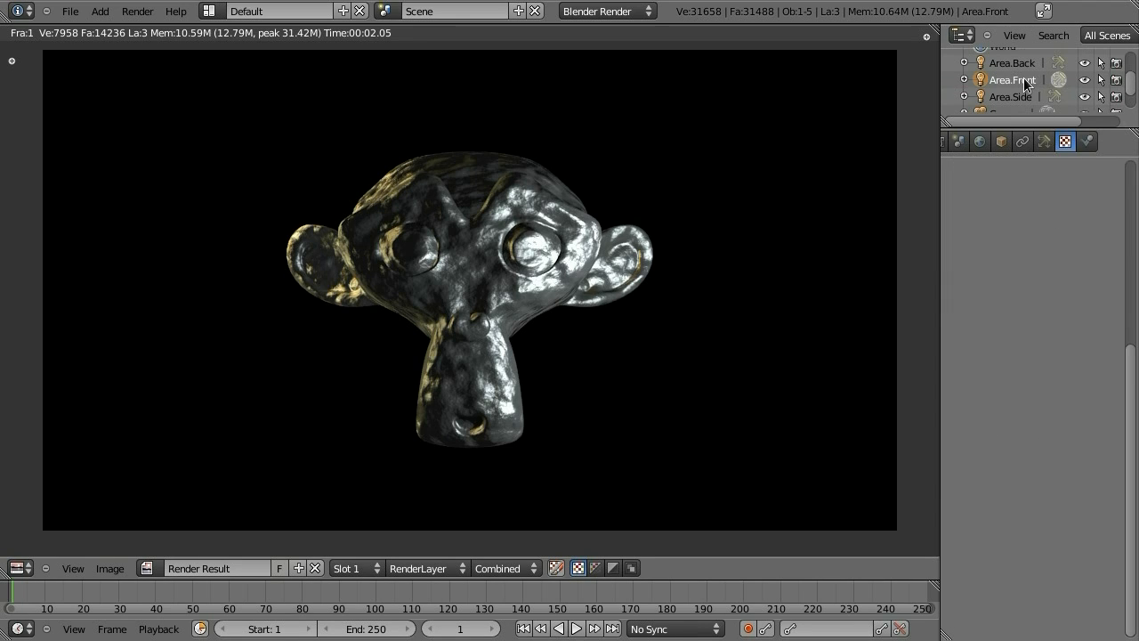
{"action": "left_click", "coordinate": [1079, 141]}
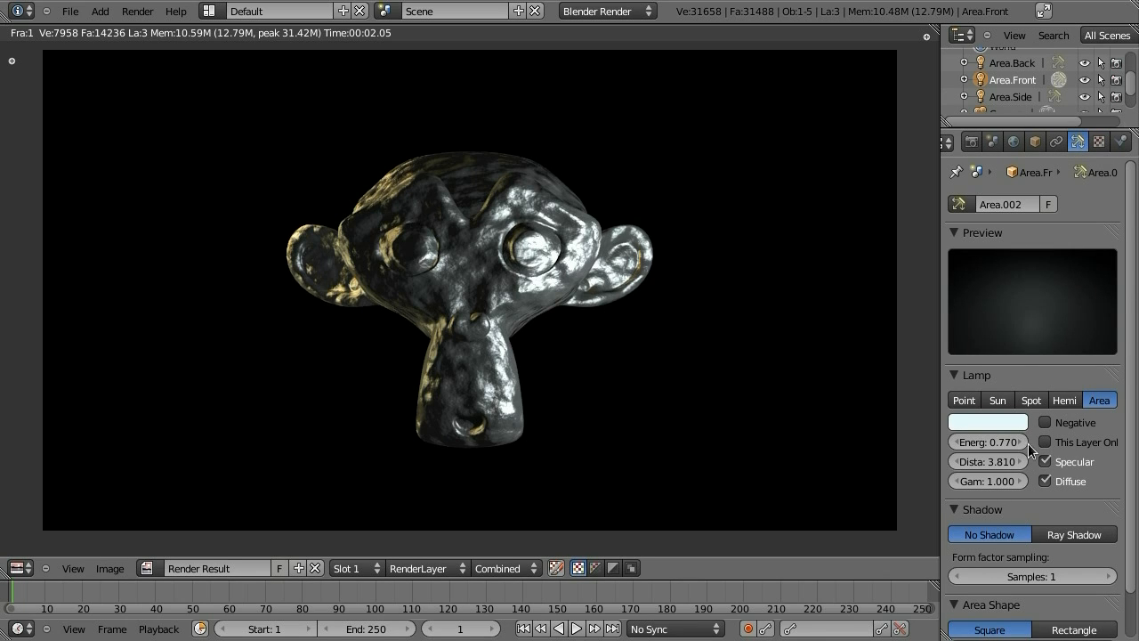
{"action": "mouse_move", "coordinate": [1009, 442]}
{"action": "left_mouse_down"}
{"action": "mouse_move", "coordinate": [995, 462]}
{"action": "mouse_move", "coordinate": [1005, 462]}
{"action": "left_mouse_up"}
{"action": "key", "text": "F12"}
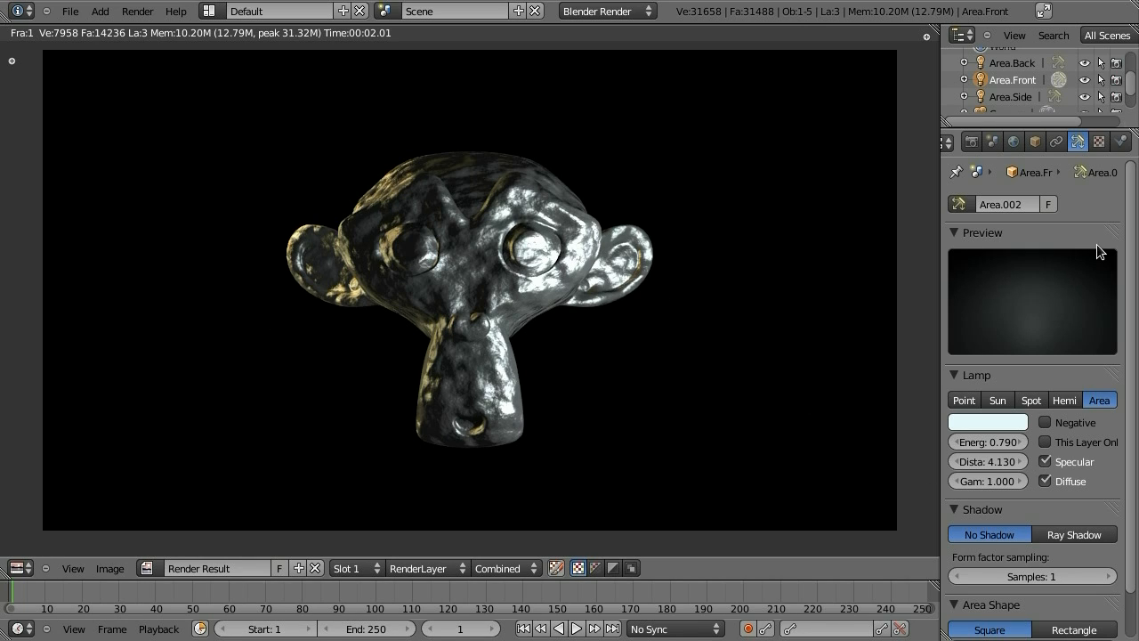
Enable ray-traced shadows on the Area.Back and Area.Side lamps
{"action": "left_click", "coordinate": [1007, 64]}
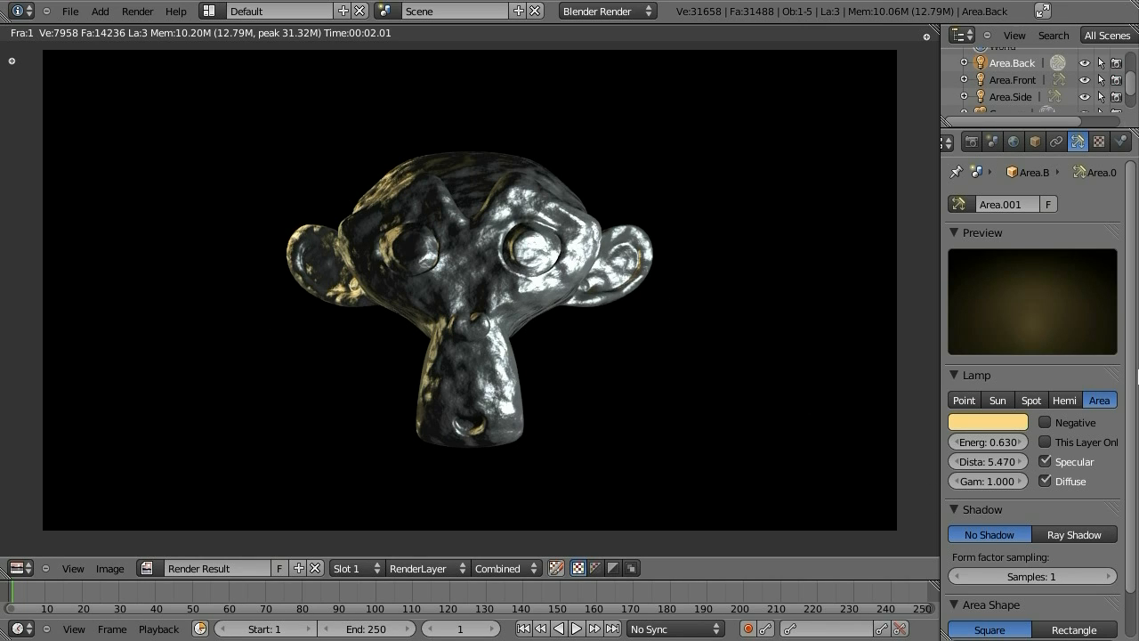
{"action": "scroll", "coordinate": [1120, 506], "scroll_direction": "down", "scroll_amount": 1}
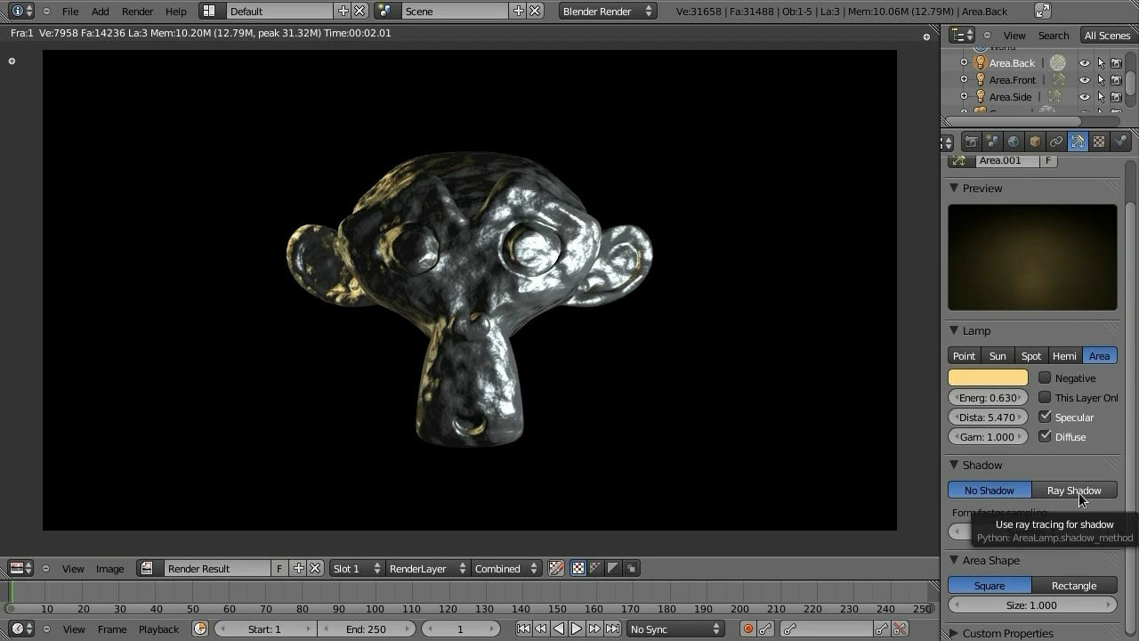
{"action": "key", "text": "Escape"}
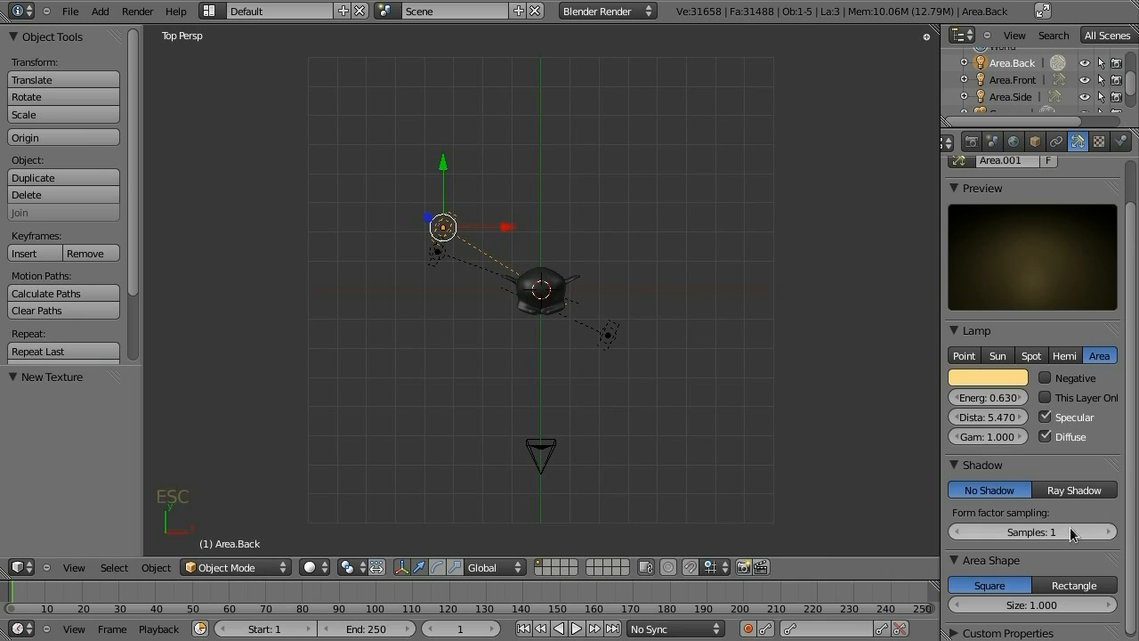
{"action": "left_click", "coordinate": [1037, 489]}
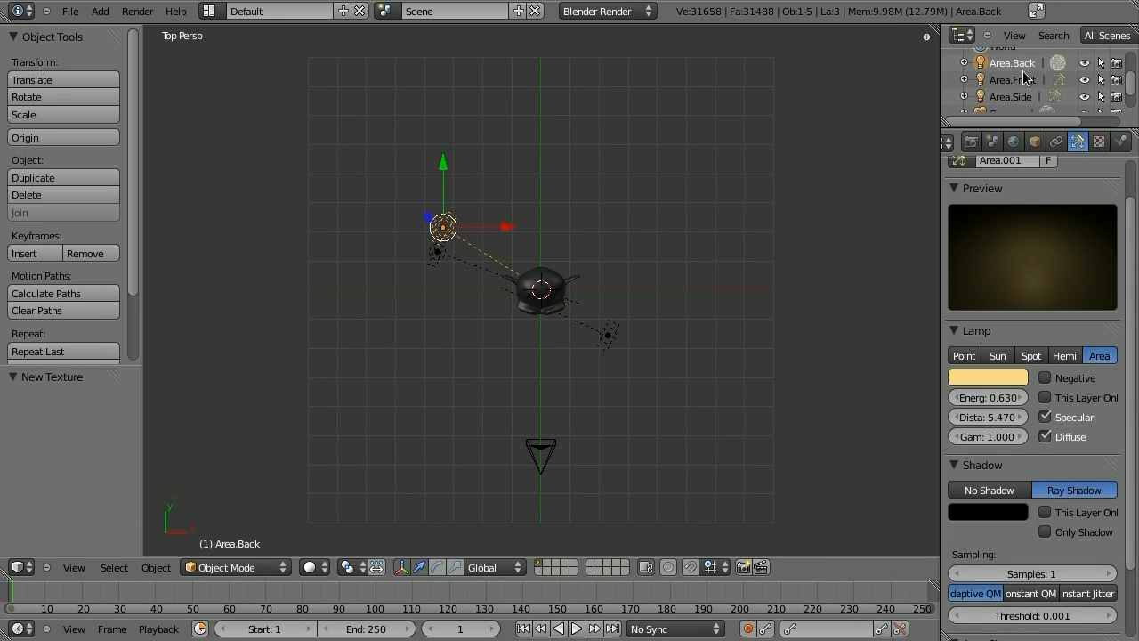
{"action": "right_click", "coordinate": [441, 256]}
{"action": "left_click", "coordinate": [1070, 489]}
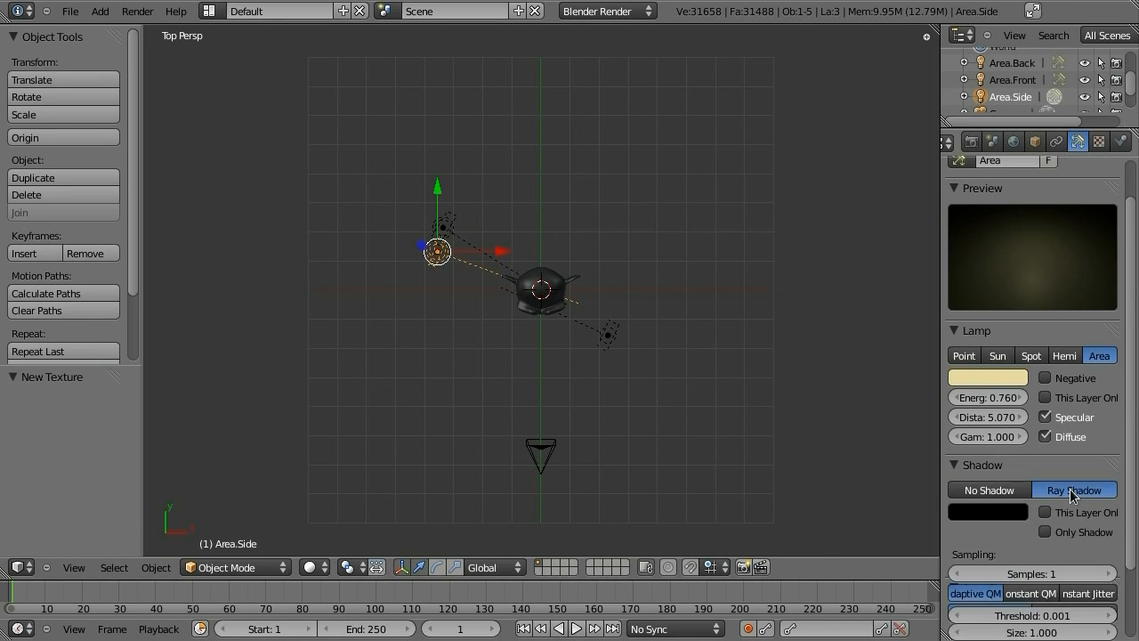
Render the scene with the new lamp shadows into render Slot 2
{"action": "key", "text": "F12"}
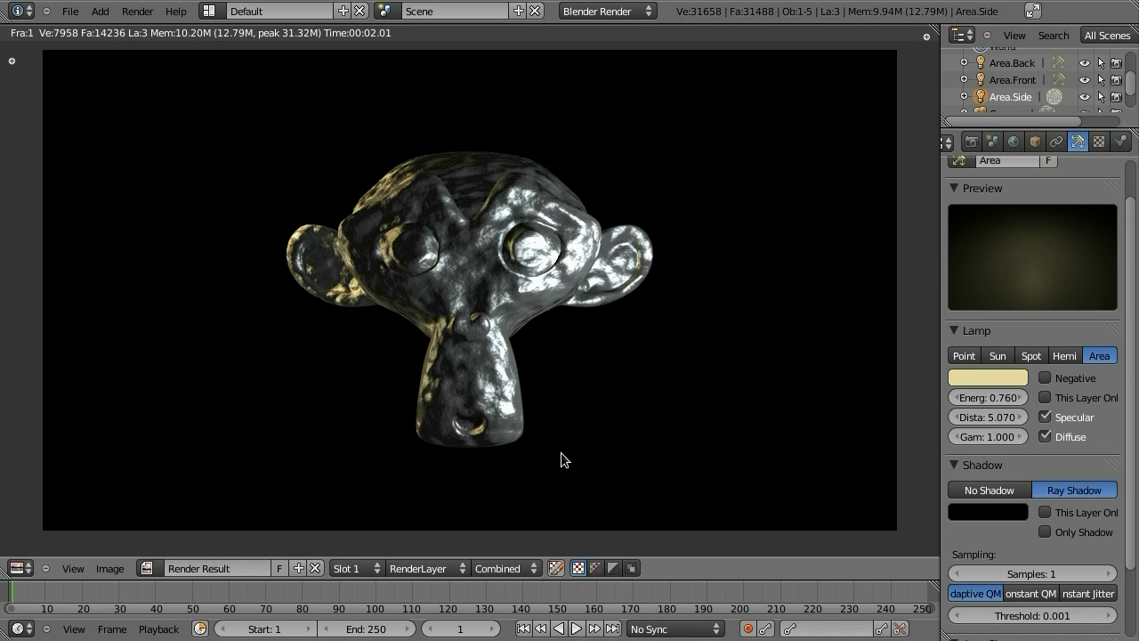
{"action": "left_click", "coordinate": [359, 567]}
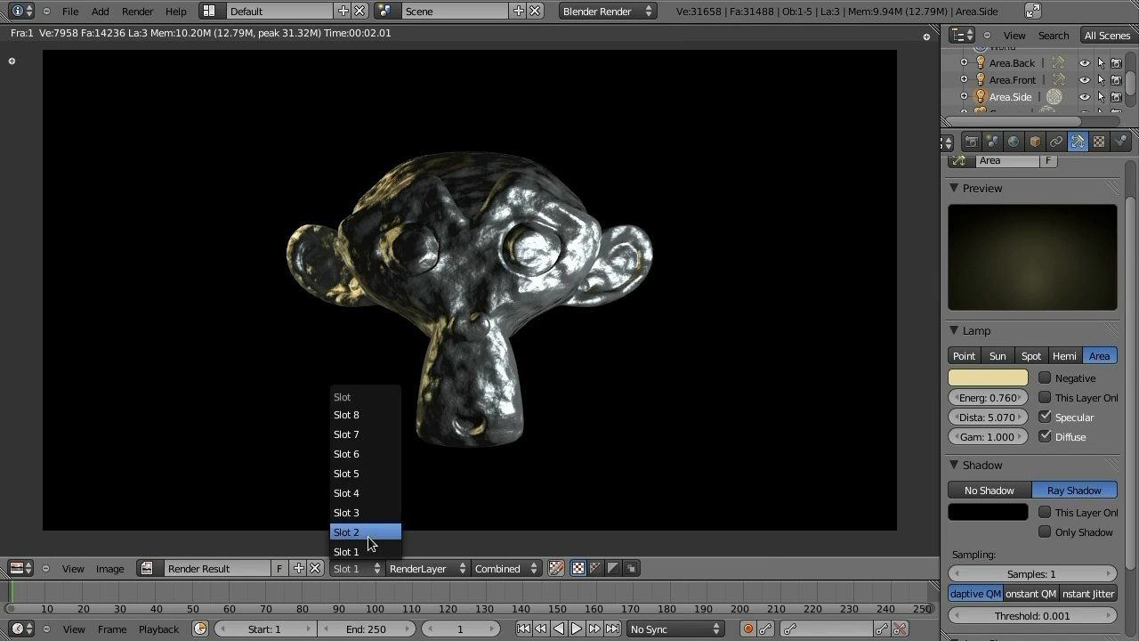
{"action": "left_click", "coordinate": [367, 536]}
{"action": "key", "text": "F12"}
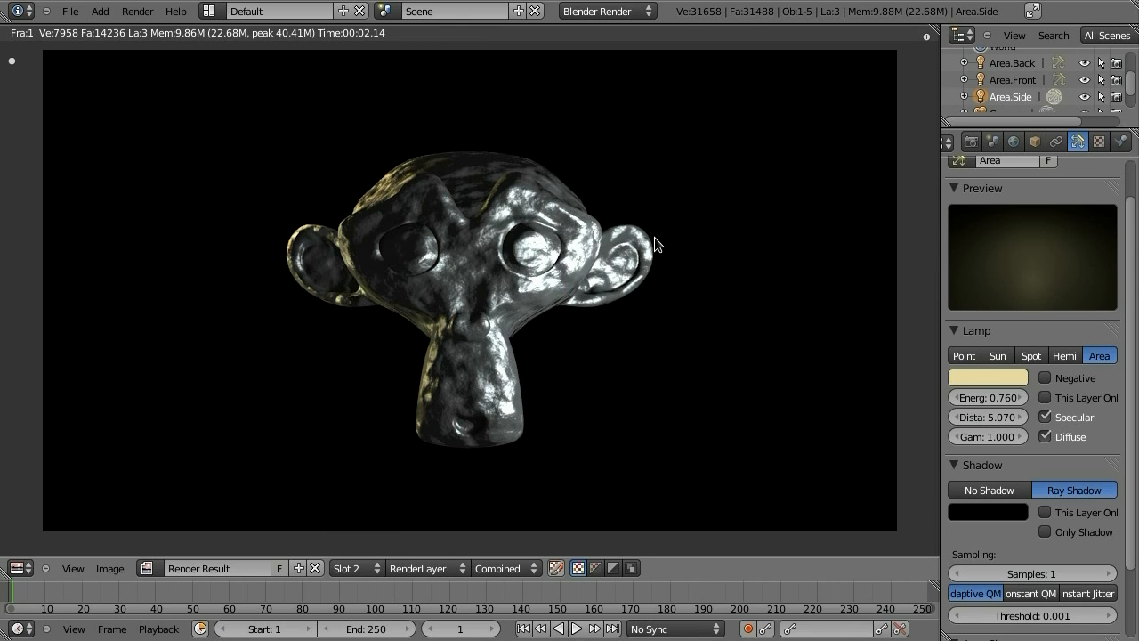
Compare the renders in Slot 1 and Slot 2 to judge the effect of the ray shadows, and return to the 3D view
{"action": "left_click", "coordinate": [353, 561]}
{"action": "left_click", "coordinate": [354, 549]}
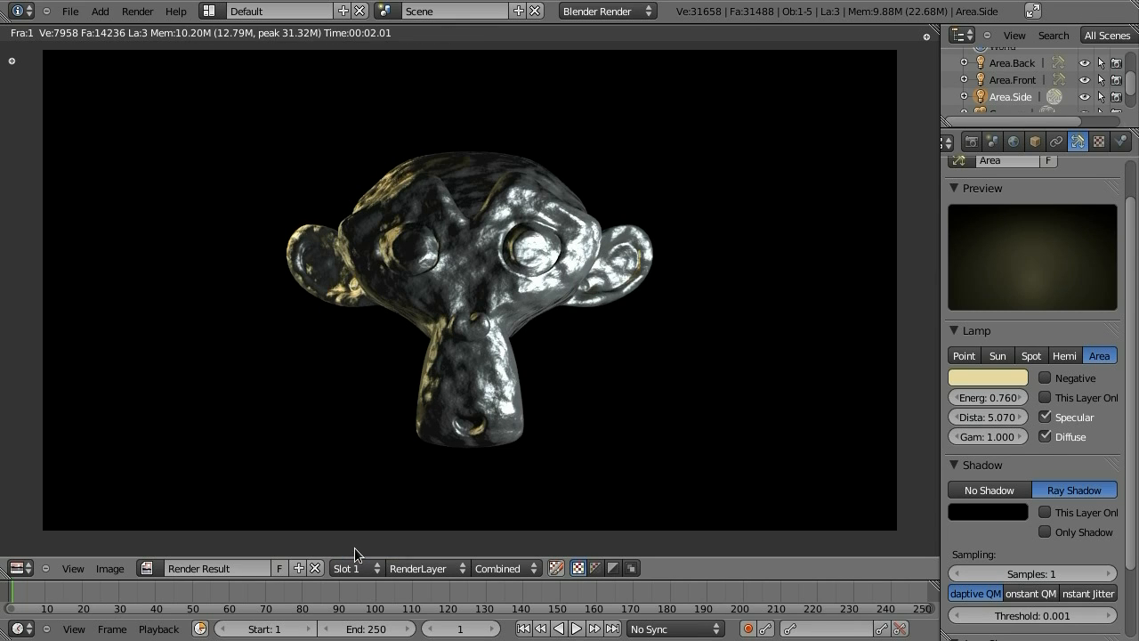
{"action": "left_click", "coordinate": [352, 571]}
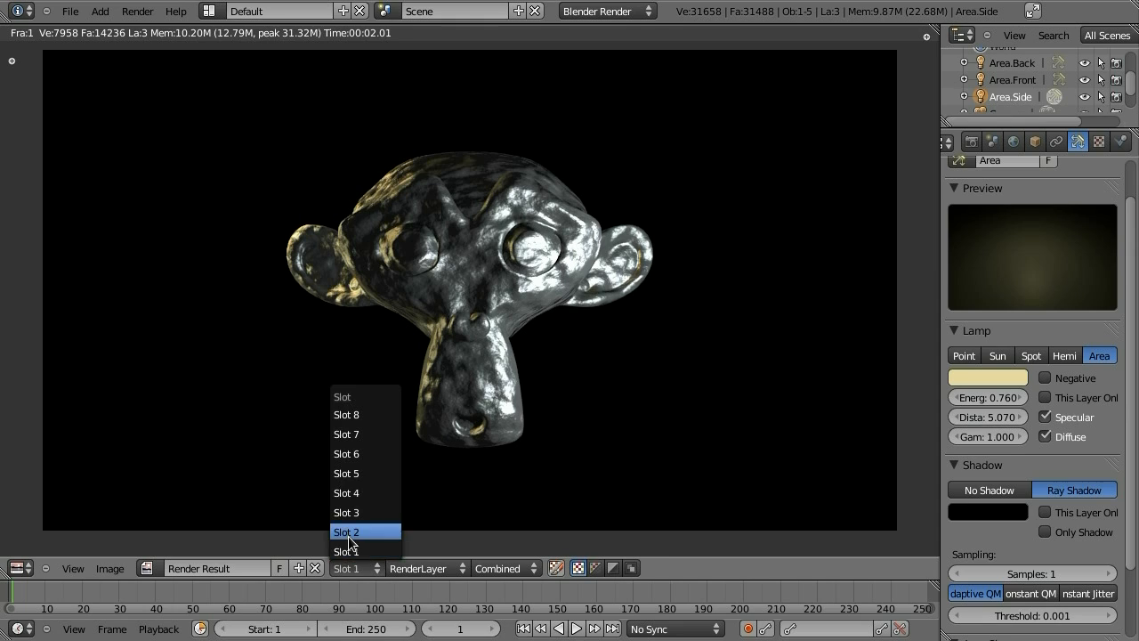
{"action": "left_click", "coordinate": [349, 531]}
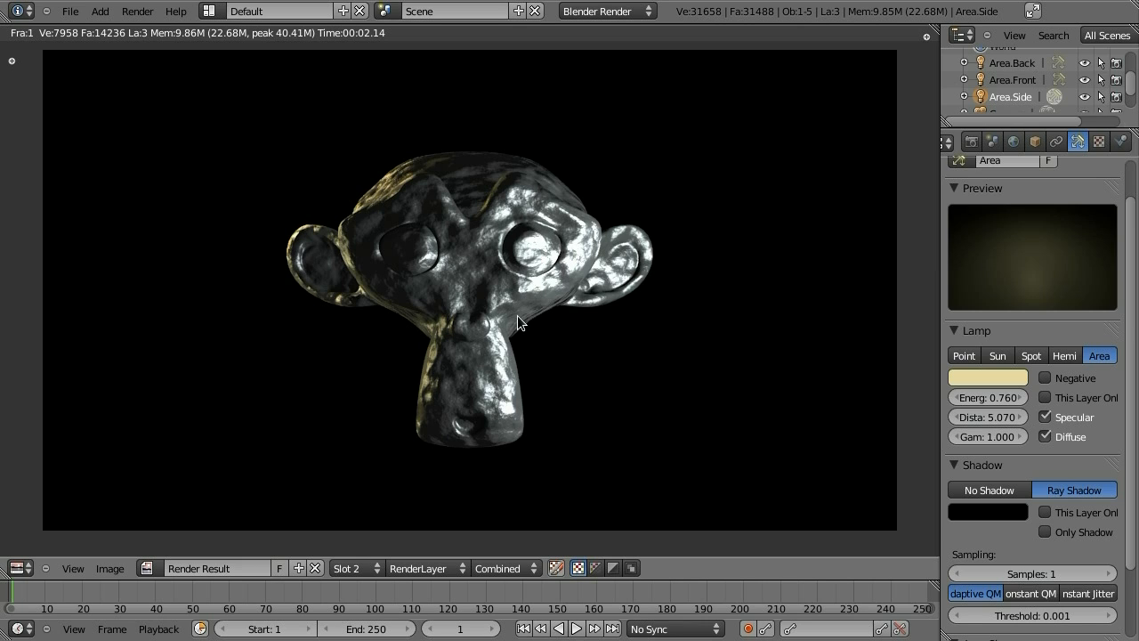
{"action": "key", "text": "Escape"}
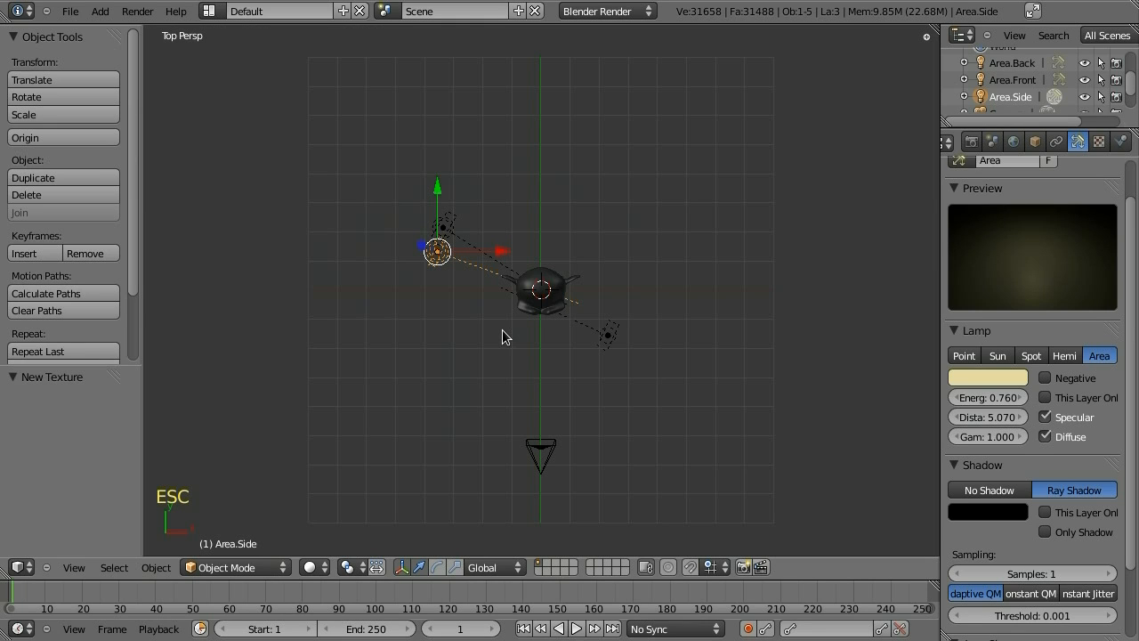
Select the front, side and back area lamps in turn to review their light and shadow settings
{"action": "right_click", "coordinate": [608, 335]}
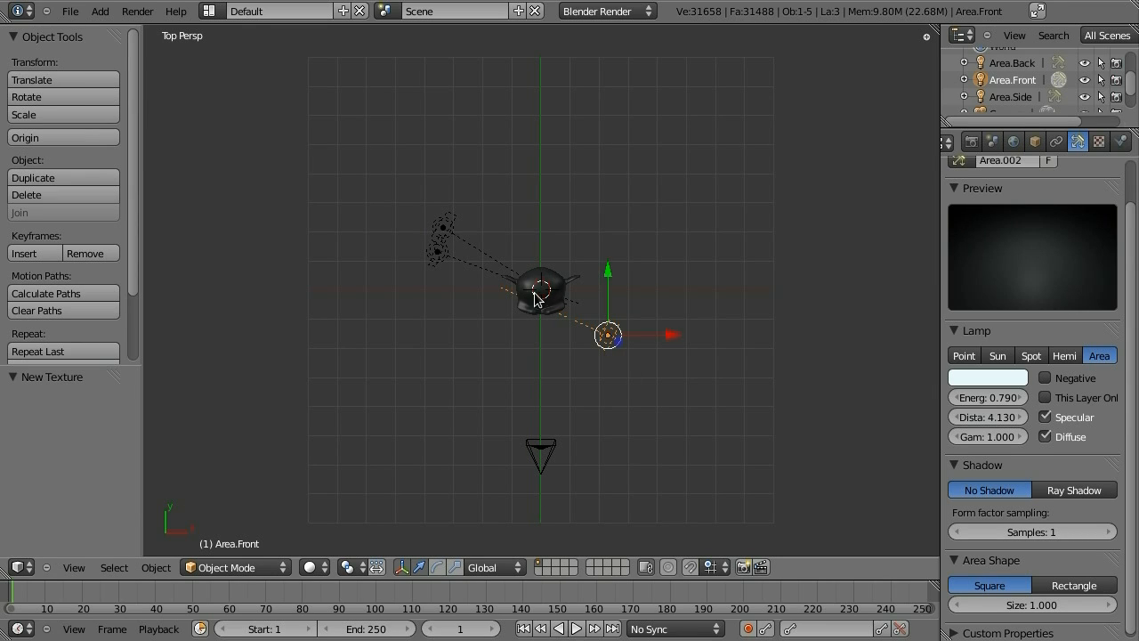
{"action": "right_click", "coordinate": [441, 267]}
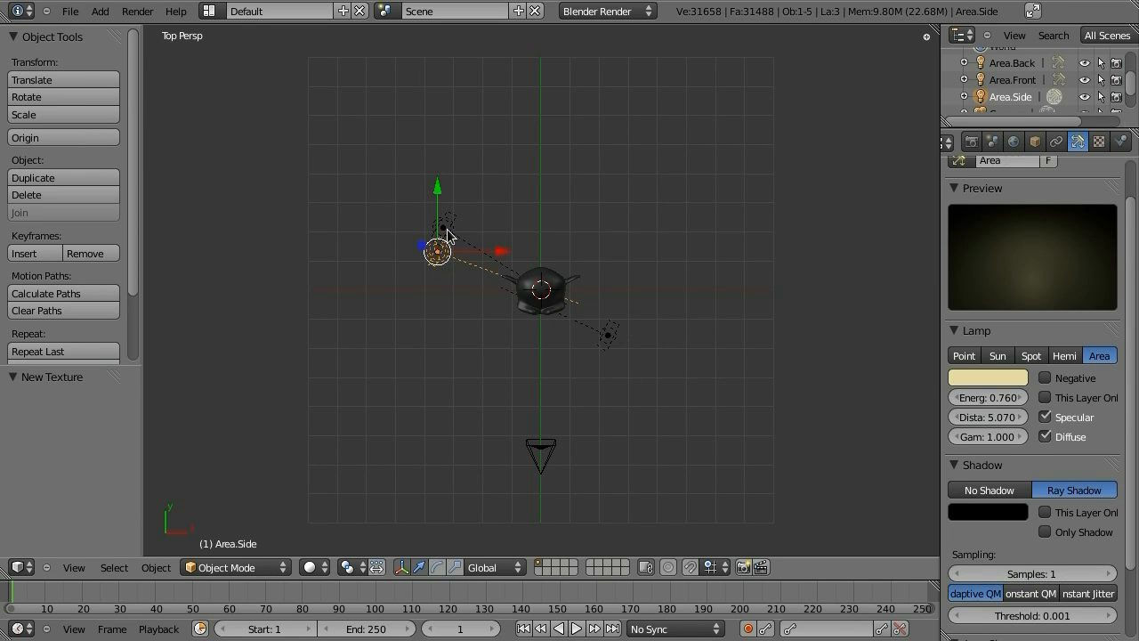
{"action": "right_click", "coordinate": [448, 228]}
{"action": "right_click", "coordinate": [613, 334]}
{"action": "right_click", "coordinate": [431, 256]}
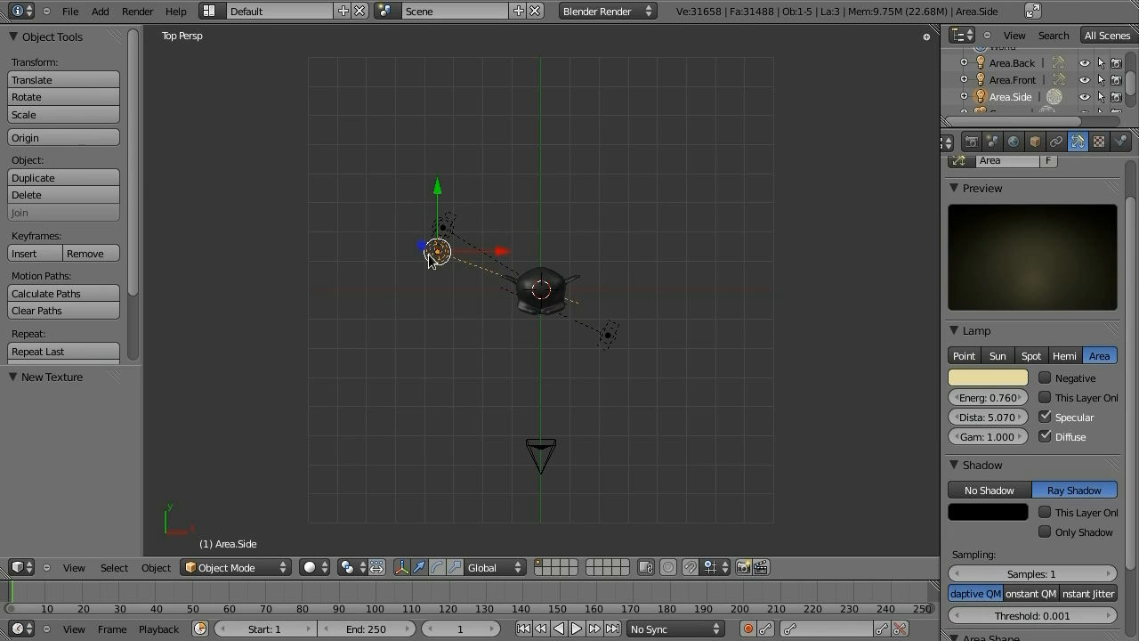
{"action": "right_click", "coordinate": [451, 219]}
{"action": "right_click", "coordinate": [610, 334]}
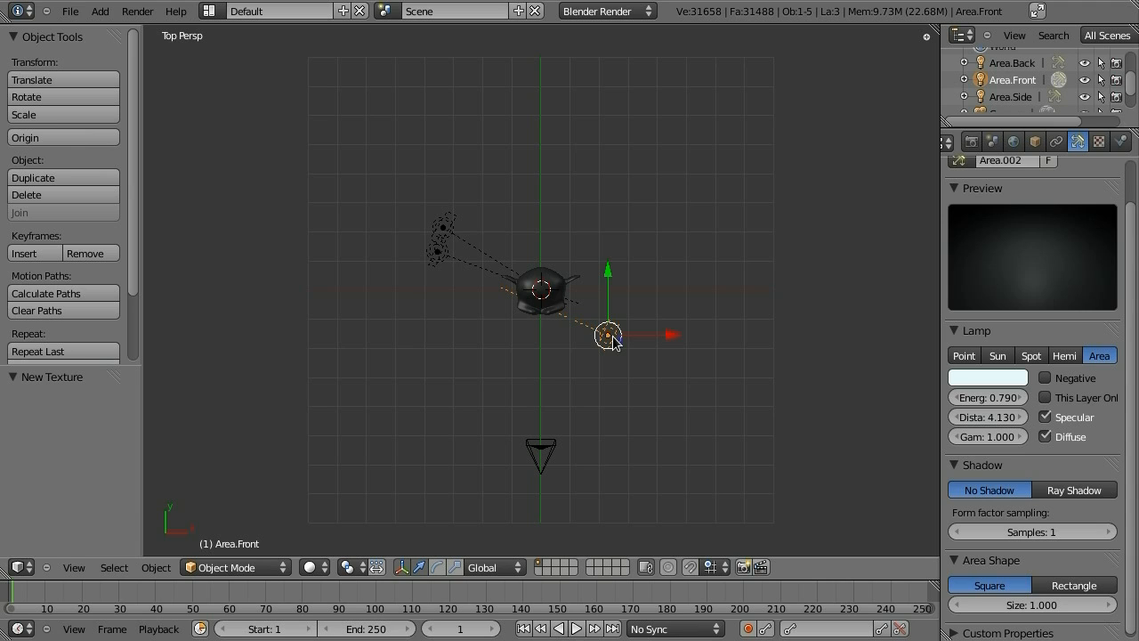
Render the scene to check the lighting on the monkey, and return to the 3D view
{"action": "key", "text": "F12"}
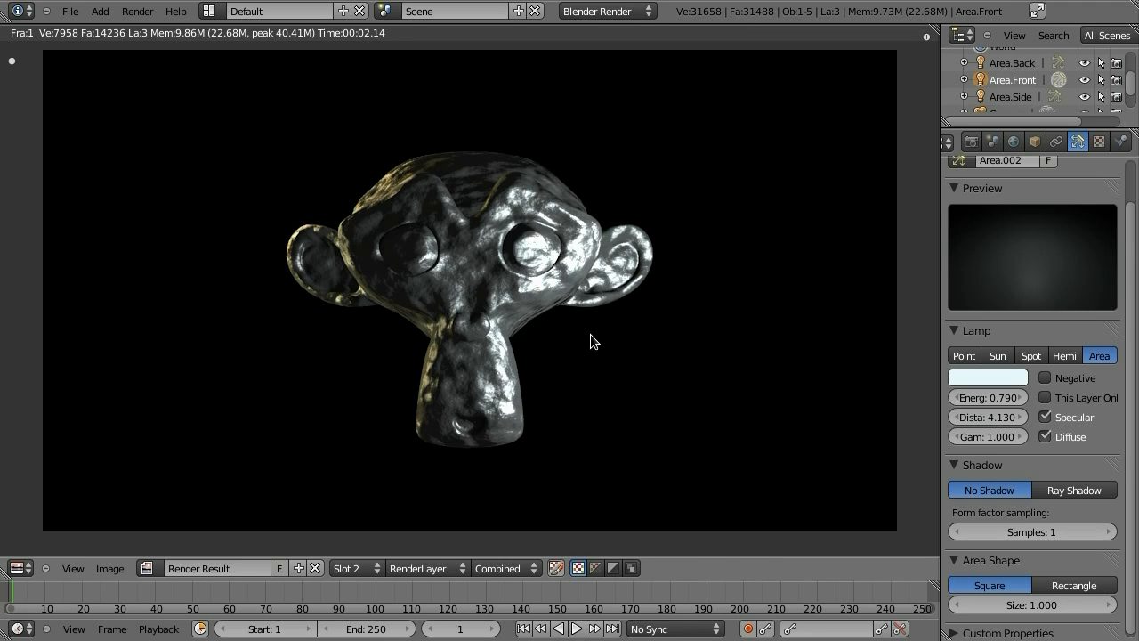
{"action": "key", "text": "Escape"}
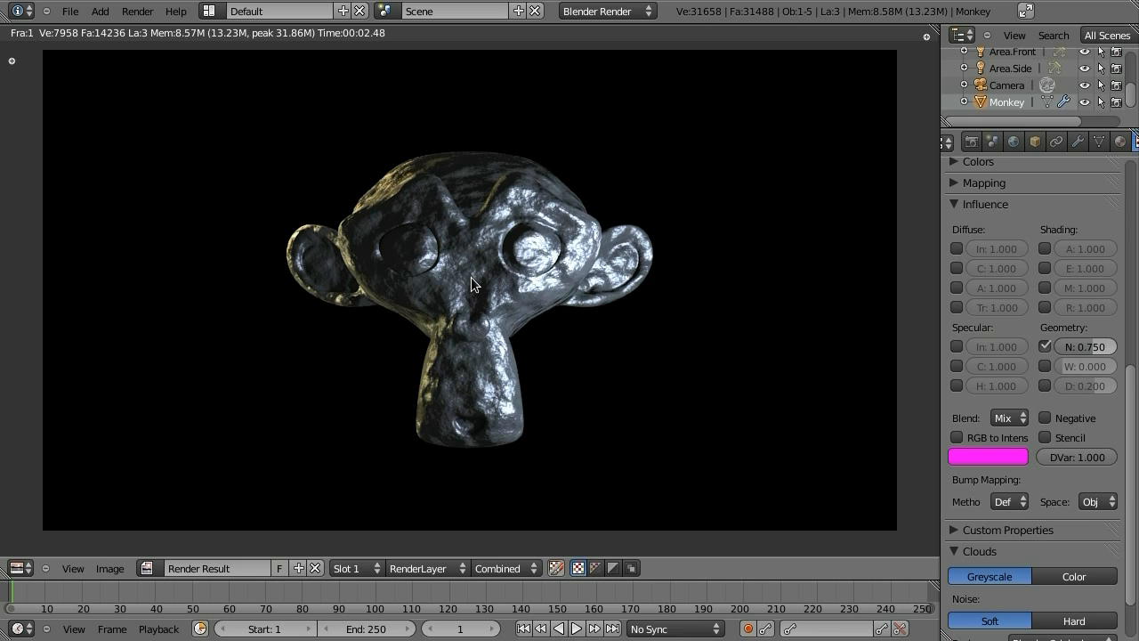
{"action": "key", "text": "Escape"}
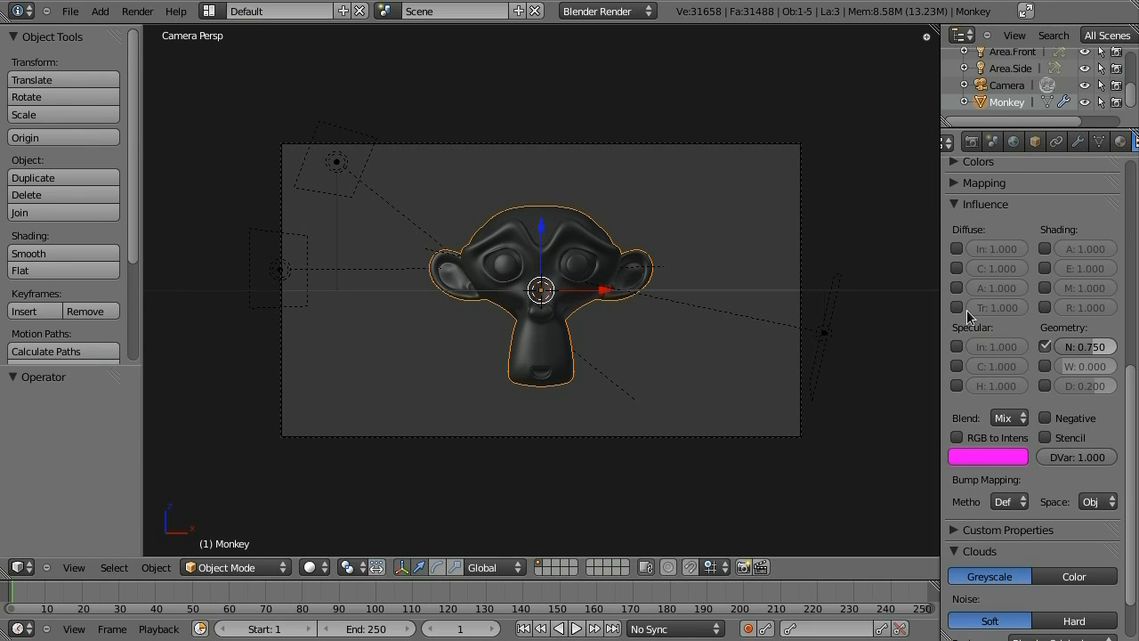
Add a particle system to the monkey and set the emission amount to 31488
{"action": "scroll", "coordinate": [1073, 140], "scroll_direction": "down", "scroll_amount": 3}
{"action": "left_click", "coordinate": [1099, 143]}
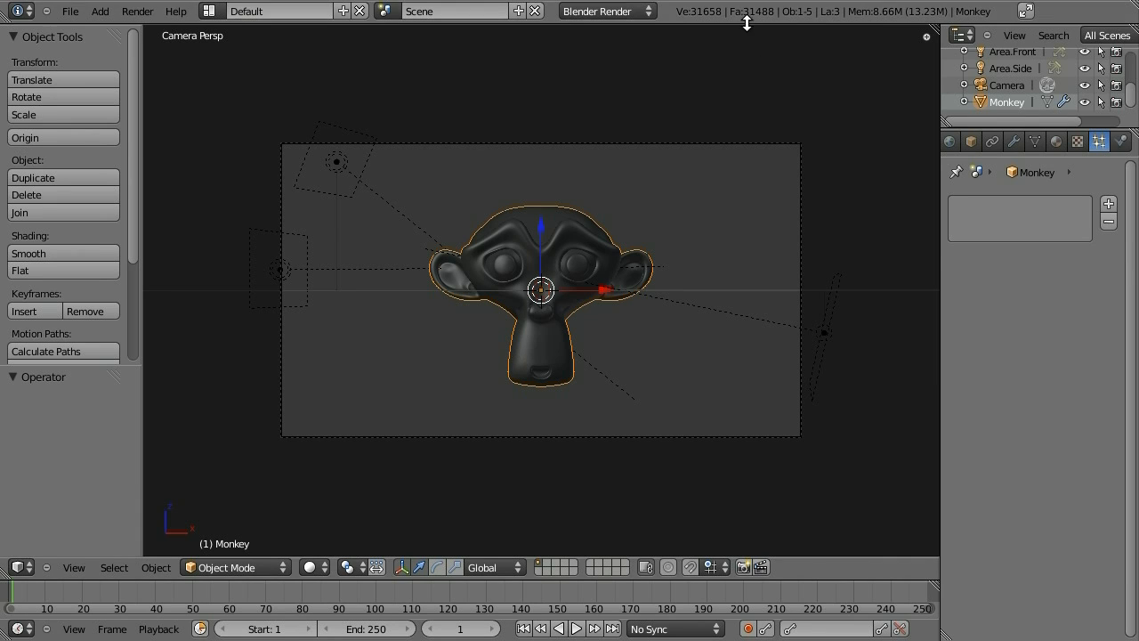
{"action": "left_click", "coordinate": [1108, 203]}
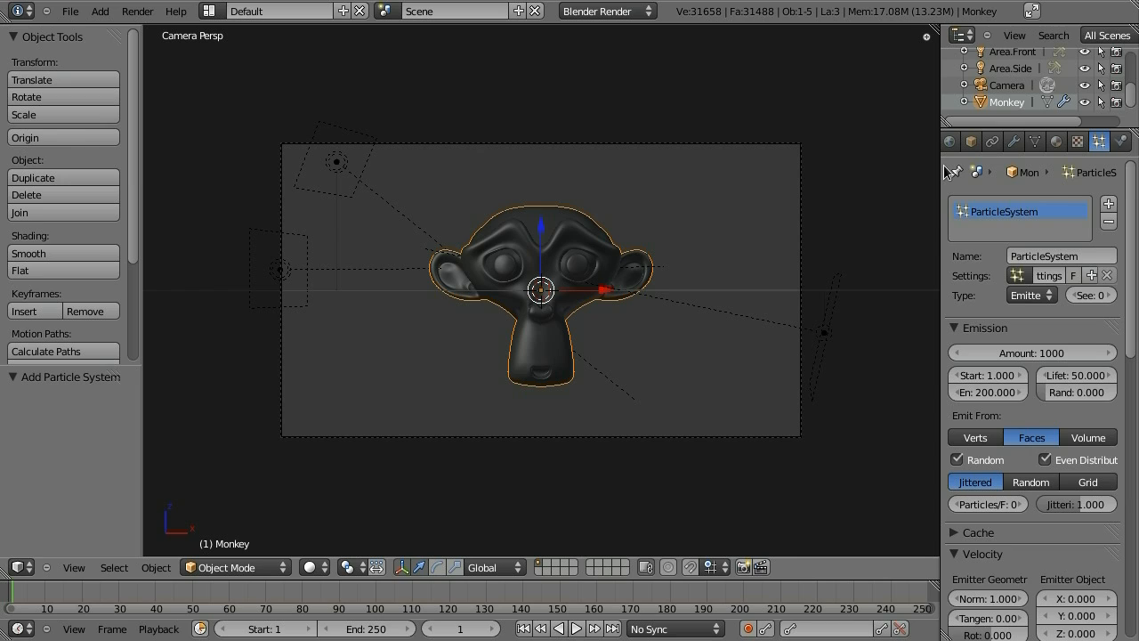
{"action": "left_click", "coordinate": [1036, 353]}
{"action": "type", "text": "3"}
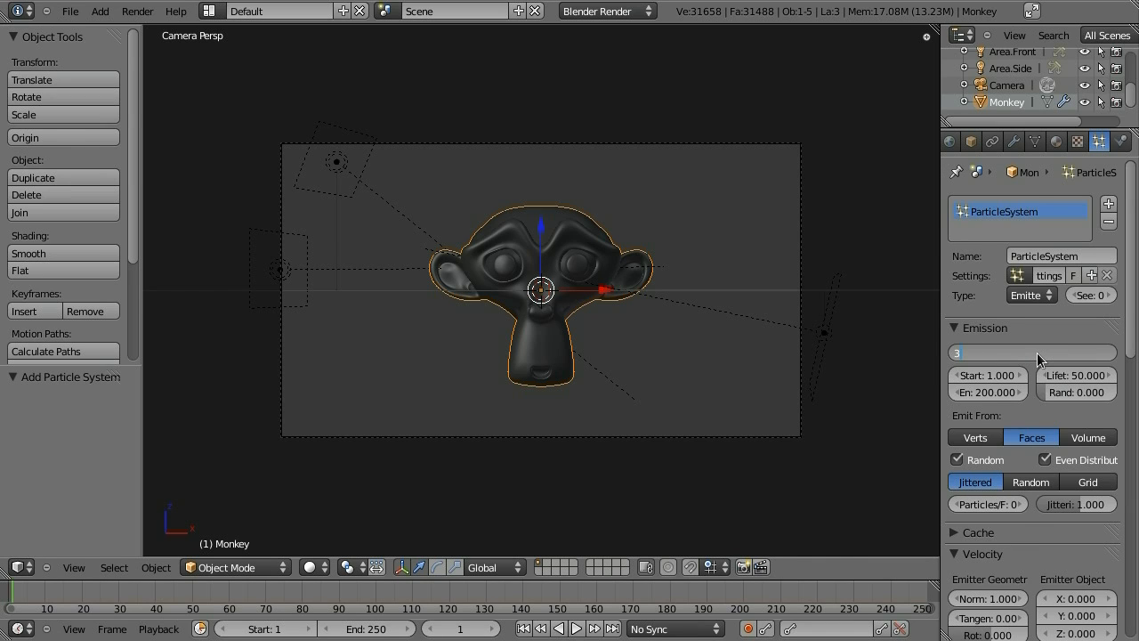
{"action": "type", "text": "1488"}
{"action": "key", "text": "Return"}
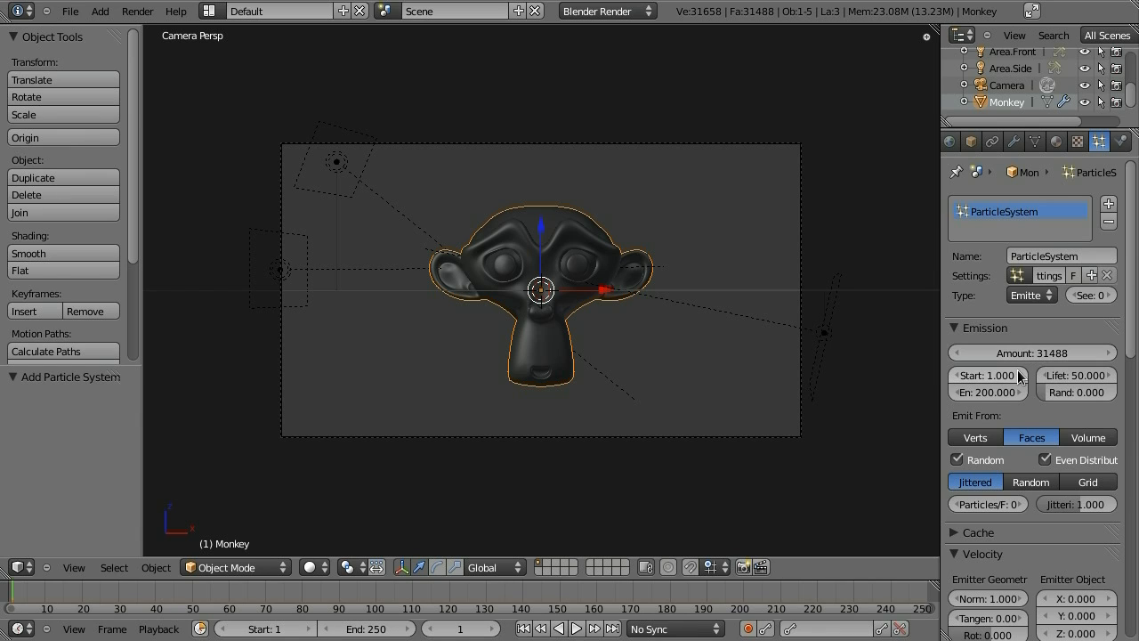
Set the particle emission's end frame to 1, lifetime to 249 and random lifetime to 0.2
{"action": "left_click", "coordinate": [979, 393]}
{"action": "type", "text": "1"}
{"action": "key", "text": "Return"}
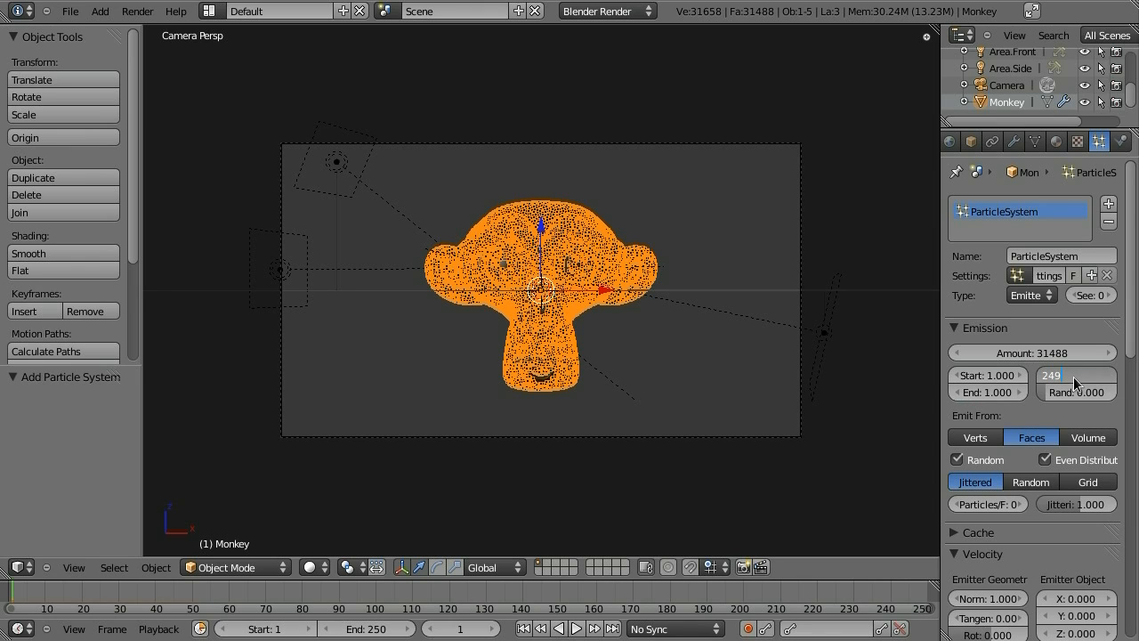
{"action": "key", "text": "Return"}
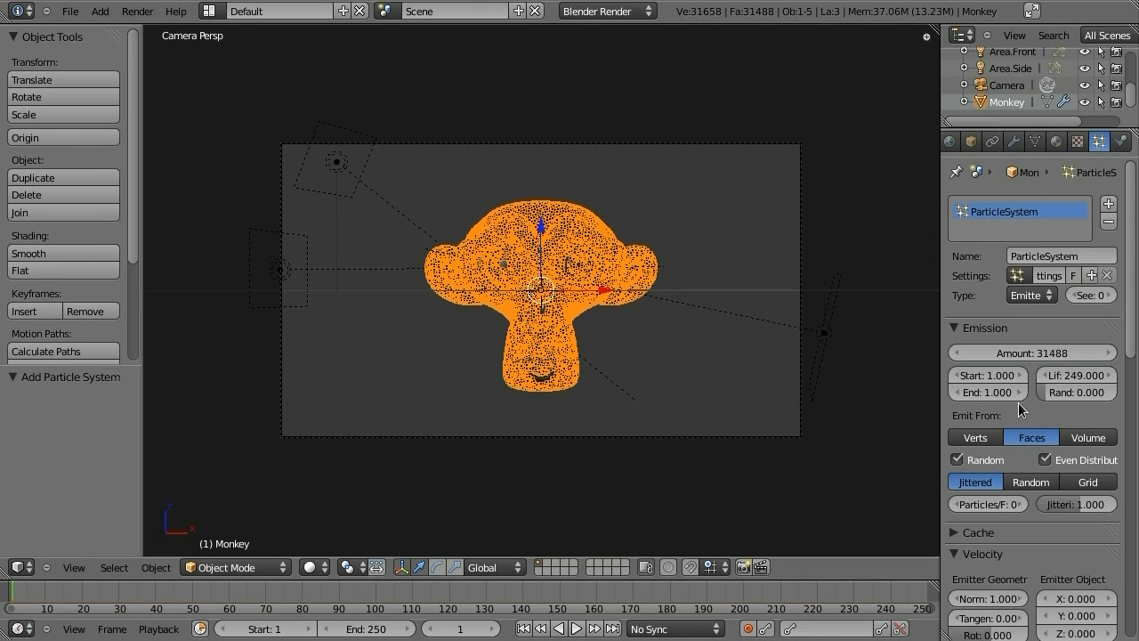
{"action": "left_click", "coordinate": [1091, 395]}
{"action": "type", "text": "0.2"}
{"action": "key", "text": "Return"}
Set the particles' normal emission velocity to 0
{"action": "left_click_drag", "start_coordinate": [1133, 310], "coordinate": [1132, 341]}
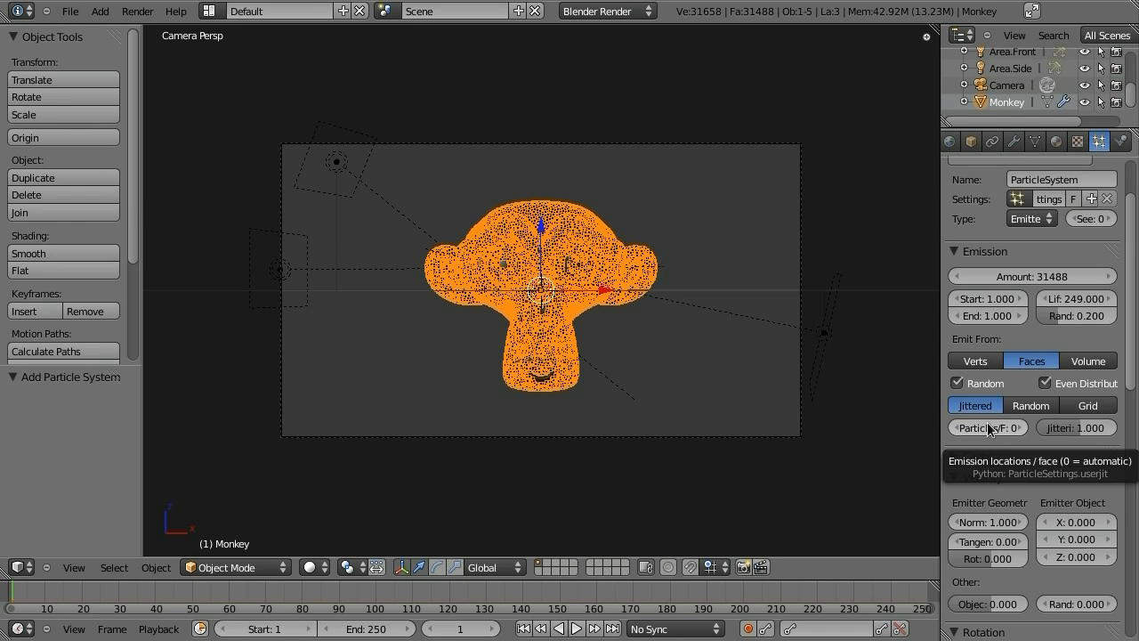
{"action": "left_click", "coordinate": [956, 255]}
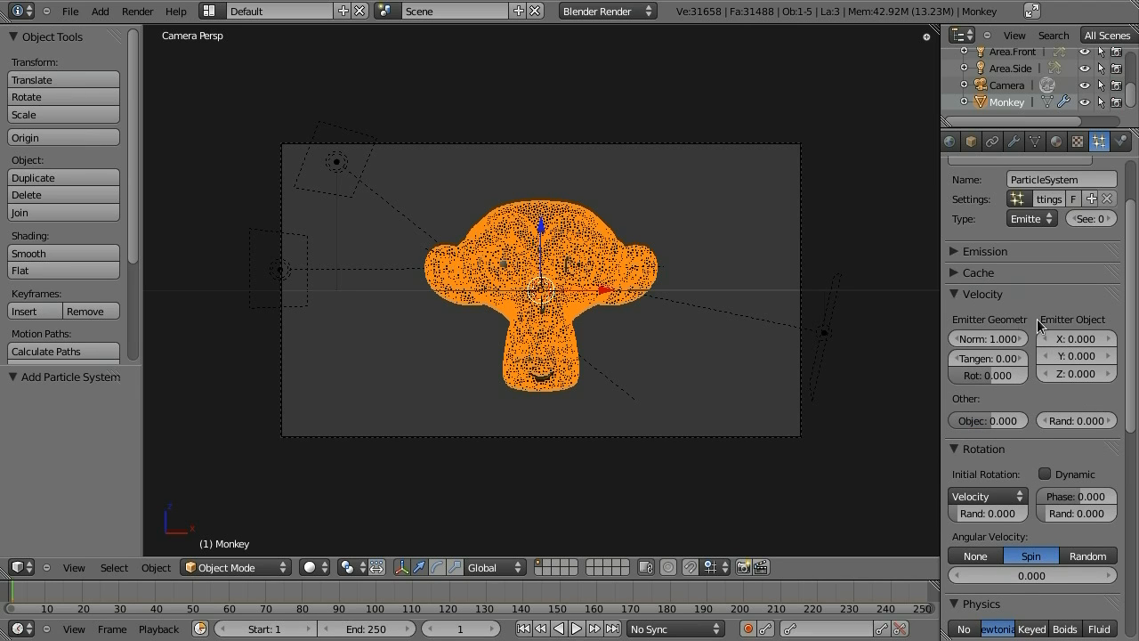
{"action": "left_click", "coordinate": [979, 339]}
{"action": "type", "text": "0"}
{"action": "key", "text": "Return"}
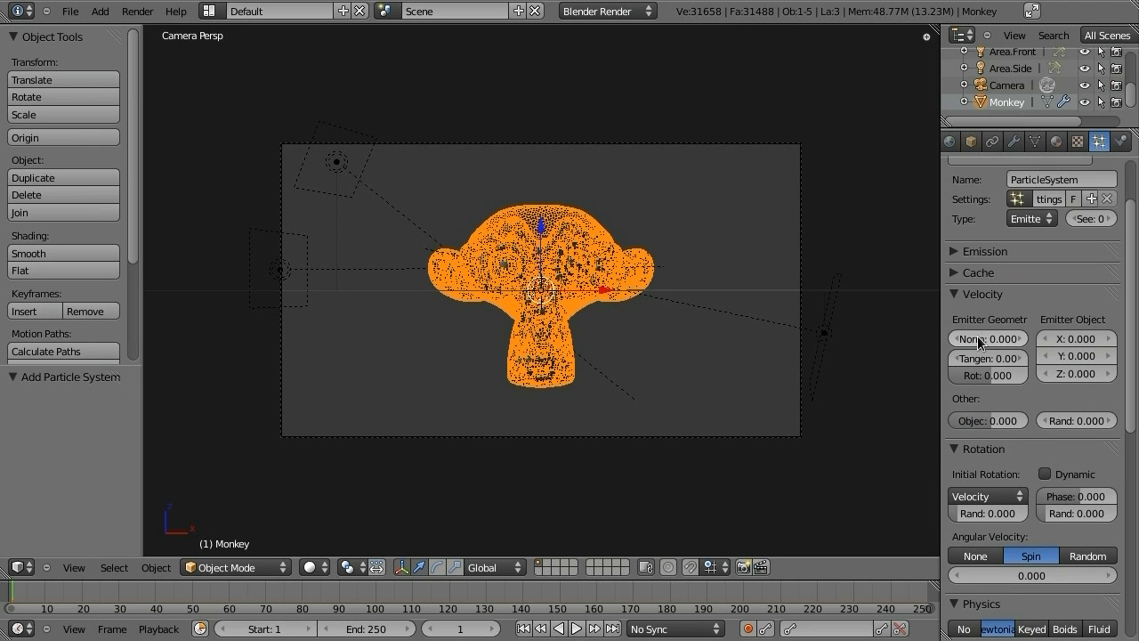
Enable dynamic rotation for the monkey's particles
{"action": "left_click", "coordinate": [960, 295]}
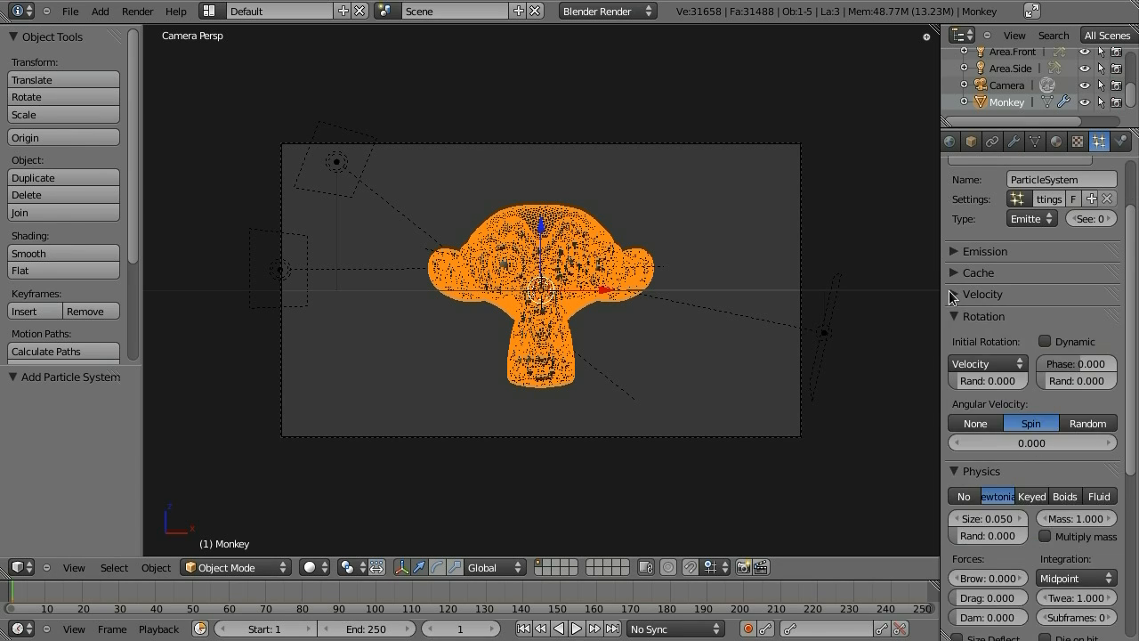
{"action": "left_click", "coordinate": [1043, 341]}
{"action": "left_click", "coordinate": [954, 315]}
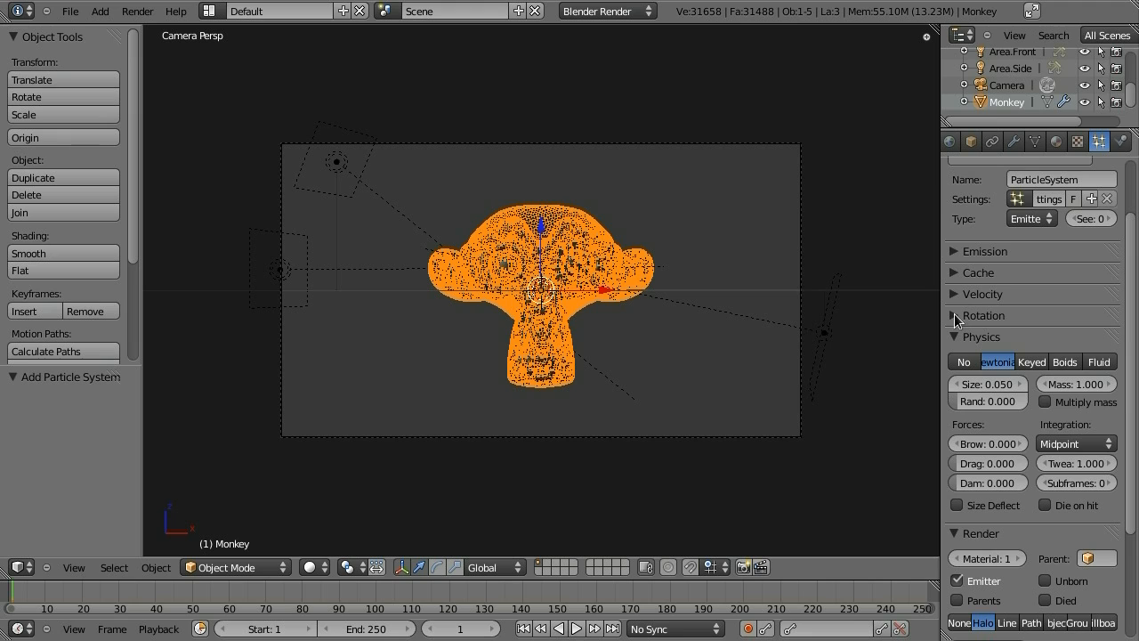
Set the particles to render as None and to display as points in the viewport
{"action": "left_click", "coordinate": [958, 341]}
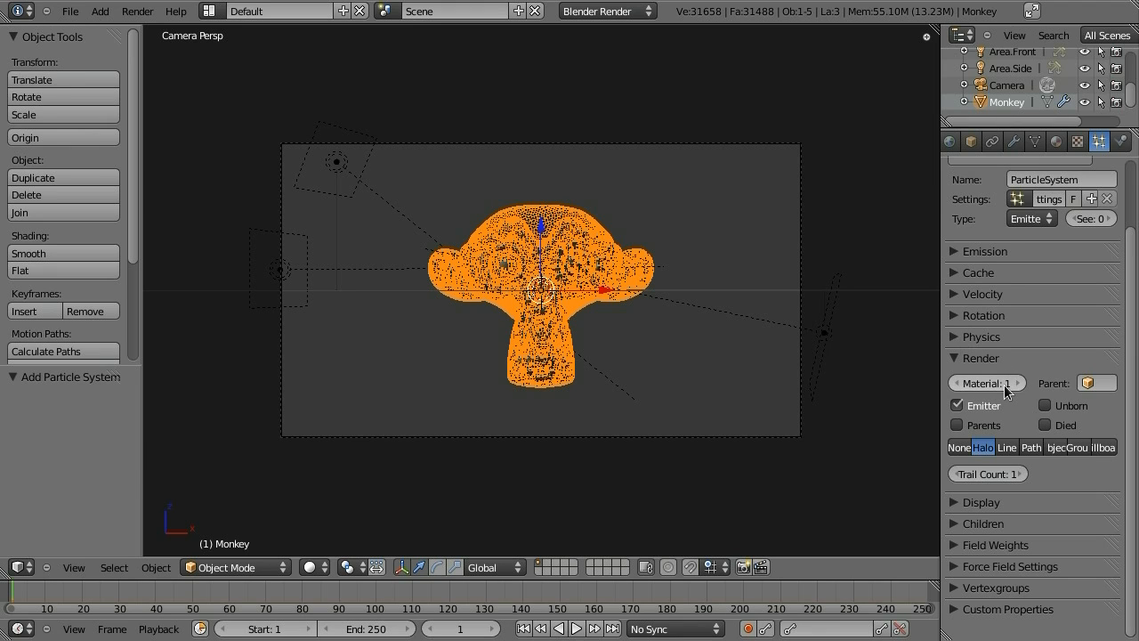
{"action": "left_click", "coordinate": [960, 448]}
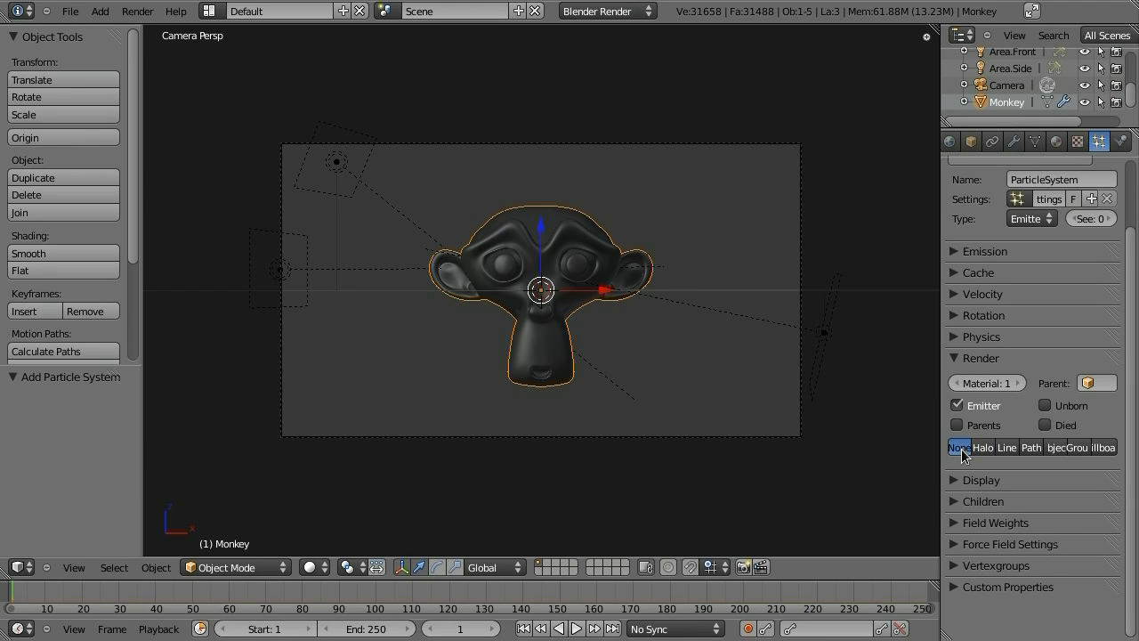
{"action": "left_click", "coordinate": [955, 360]}
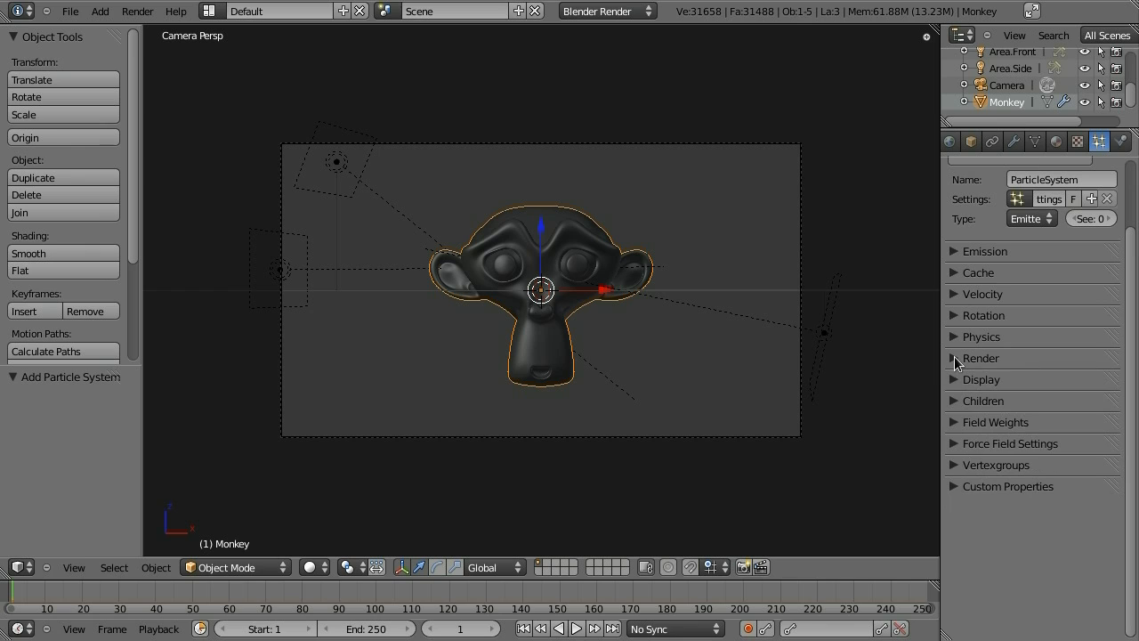
{"action": "left_click", "coordinate": [960, 380]}
{"action": "left_click", "coordinate": [1014, 405]}
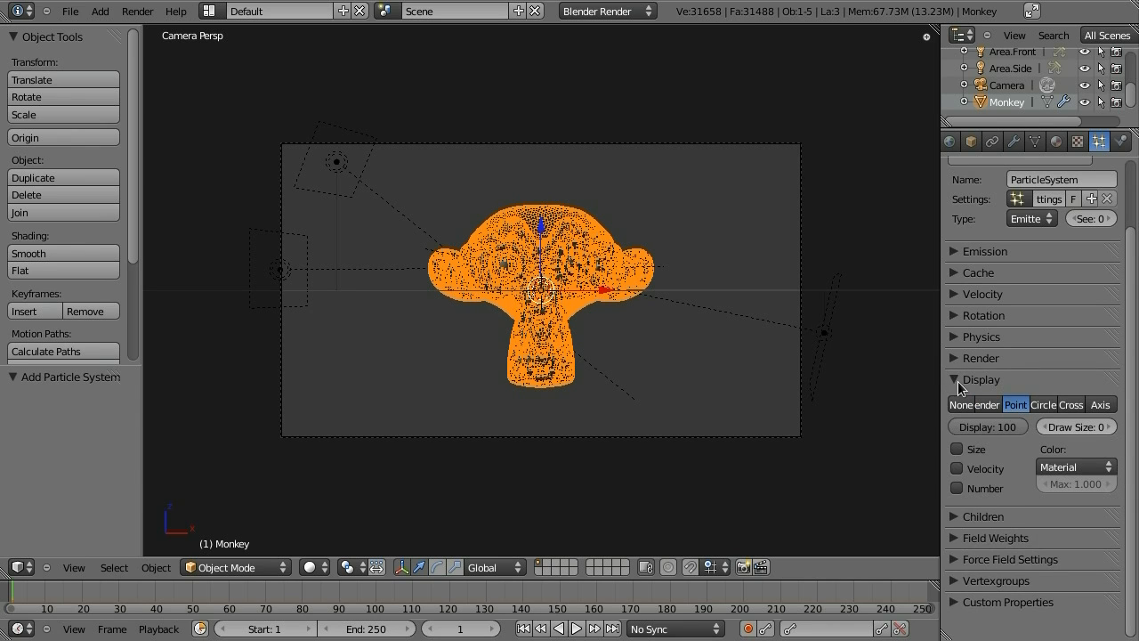
{"action": "left_click", "coordinate": [955, 380]}
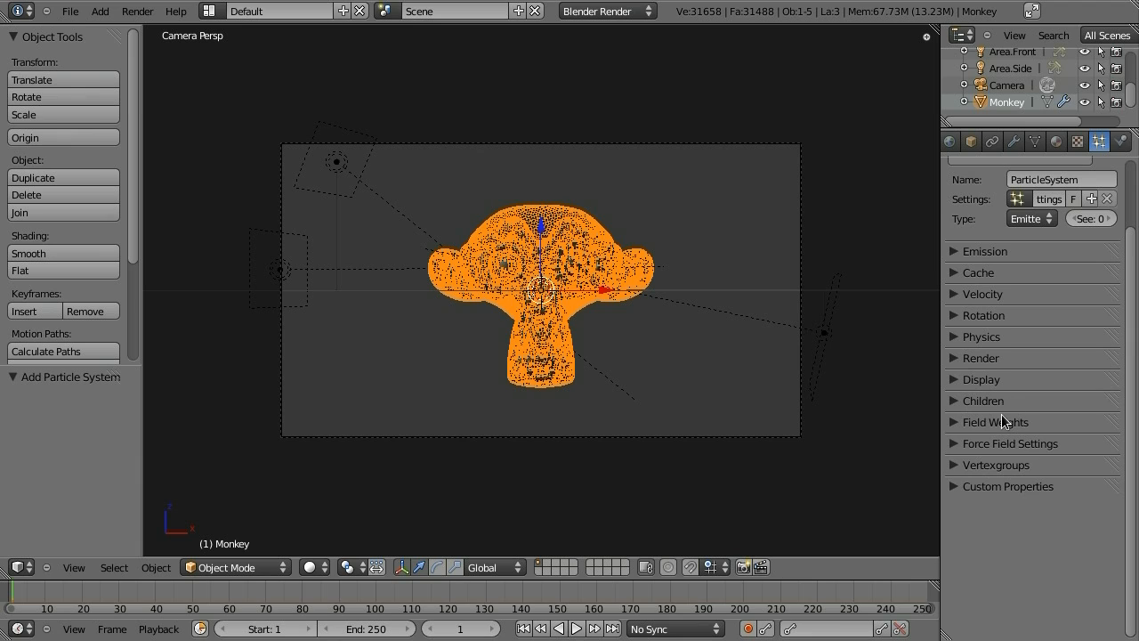
Set the gravity field weight of the particle system to 0
{"action": "left_click", "coordinate": [954, 424]}
{"action": "left_click", "coordinate": [972, 466]}
{"action": "type", "text": "0"}
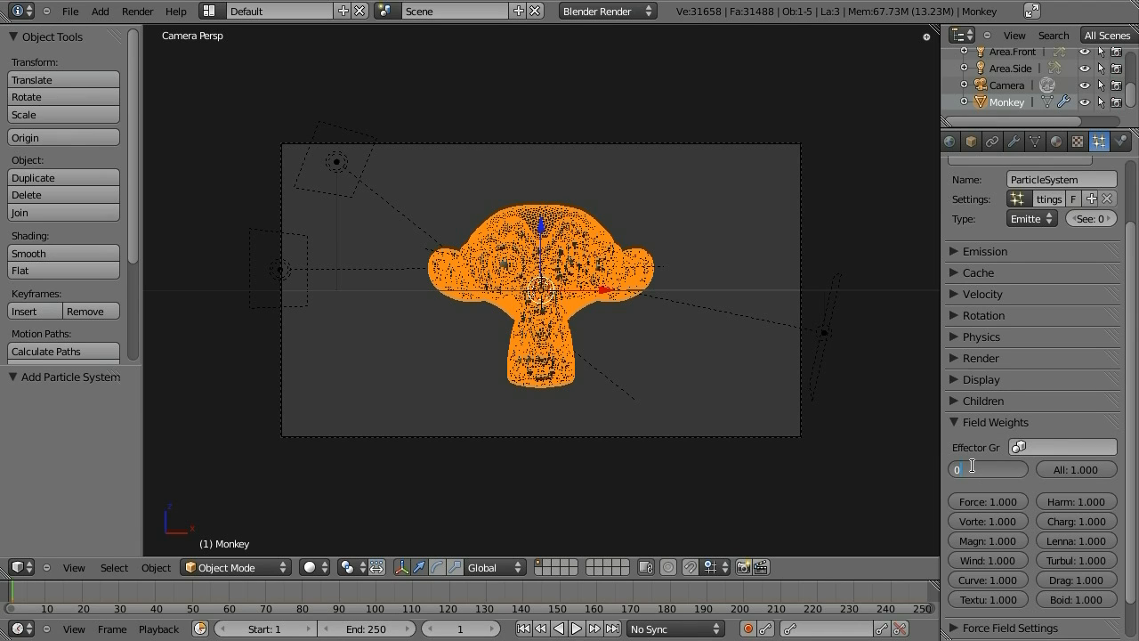
{"action": "key", "text": "Return"}
{"action": "left_click", "coordinate": [954, 422]}
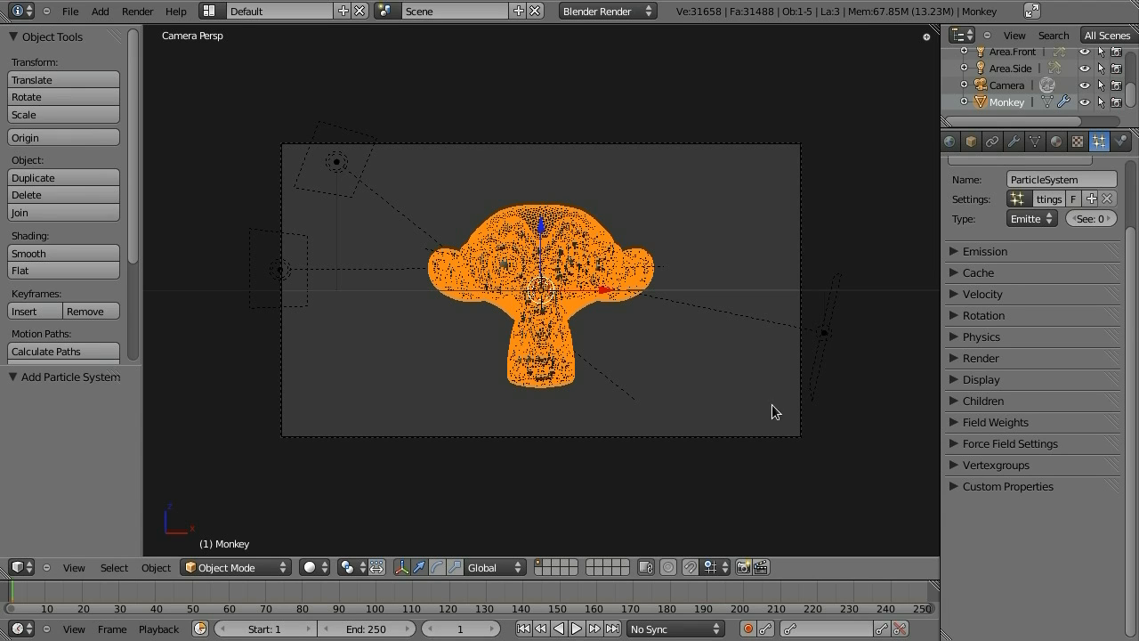
Add a Turbulence force field at the centre of the monkey
{"action": "scroll", "coordinate": [1135, 403], "scroll_direction": "up", "scroll_amount": 3}
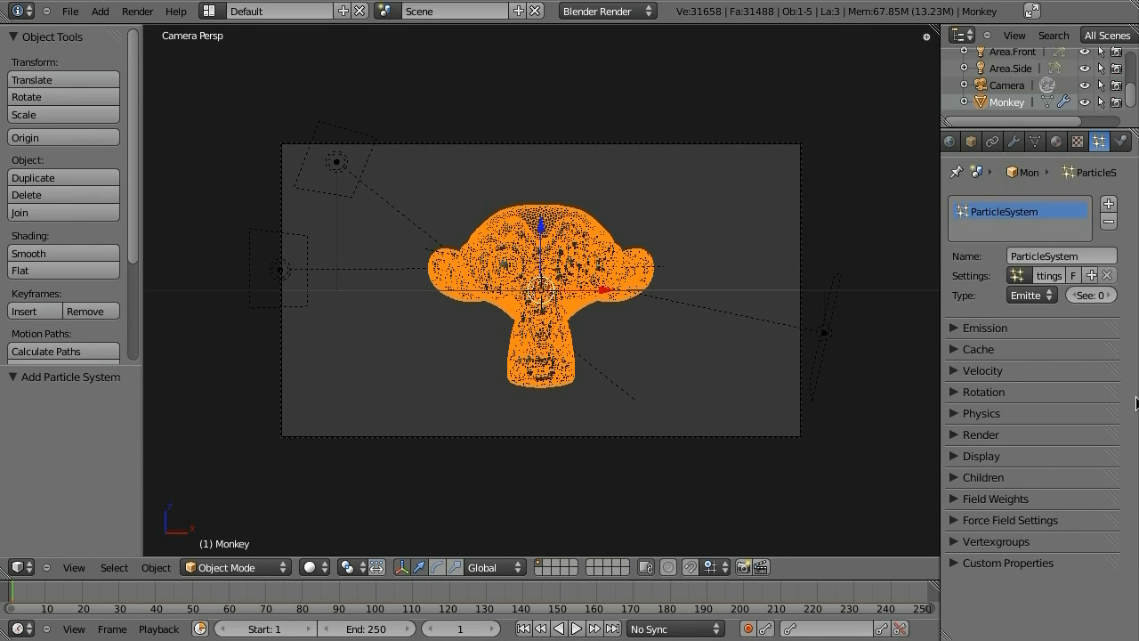
{"action": "left_click", "coordinate": [1121, 141]}
{"action": "key", "text": "shift+a"}
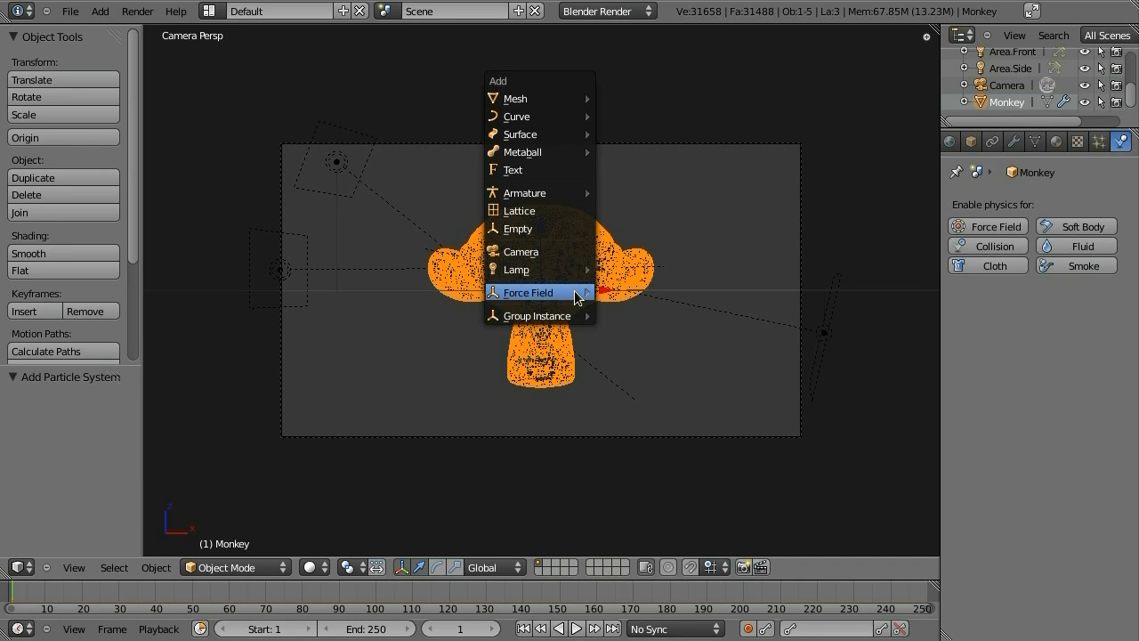
{"action": "mouse_move", "coordinate": [577, 296]}
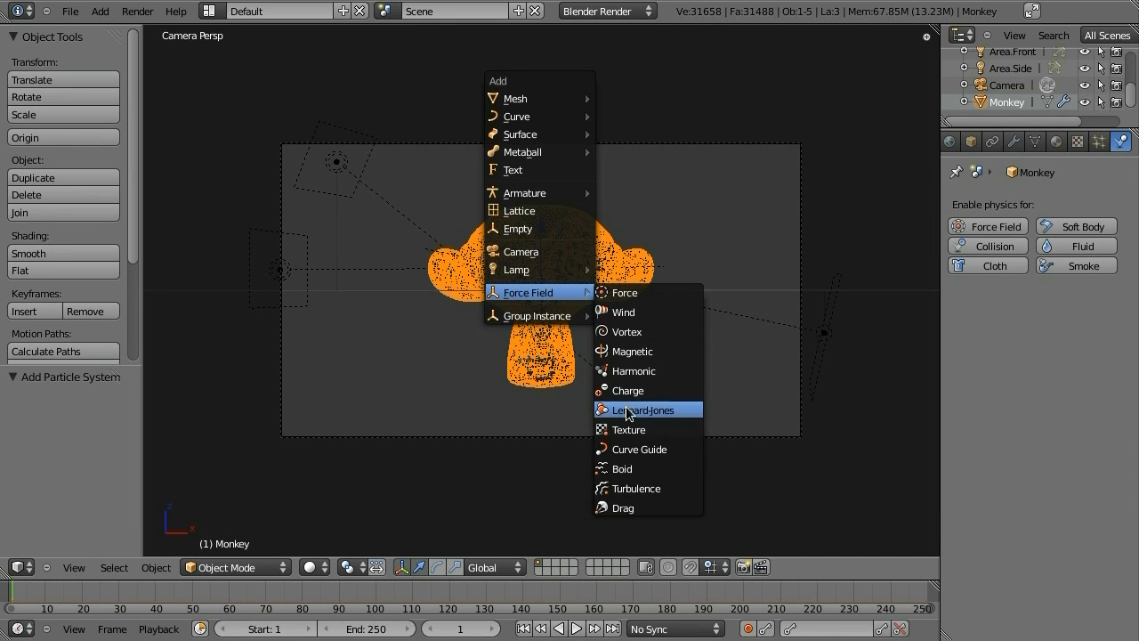
{"action": "left_click", "coordinate": [632, 487]}
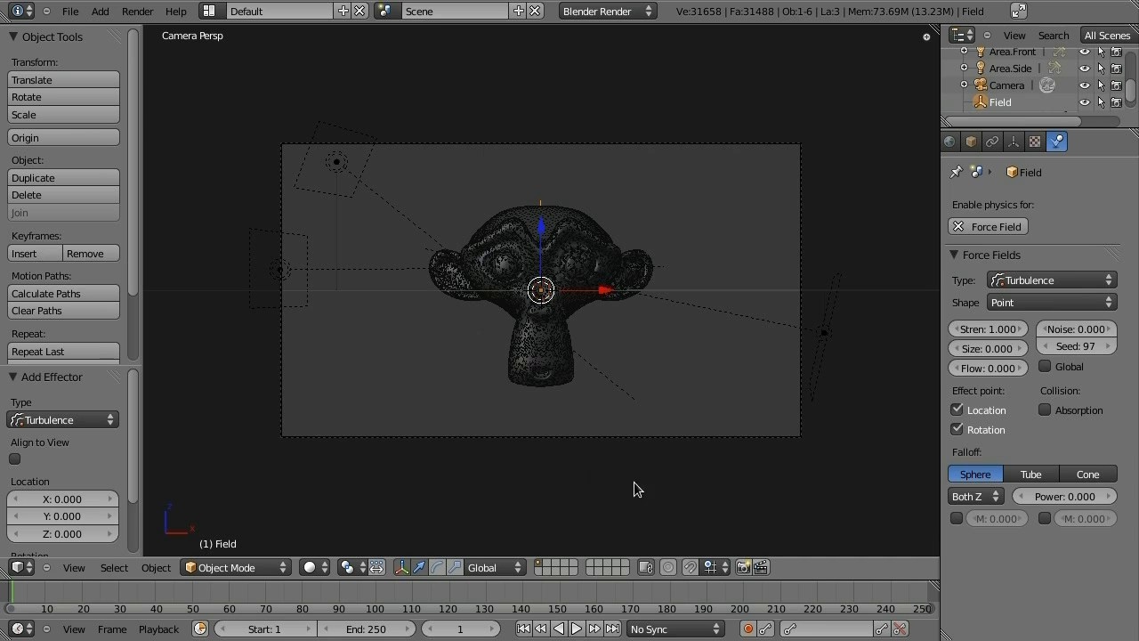
Set the turbulence field's strength to 0 and keyframe it at frame 1
{"action": "left_click", "coordinate": [992, 329]}
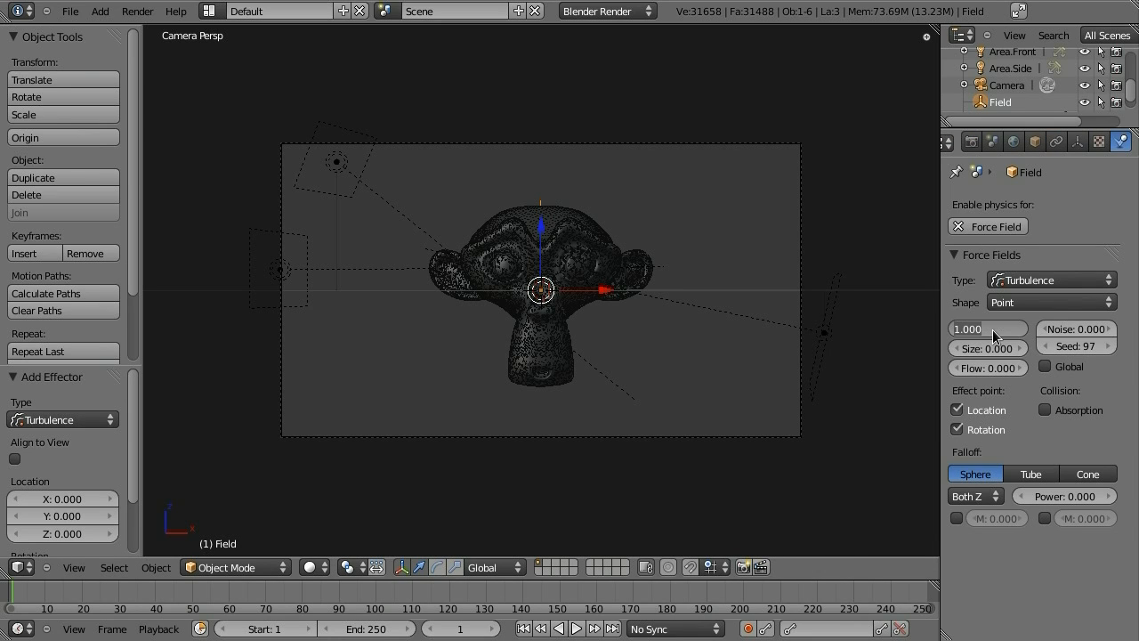
{"action": "type", "text": "0"}
{"action": "key", "text": "Return"}
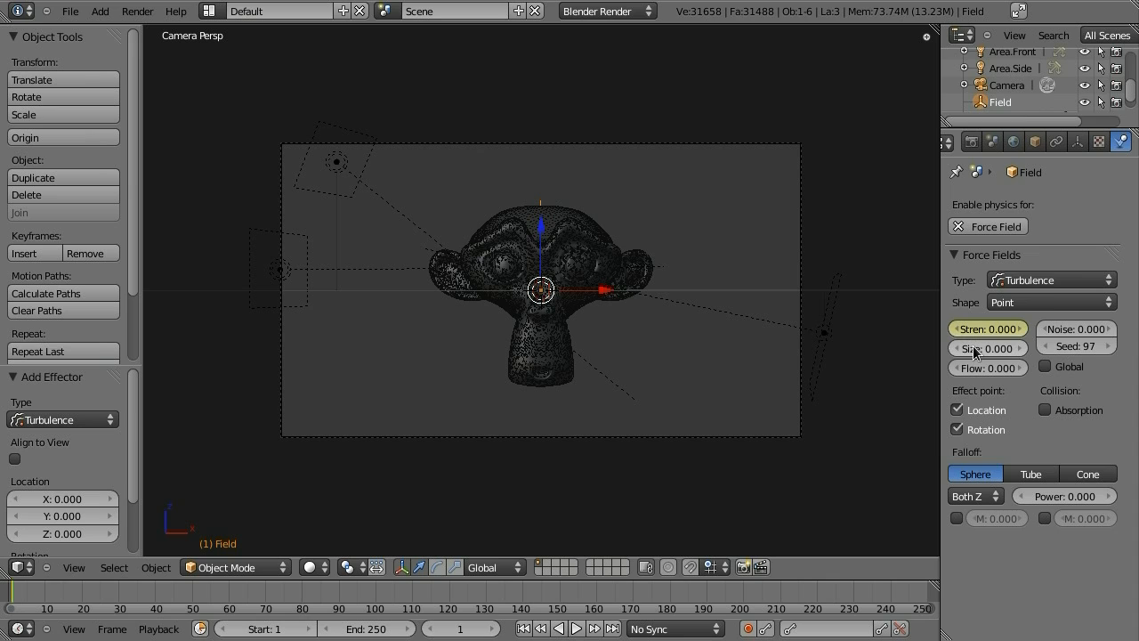
Set the turbulence field's size to 0.55 and its flow to 1.75
{"action": "left_click", "coordinate": [975, 349]}
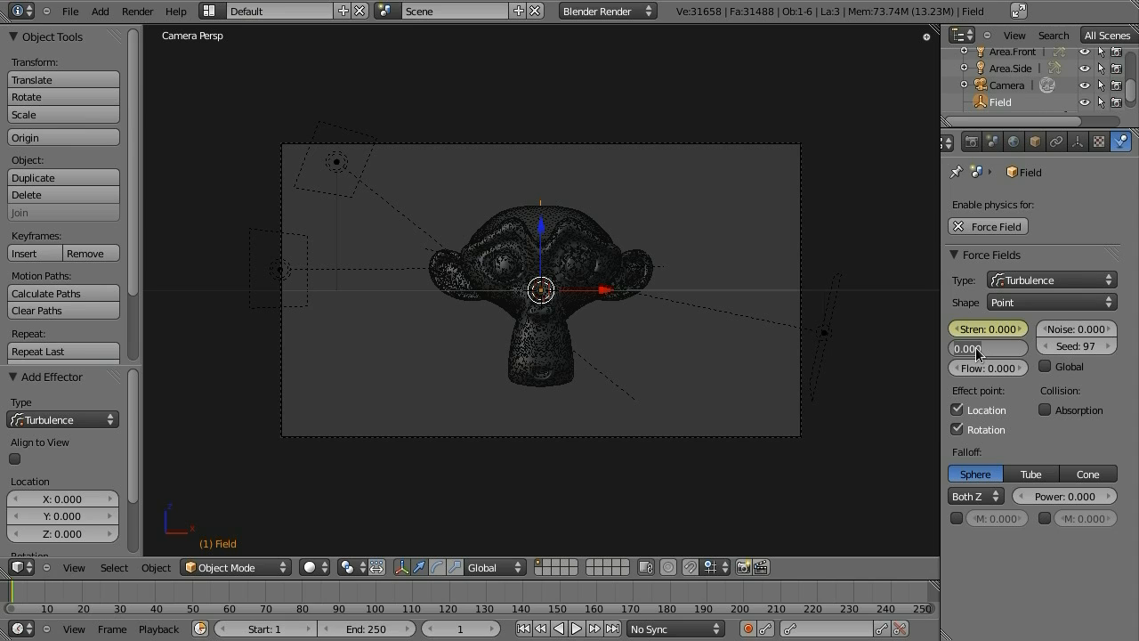
{"action": "type", "text": "0.55"}
{"action": "key", "text": "Return"}
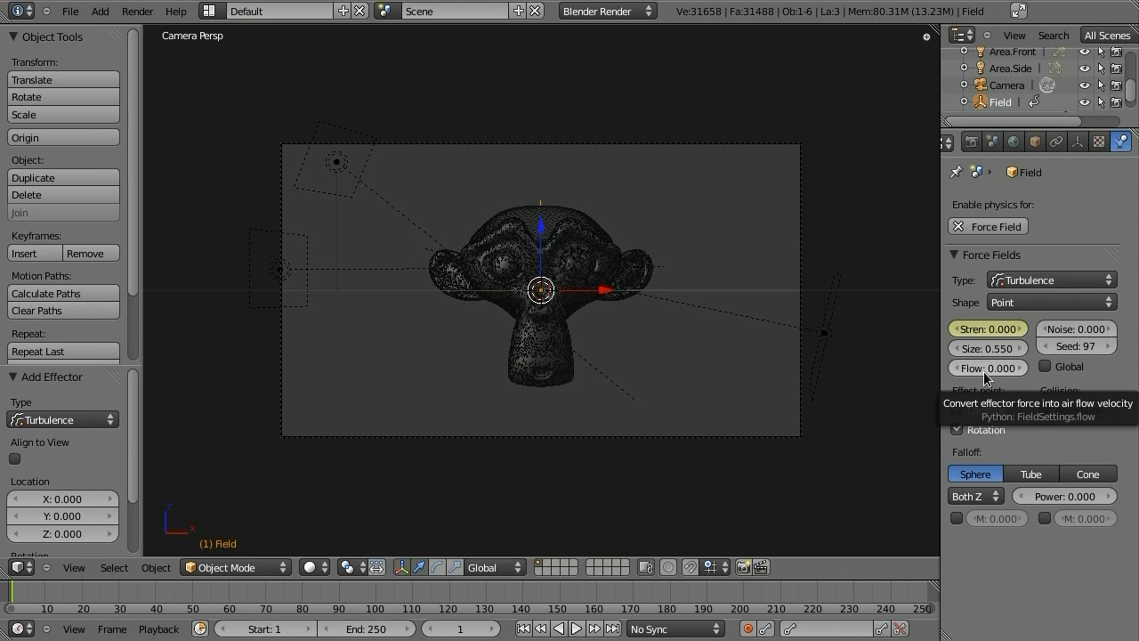
{"action": "left_click", "coordinate": [983, 369]}
{"action": "type", "text": "1"}
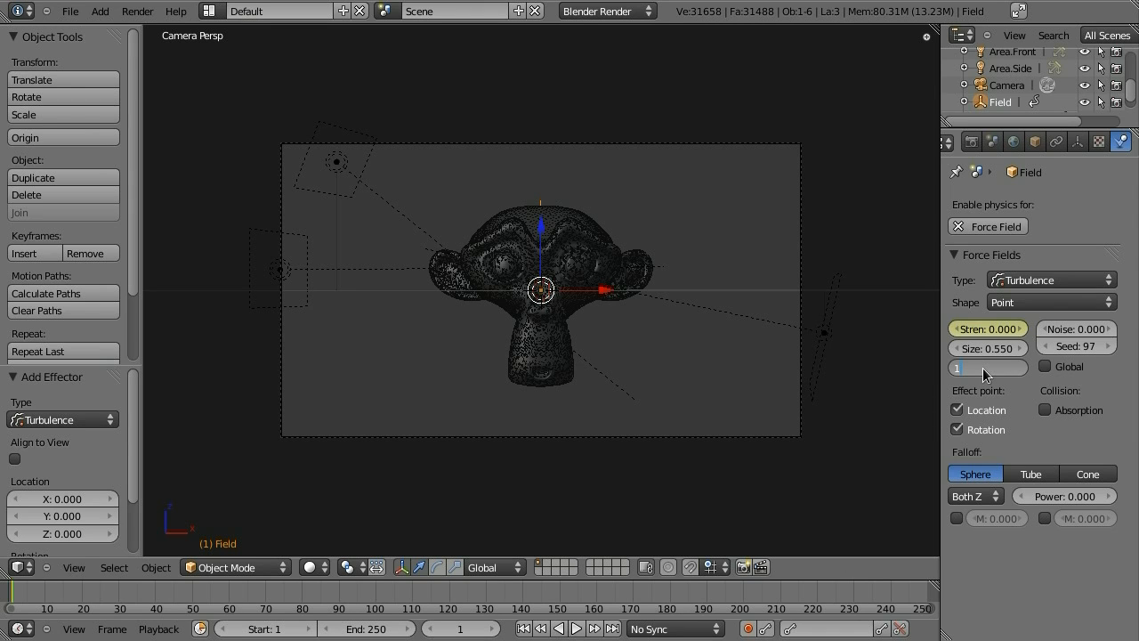
{"action": "type", "text": ".75"}
{"action": "key", "text": "Return"}
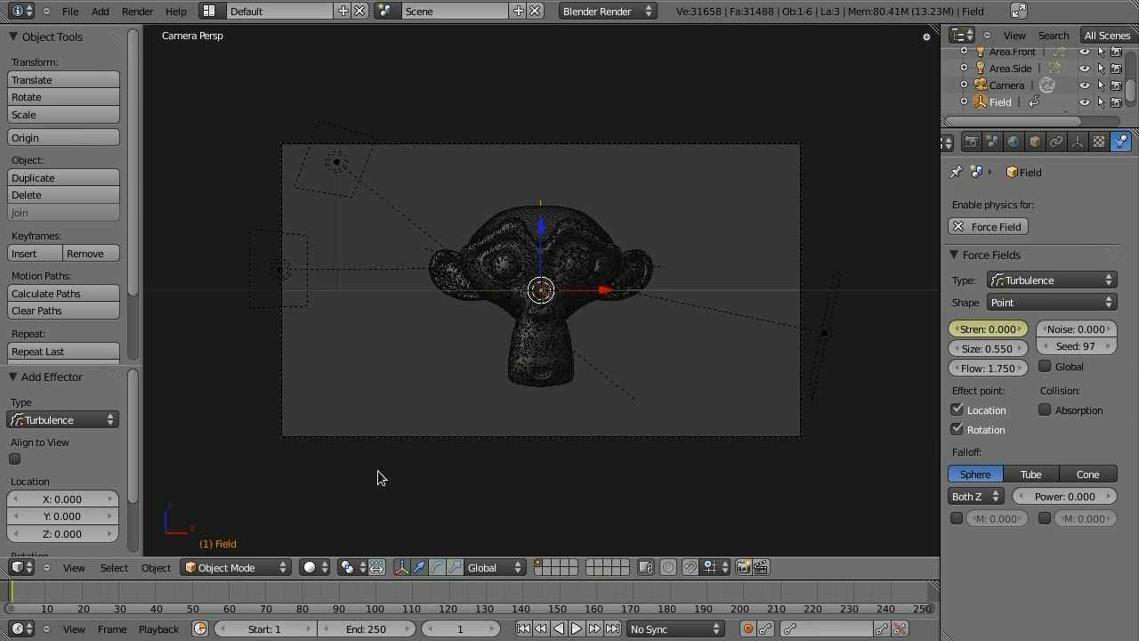
Keyframe the turbulence field's strength at 0 on frame 10 and at 1.5 on frame 14
{"action": "left_click", "coordinate": [47, 598]}
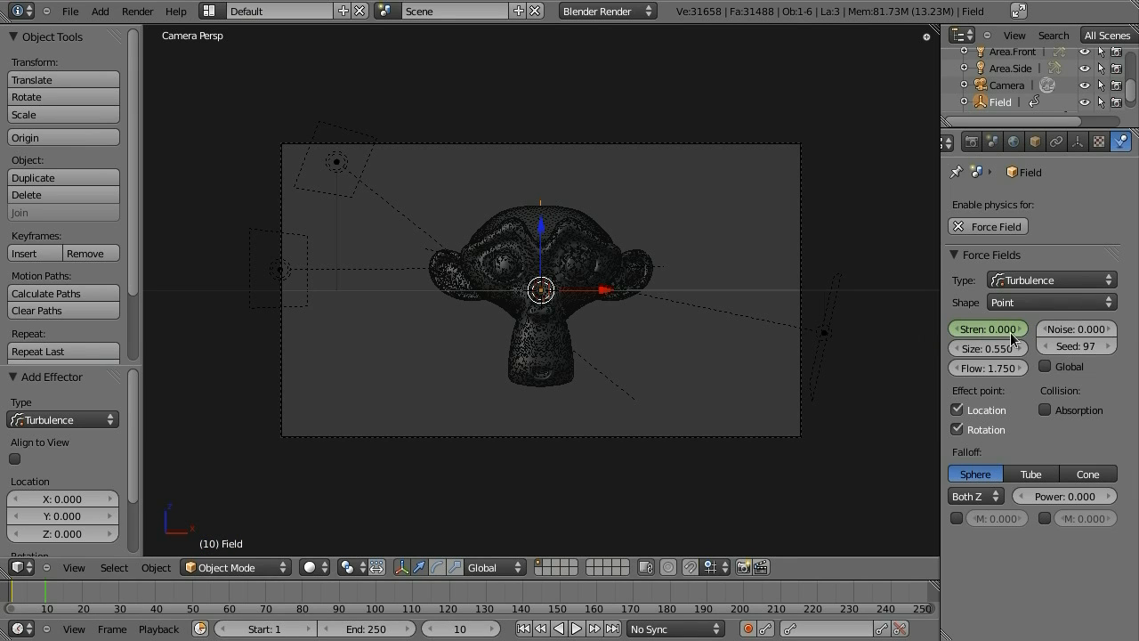
{"action": "key", "text": "i"}
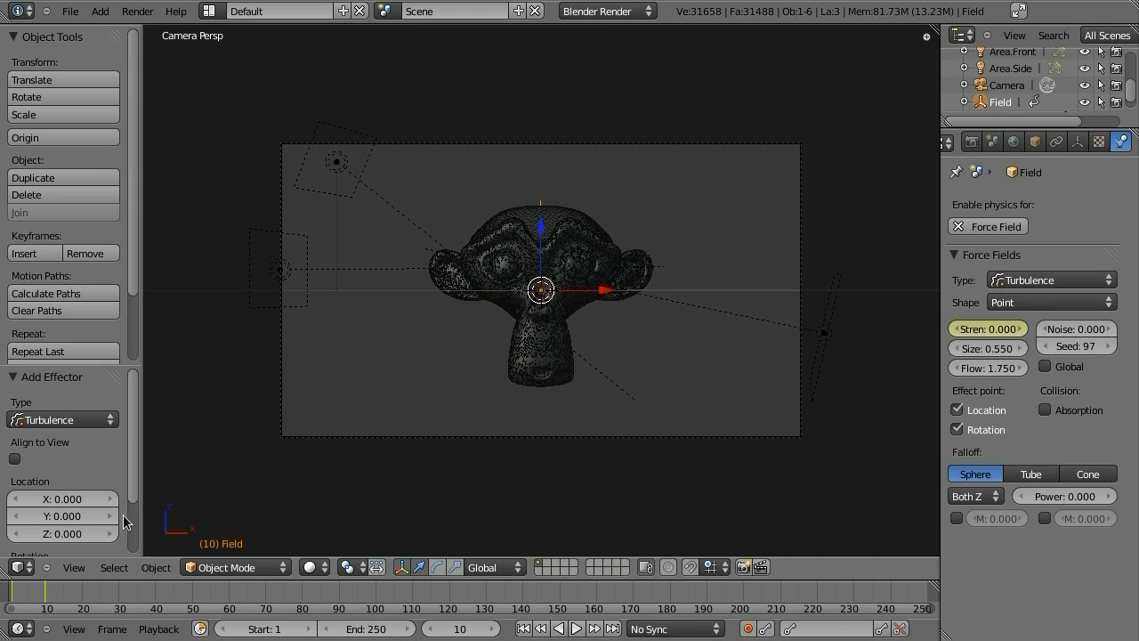
{"action": "key", "text": "Right"}
{"action": "key", "text": "Right"}
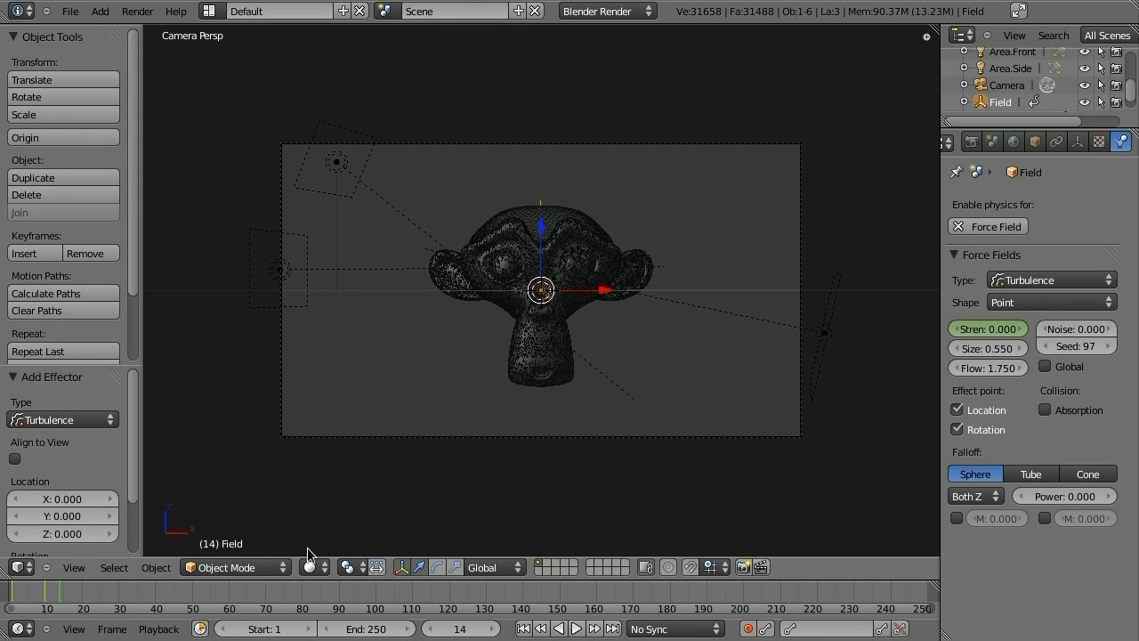
{"action": "left_click", "coordinate": [995, 331]}
{"action": "type", "text": "1.5"}
{"action": "key", "text": "Return"}
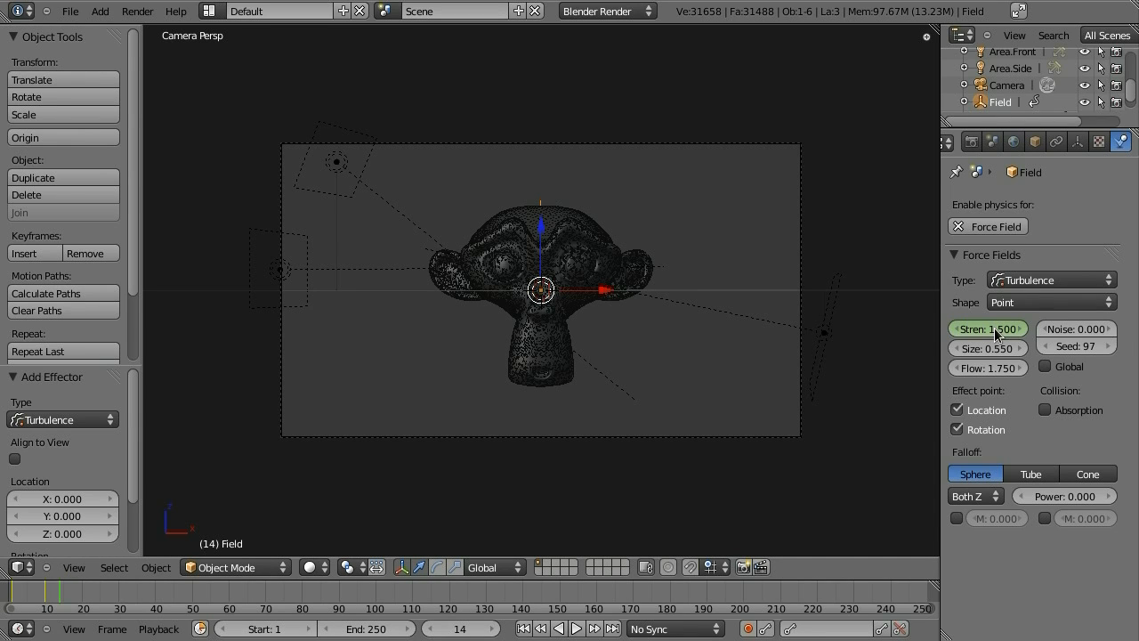
{"action": "key", "text": "i"}
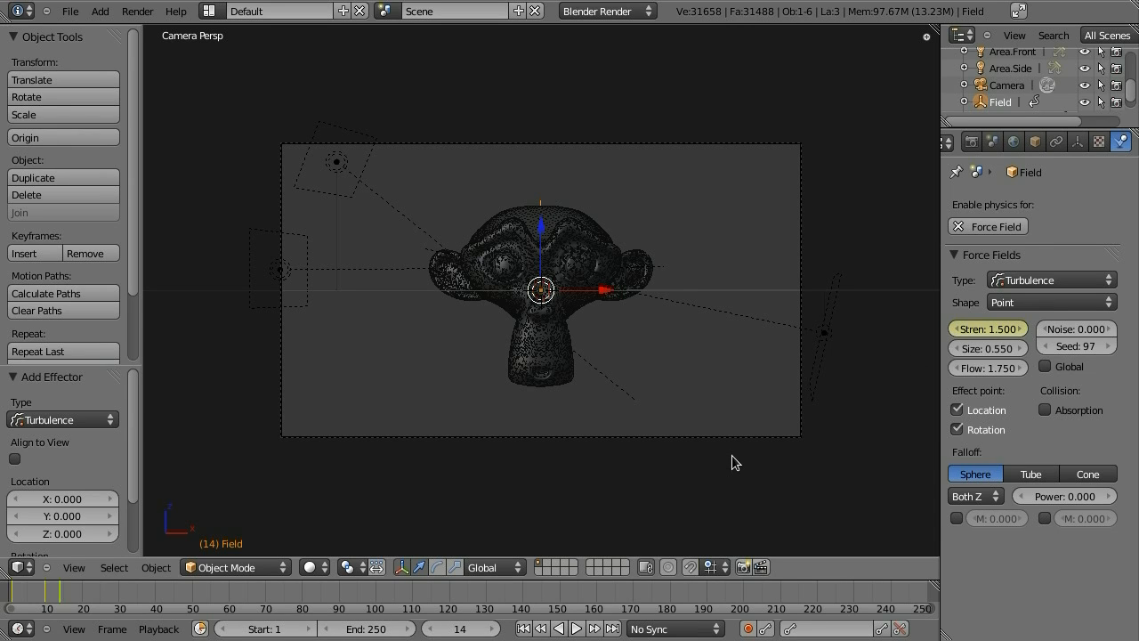
Enable the disk cache with light compression for the monkey's particle system and bake the simulation
{"action": "right_click", "coordinate": [598, 267]}
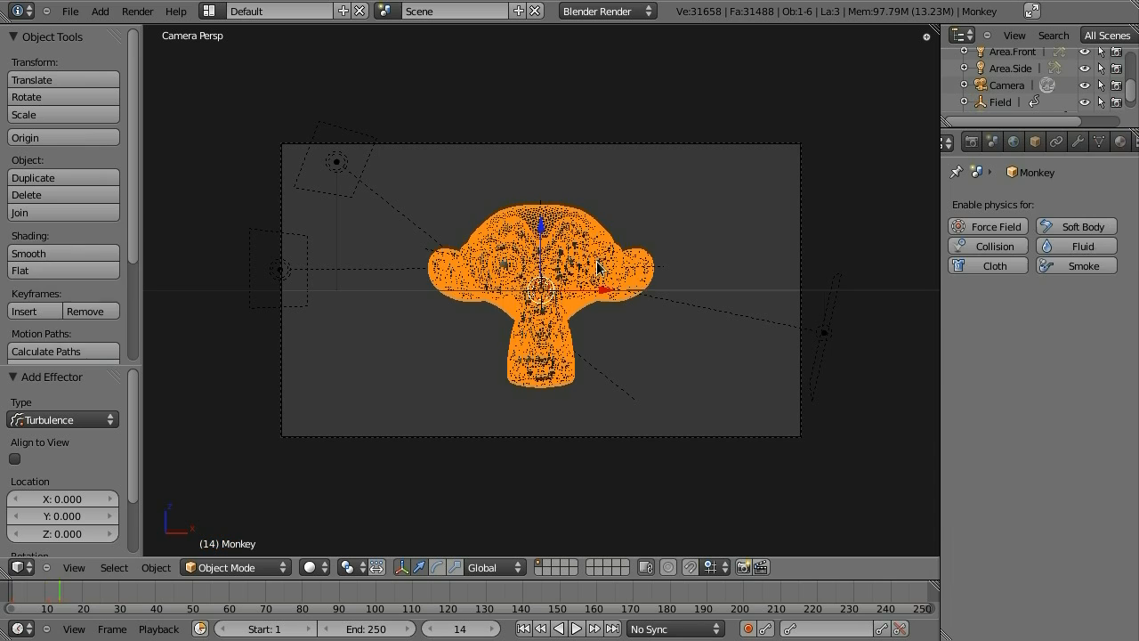
{"action": "scroll", "coordinate": [1103, 142], "scroll_direction": "down", "scroll_amount": 3}
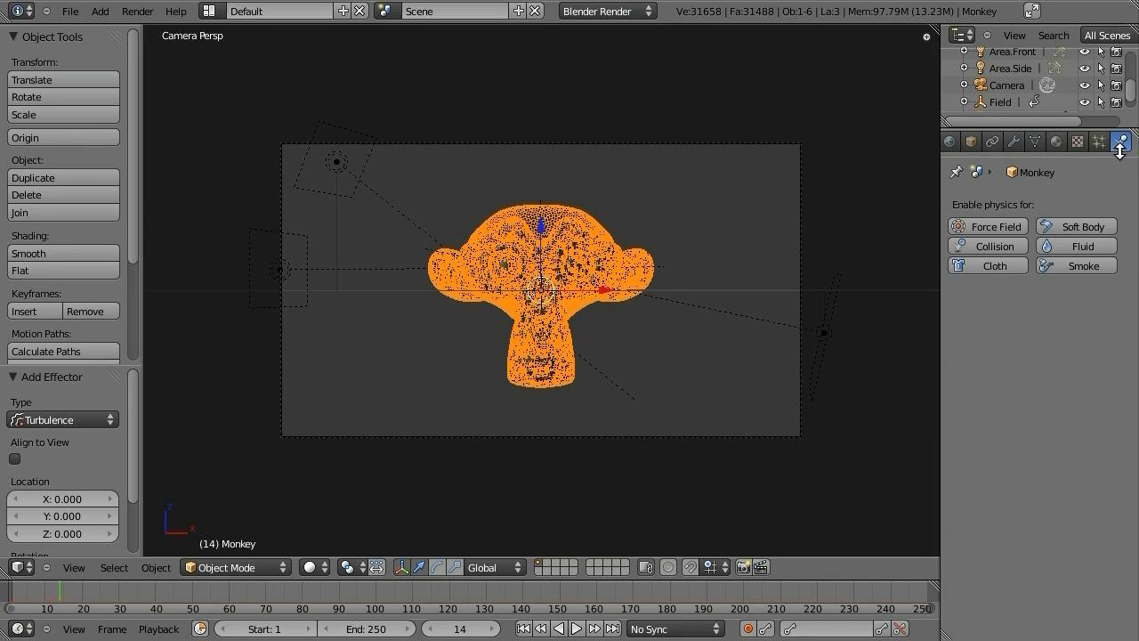
{"action": "left_click", "coordinate": [1099, 141]}
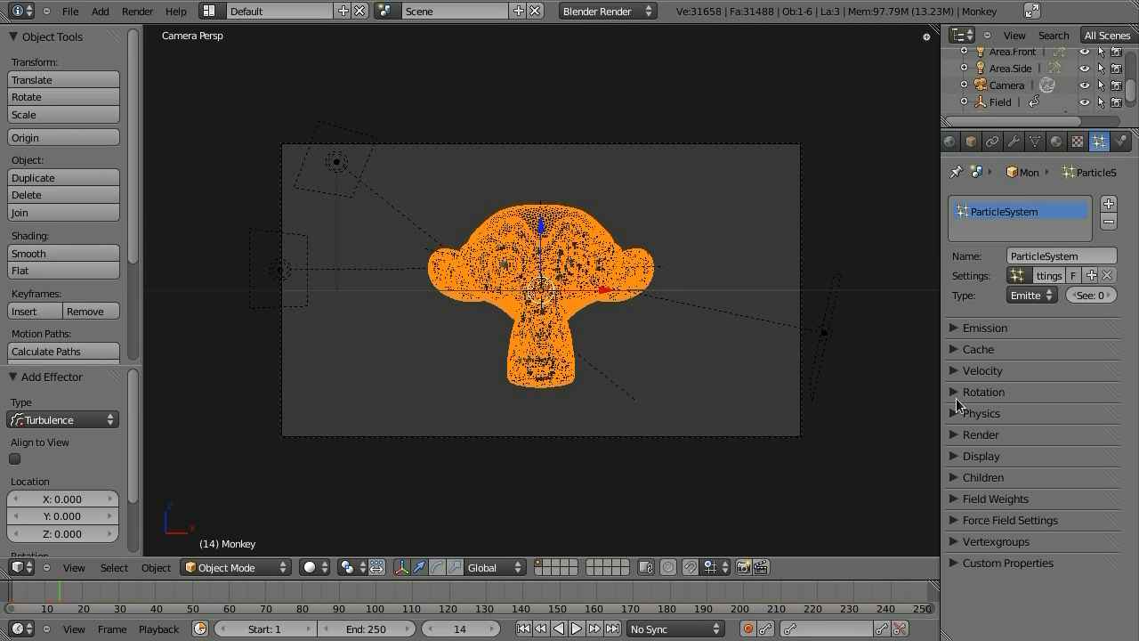
{"action": "left_click", "coordinate": [956, 350]}
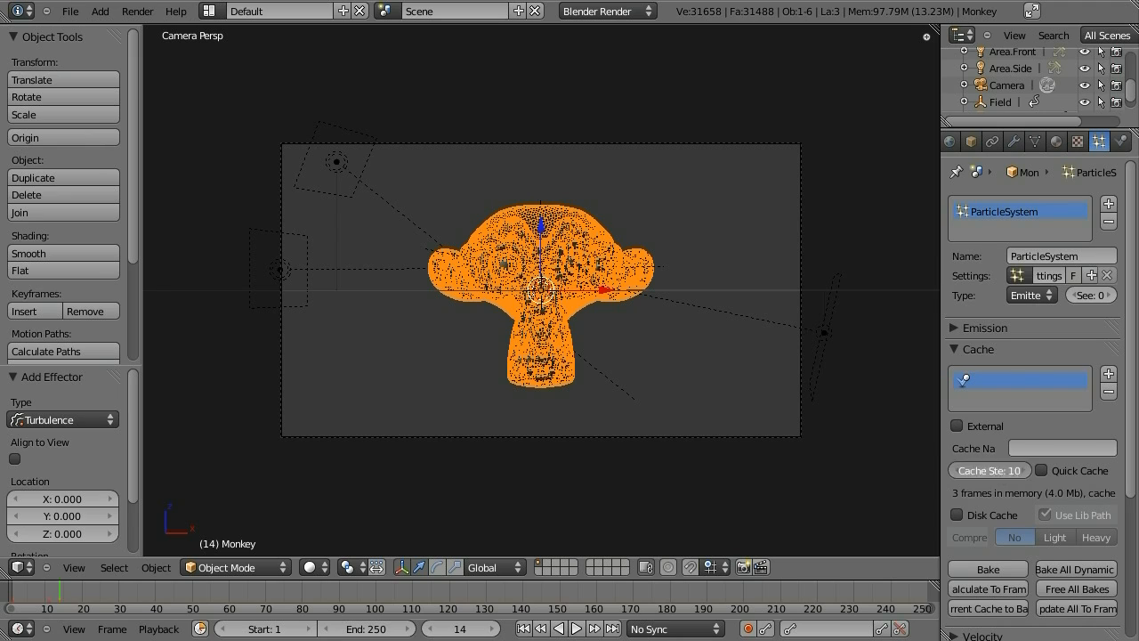
{"action": "left_click", "coordinate": [958, 515]}
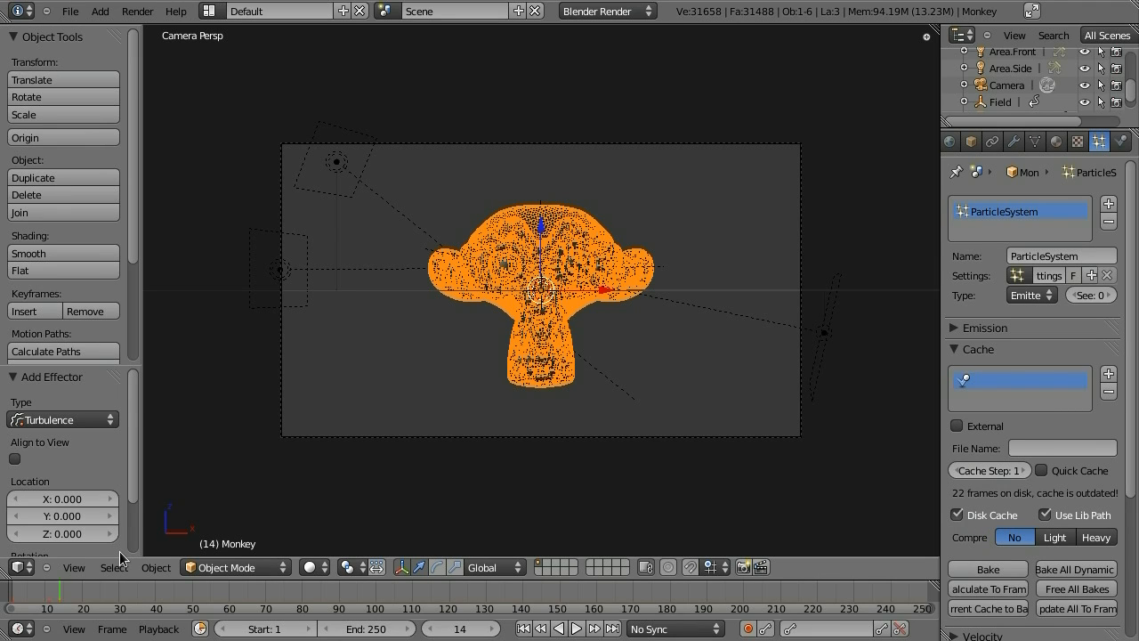
{"action": "left_click", "coordinate": [10, 591]}
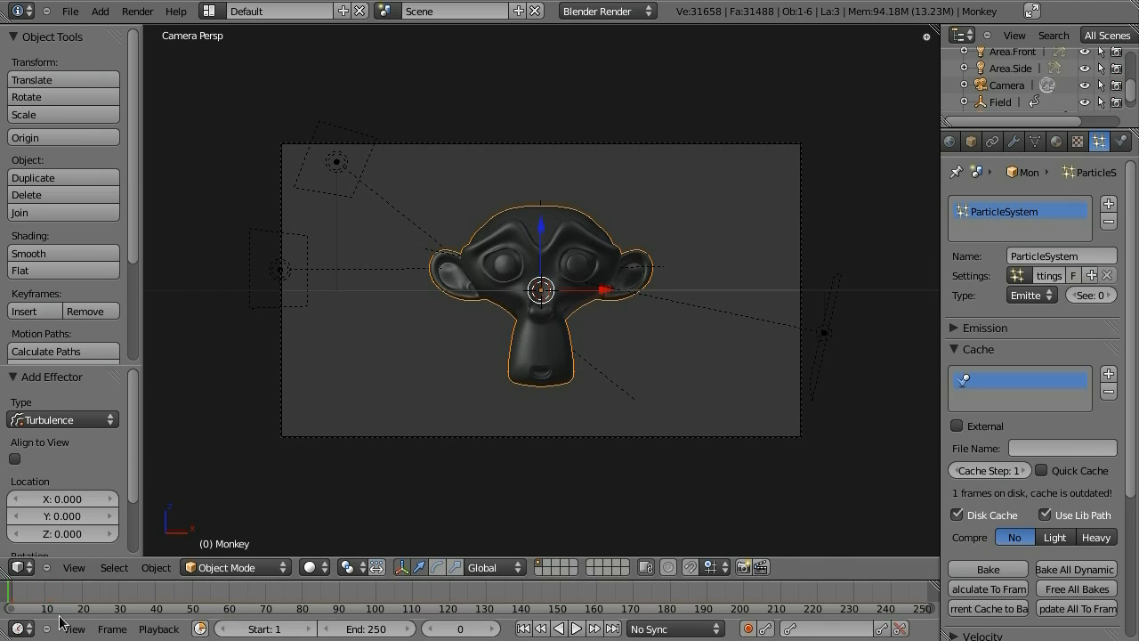
{"action": "left_click", "coordinate": [1055, 538]}
{"action": "scroll", "coordinate": [1132, 489], "scroll_direction": "down", "scroll_amount": 1}
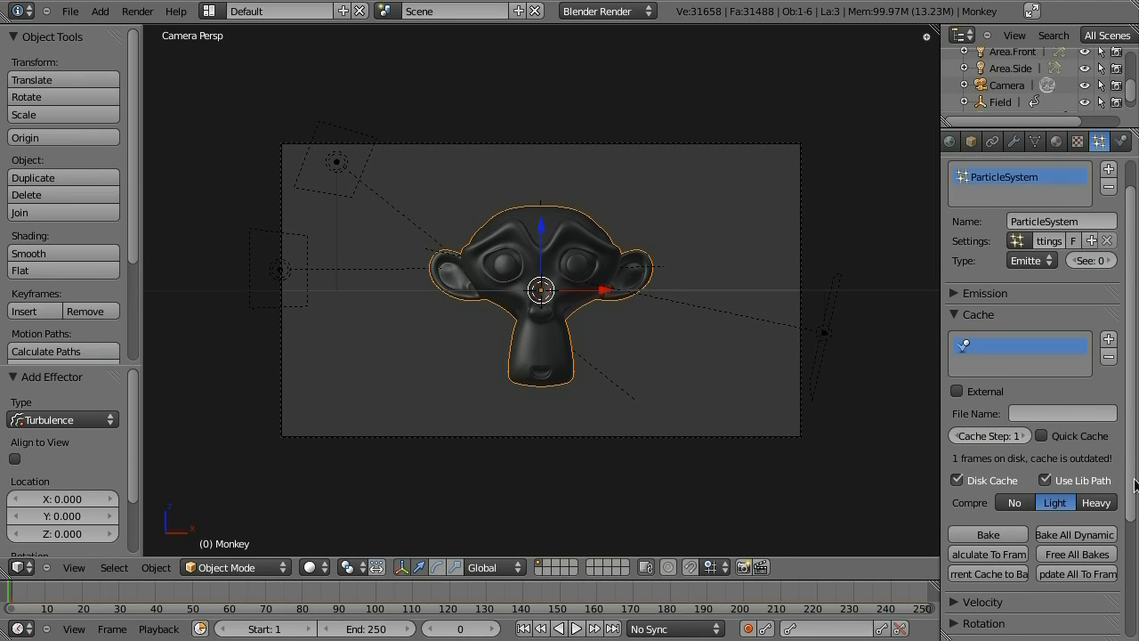
{"action": "scroll", "coordinate": [1135, 483], "scroll_direction": "down", "scroll_amount": 2}
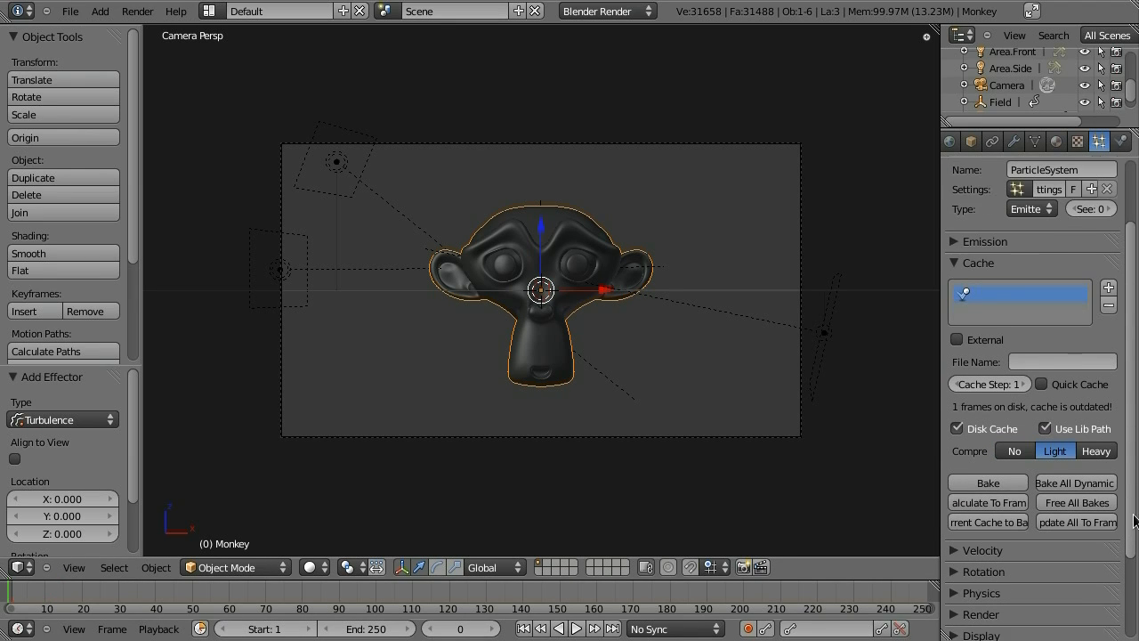
{"action": "left_click", "coordinate": [1003, 478]}
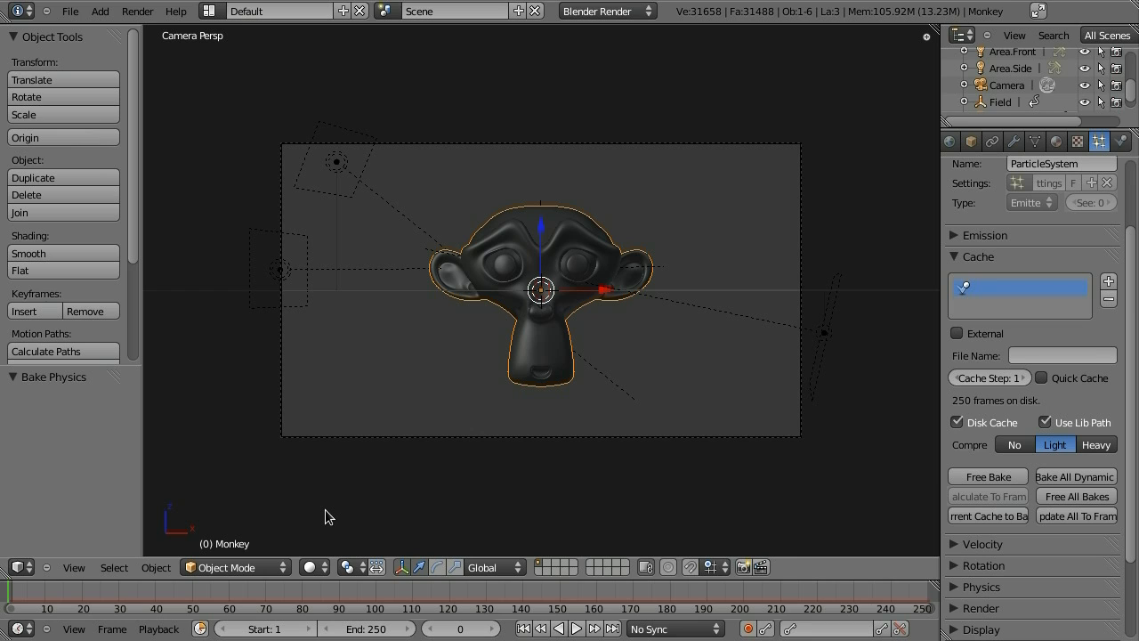
Play back the baked particle animation and review the turbulence field's settings while it runs
{"action": "key", "text": "alt+a"}
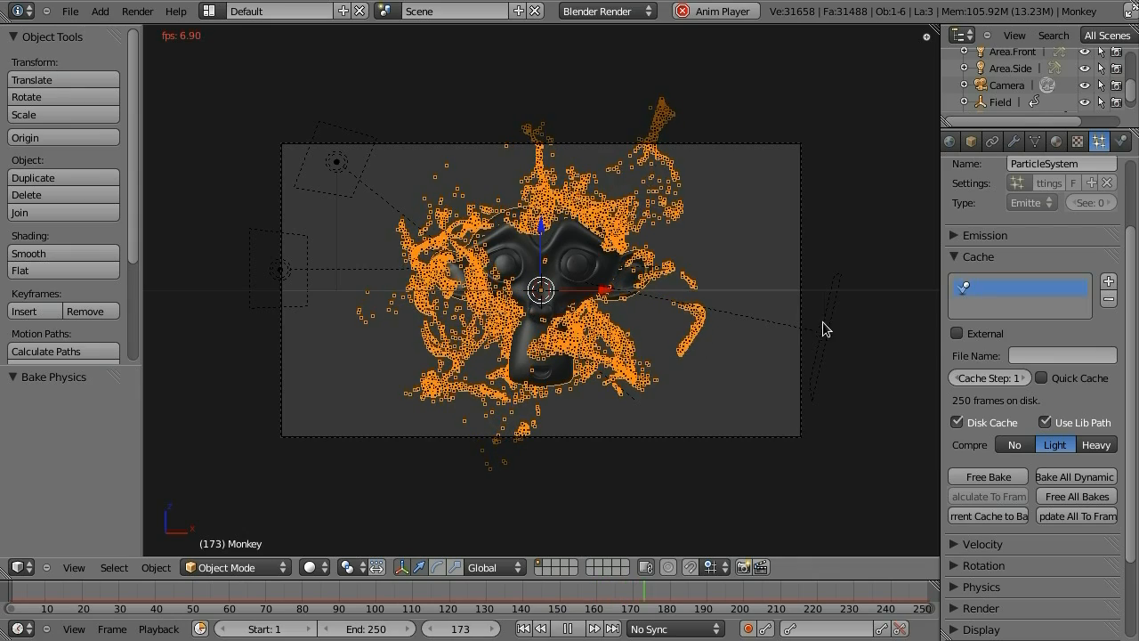
{"action": "left_click", "coordinate": [1000, 101]}
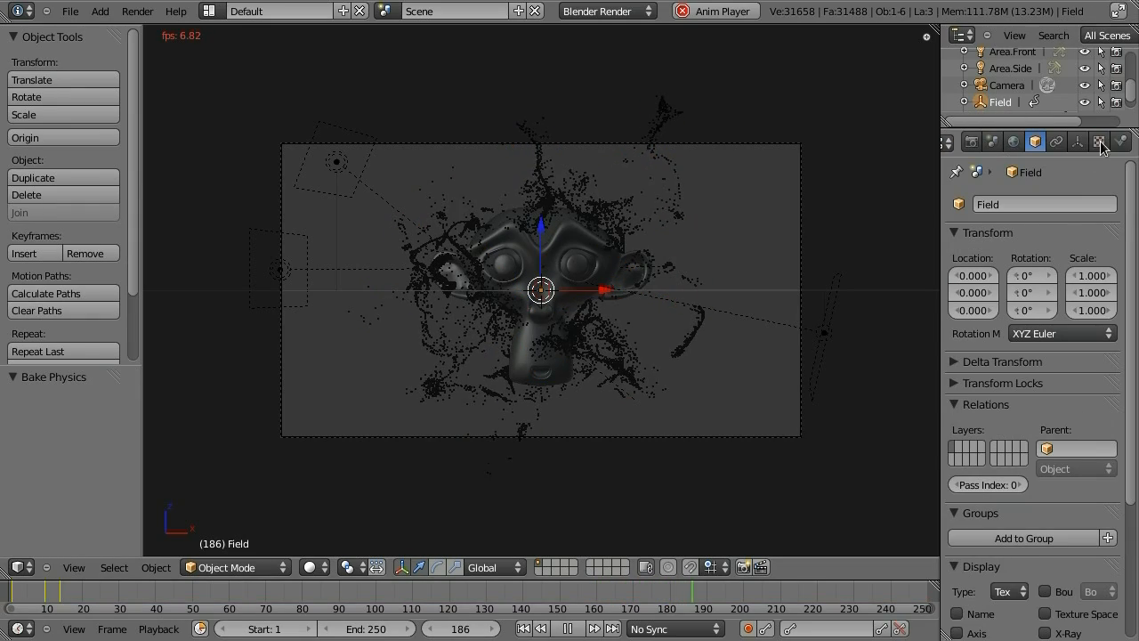
{"action": "left_click", "coordinate": [1123, 141]}
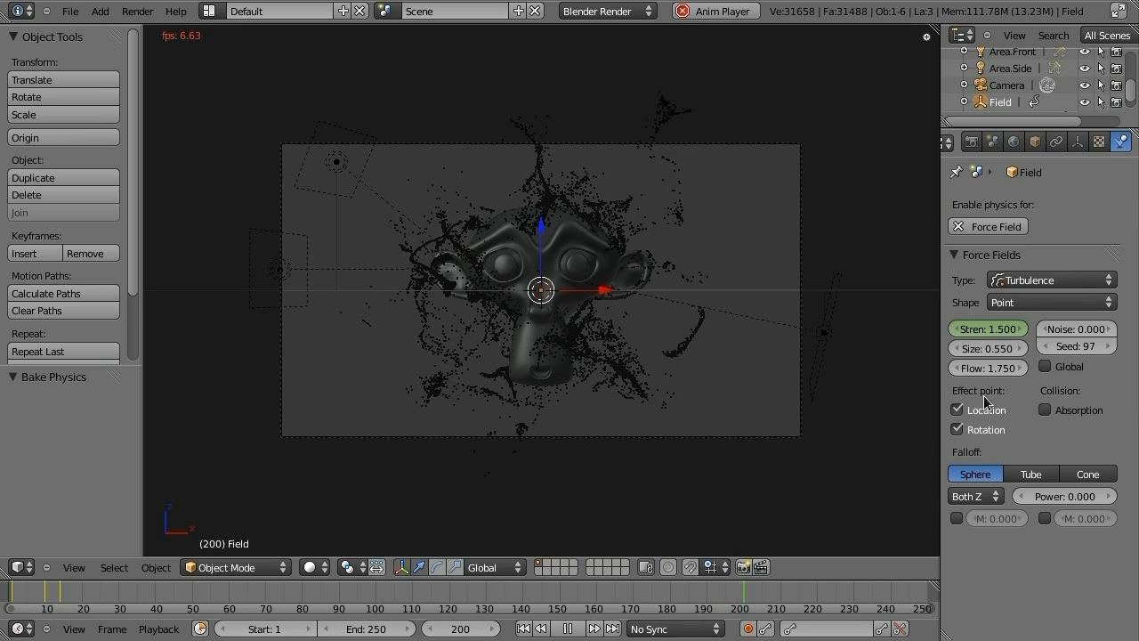
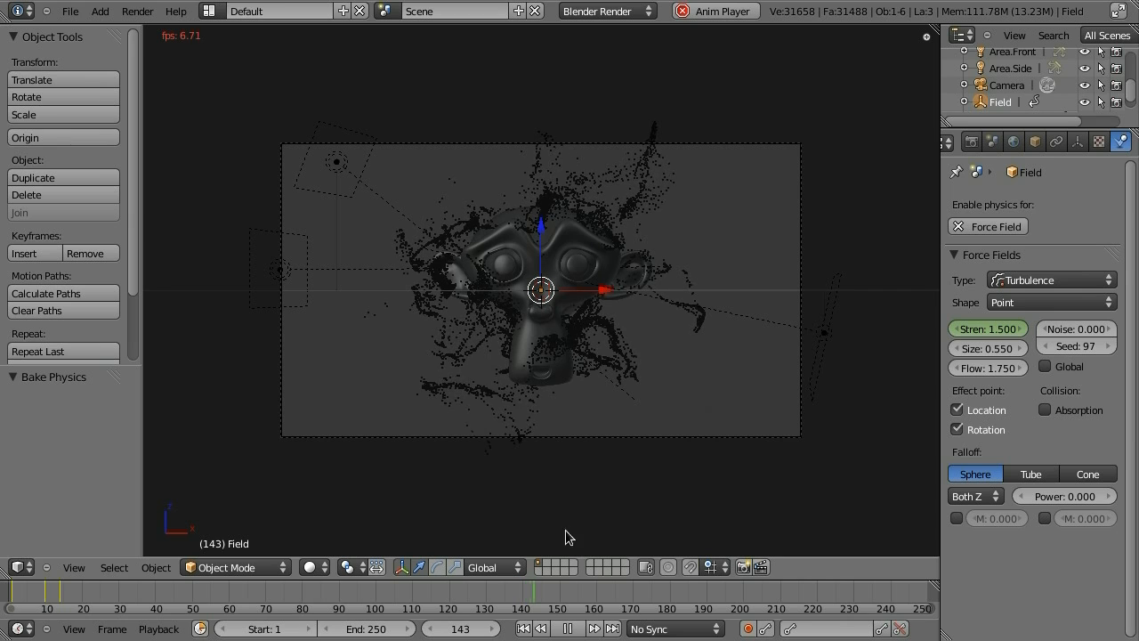
{"action": "key", "text": "alt+a"}
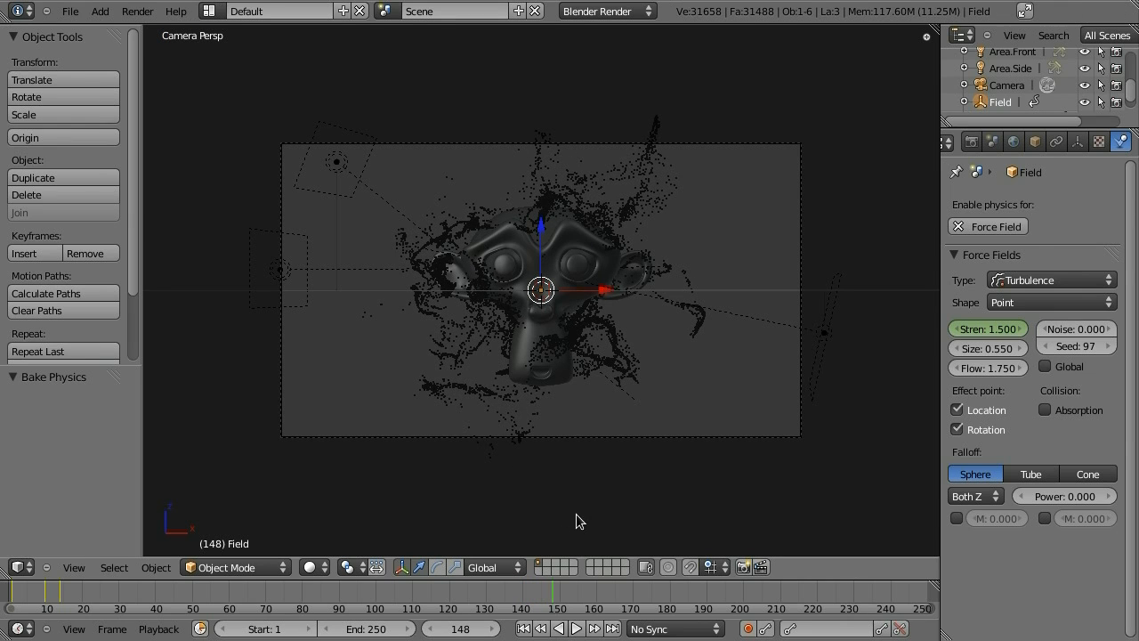
Add an Explode modifier to the monkey at frame 0 and disable its Dead option
{"action": "left_click", "coordinate": [5, 596]}
{"action": "right_click", "coordinate": [591, 238]}
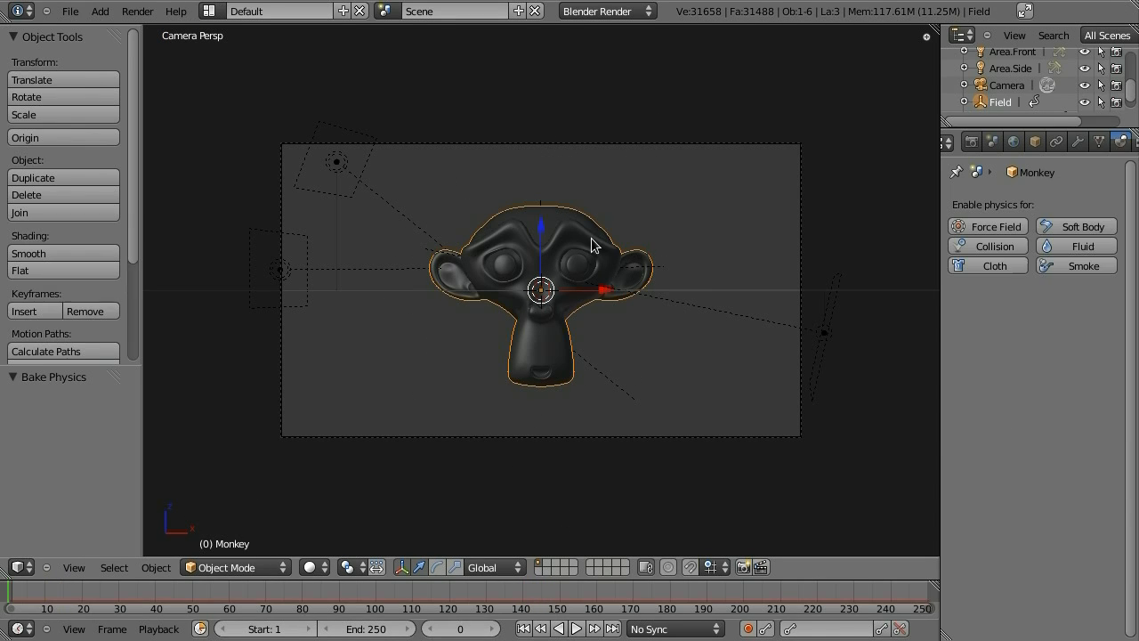
{"action": "left_click", "coordinate": [1080, 144]}
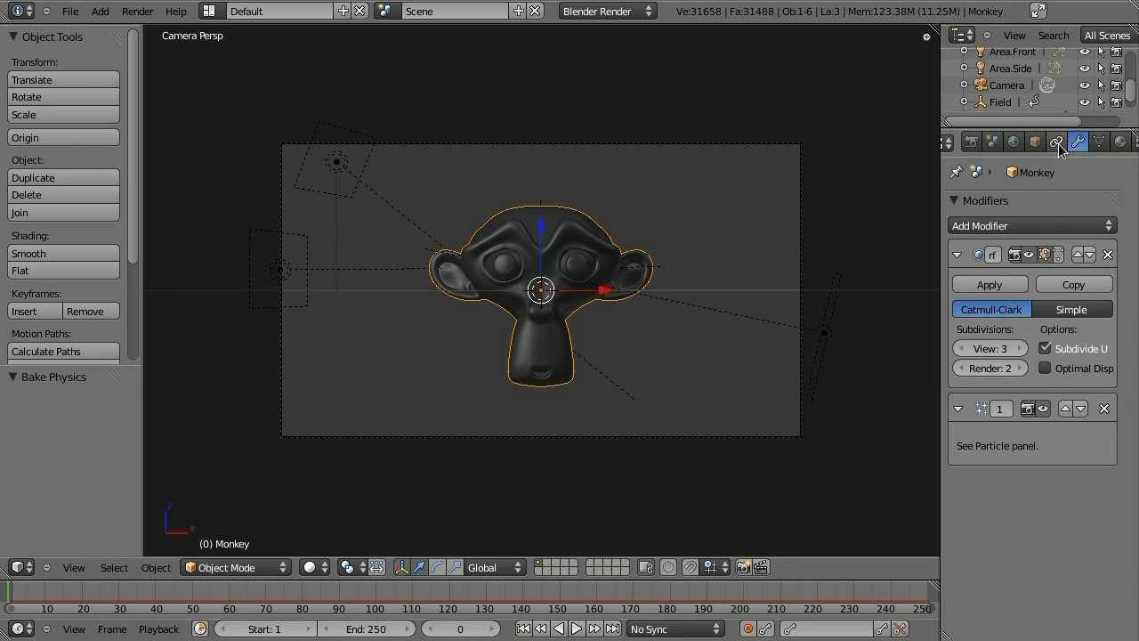
{"action": "left_click", "coordinate": [1059, 227]}
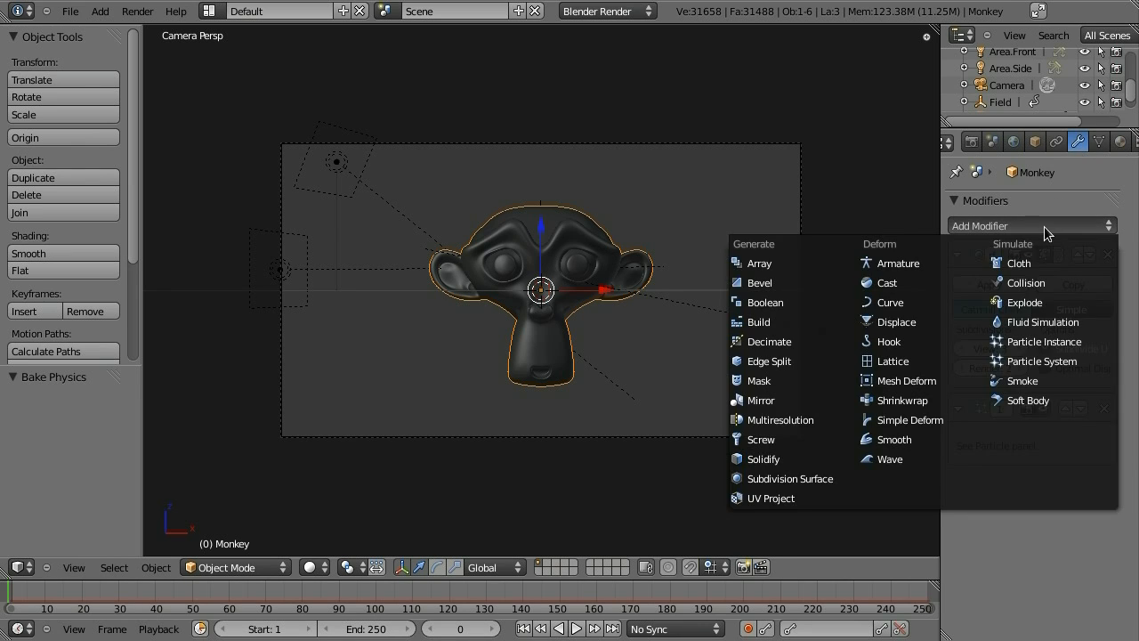
{"action": "left_click", "coordinate": [1013, 299]}
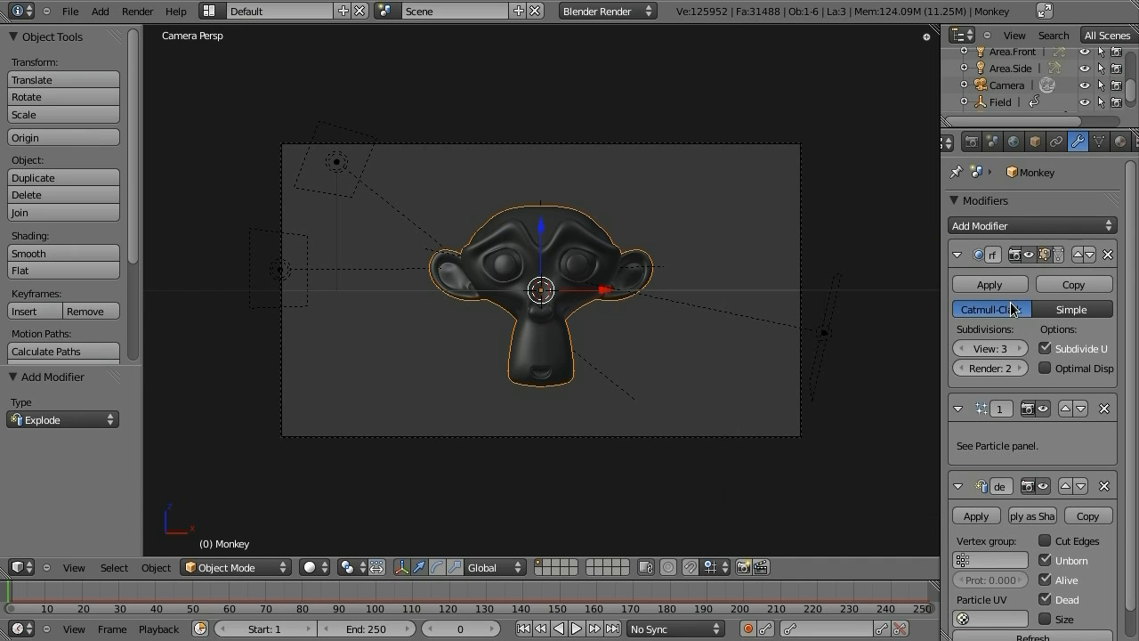
{"action": "scroll", "coordinate": [1109, 534], "scroll_direction": "down", "scroll_amount": 1}
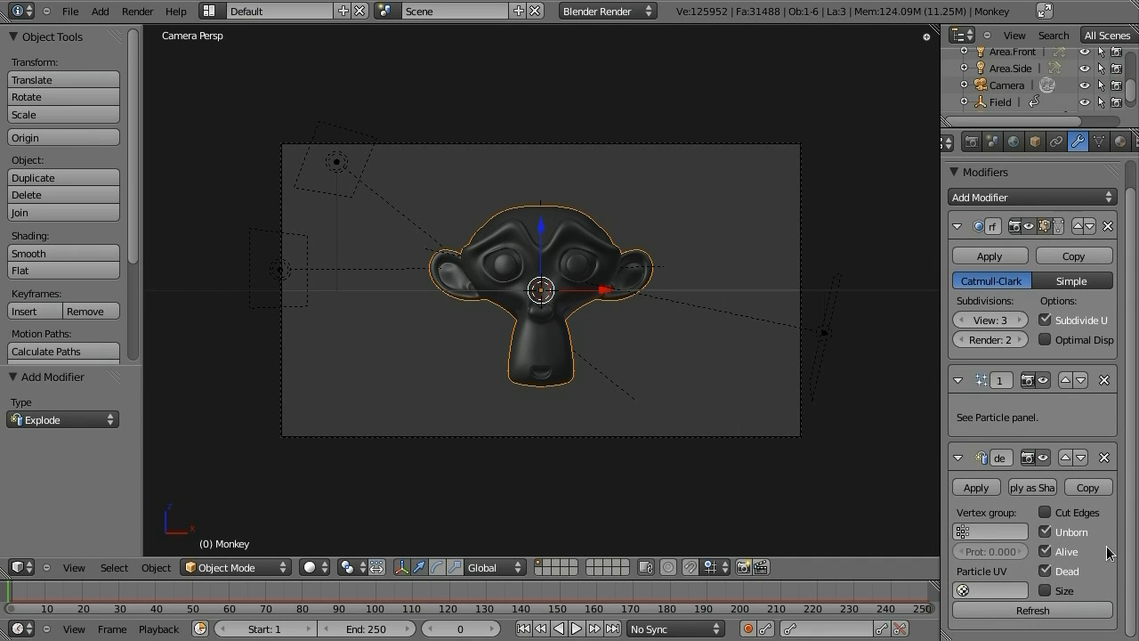
{"action": "left_click", "coordinate": [1048, 573]}
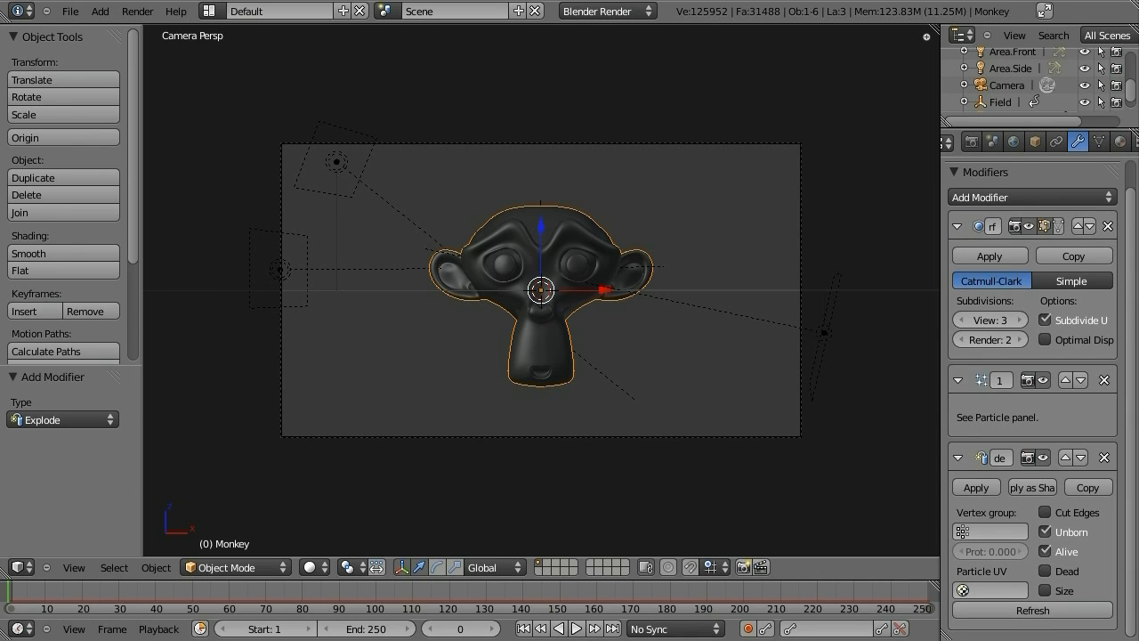
Preview the exploding monkey by playing the animation briefly and checking frames 87 and 136
{"action": "key", "text": "alt+a"}
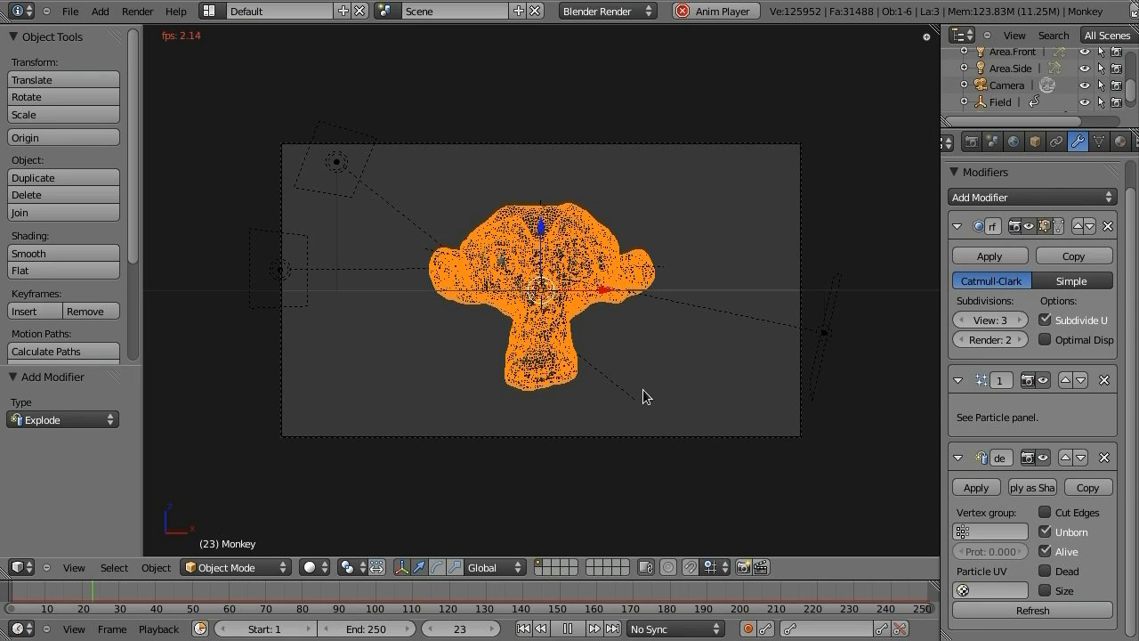
{"action": "key", "text": "alt+a"}
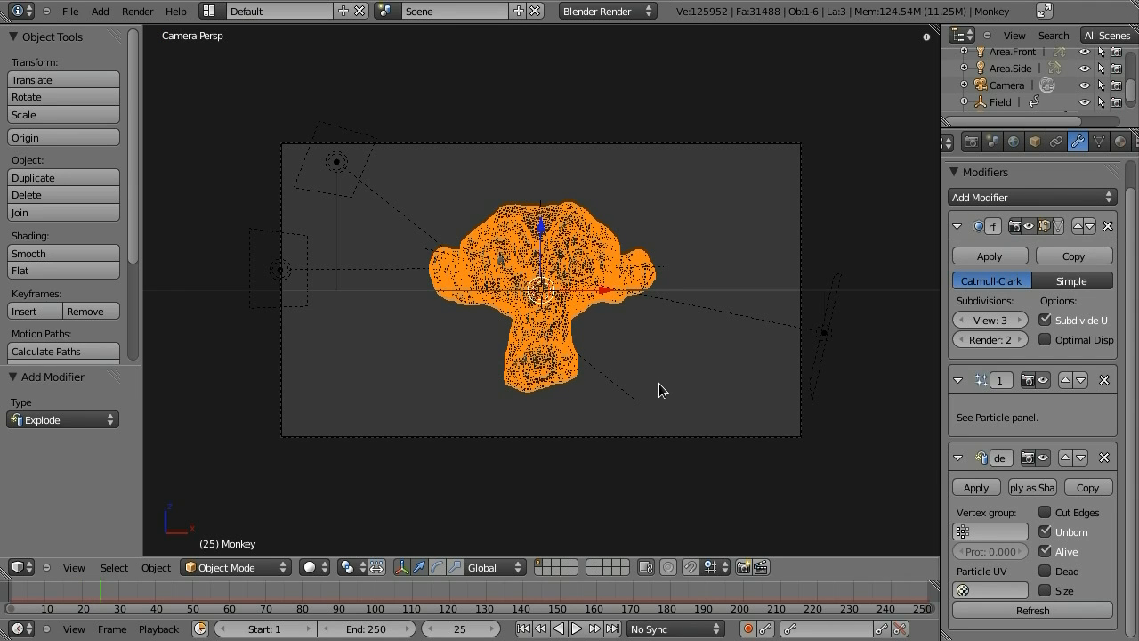
{"action": "left_click", "coordinate": [331, 592]}
{"action": "left_click", "coordinate": [507, 593]}
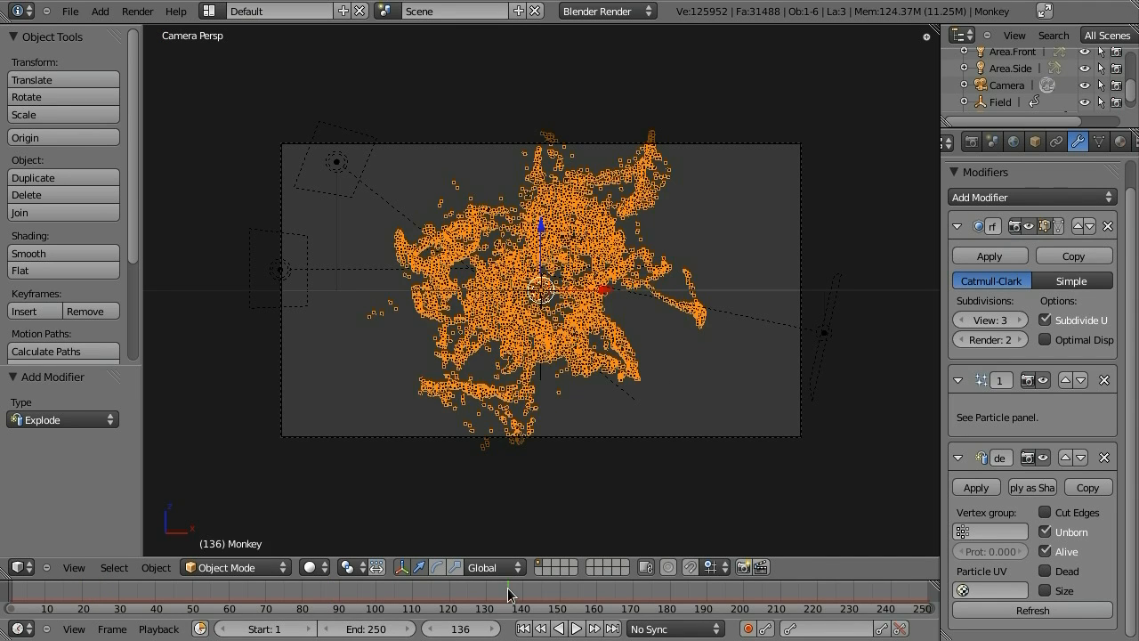
Set the Subdivision Surface modifier's render subdivisions to 3 and render frame 87 into Slot 2
{"action": "left_click", "coordinate": [329, 593]}
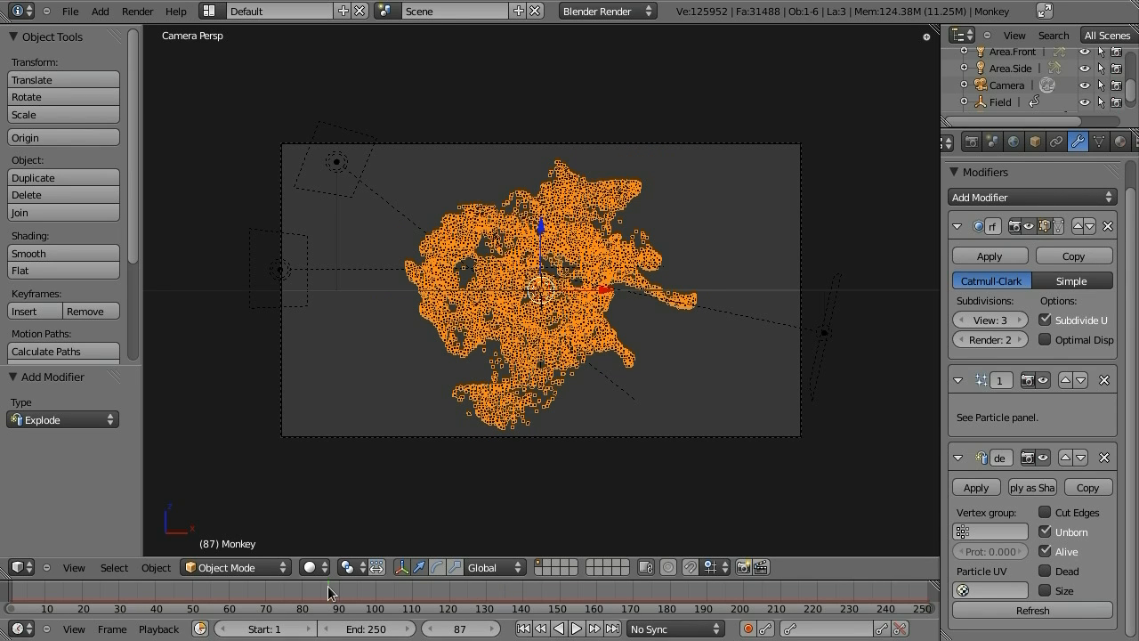
{"action": "left_click", "coordinate": [1020, 339]}
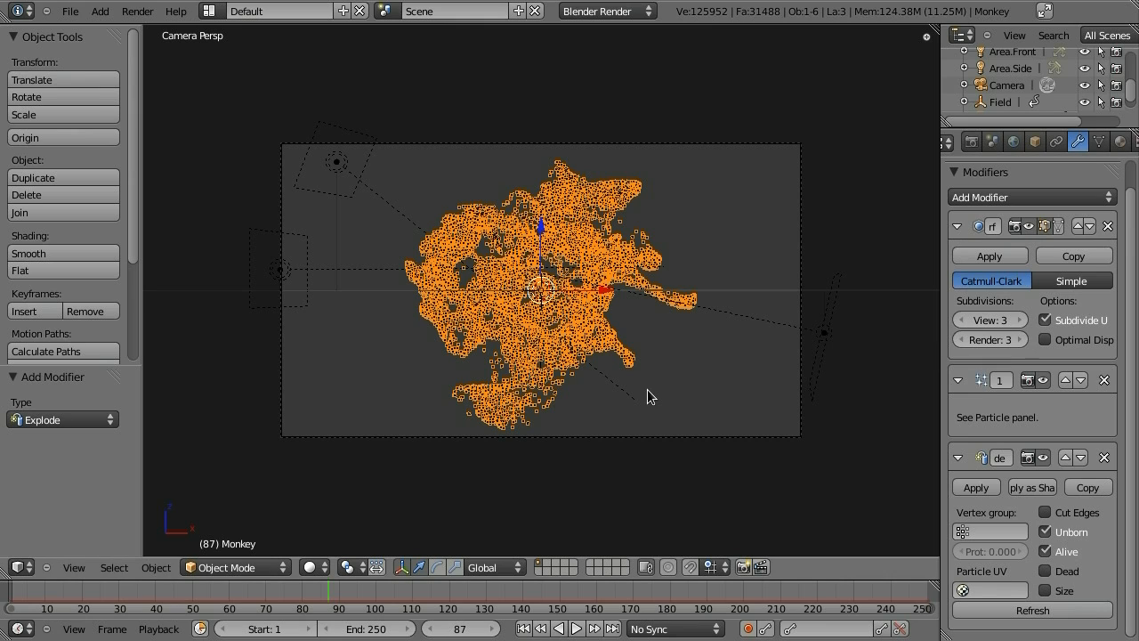
{"action": "key", "text": "F12"}
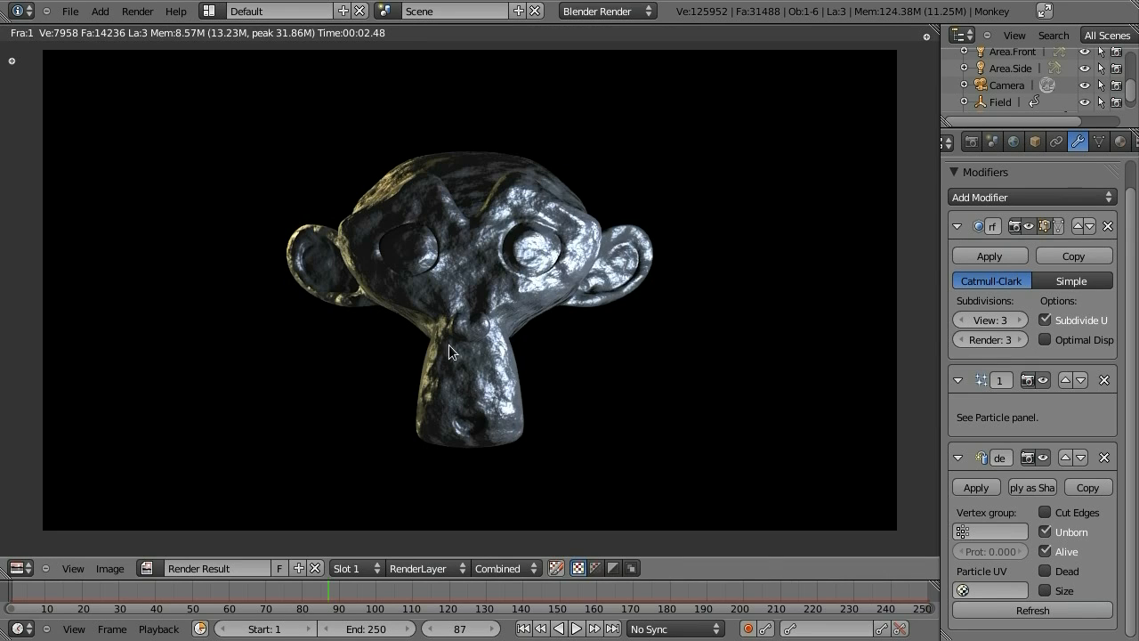
{"action": "left_click", "coordinate": [367, 570]}
{"action": "left_click", "coordinate": [361, 531]}
{"action": "key", "text": "F12"}
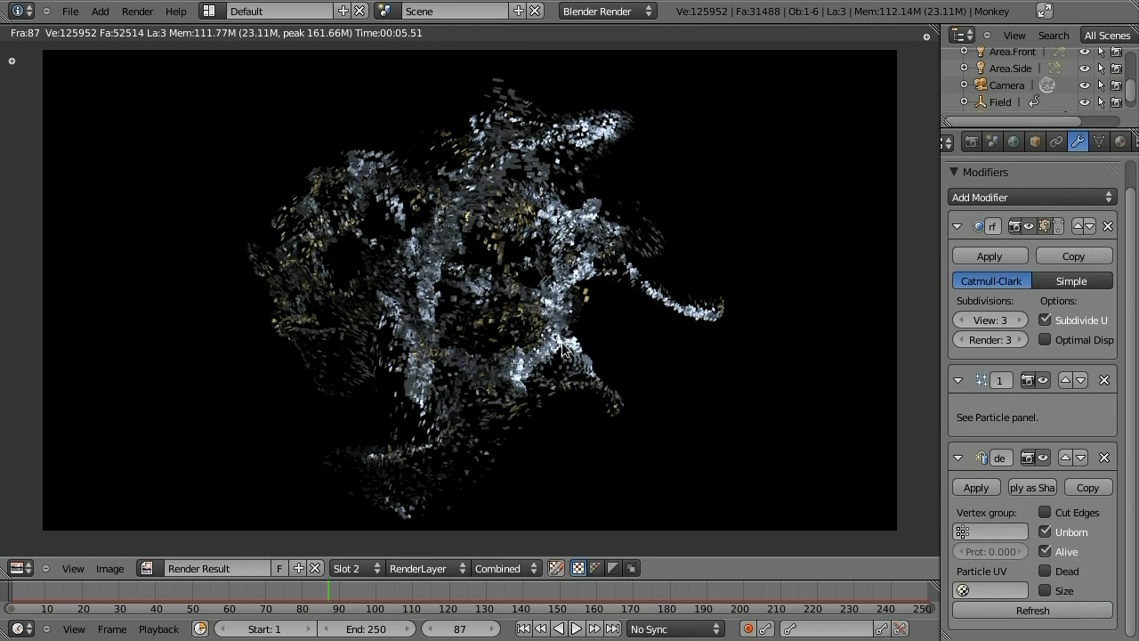
{"action": "key", "text": "Escape"}
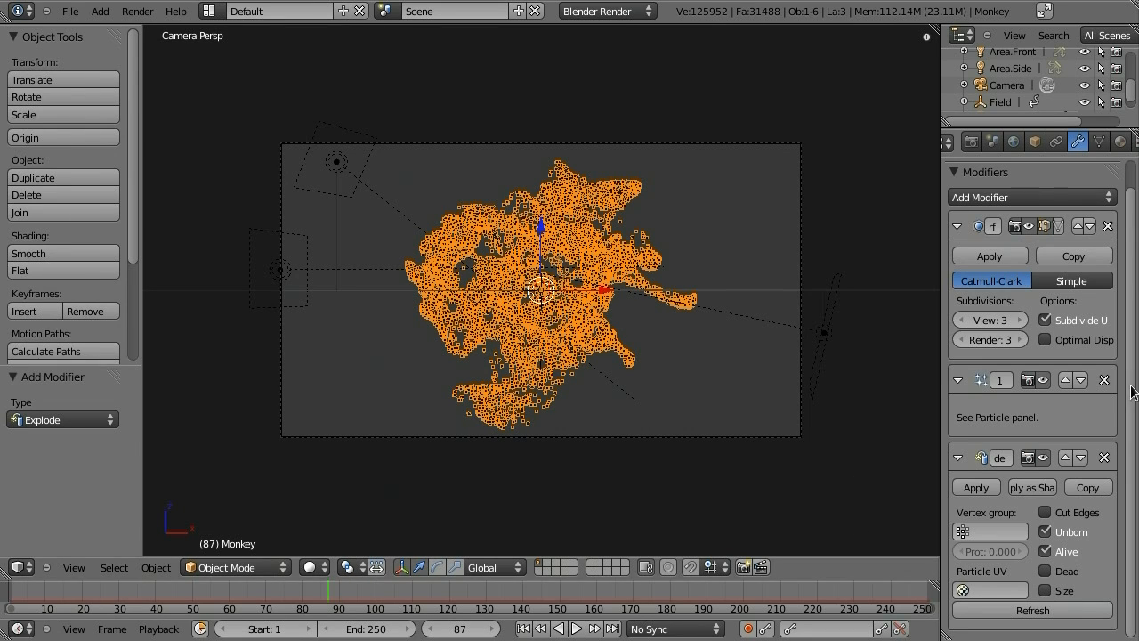
Add a Solidify modifier to the monkey and collapse the Subdivision Surface and Particle System modifiers
{"action": "left_click", "coordinate": [1033, 200]}
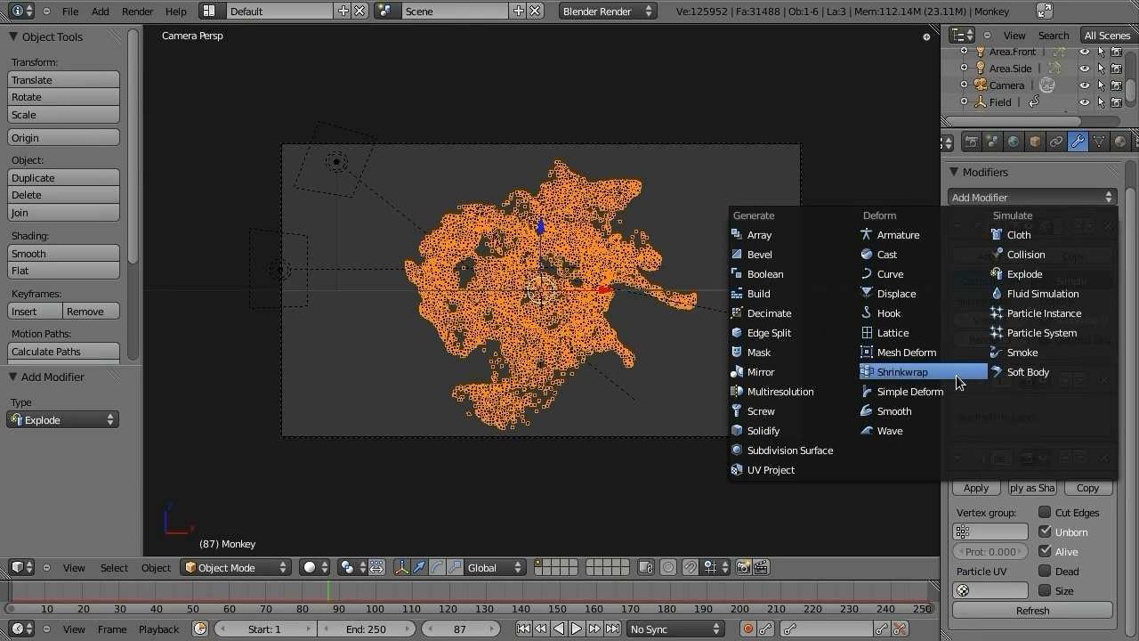
{"action": "left_click", "coordinate": [796, 433]}
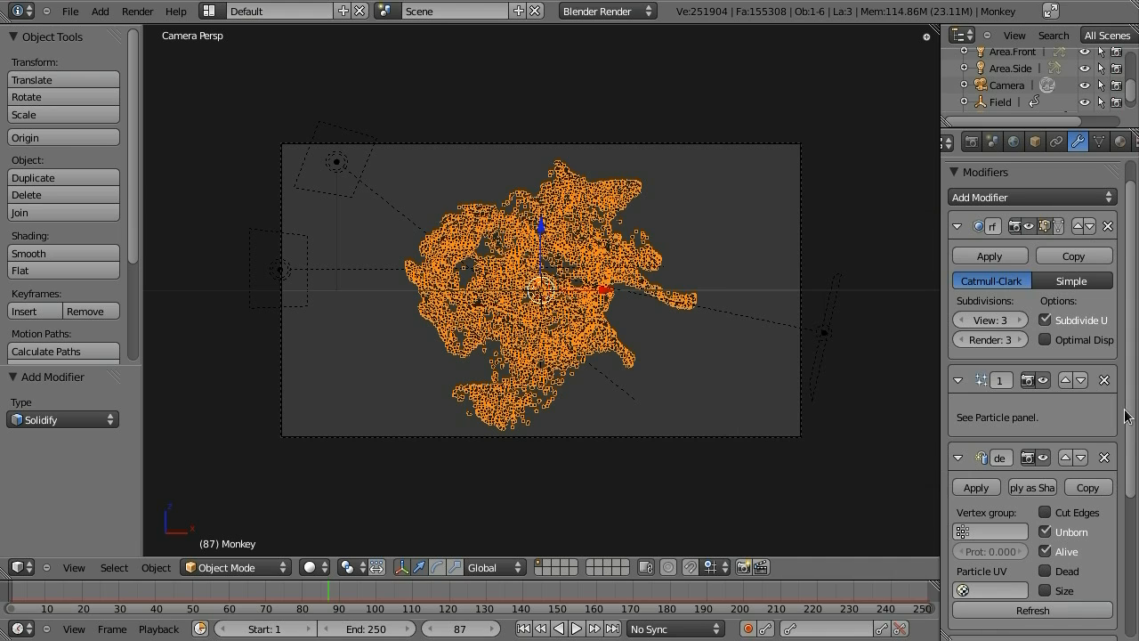
{"action": "left_click", "coordinate": [959, 381]}
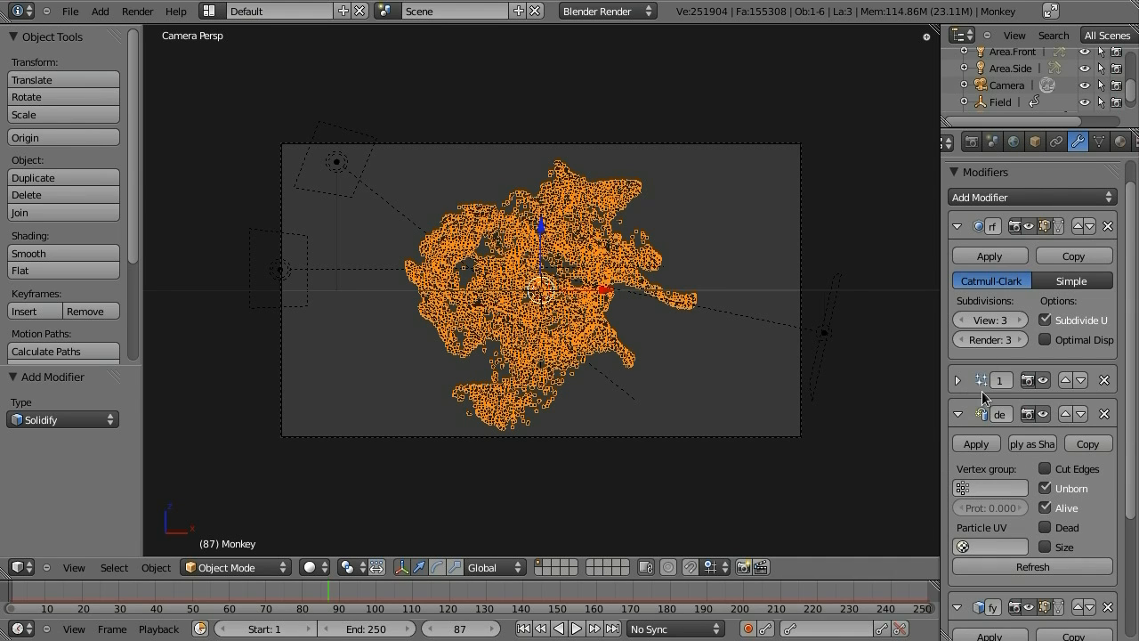
{"action": "left_click", "coordinate": [958, 226]}
{"action": "scroll", "coordinate": [1132, 311], "scroll_direction": "down", "scroll_amount": 1}
{"action": "scroll", "coordinate": [1132, 313], "scroll_direction": "down", "scroll_amount": 1}
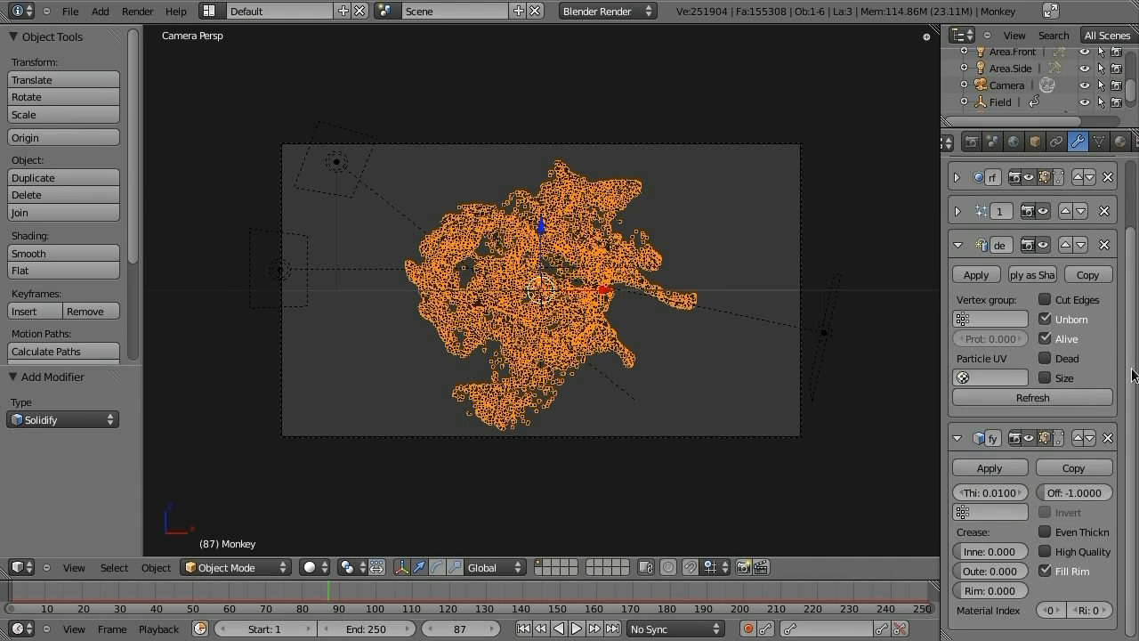
Set the Solidify thickness to 0.04 and enable Even Thickness and High Quality Normals
{"action": "left_click", "coordinate": [994, 495]}
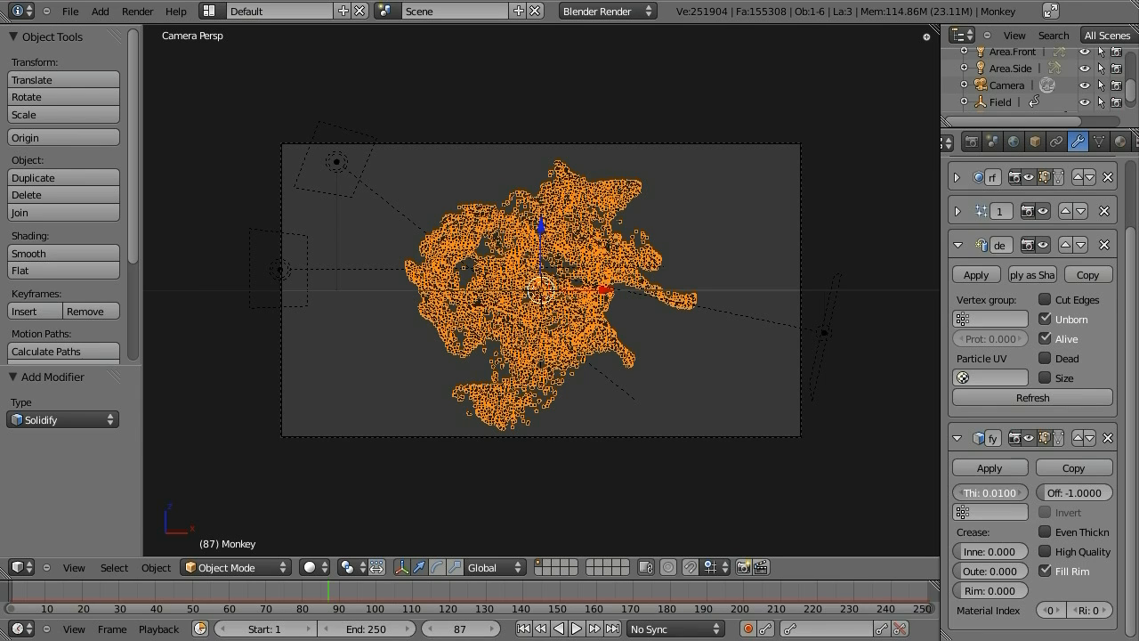
{"action": "type", "text": "0.04"}
{"action": "key", "text": "Return"}
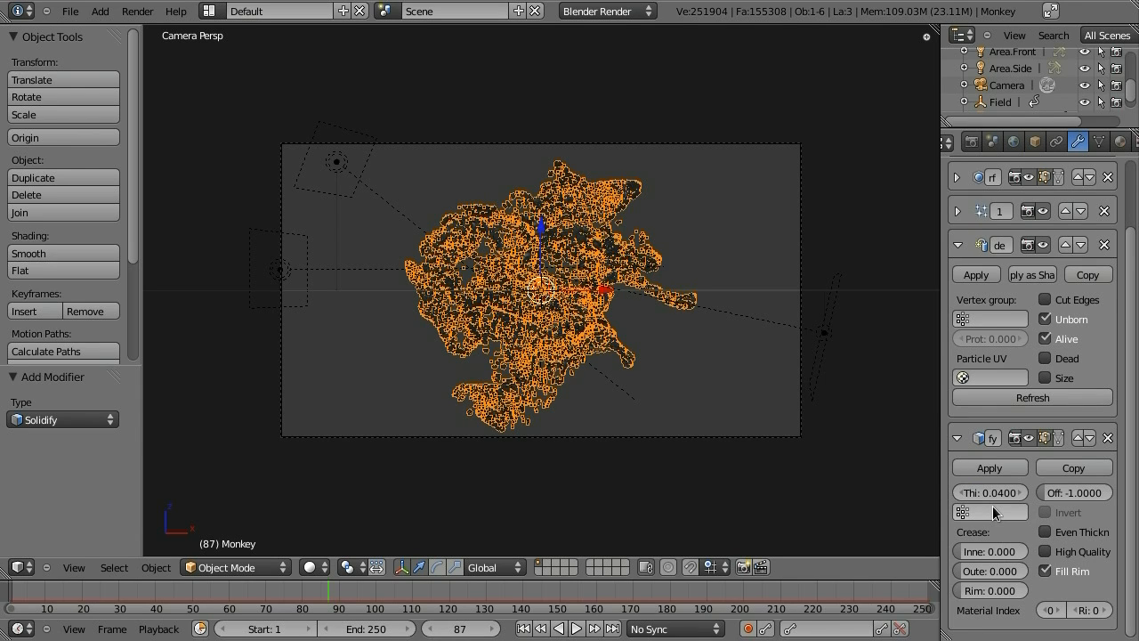
{"action": "left_click", "coordinate": [1046, 532]}
{"action": "left_click", "coordinate": [1046, 551]}
Render frame 87 into Slot 3 and inspect the thickened pieces in the result
{"action": "key", "text": "F12"}
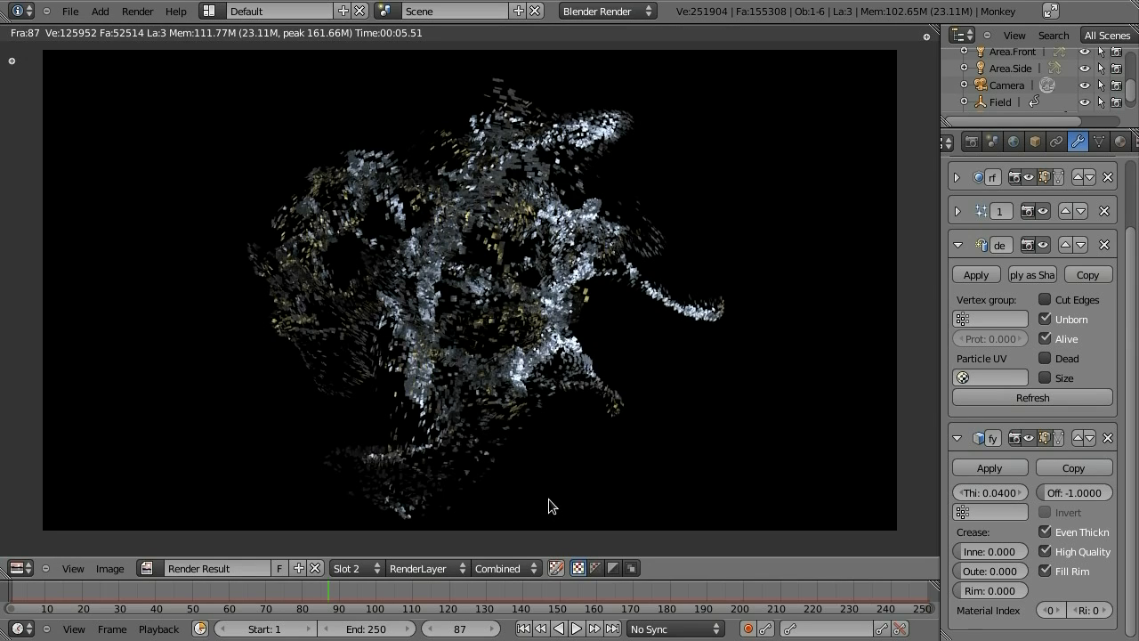
{"action": "left_click", "coordinate": [355, 567]}
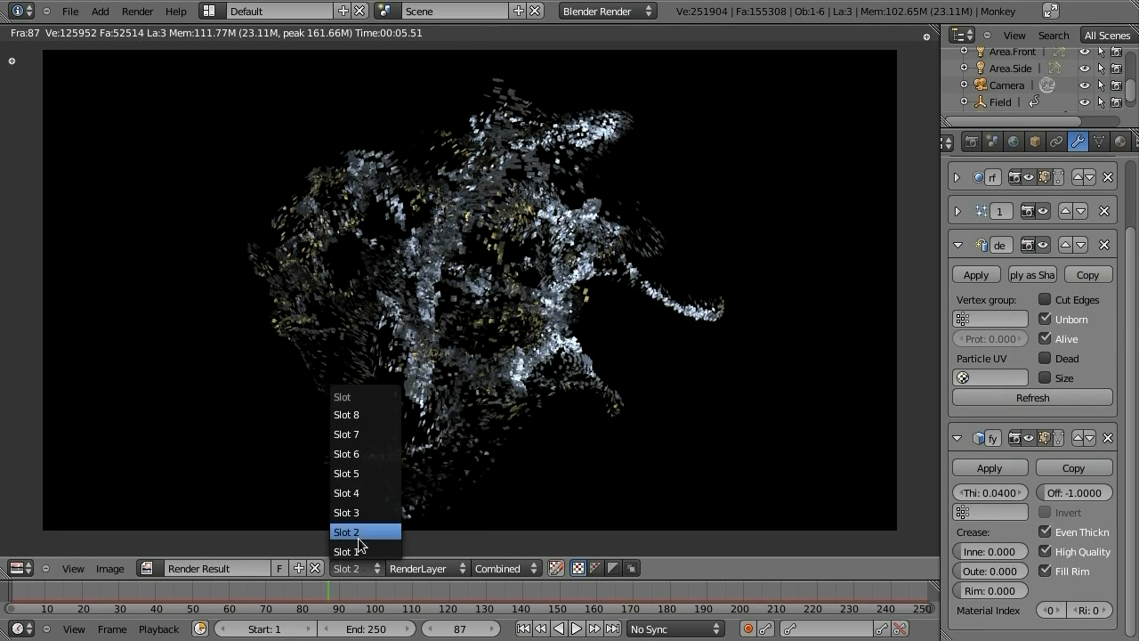
{"action": "left_click", "coordinate": [360, 512]}
{"action": "key", "text": "F12"}
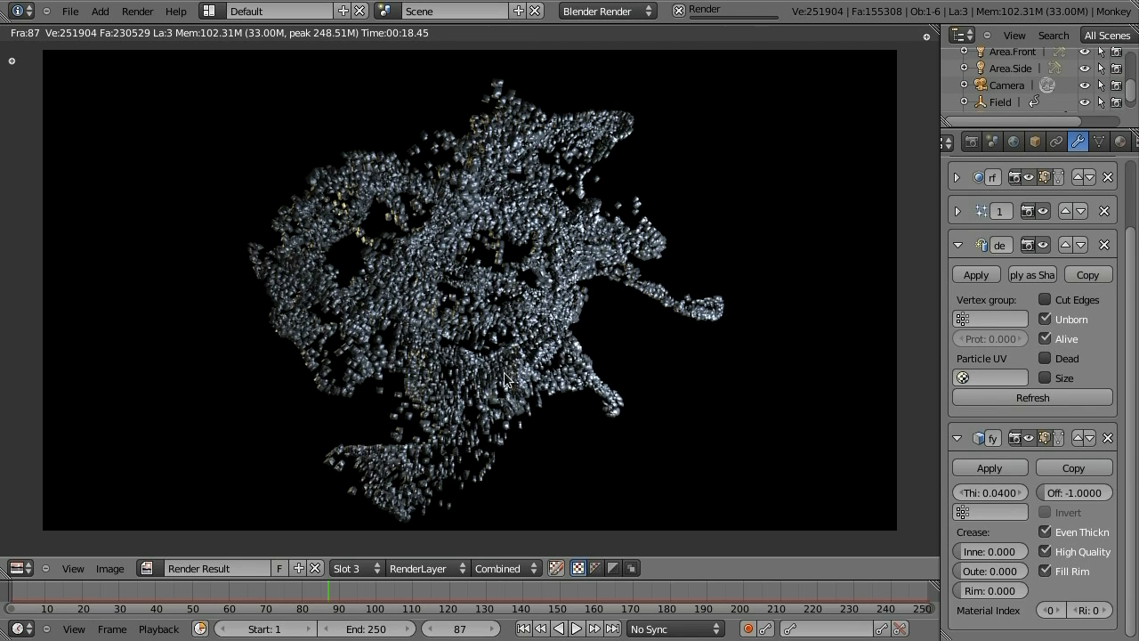
{"action": "scroll", "coordinate": [508, 374], "scroll_direction": "up", "scroll_amount": 3}
{"action": "scroll", "coordinate": [506, 338], "scroll_direction": "down", "scroll_amount": 4}
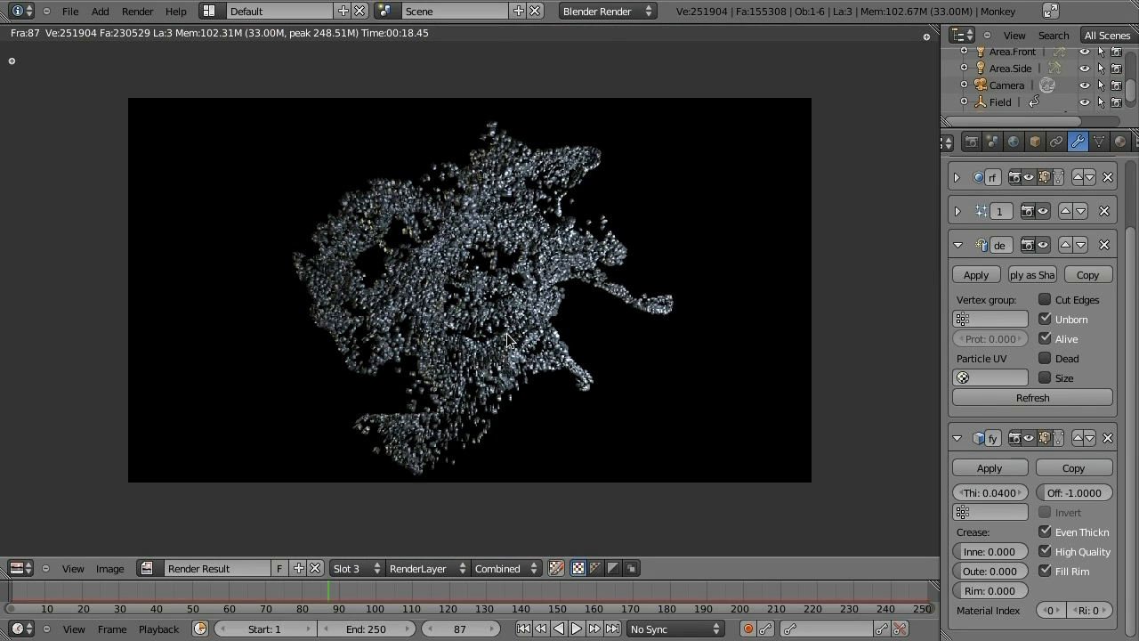
{"action": "scroll", "coordinate": [506, 336], "scroll_direction": "up", "scroll_amount": 3}
{"action": "scroll", "coordinate": [506, 332], "scroll_direction": "down", "scroll_amount": 3}
{"action": "scroll", "coordinate": [534, 356], "scroll_direction": "up", "scroll_amount": 2}
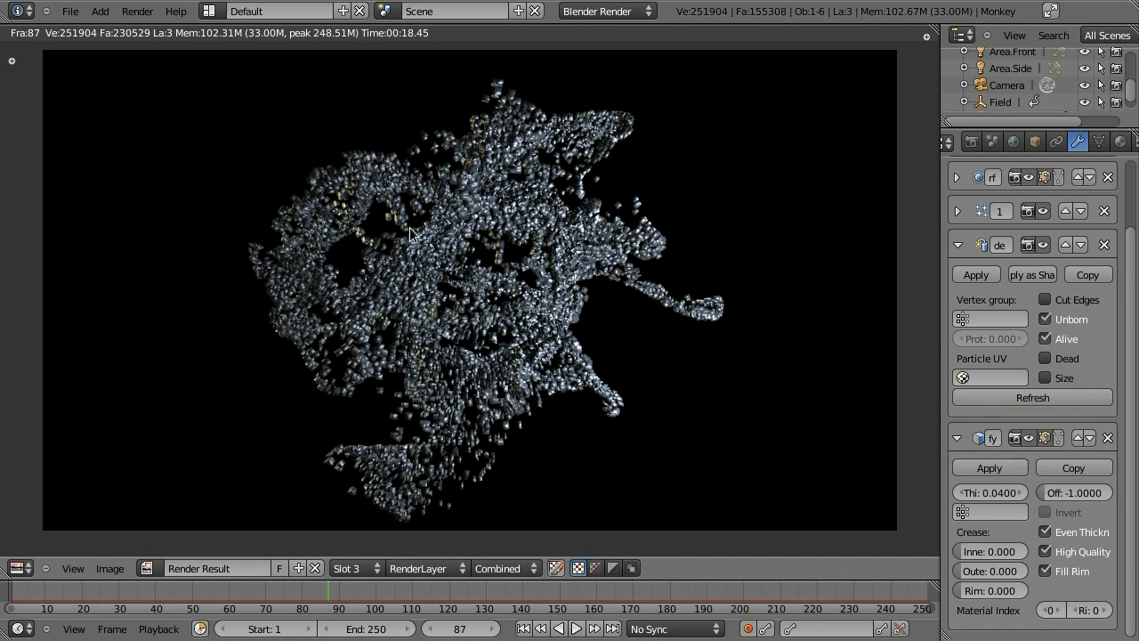
{"action": "key", "text": "Escape"}
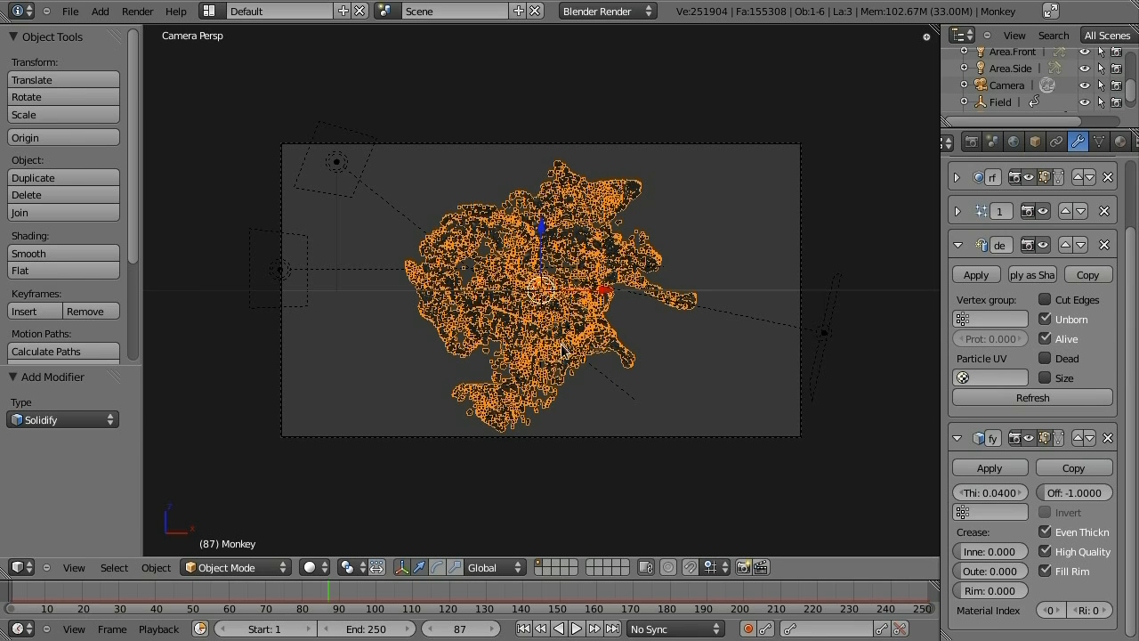
Go to frame 6 and render the still intact monkey into Slot 2
{"action": "left_click_drag", "start_coordinate": [55, 598], "coordinate": [29, 598]}
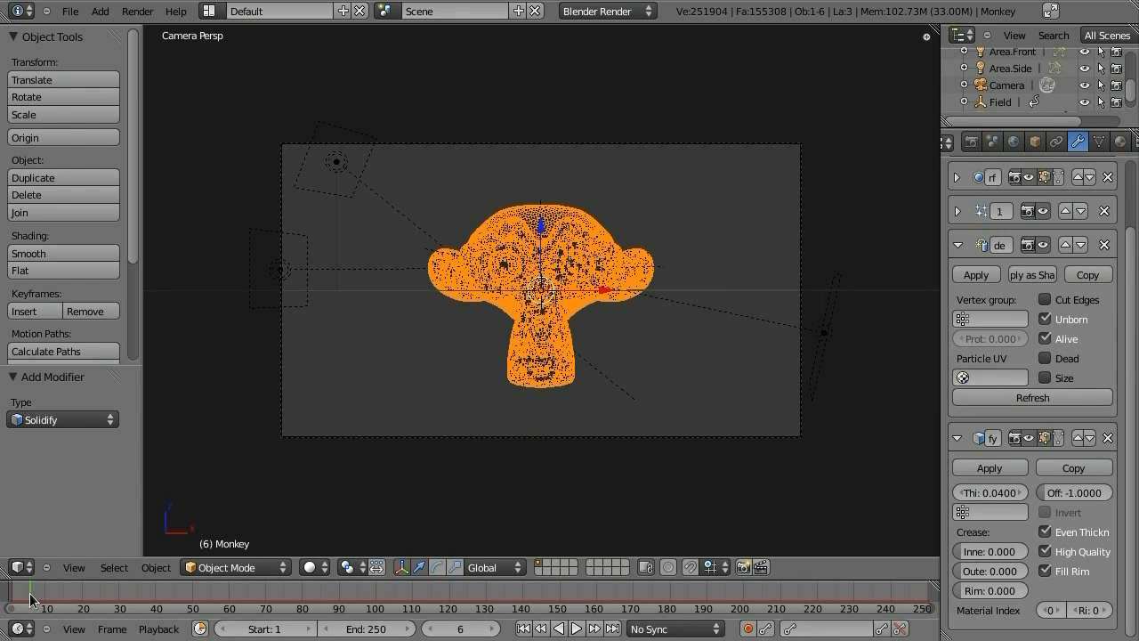
{"action": "key", "text": "F11"}
{"action": "left_click", "coordinate": [356, 568]}
{"action": "left_click", "coordinate": [360, 552]}
{"action": "key", "text": "j"}
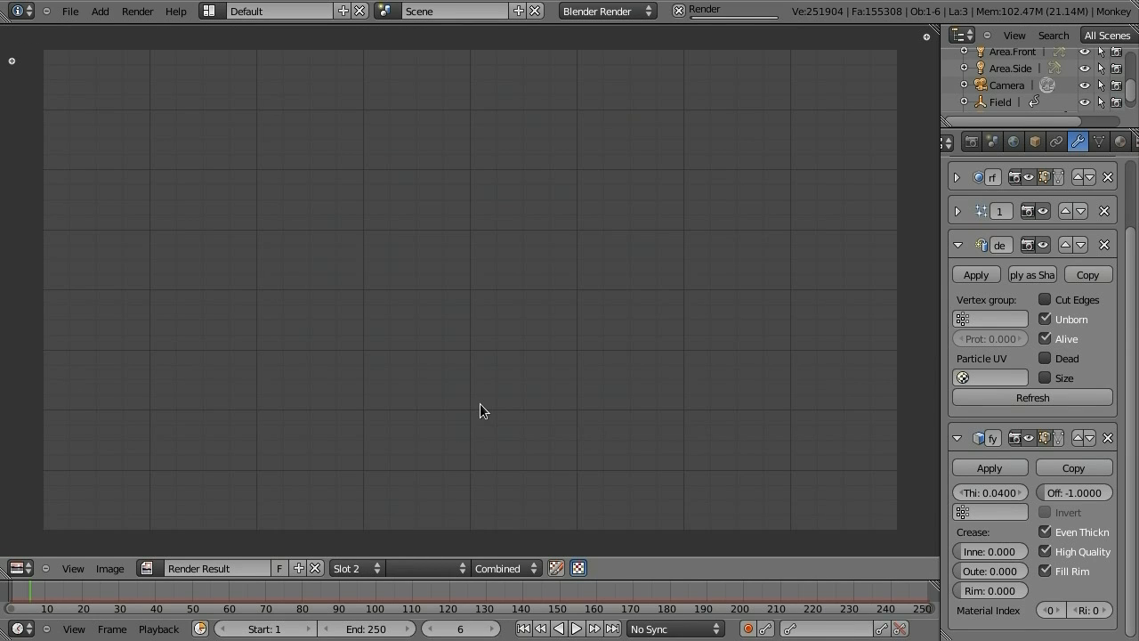
{"action": "key", "text": "F12"}
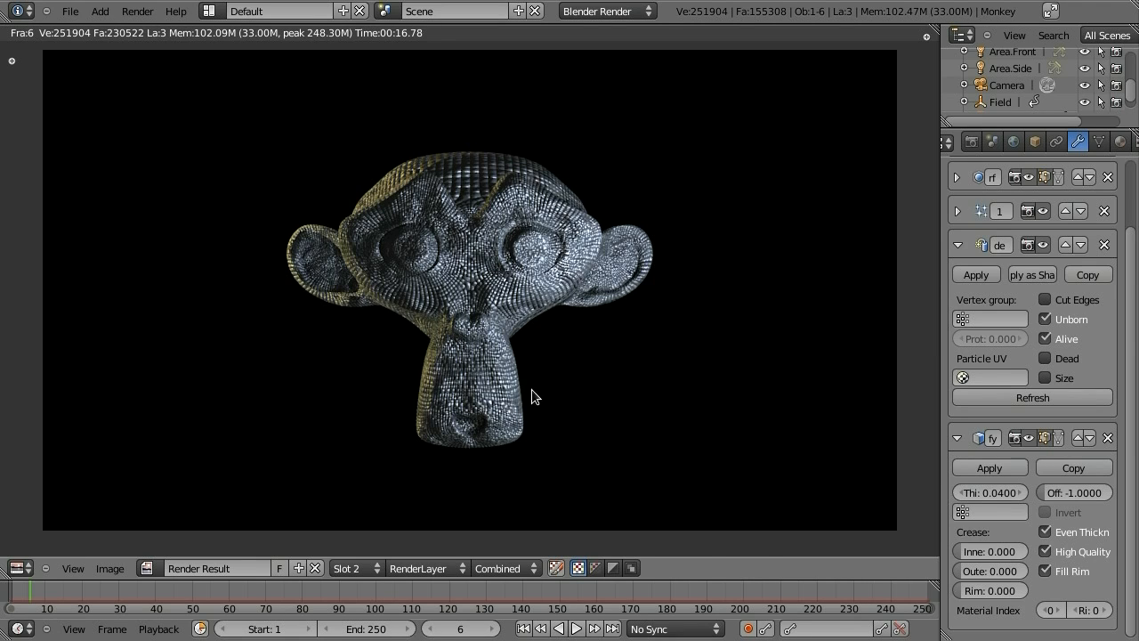
Set the monkey's shading to flat and render frame 6 again
{"action": "key", "text": "Escape"}
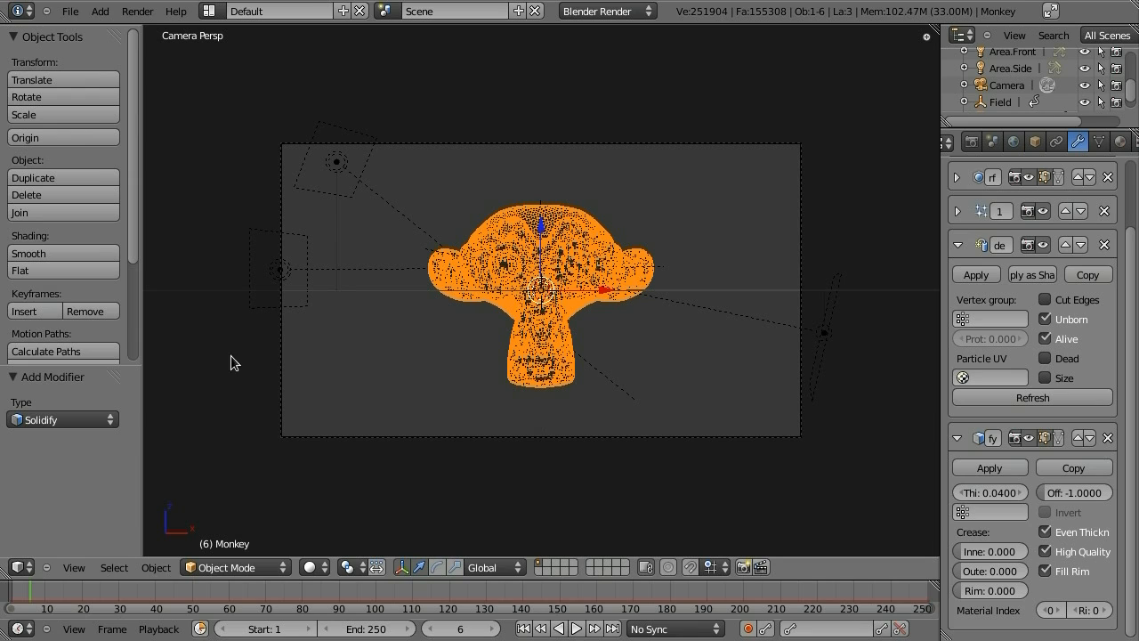
{"action": "left_click", "coordinate": [51, 270]}
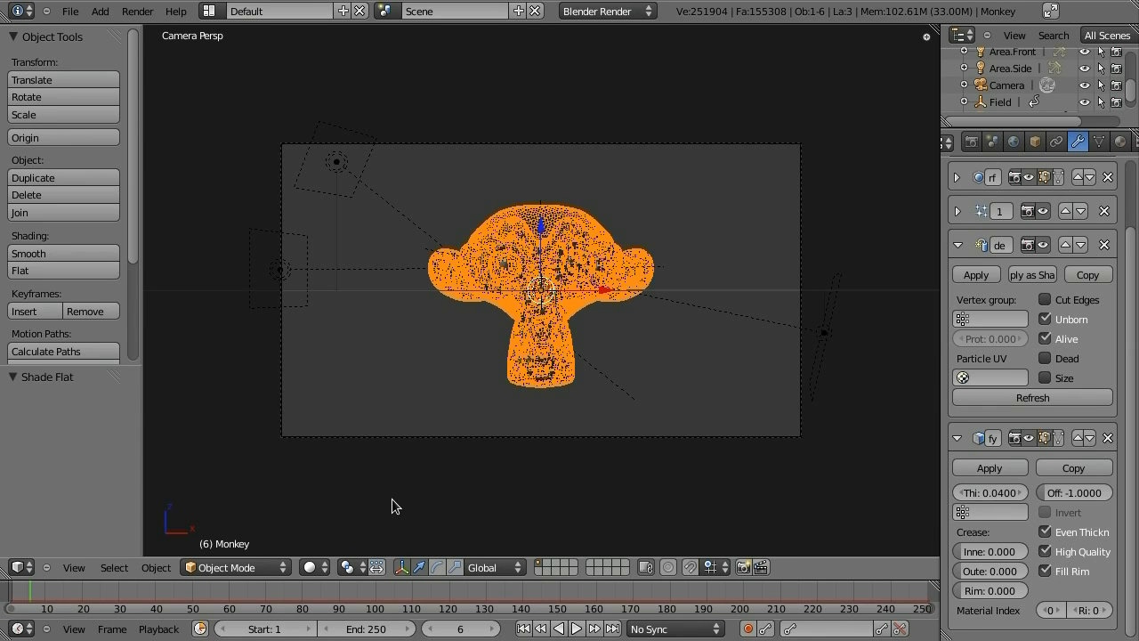
{"action": "key", "text": "F12"}
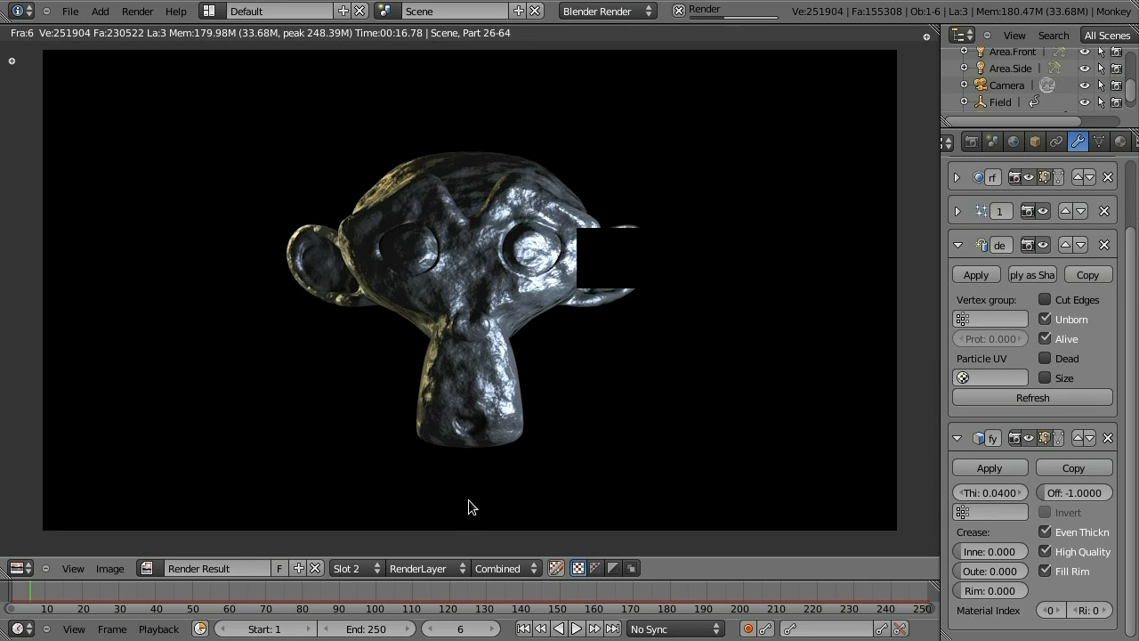
Compare the original monkey render in Slot 1 with the flat-shaded render in Slot 2
{"action": "left_click", "coordinate": [361, 568]}
{"action": "left_click", "coordinate": [365, 550]}
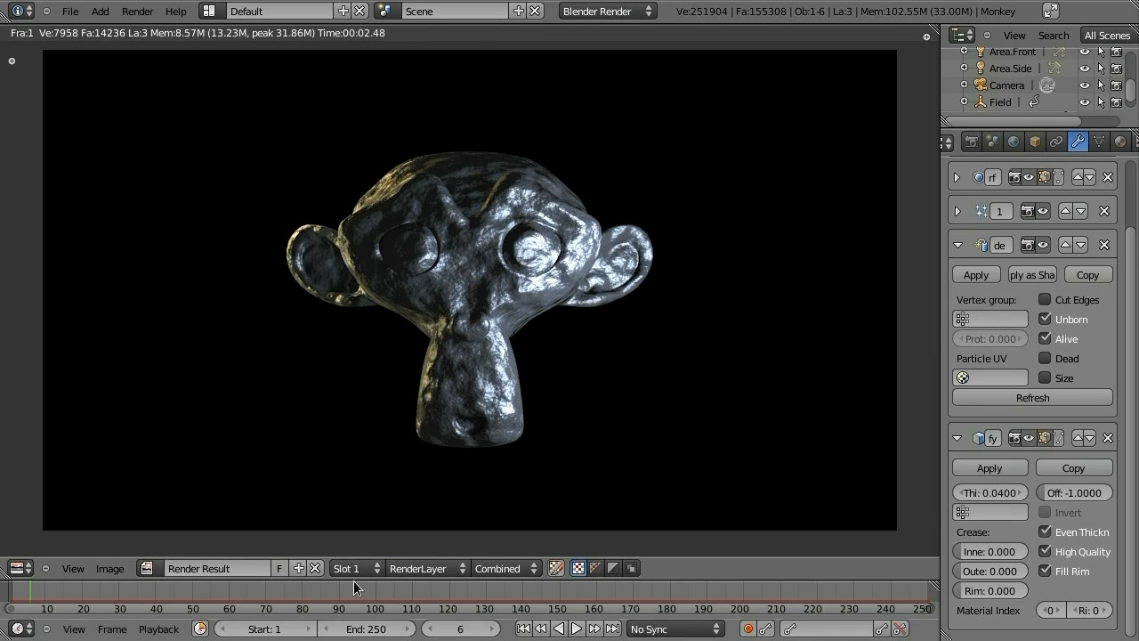
{"action": "left_click", "coordinate": [354, 566]}
{"action": "left_click", "coordinate": [355, 534]}
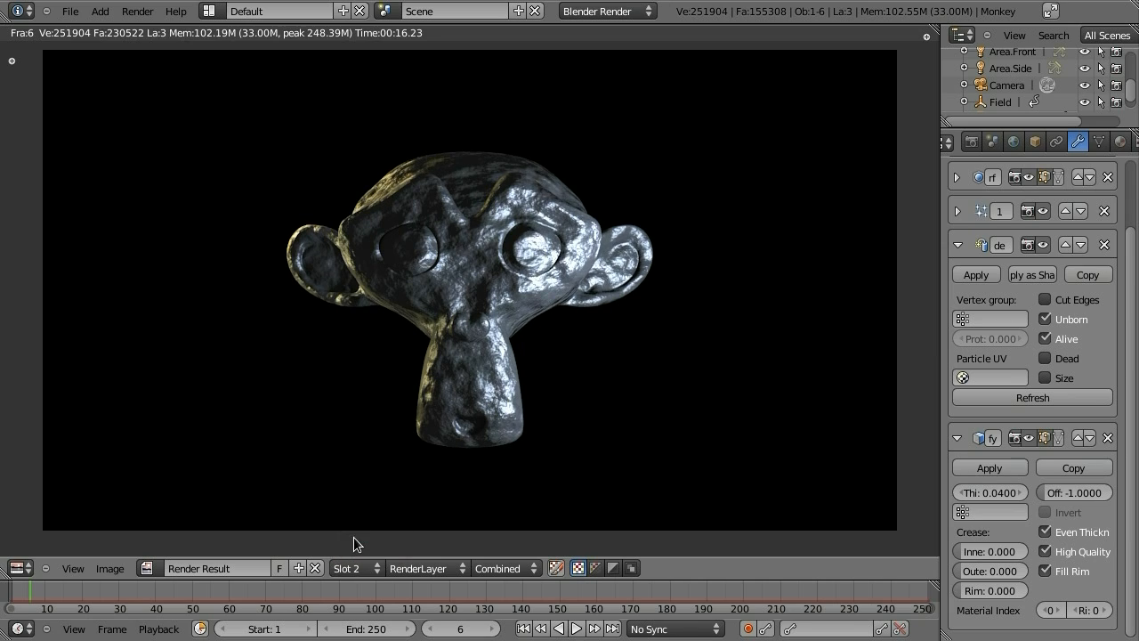
{"action": "left_click", "coordinate": [351, 567]}
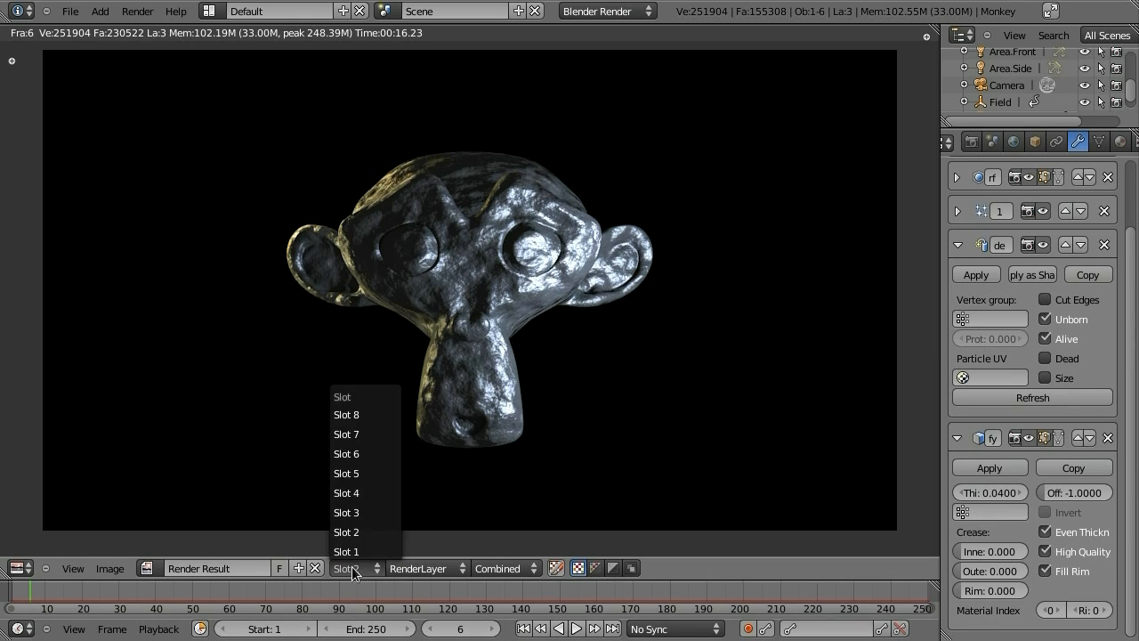
{"action": "left_click", "coordinate": [352, 552]}
{"action": "left_click", "coordinate": [351, 570]}
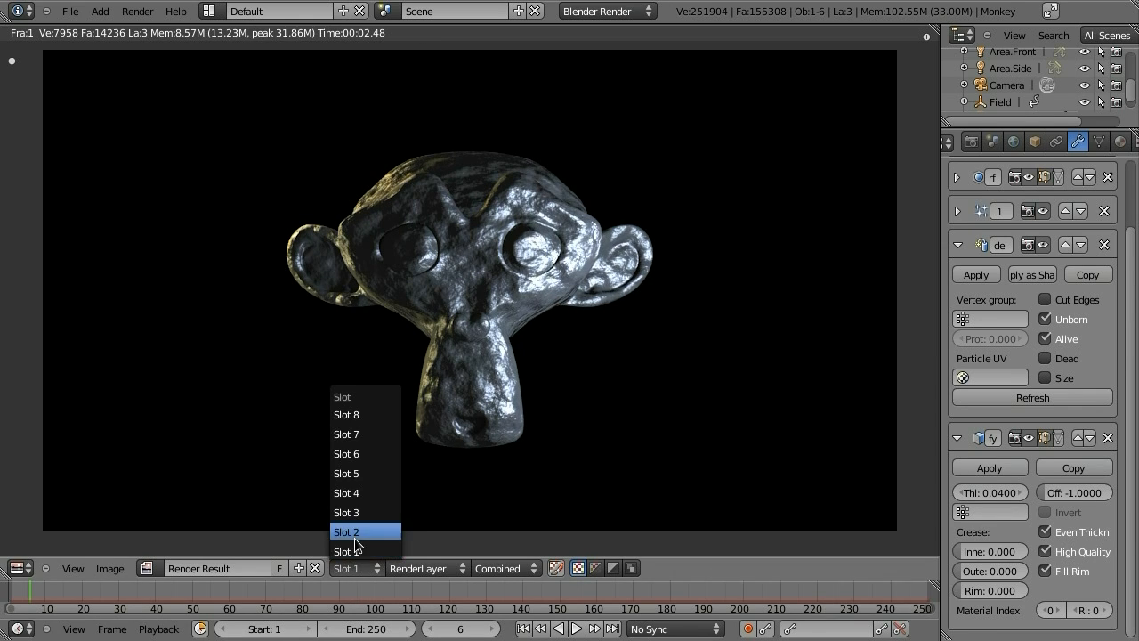
{"action": "left_click", "coordinate": [355, 536]}
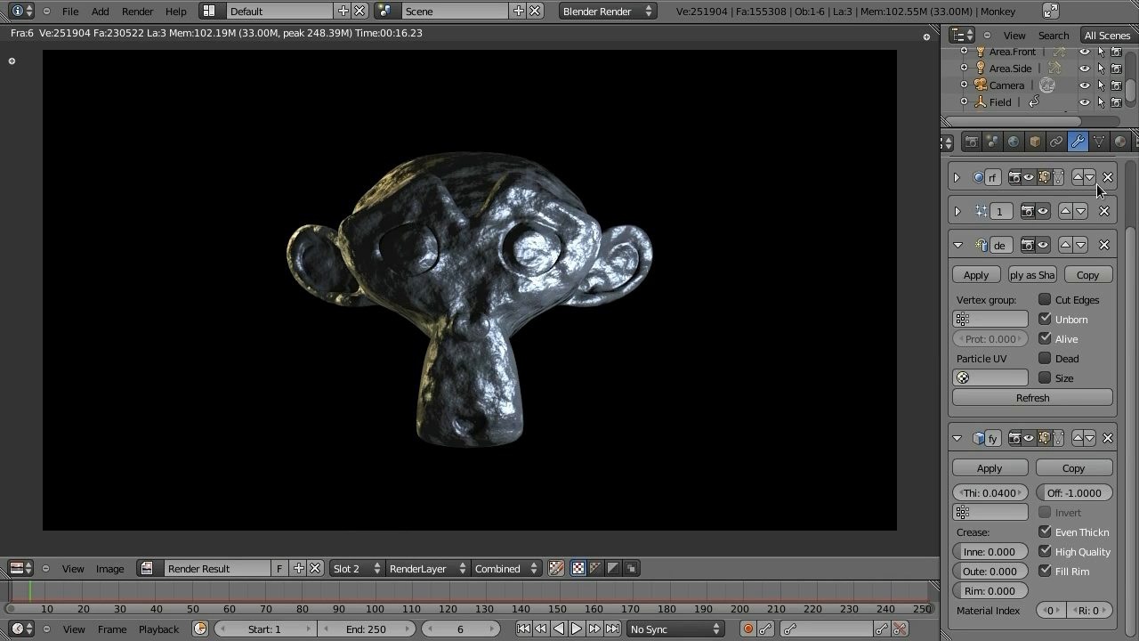
Review the Influence settings of the monkey's Cloud texture
{"action": "left_click", "coordinate": [1134, 141]}
{"action": "scroll", "coordinate": [1026, 103], "scroll_direction": "down", "scroll_amount": 1}
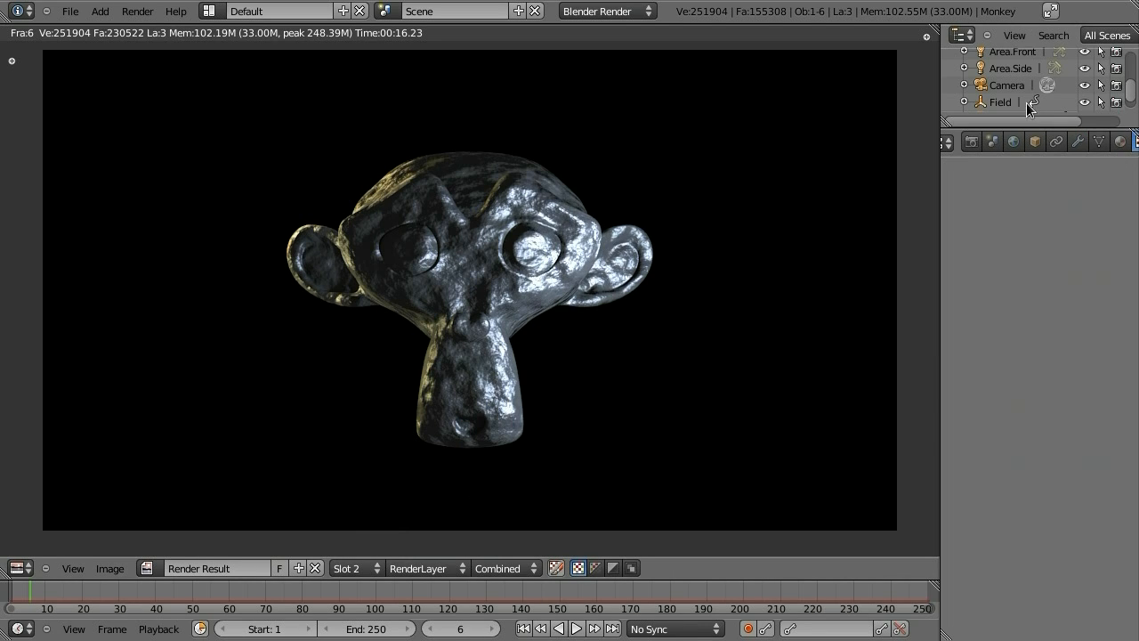
{"action": "left_click", "coordinate": [1015, 100]}
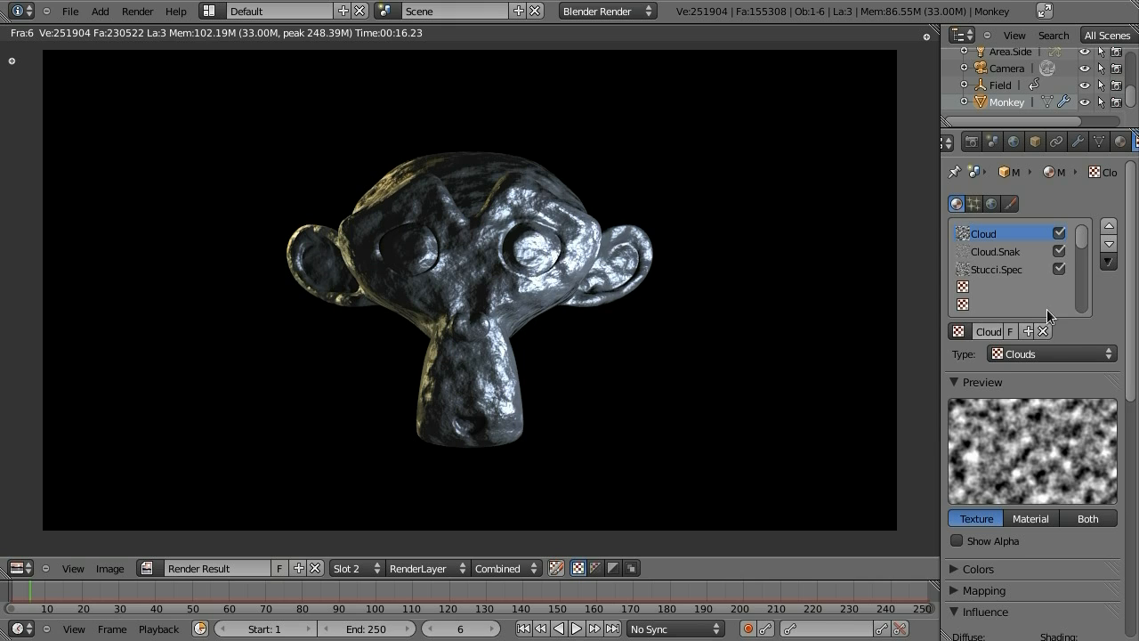
{"action": "scroll", "coordinate": [1123, 387], "scroll_direction": "down", "scroll_amount": 10}
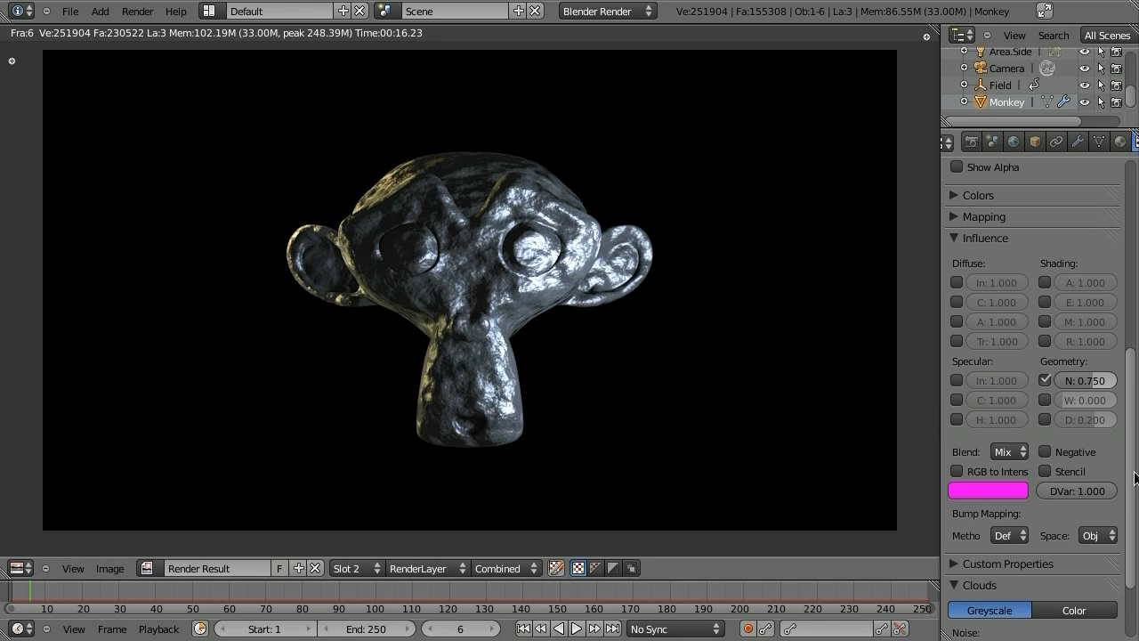
{"action": "left_click_drag", "start_coordinate": [1132, 478], "coordinate": [1132, 295]}
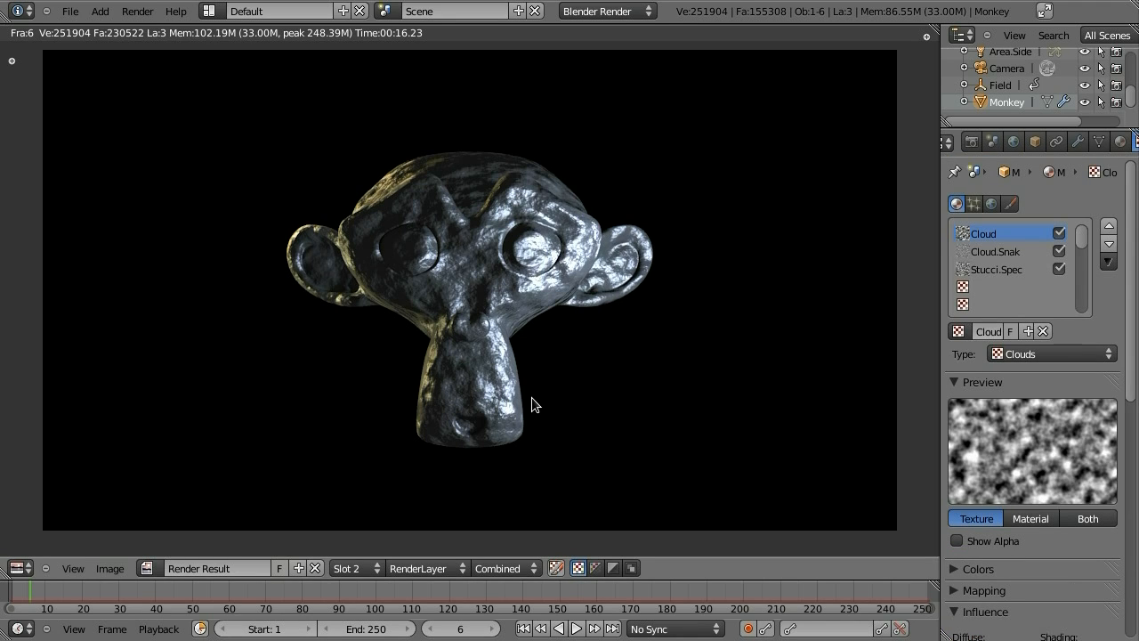
{"action": "key", "text": "Escape"}
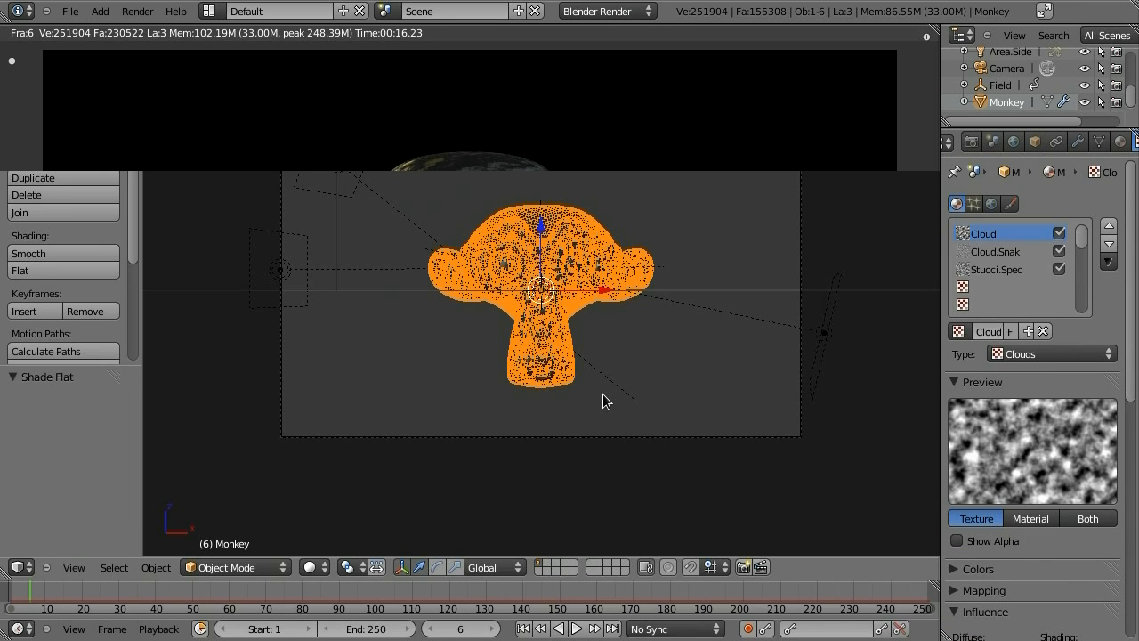
Check the explosion at frame 75, move to frame 138 and render it into Slot 3
{"action": "left_click", "coordinate": [285, 590]}
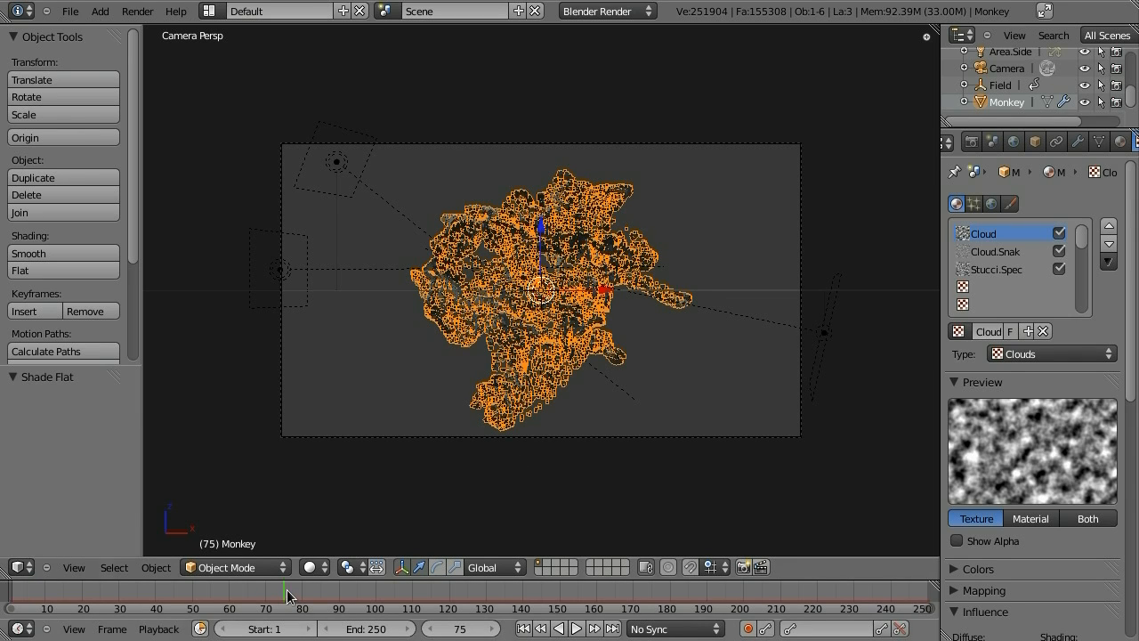
{"action": "left_click", "coordinate": [517, 605]}
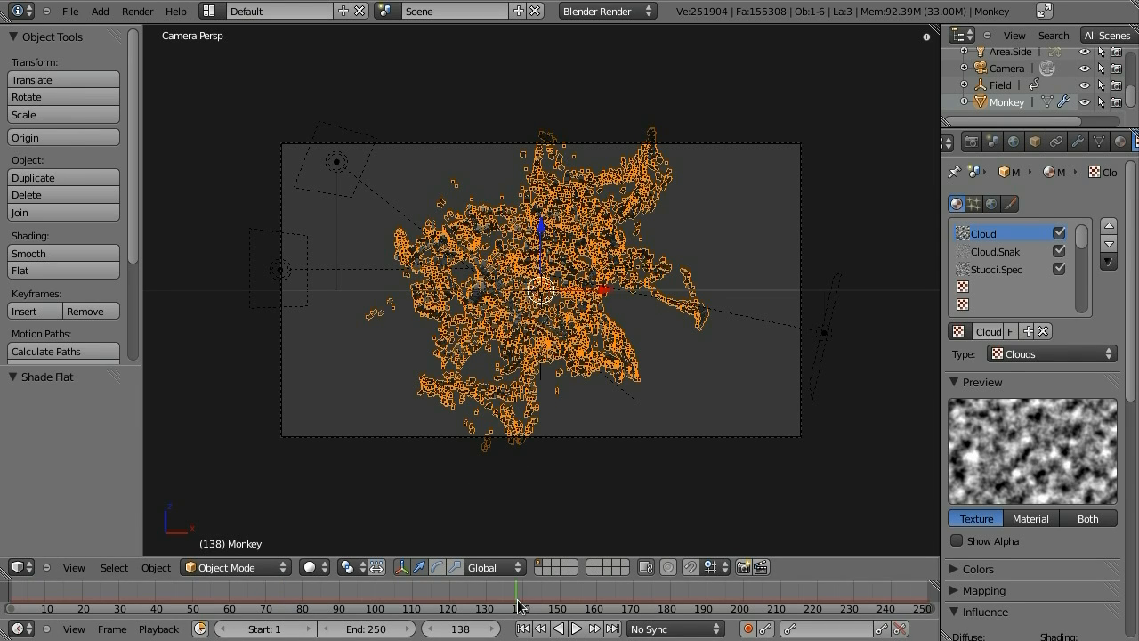
{"action": "key", "text": "F12"}
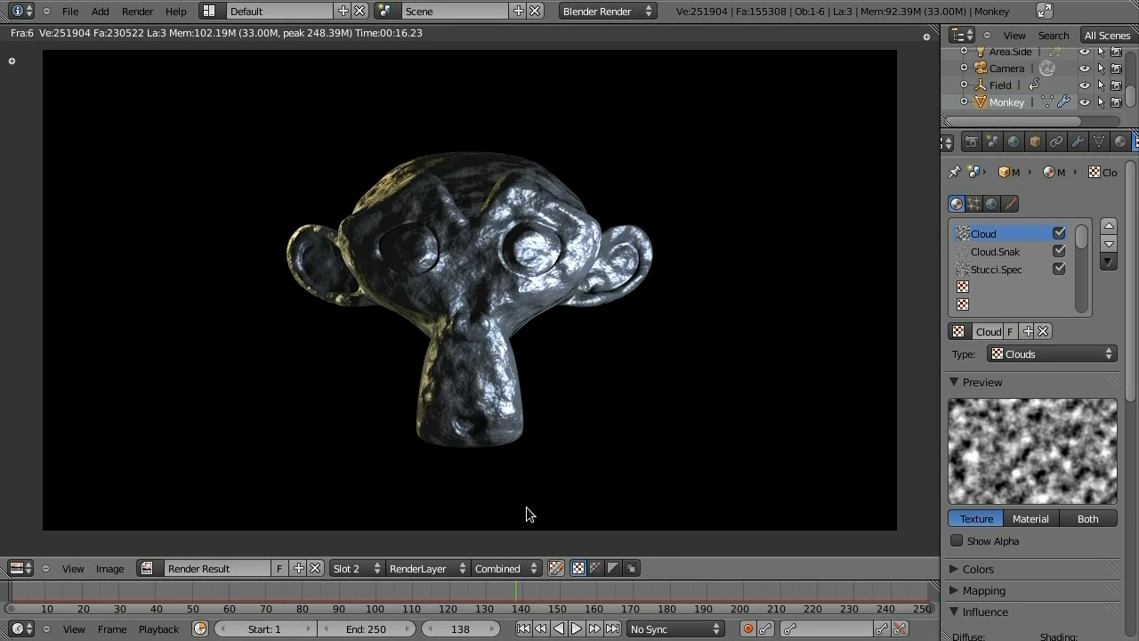
{"action": "left_click", "coordinate": [356, 568]}
{"action": "left_click", "coordinate": [363, 512]}
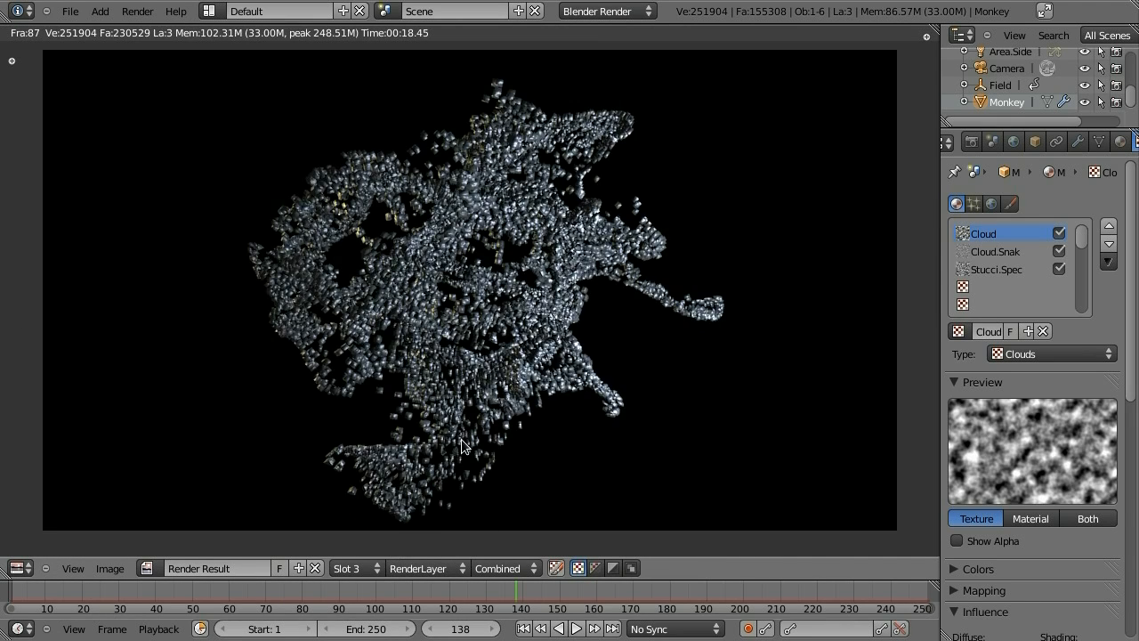
{"action": "key", "text": "F12"}
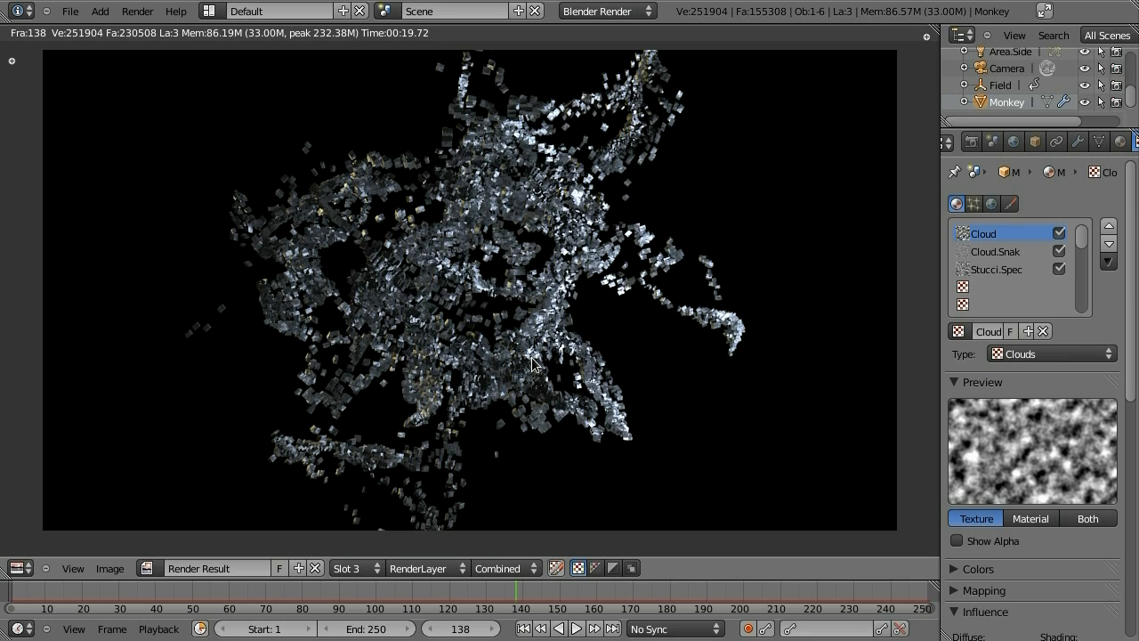
Switch to the Compositing screen layout and enable Use Nodes for the scene
{"action": "left_click", "coordinate": [208, 11]}
{"action": "left_click", "coordinate": [235, 55]}
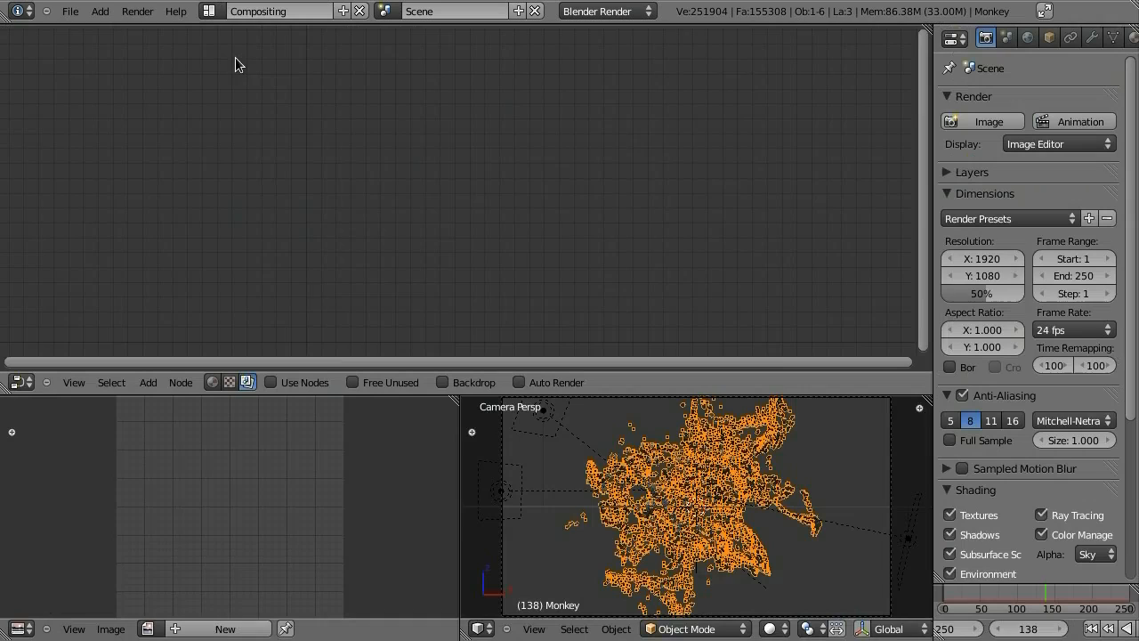
{"action": "left_click", "coordinate": [270, 382]}
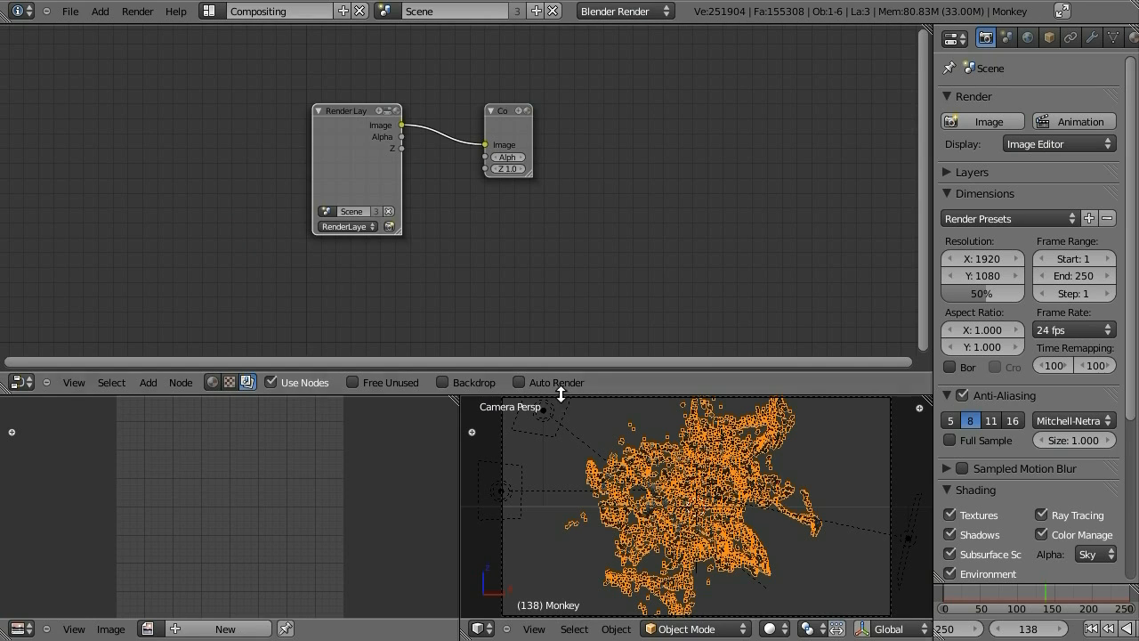
Enable the backdrop in the node editor and spread the Render Layers and Composite nodes apart
{"action": "left_click", "coordinate": [442, 382]}
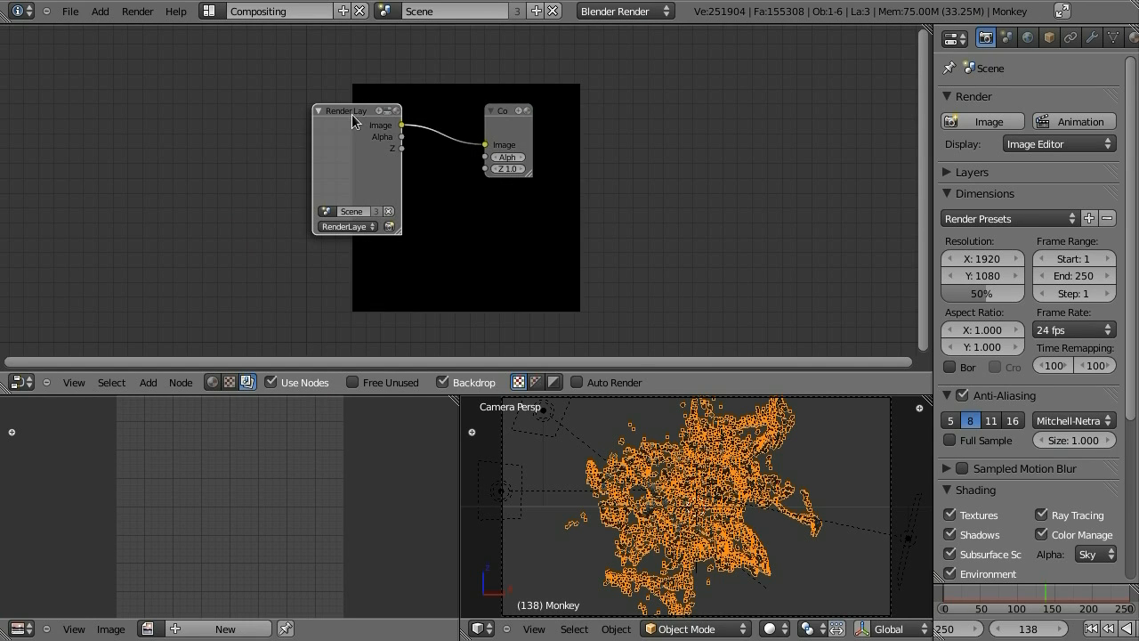
{"action": "left_click_drag", "start_coordinate": [352, 114], "coordinate": [112, 59]}
{"action": "left_click_drag", "start_coordinate": [516, 112], "coordinate": [662, 191]}
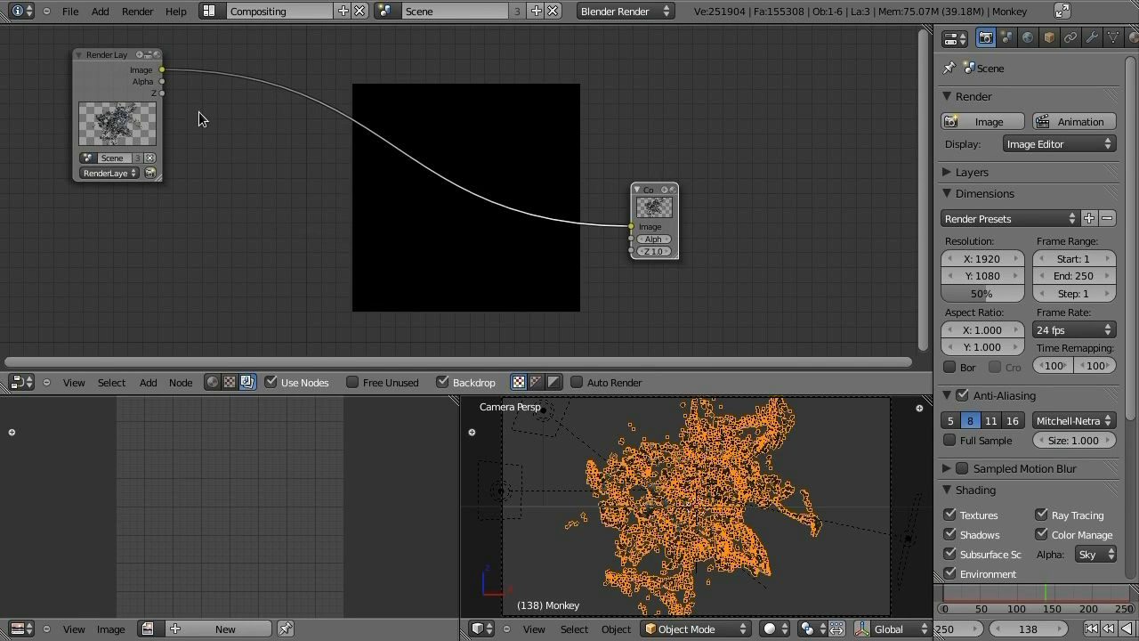
{"action": "left_click_drag", "start_coordinate": [112, 65], "coordinate": [175, 93]}
Add a Vector Blur filter node fed by the rendered image and place it beside the Render Layers node
{"action": "key", "text": "shift+a"}
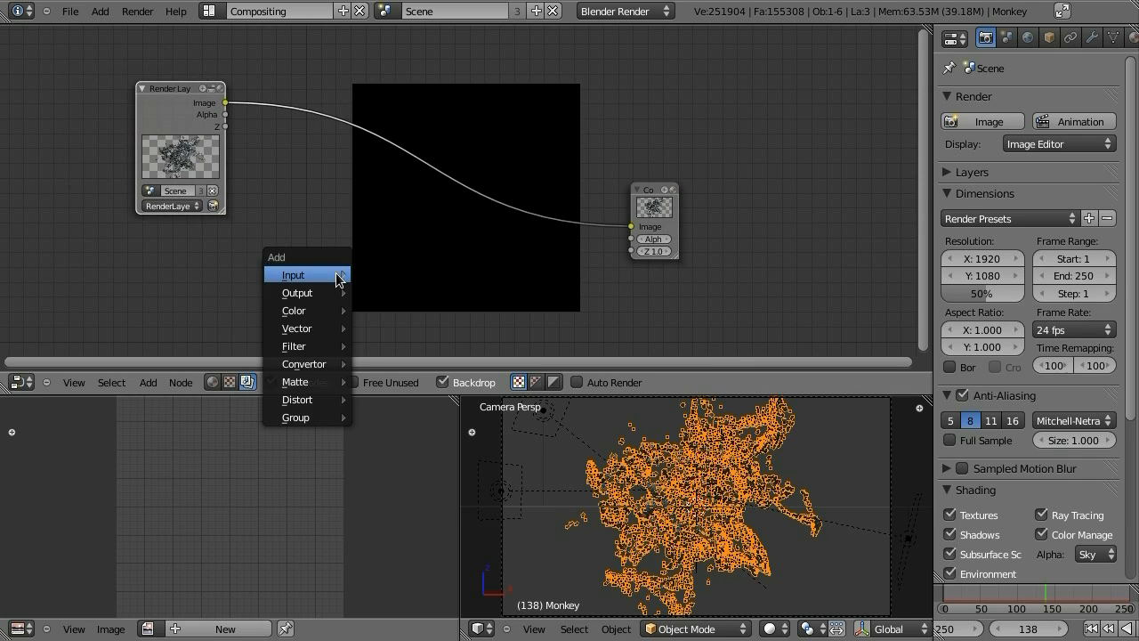
{"action": "mouse_move", "coordinate": [327, 345]}
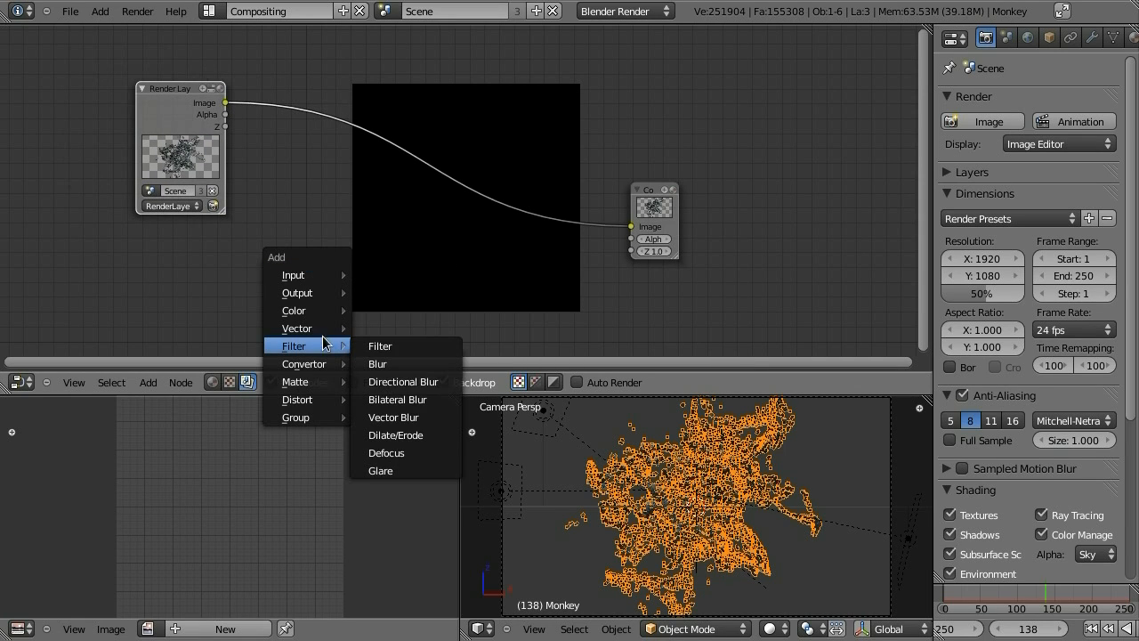
{"action": "left_click", "coordinate": [394, 416]}
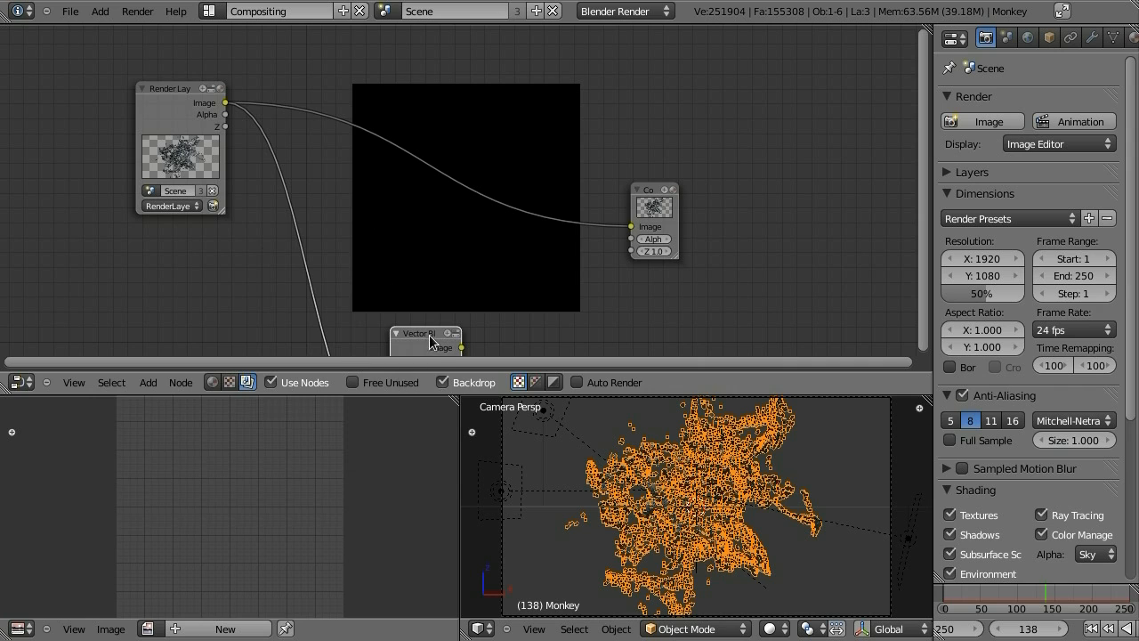
{"action": "left_click", "coordinate": [343, 91]}
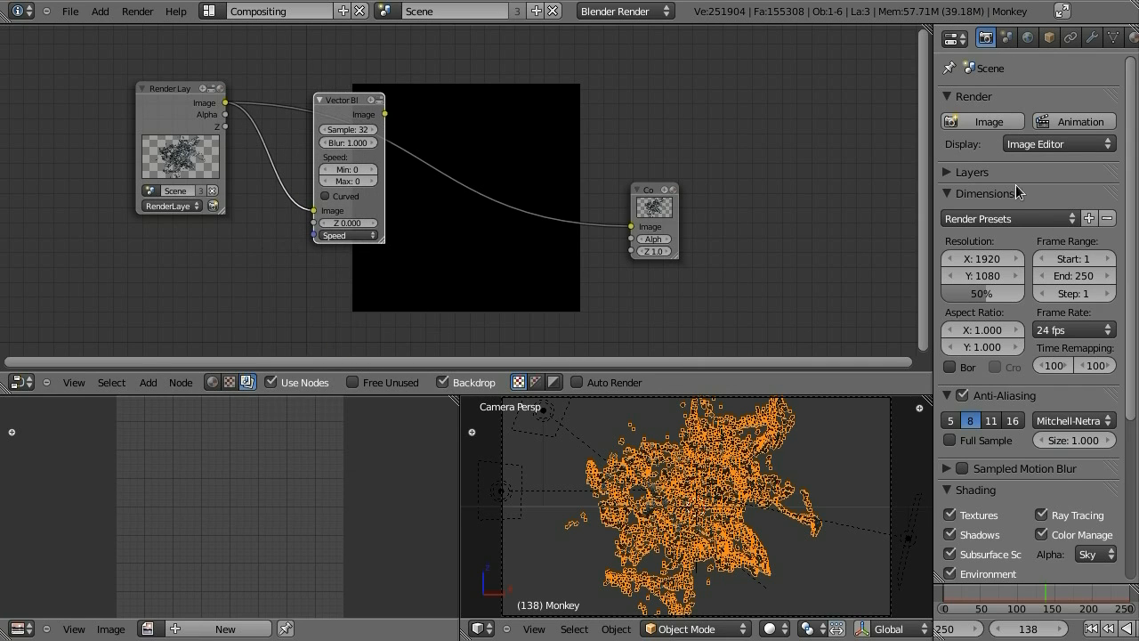
Enable the render layer's Vector pass, link Z and Speed into Vector Blur, and connect its image output to Composite
{"action": "left_click", "coordinate": [956, 174]}
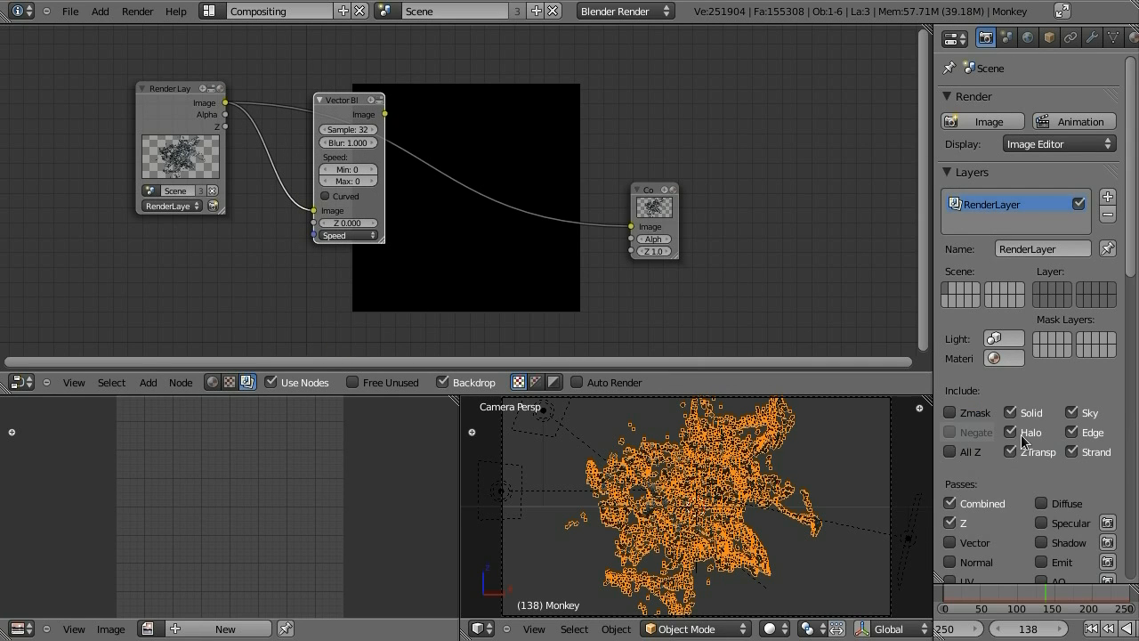
{"action": "left_click", "coordinate": [949, 542]}
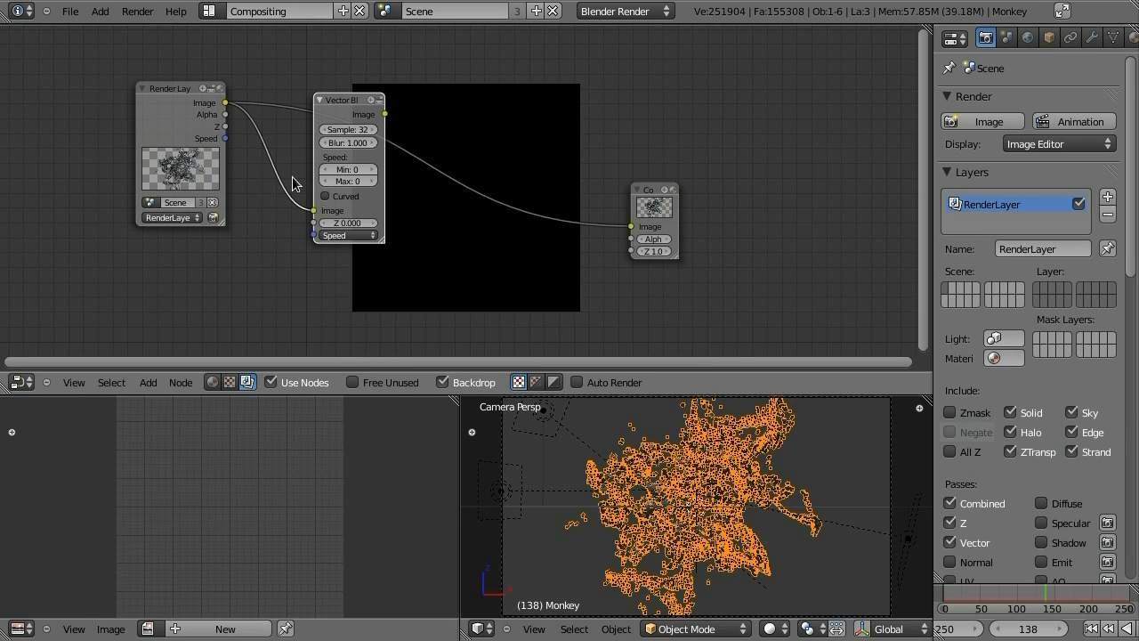
{"action": "left_click_drag", "start_coordinate": [222, 129], "coordinate": [314, 222]}
{"action": "left_click_drag", "start_coordinate": [226, 139], "coordinate": [317, 236]}
{"action": "left_click_drag", "start_coordinate": [385, 113], "coordinate": [625, 227]}
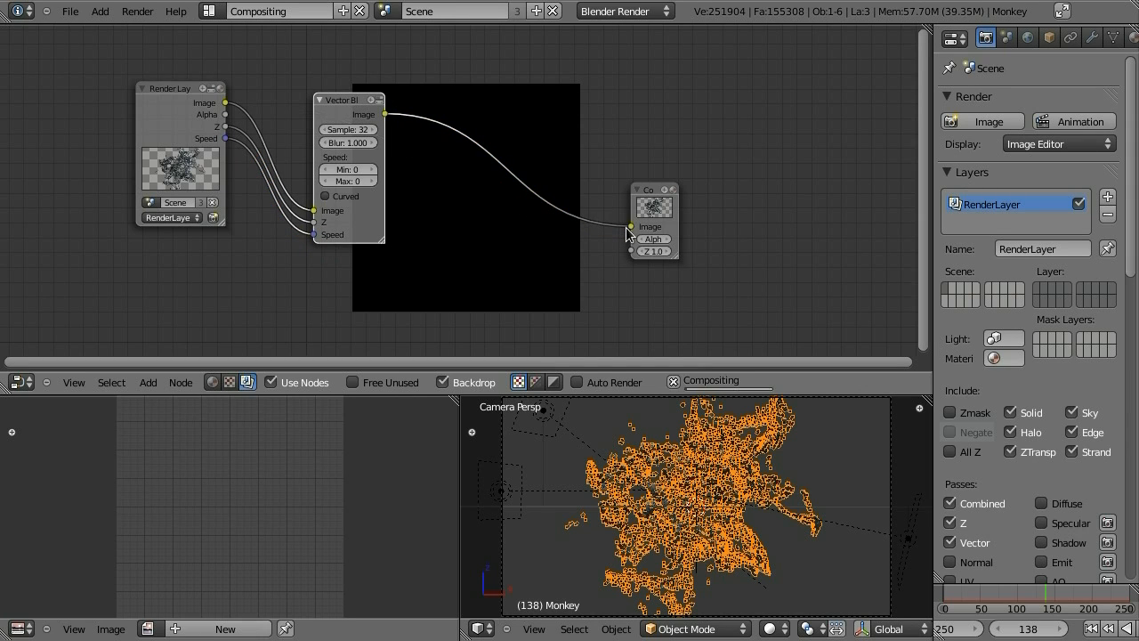
Add a Viewer output node fed by Vector Blur and place it above the Composite node
{"action": "key", "text": "shift+a"}
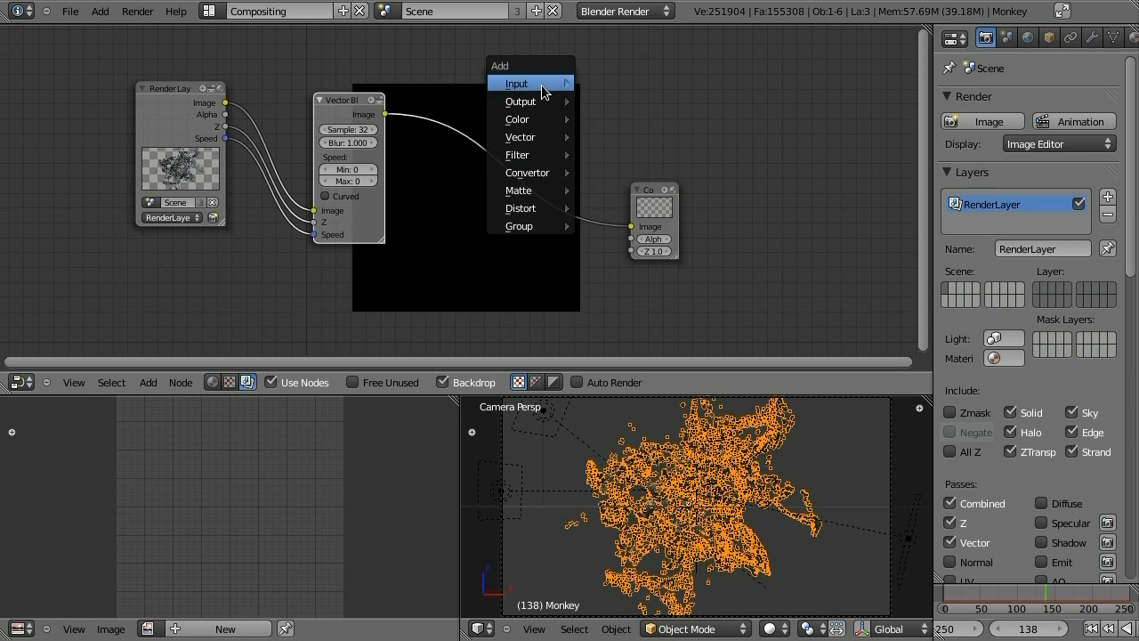
{"action": "mouse_move", "coordinate": [542, 102]}
{"action": "left_click", "coordinate": [614, 119]}
{"action": "left_click_drag", "start_coordinate": [633, 87], "coordinate": [737, 76]}
Set the Vector Blur node's blur to 2 and samples to 64, and enable Curved
{"action": "double_click", "coordinate": [356, 144]}
{"action": "type", "text": "2"}
{"action": "key", "text": "Return"}
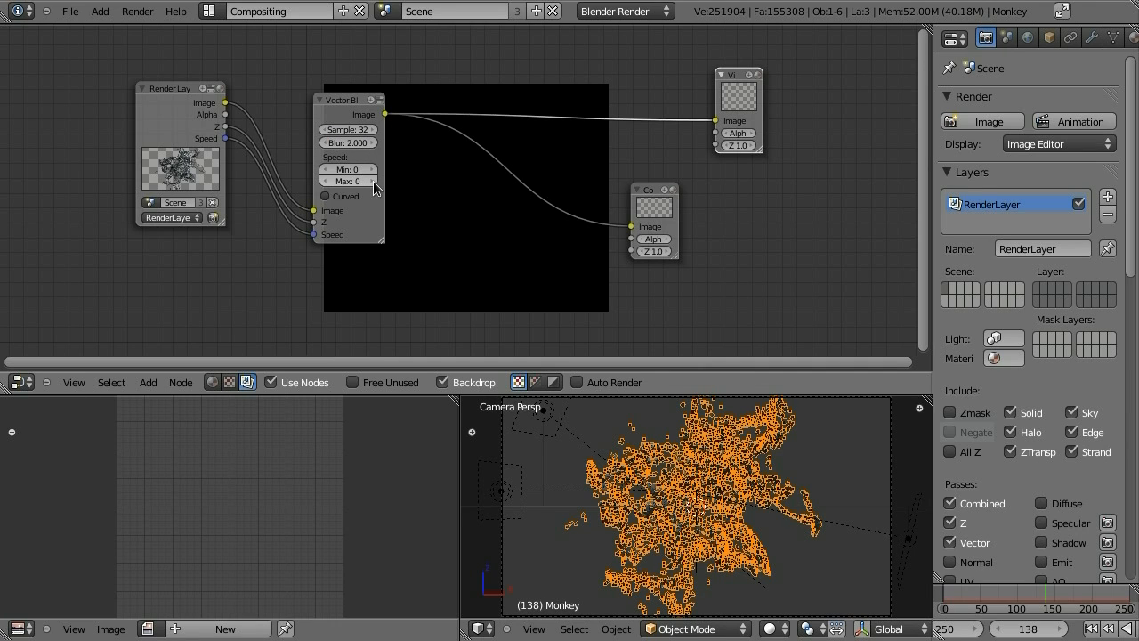
{"action": "double_click", "coordinate": [356, 130]}
{"action": "type", "text": "64"}
{"action": "key", "text": "Return"}
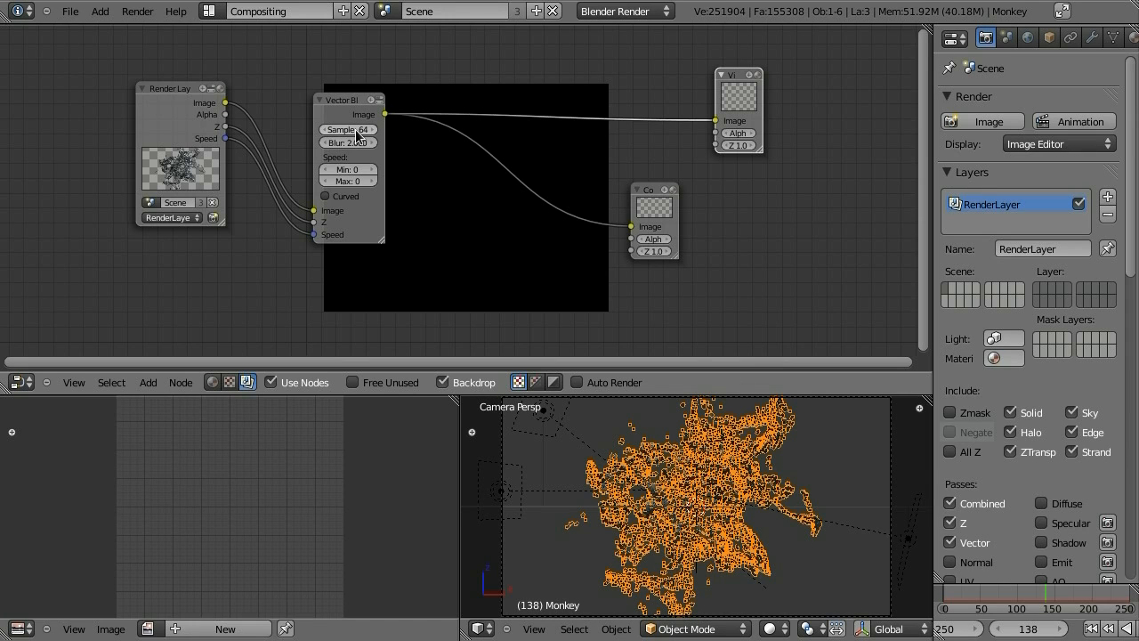
{"action": "left_click", "coordinate": [324, 196]}
Render frame 138 with the vector blur and rearrange the Vector Blur, Composite and Viewer nodes
{"action": "key", "text": "F12"}
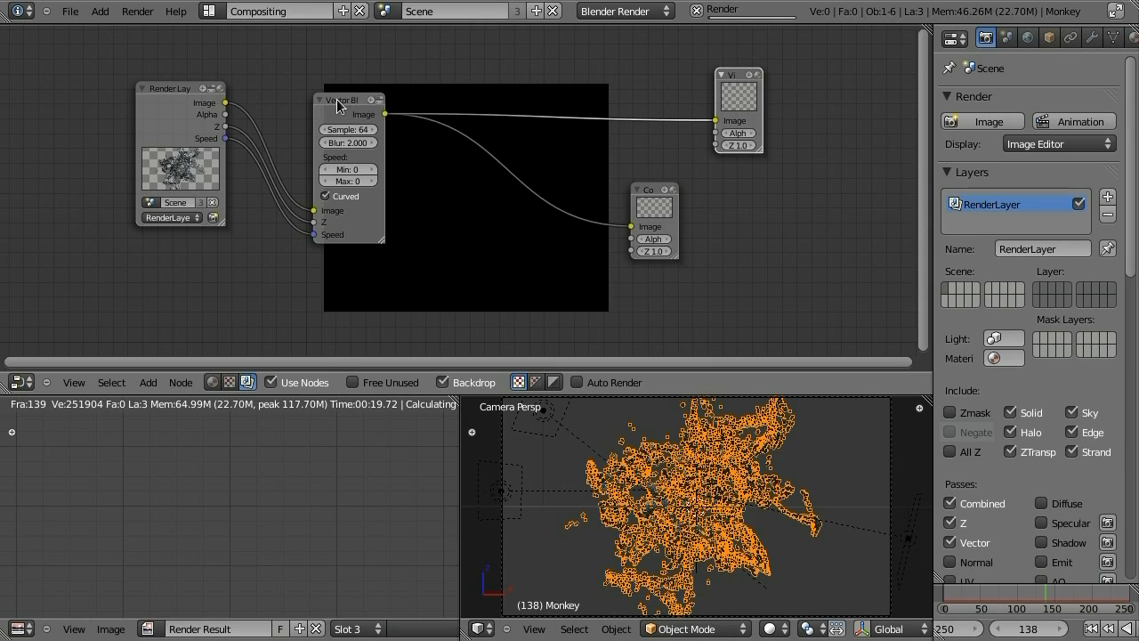
{"action": "left_click_drag", "start_coordinate": [338, 104], "coordinate": [361, 47]}
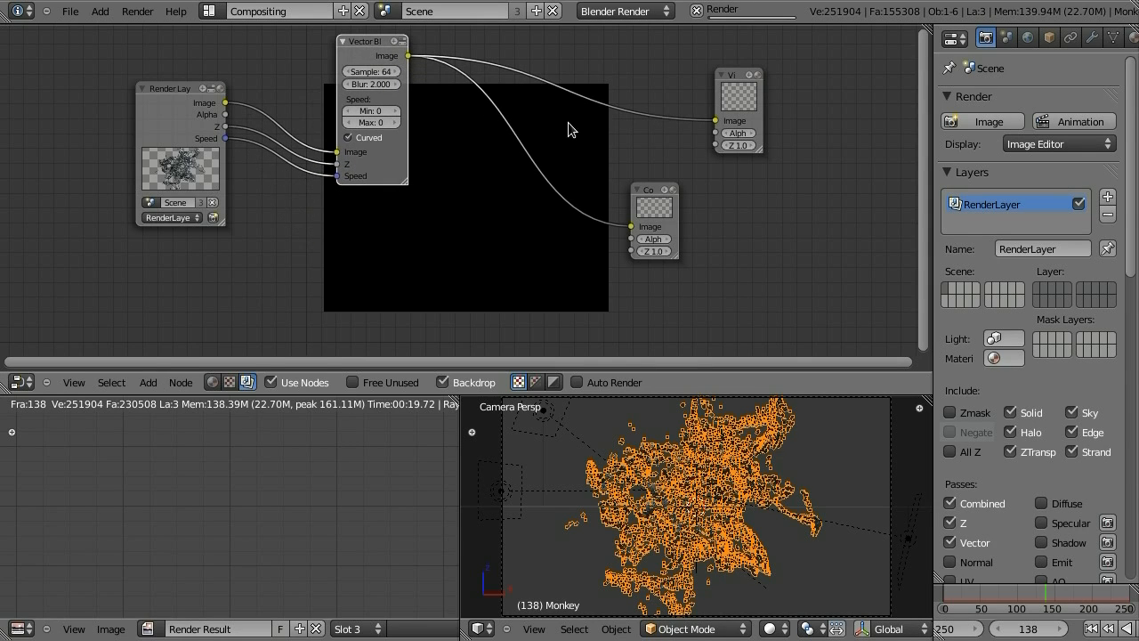
{"action": "left_click_drag", "start_coordinate": [661, 202], "coordinate": [744, 225]}
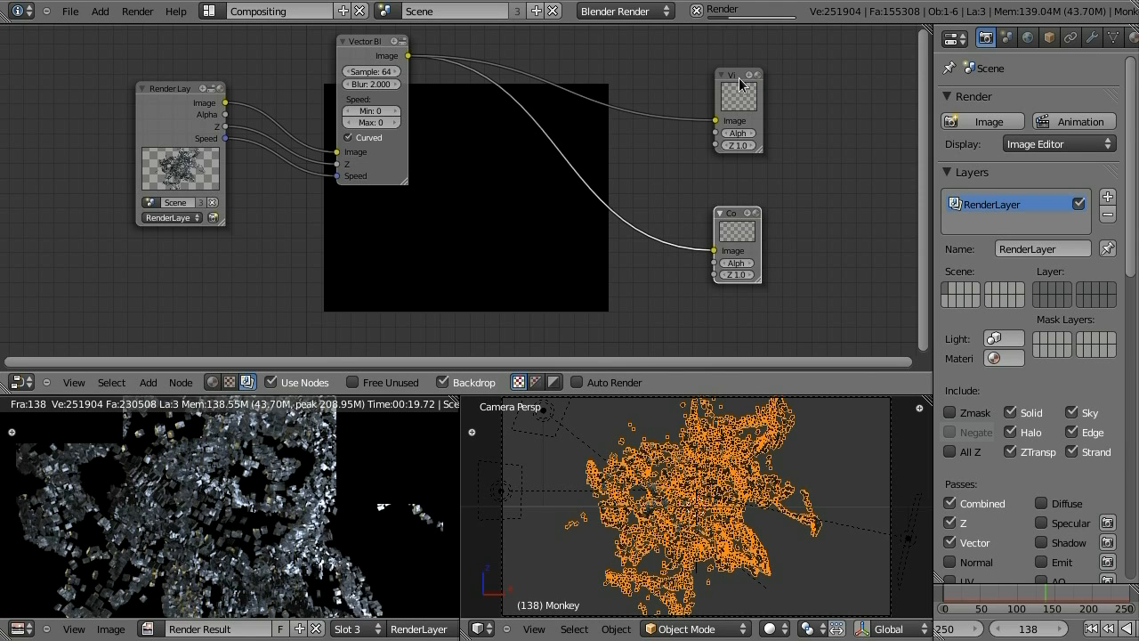
{"action": "left_click_drag", "start_coordinate": [746, 80], "coordinate": [767, 102]}
{"action": "left_click_drag", "start_coordinate": [377, 46], "coordinate": [437, 62]}
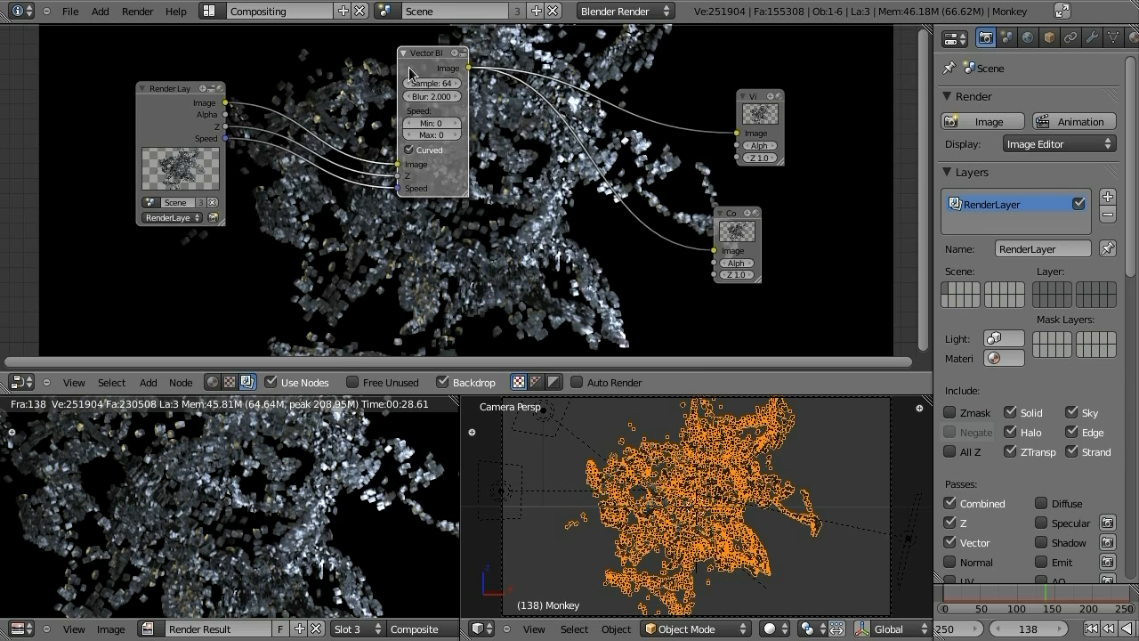
{"action": "left_click_drag", "start_coordinate": [430, 64], "coordinate": [369, 65]}
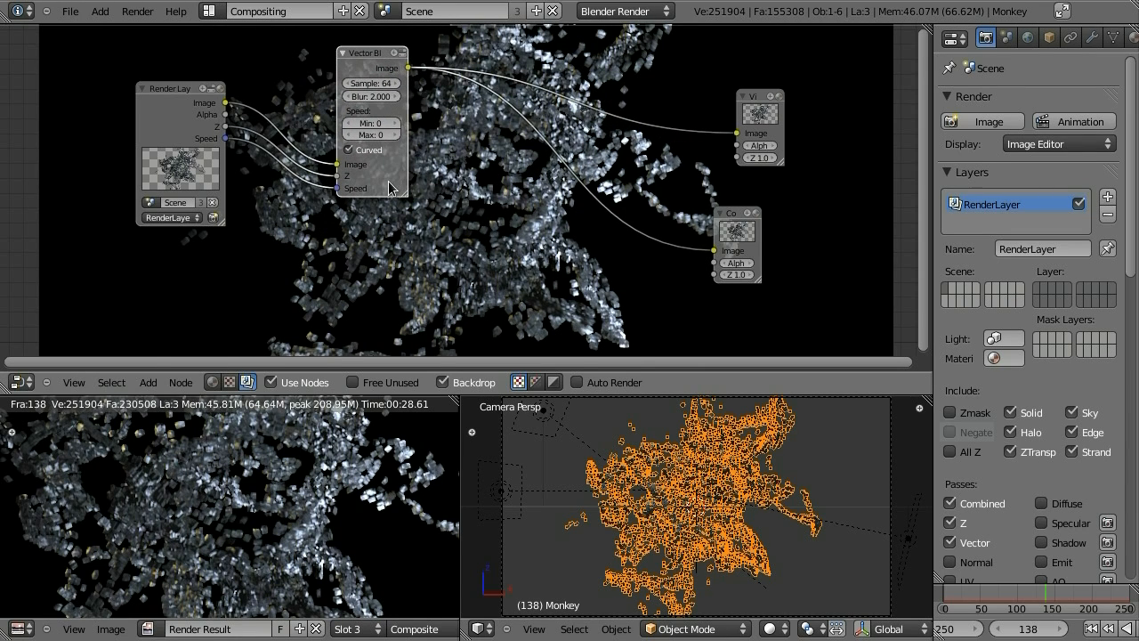
Compare the unblurred render with the vector-blurred image by temporarily linking the Viewer to the Render Layers image
{"action": "left_click", "coordinate": [725, 220]}
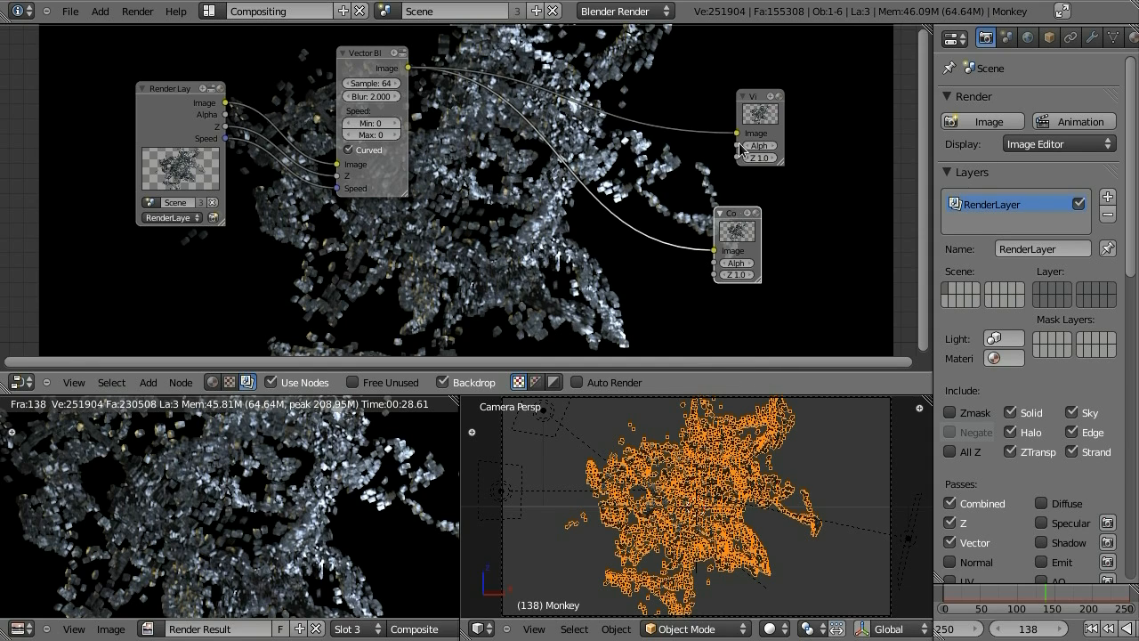
{"action": "mouse_move", "coordinate": [739, 134]}
{"action": "left_mouse_down"}
{"action": "mouse_move", "coordinate": [405, 100]}
{"action": "mouse_move", "coordinate": [263, 133]}
{"action": "mouse_move", "coordinate": [472, 89]}
{"action": "mouse_move", "coordinate": [735, 112]}
{"action": "mouse_move", "coordinate": [737, 132]}
{"action": "left_mouse_up"}
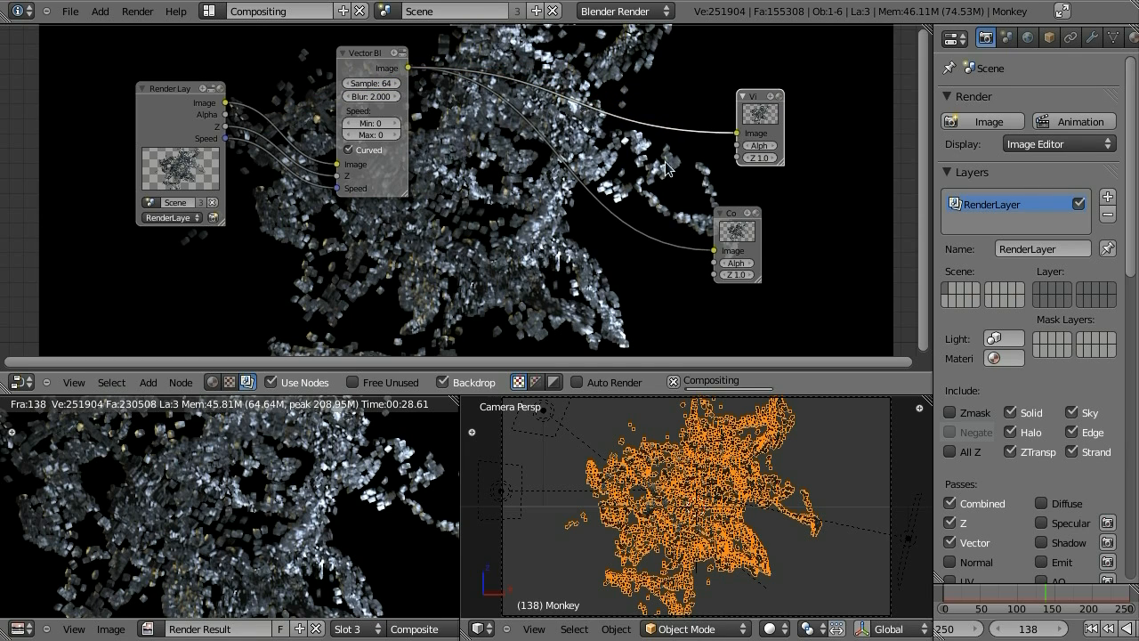
{"action": "left_click_drag", "start_coordinate": [225, 103], "coordinate": [747, 137]}
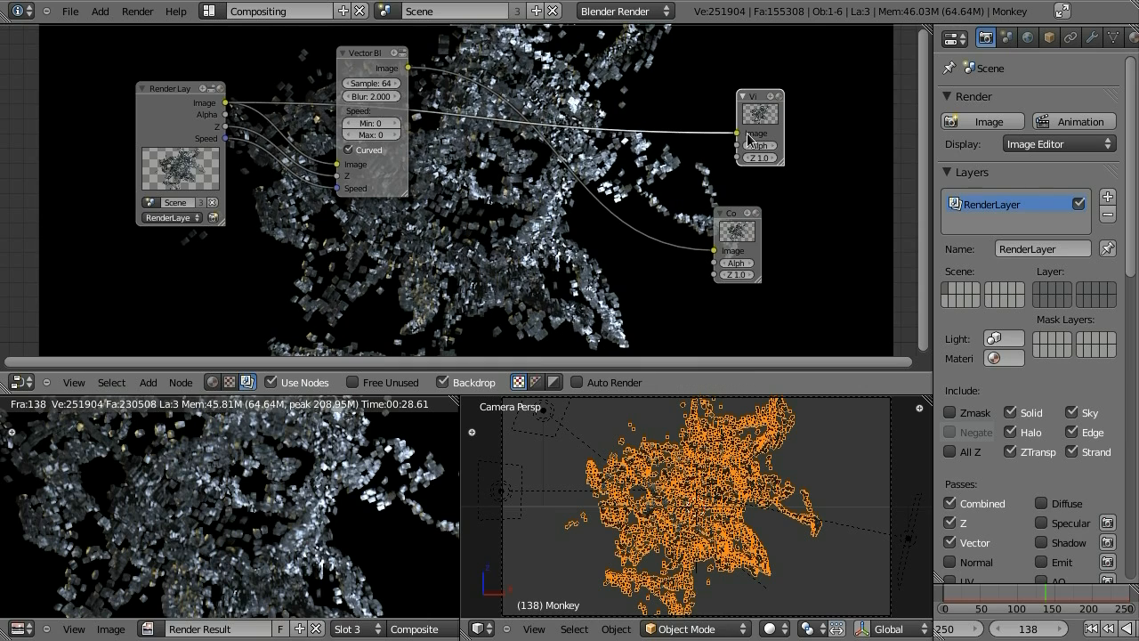
{"action": "left_click_drag", "start_coordinate": [408, 68], "coordinate": [737, 132]}
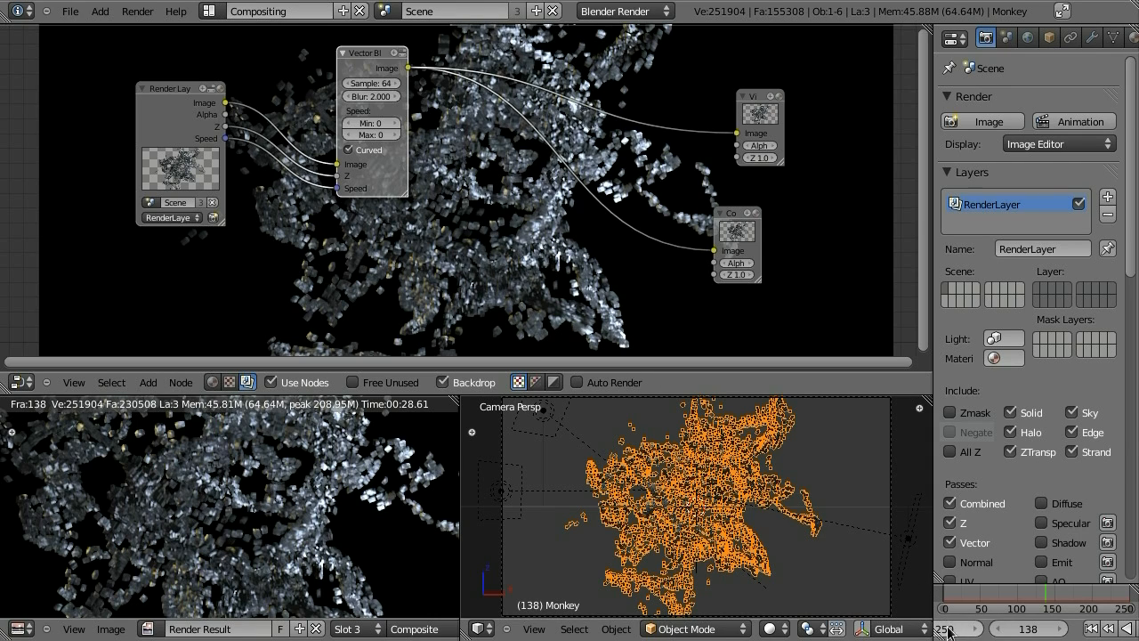
Go to frame 1 and render it with the vector blur
{"action": "left_click", "coordinate": [1028, 628]}
{"action": "type", "text": "0"}
{"action": "key", "text": "BackSpace"}
{"action": "type", "text": "1"}
{"action": "key", "text": "Return"}
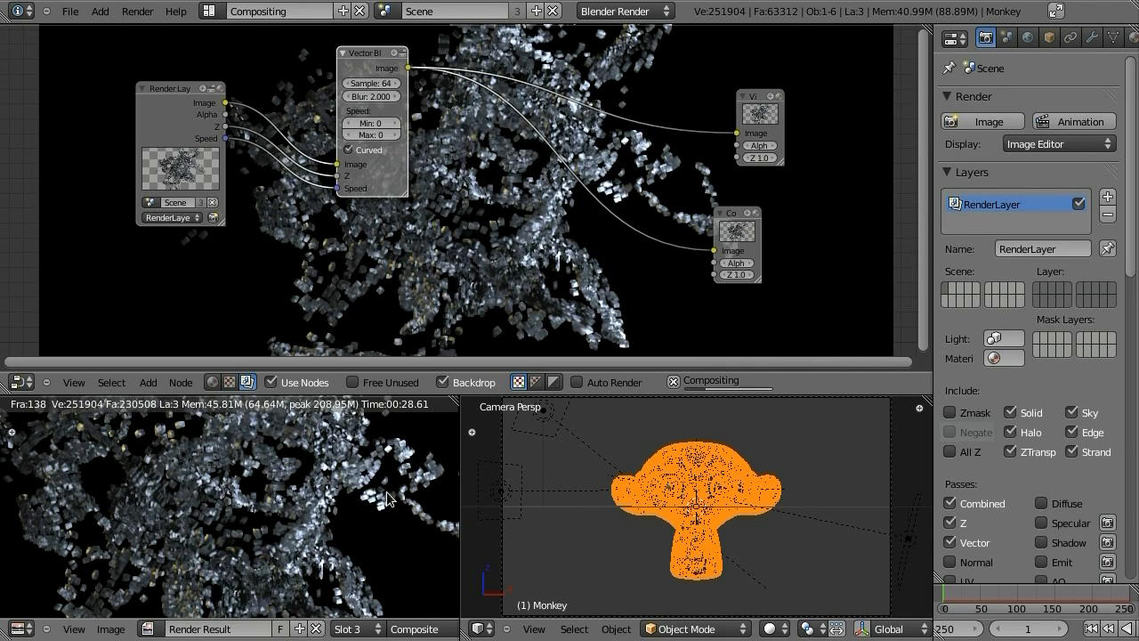
{"action": "key", "text": "F12"}
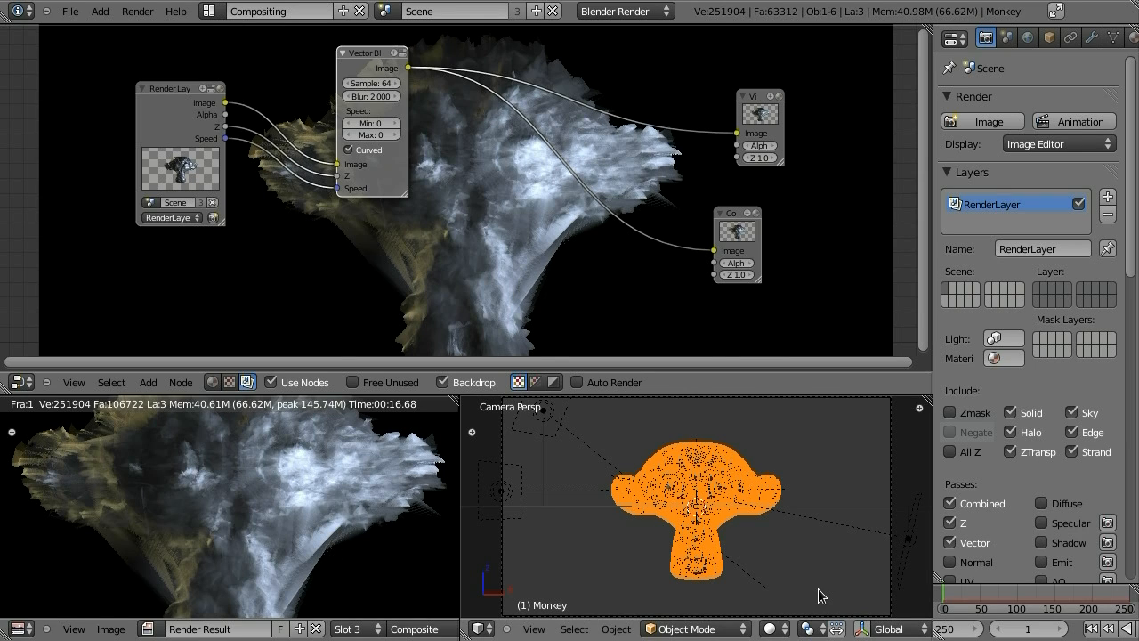
Advance to frame 3 and switch to the Default screen layout
{"action": "double_click", "coordinate": [1061, 629]}
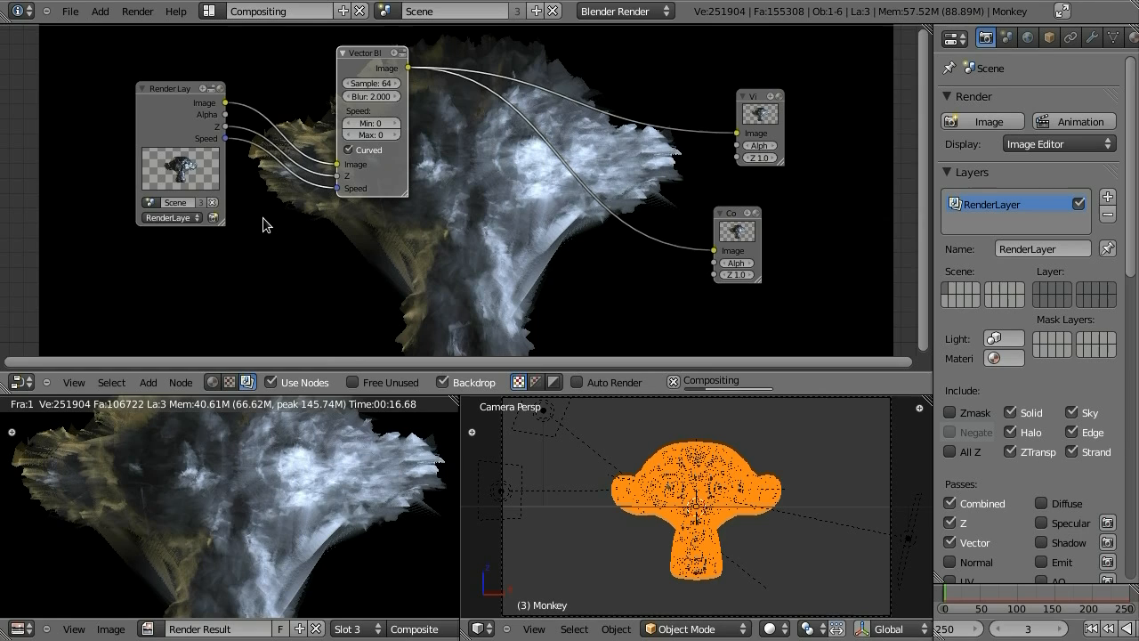
{"action": "left_click", "coordinate": [212, 11]}
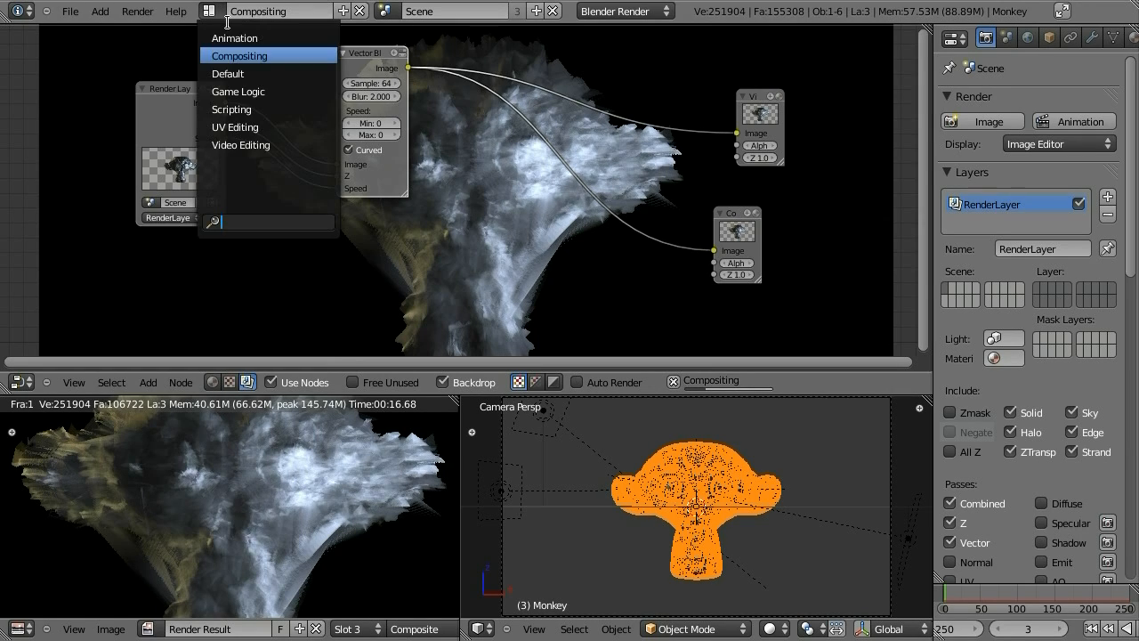
{"action": "left_click", "coordinate": [231, 73]}
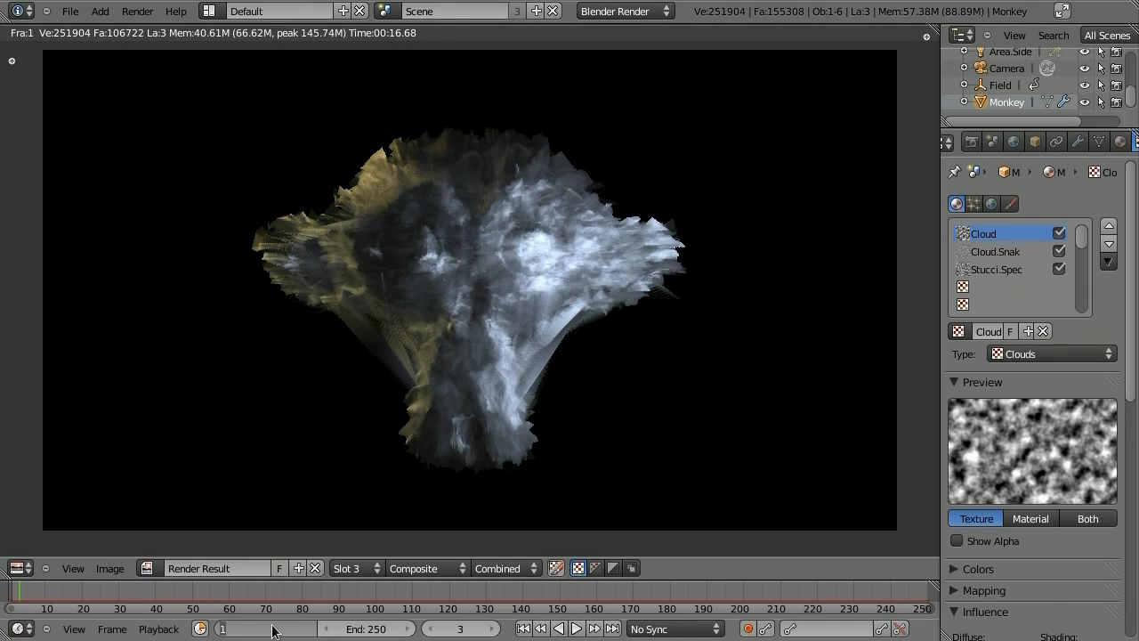
Set the animation's start frame to 3 and render the current frame
{"action": "type", "text": "3"}
{"action": "key", "text": "Return"}
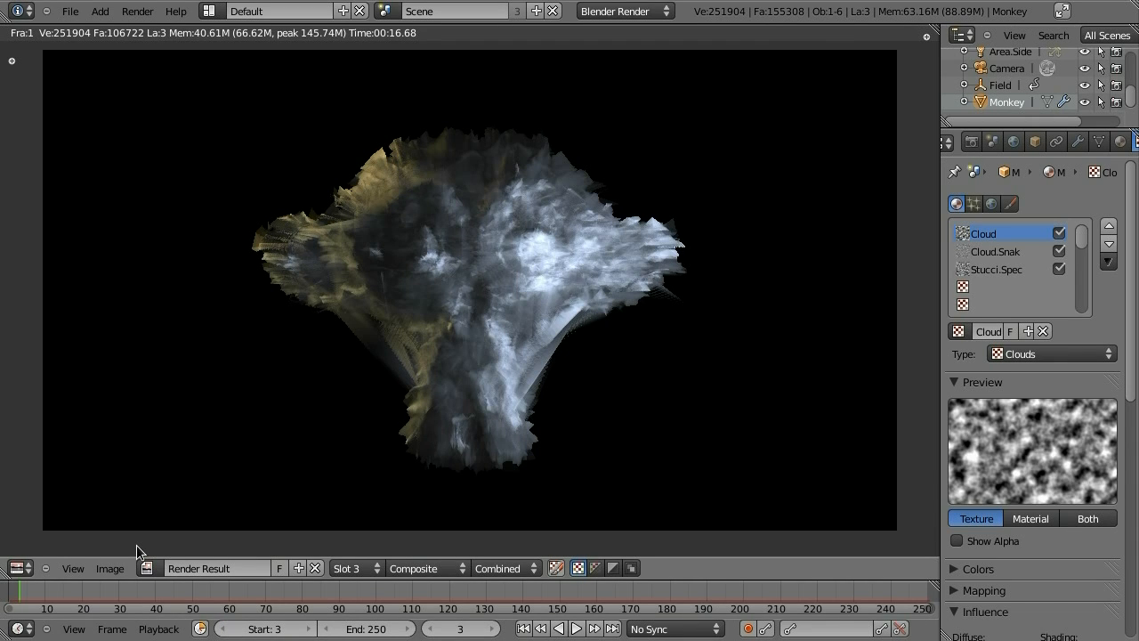
{"action": "key", "text": "Left"}
{"action": "key", "text": "F12"}
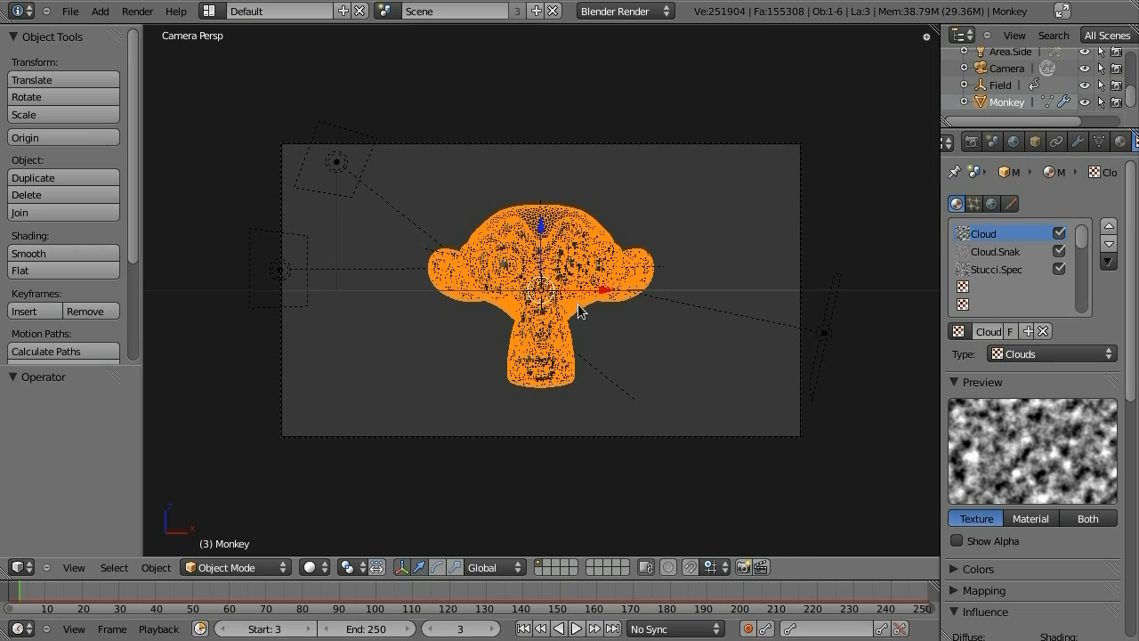
Collapse the monkey's Solidify modifier and add a UV texture layer to its mesh data
{"action": "left_click", "coordinate": [1078, 142]}
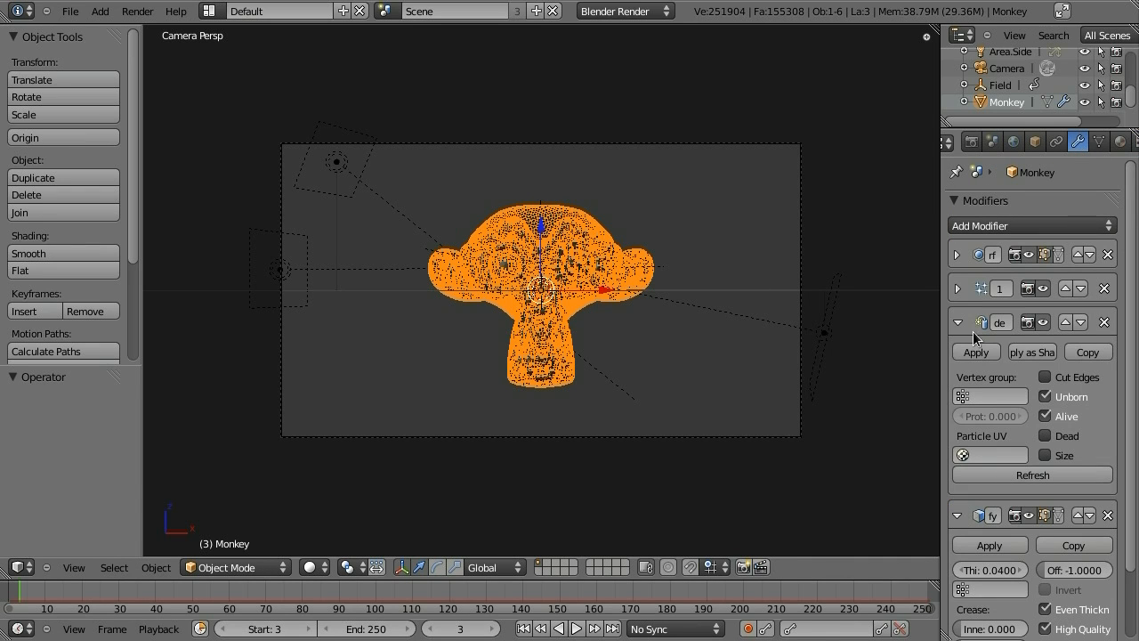
{"action": "left_click", "coordinate": [957, 515]}
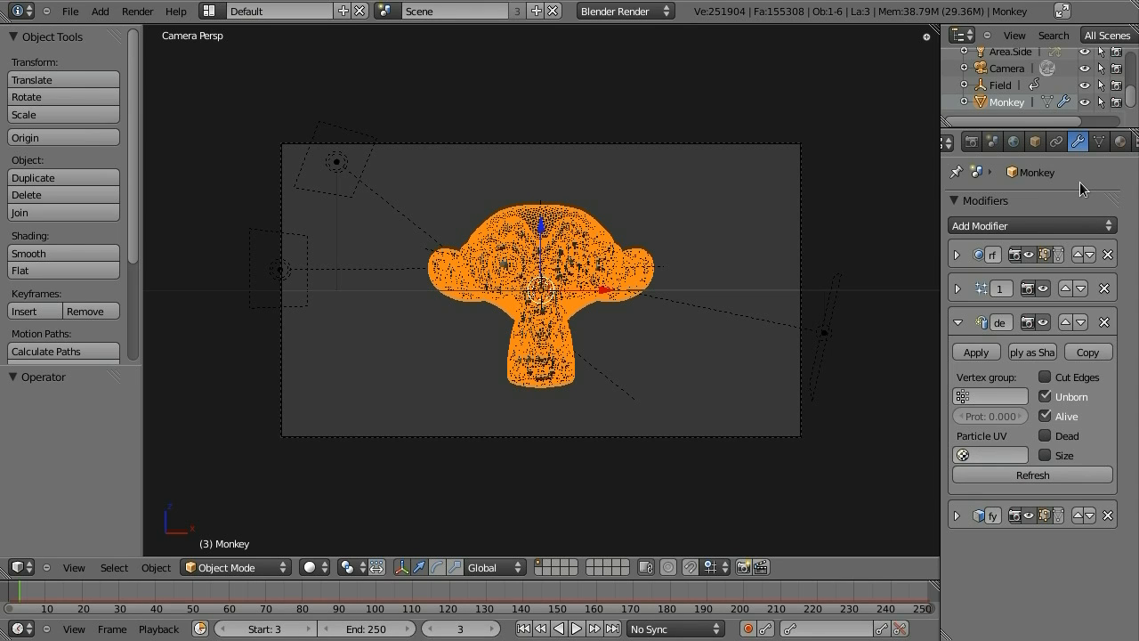
{"action": "left_click", "coordinate": [1101, 144]}
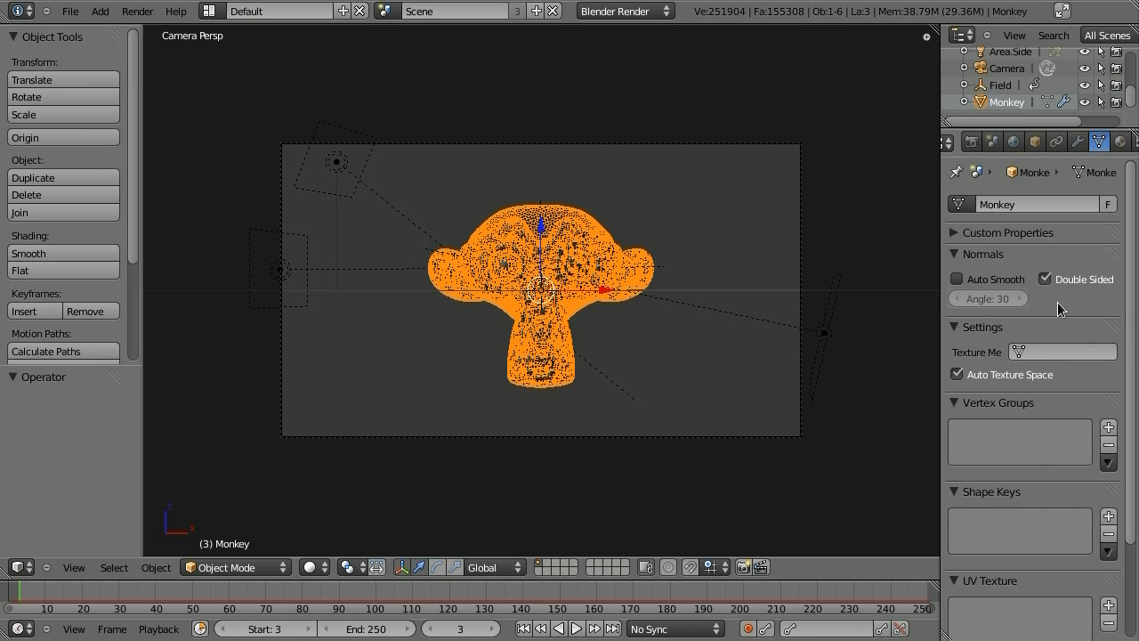
{"action": "scroll", "coordinate": [1132, 322], "scroll_direction": "down", "scroll_amount": 1}
{"action": "scroll", "coordinate": [1132, 329], "scroll_direction": "down", "scroll_amount": 1}
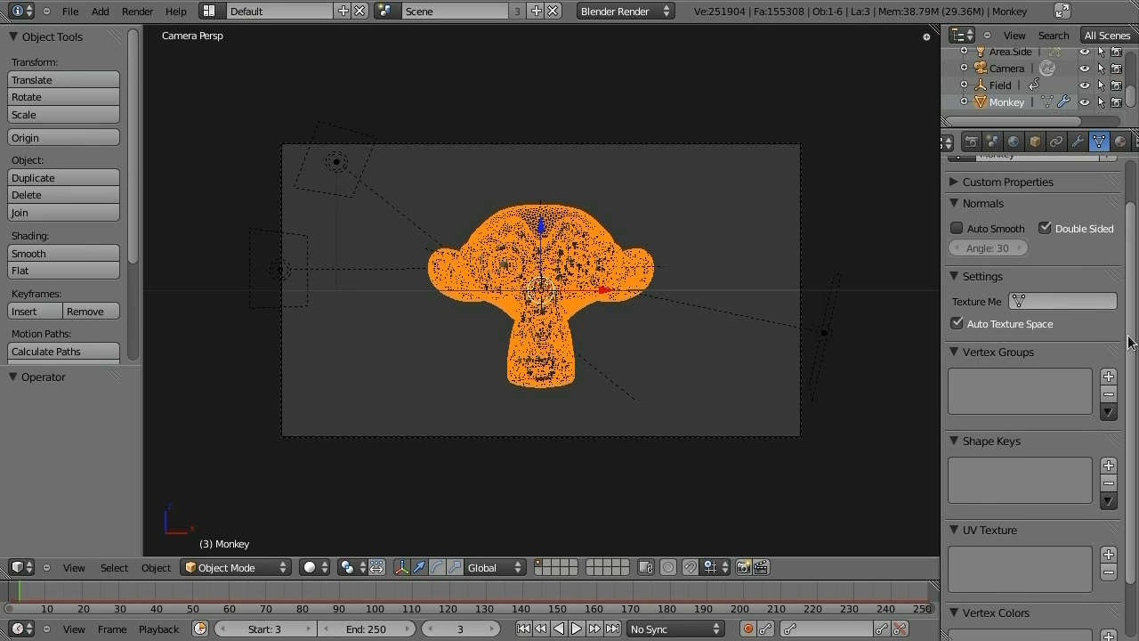
{"action": "left_click_drag", "start_coordinate": [1131, 341], "coordinate": [1137, 413]}
{"action": "left_click", "coordinate": [1112, 491]}
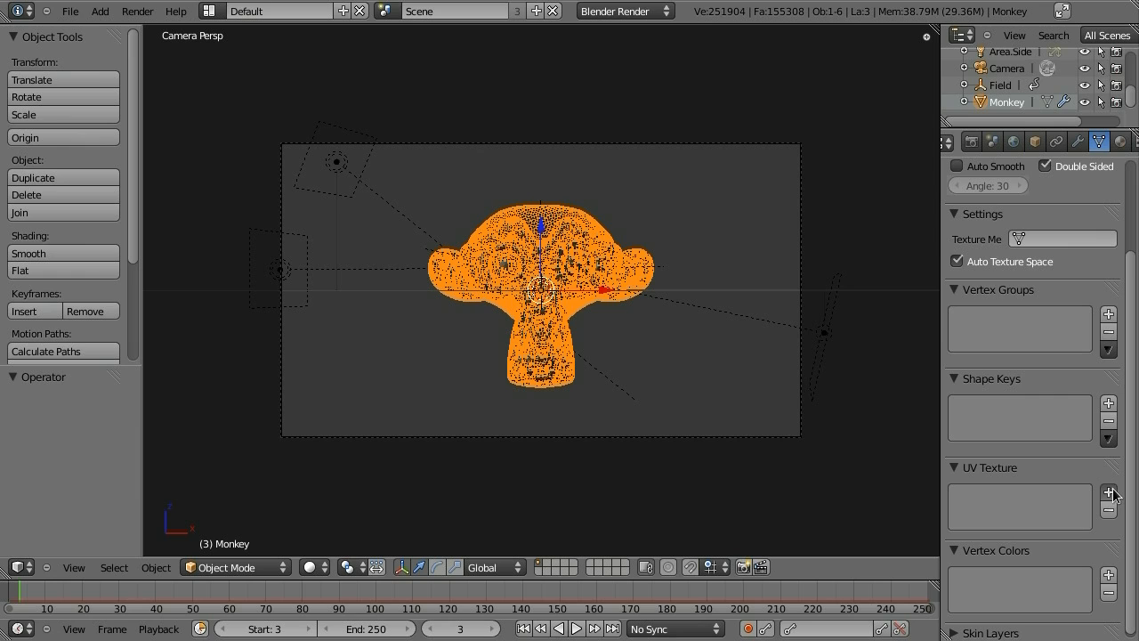
{"action": "left_click", "coordinate": [1111, 492]}
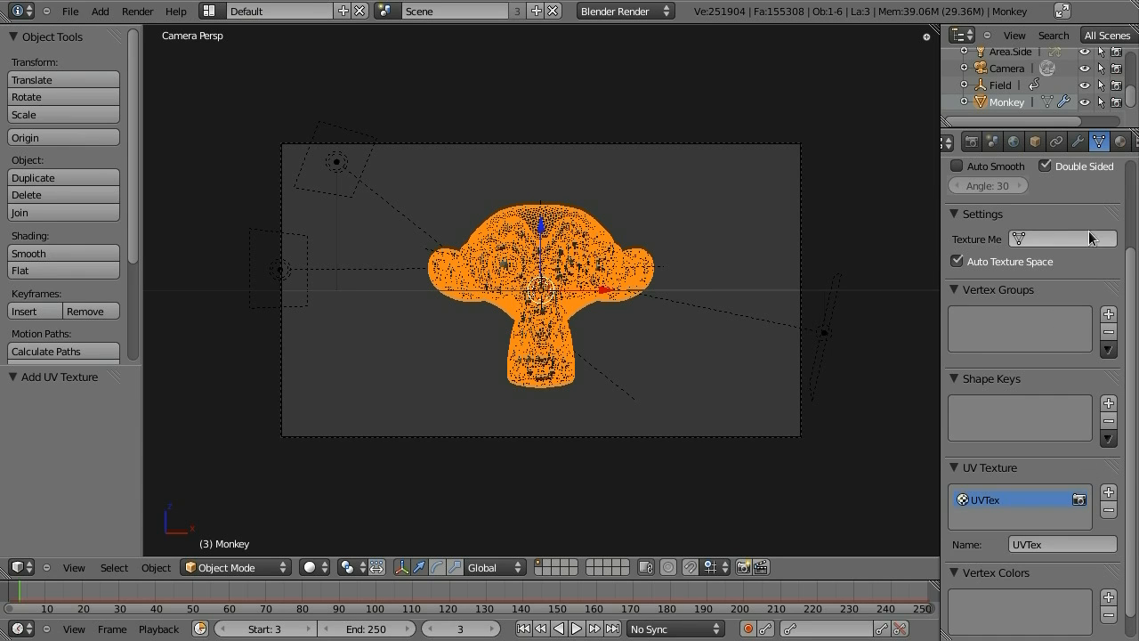
Assign the UVTex layer as the particle UV of the monkey's Explode modifier
{"action": "left_click", "coordinate": [1078, 141]}
{"action": "left_click", "coordinate": [987, 455]}
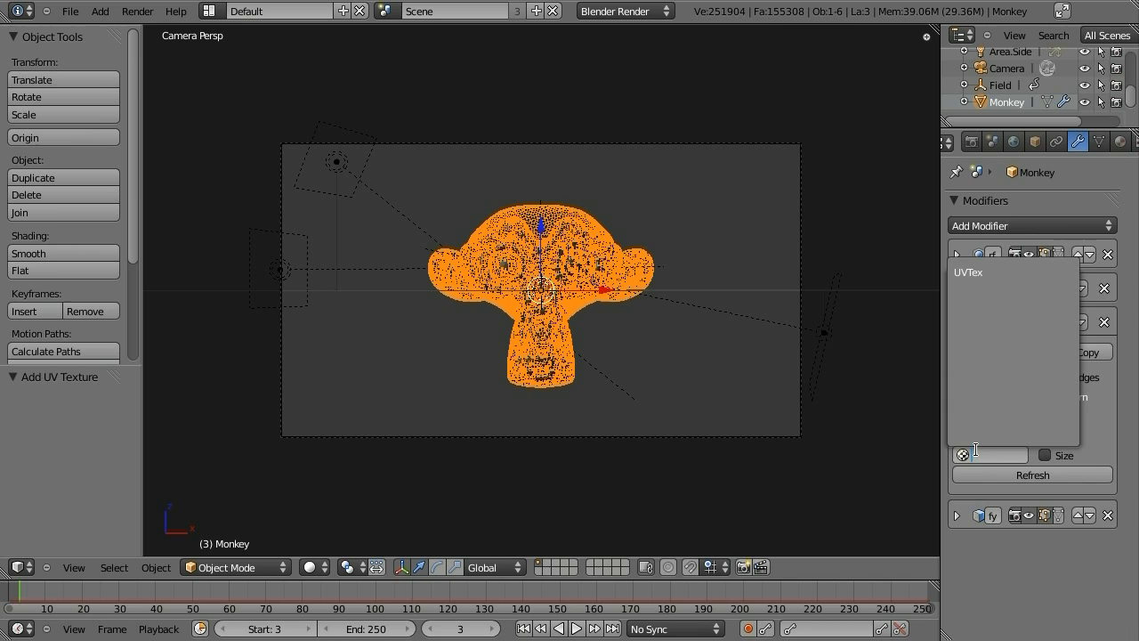
{"action": "left_click", "coordinate": [991, 277]}
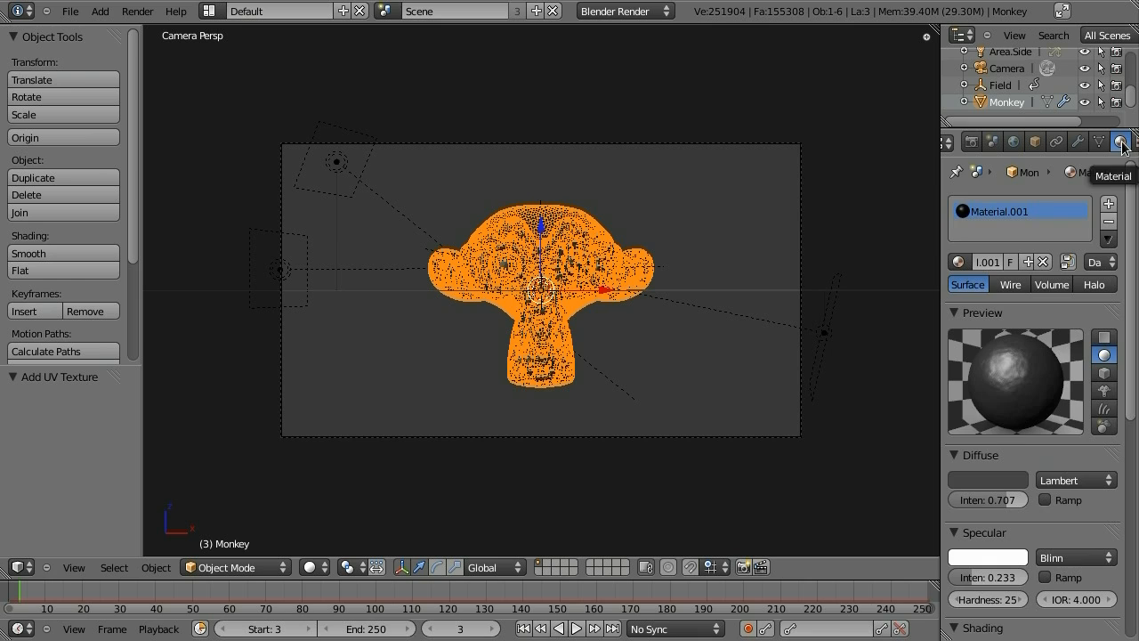
Enable Z transparency on the monkey's material and set both alpha and specular alpha to 0
{"action": "left_click_drag", "start_coordinate": [1133, 320], "coordinate": [1136, 490]}
{"action": "left_click", "coordinate": [968, 417]}
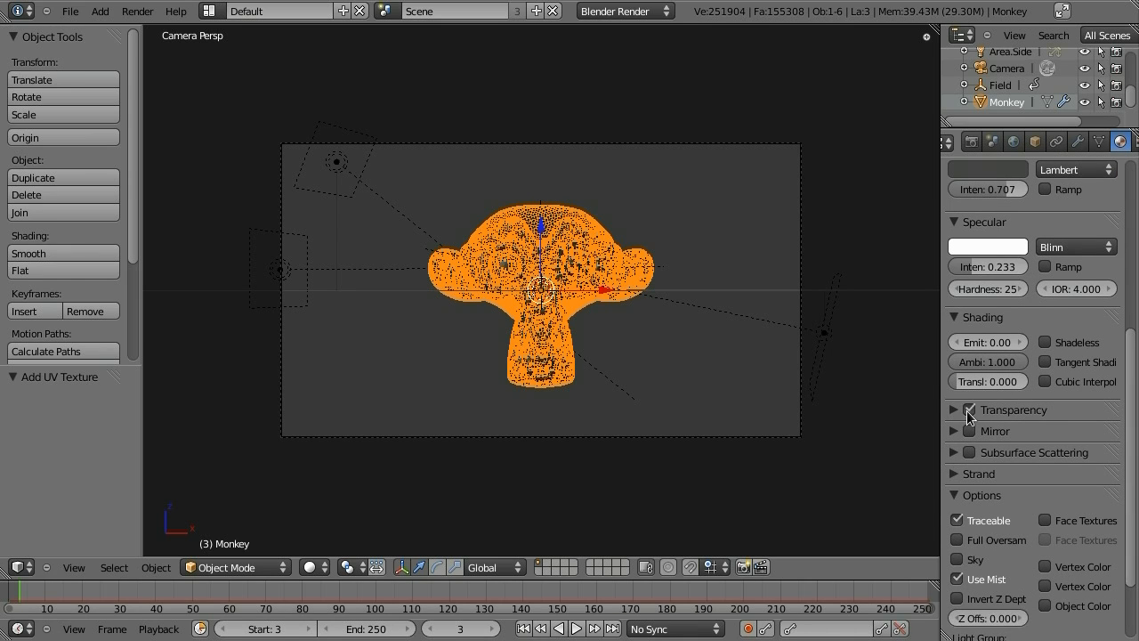
{"action": "left_click", "coordinate": [961, 414]}
{"action": "left_click", "coordinate": [989, 460]}
{"action": "type", "text": "0"}
{"action": "key", "text": "Return"}
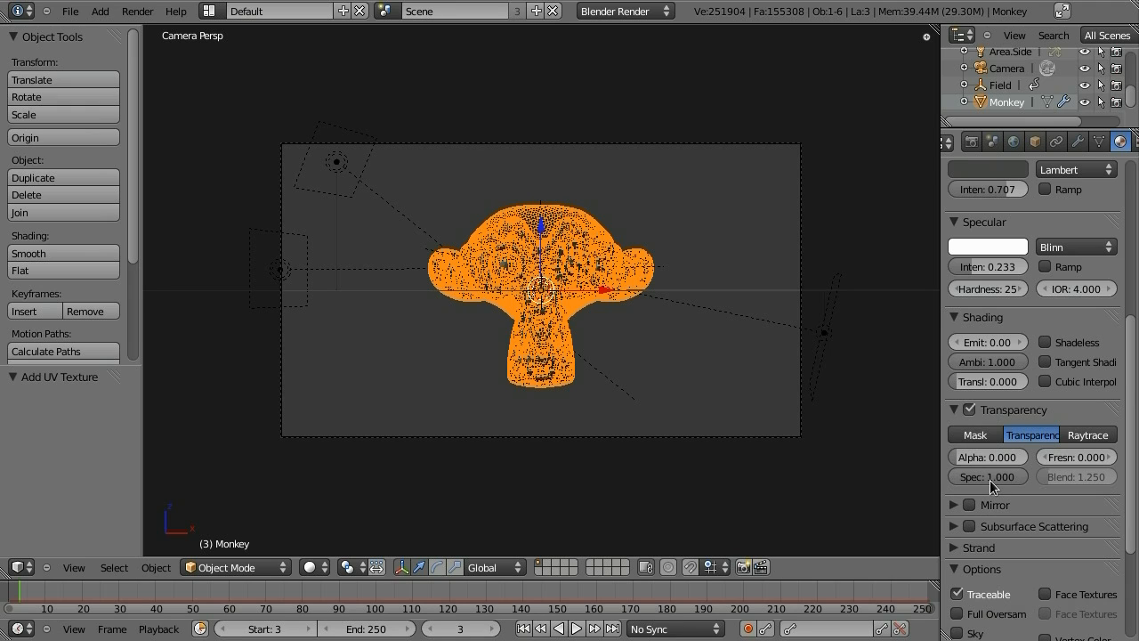
{"action": "left_click", "coordinate": [988, 477]}
{"action": "type", "text": "0"}
{"action": "key", "text": "Return"}
{"action": "left_click_drag", "start_coordinate": [1133, 425], "coordinate": [1136, 227]}
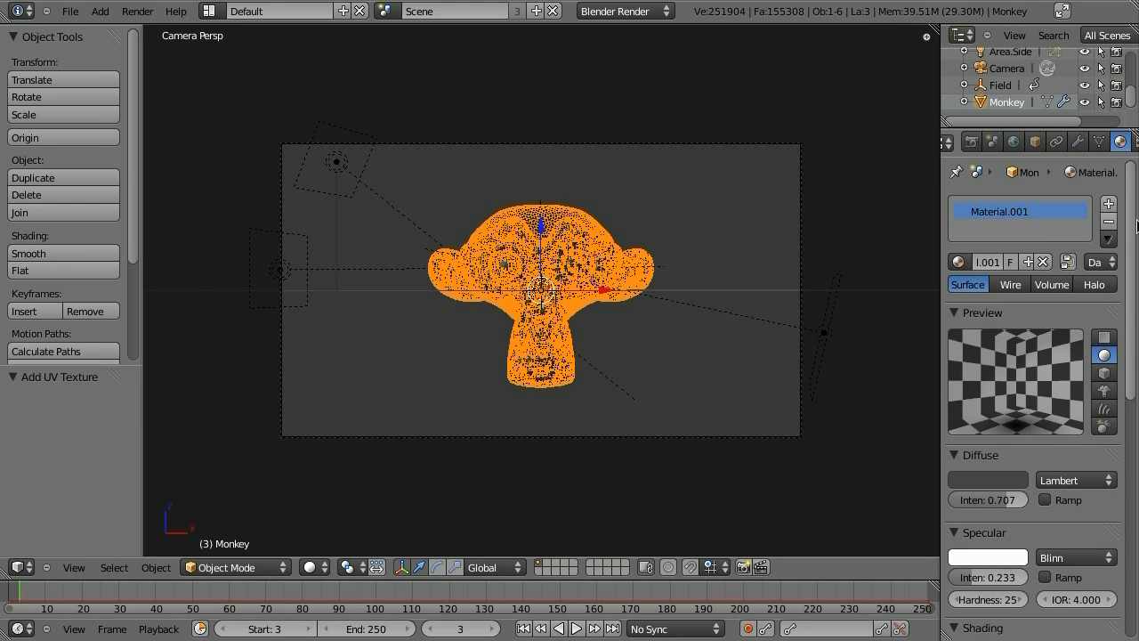
Add a Blend-type texture in the material's fourth texture slot and name it Fade.Blend
{"action": "scroll", "coordinate": [1120, 148], "scroll_direction": "down", "scroll_amount": 2}
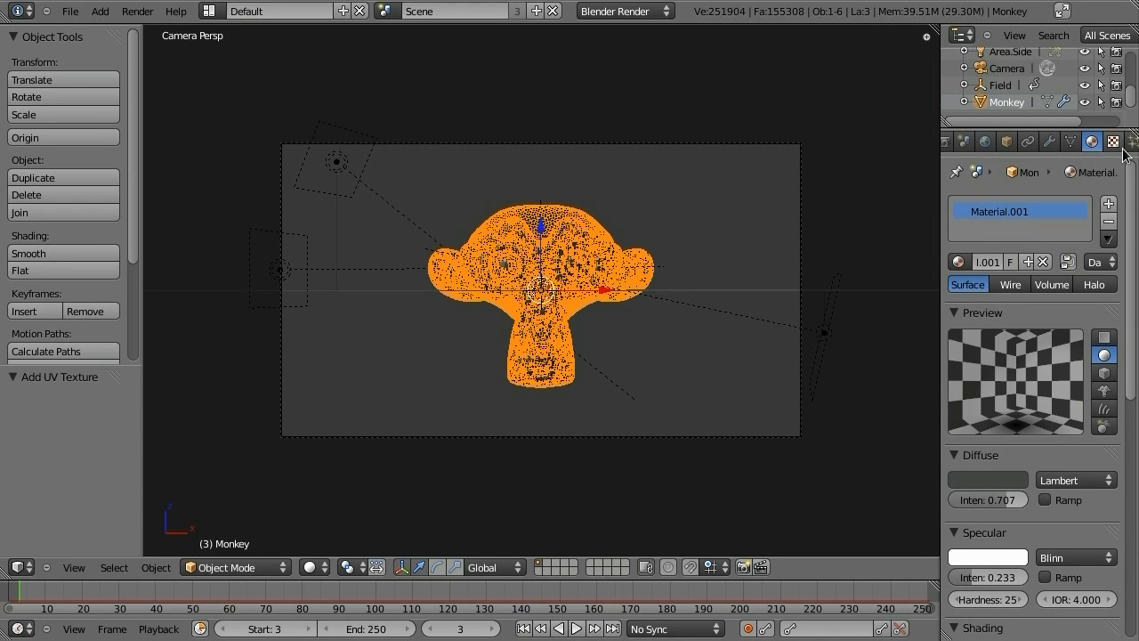
{"action": "left_click", "coordinate": [1114, 142]}
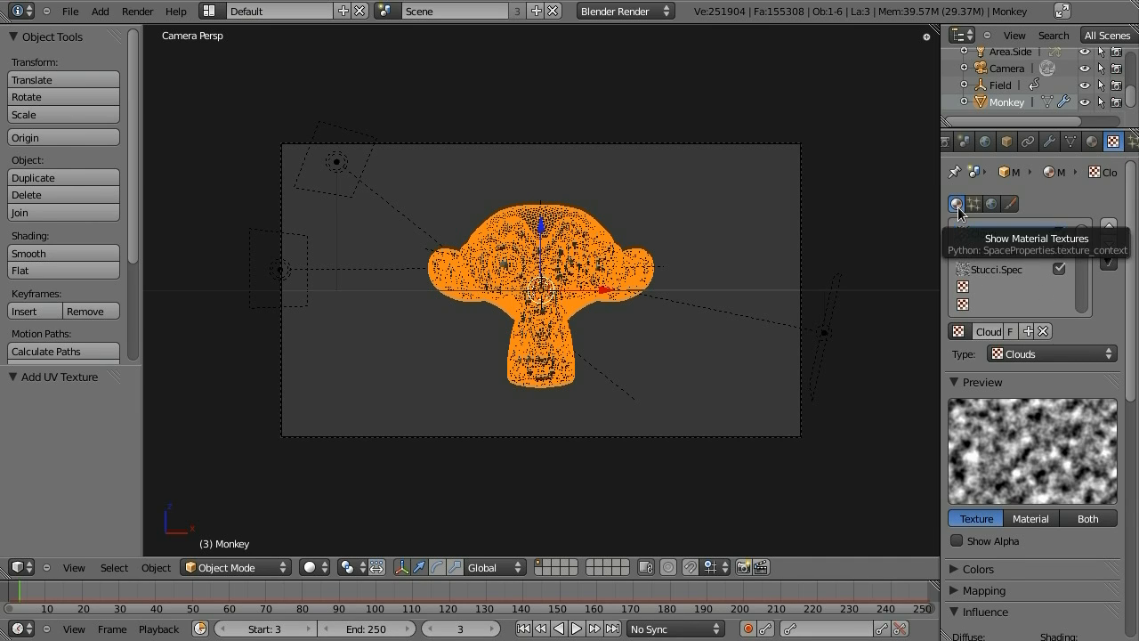
{"action": "left_click", "coordinate": [994, 286]}
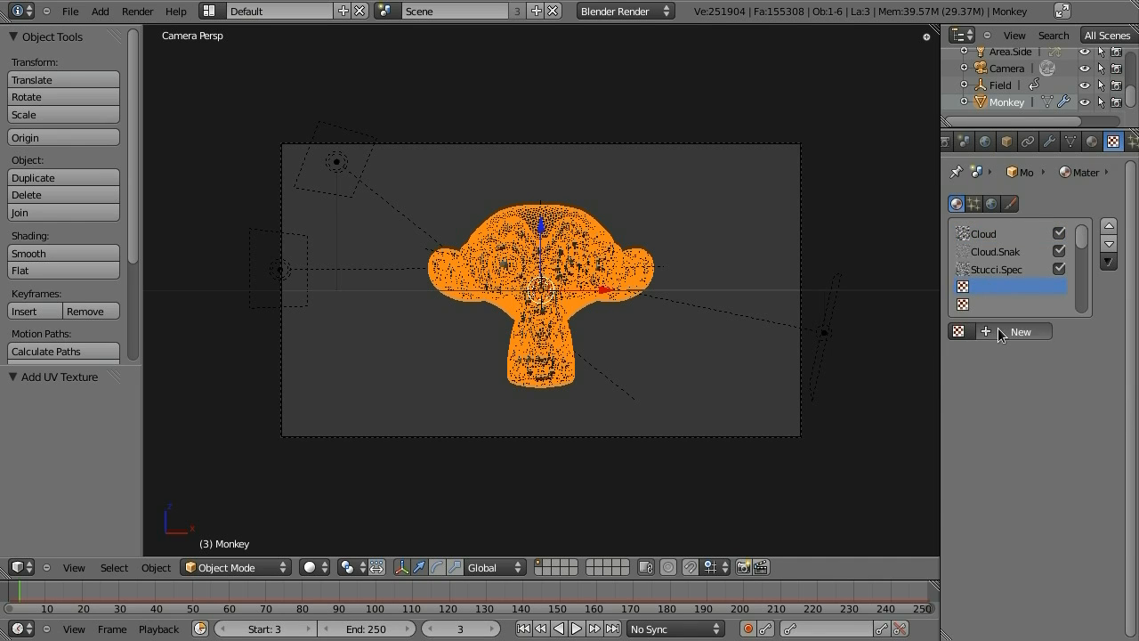
{"action": "left_click", "coordinate": [999, 333]}
{"action": "left_click", "coordinate": [1015, 353]}
{"action": "left_click", "coordinate": [1014, 319]}
{"action": "left_click", "coordinate": [988, 333]}
{"action": "type", "text": "Blend"}
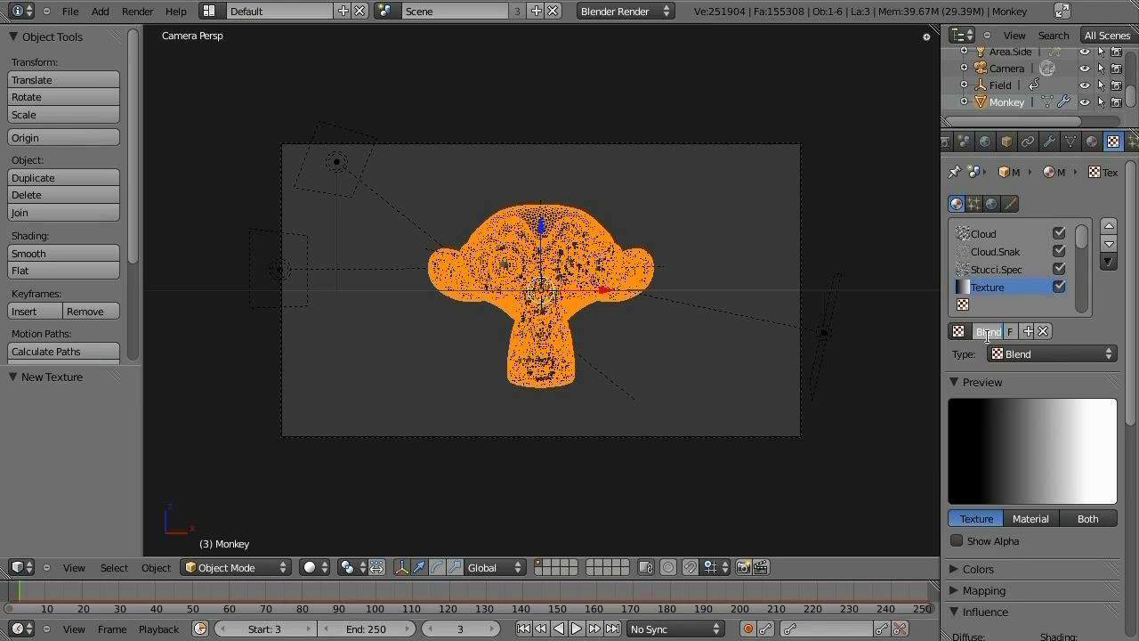
{"action": "key", "text": "Return"}
Enable the texture's color ramp and reverse it, placing the white stop at about 0.455 and the transparent black stop at 1.000
{"action": "scroll", "coordinate": [1136, 348], "scroll_direction": "down", "scroll_amount": 3}
{"action": "scroll", "coordinate": [1033, 401], "scroll_direction": "down", "scroll_amount": 1}
{"action": "left_click", "coordinate": [951, 432]}
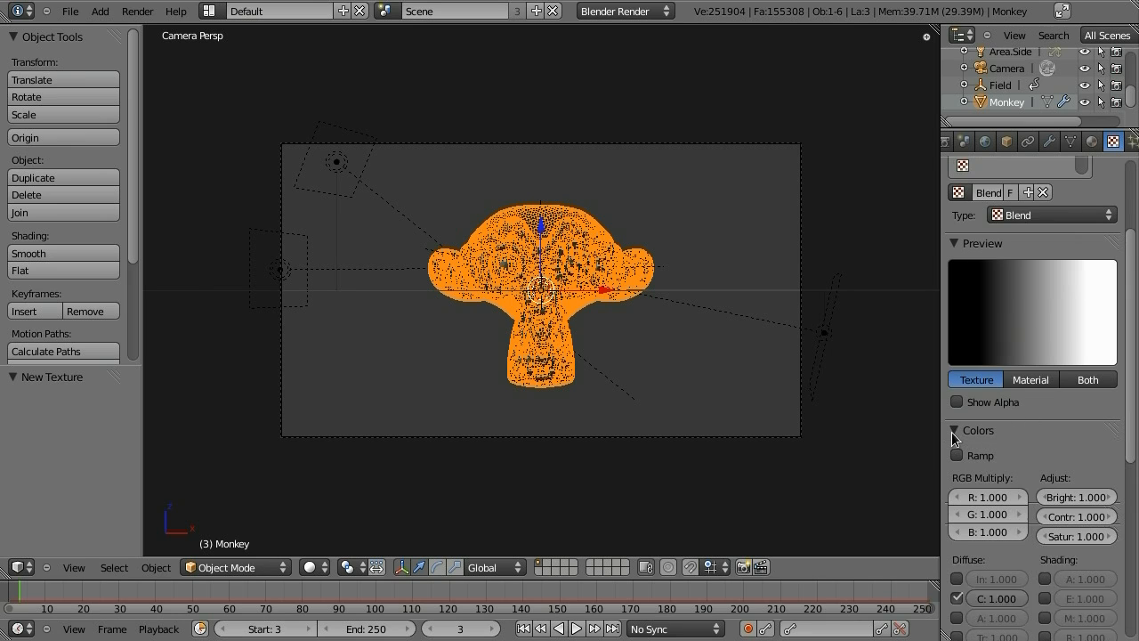
{"action": "left_click", "coordinate": [957, 455]}
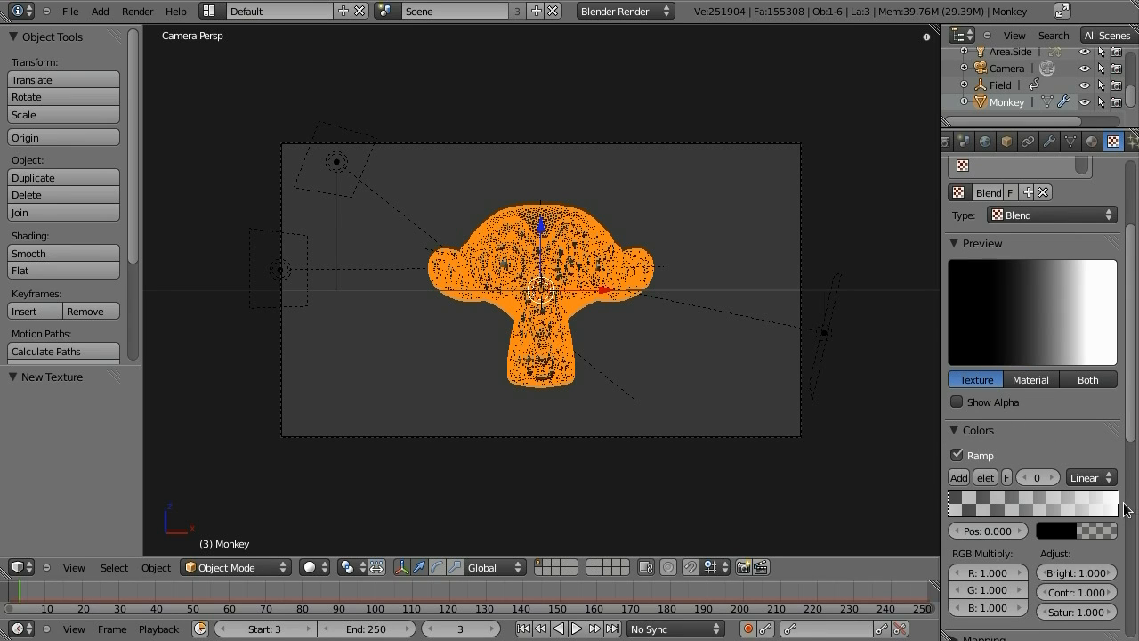
{"action": "left_click_drag", "start_coordinate": [1112, 504], "coordinate": [956, 507]}
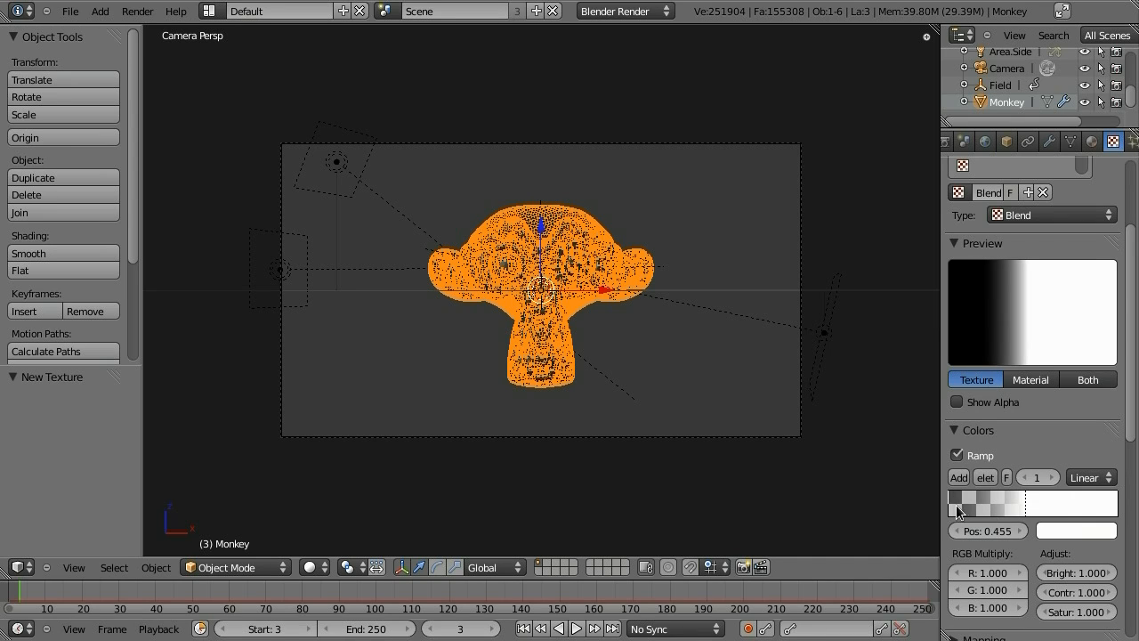
{"action": "left_click", "coordinate": [953, 509]}
{"action": "left_click_drag", "start_coordinate": [954, 512], "coordinate": [1128, 518]}
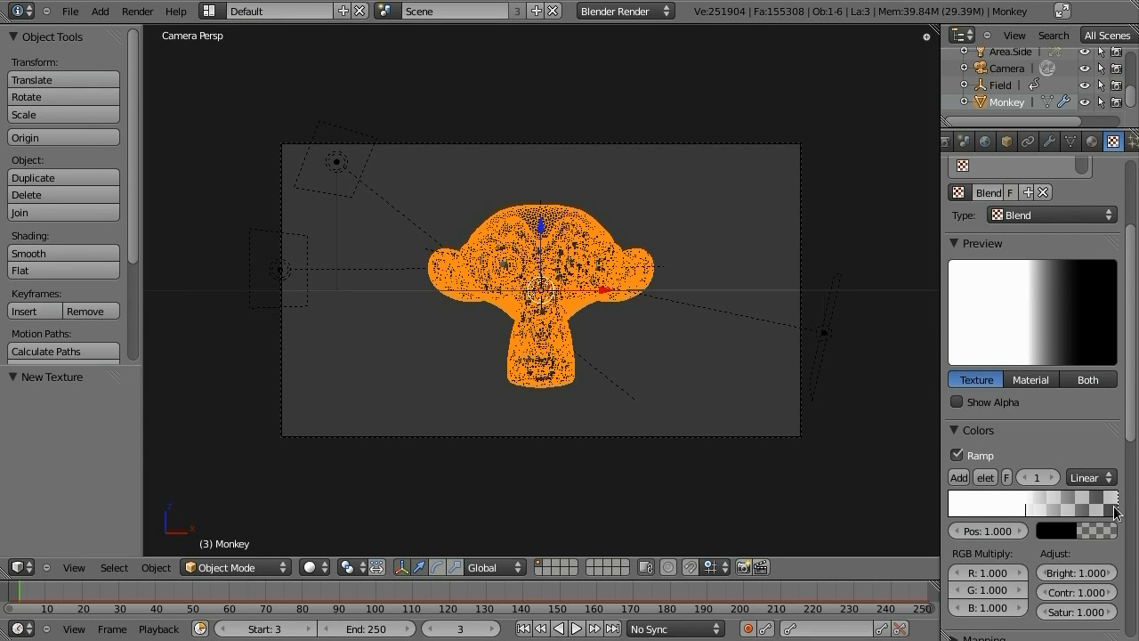
Move the ramp's white stop to about 0.534 and set the ramp interpolation to Ease
{"action": "left_click_drag", "start_coordinate": [1029, 509], "coordinate": [1044, 509]}
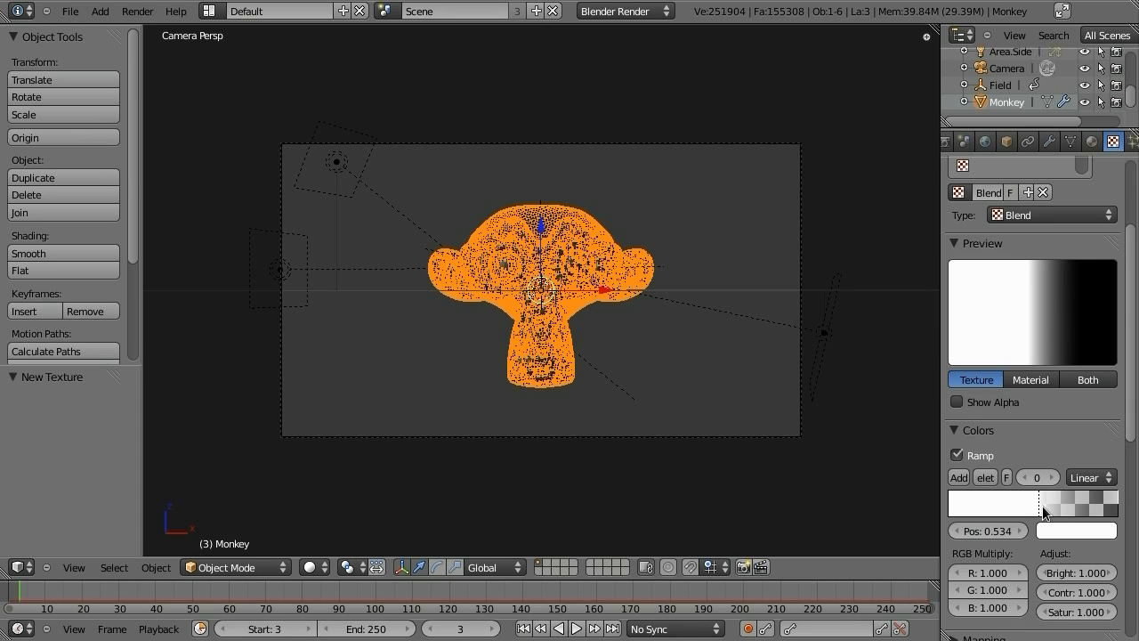
{"action": "left_click", "coordinate": [1093, 478]}
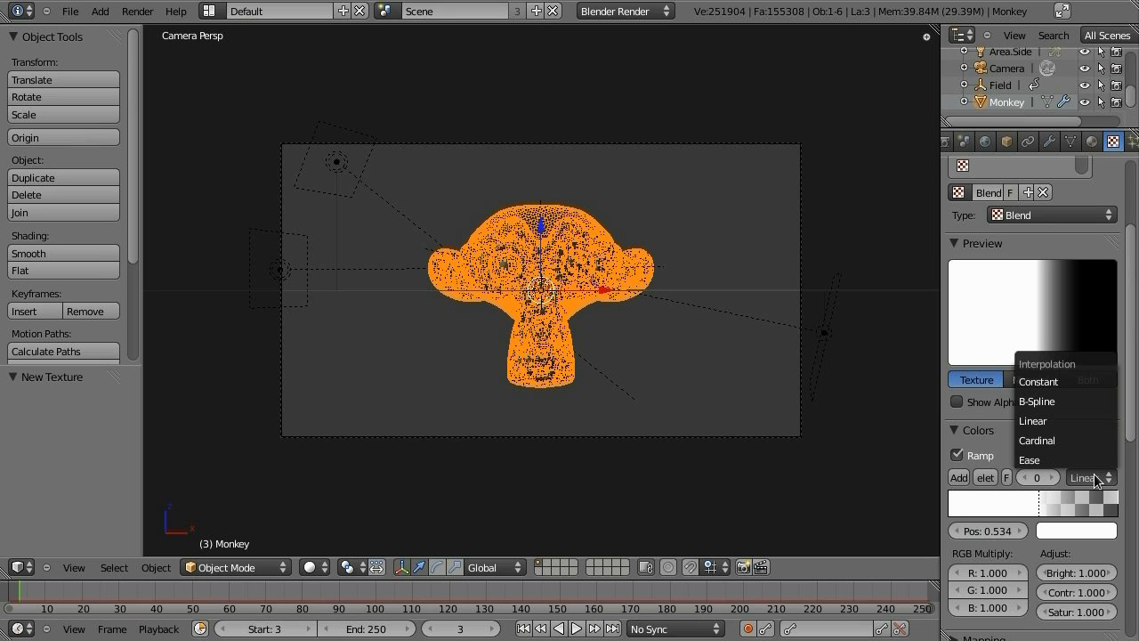
{"action": "left_click", "coordinate": [1068, 461]}
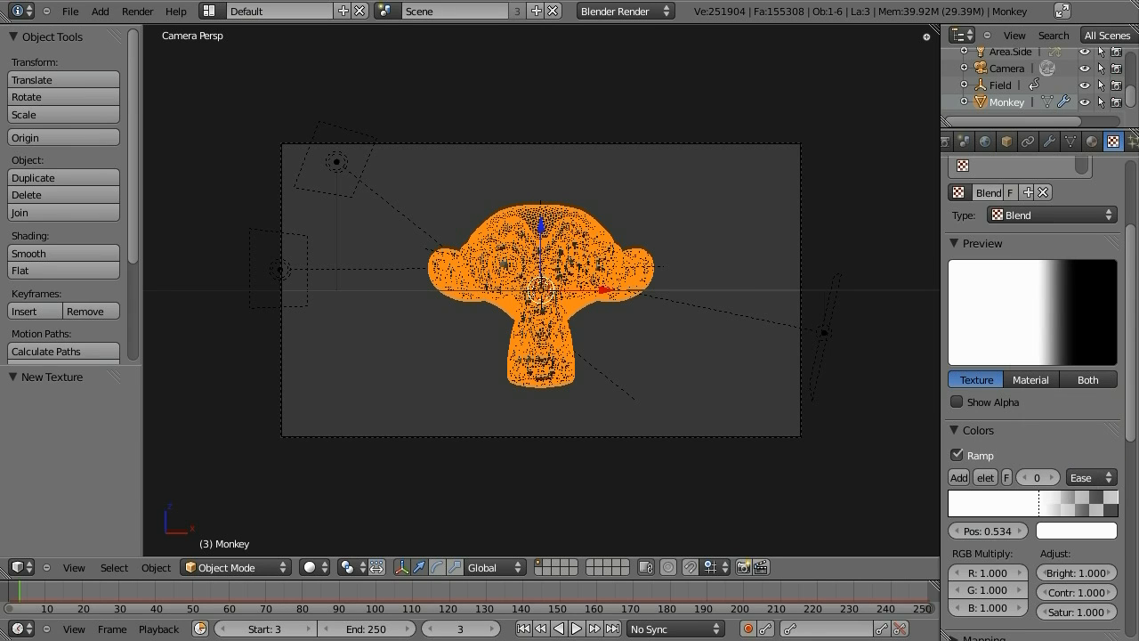
Map the Fade.Blend texture with UV coordinates using the UVTex layer
{"action": "scroll", "coordinate": [1130, 453], "scroll_direction": "down", "scroll_amount": 3}
{"action": "scroll", "coordinate": [1077, 385], "scroll_direction": "down", "scroll_amount": 9}
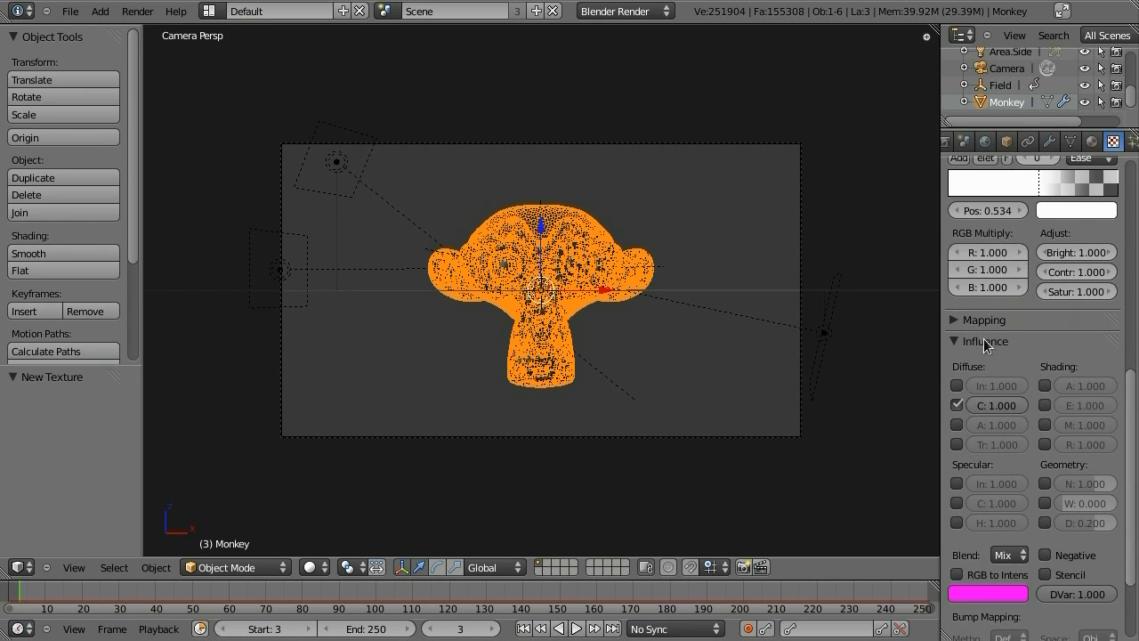
{"action": "left_click", "coordinate": [1059, 345]}
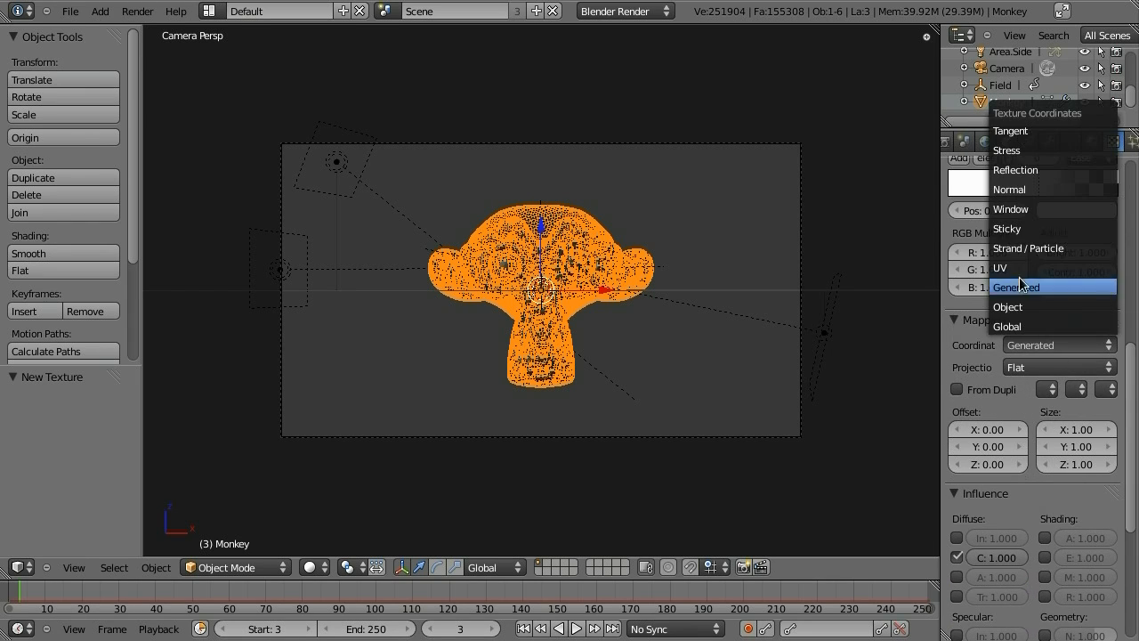
{"action": "left_click", "coordinate": [1019, 265]}
{"action": "left_click", "coordinate": [1023, 367]}
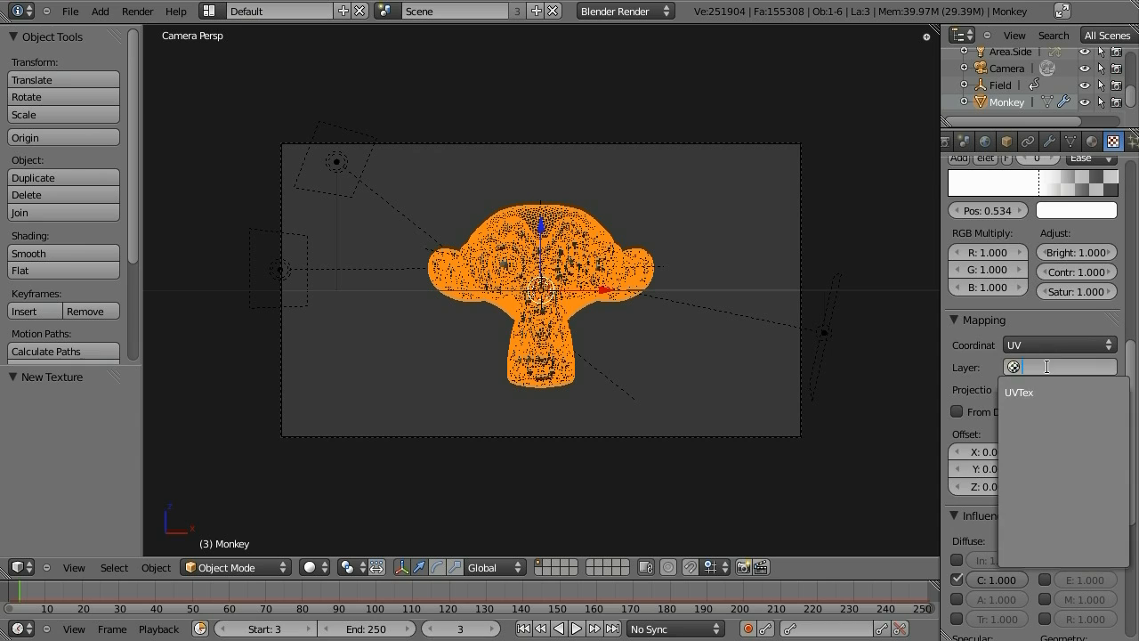
{"action": "left_click", "coordinate": [1032, 391]}
Make the Fade.Blend texture influence the material's alpha instead of its diffuse color
{"action": "left_click_drag", "start_coordinate": [1133, 377], "coordinate": [1138, 469]}
{"action": "left_click", "coordinate": [957, 343]}
{"action": "left_click", "coordinate": [957, 363]}
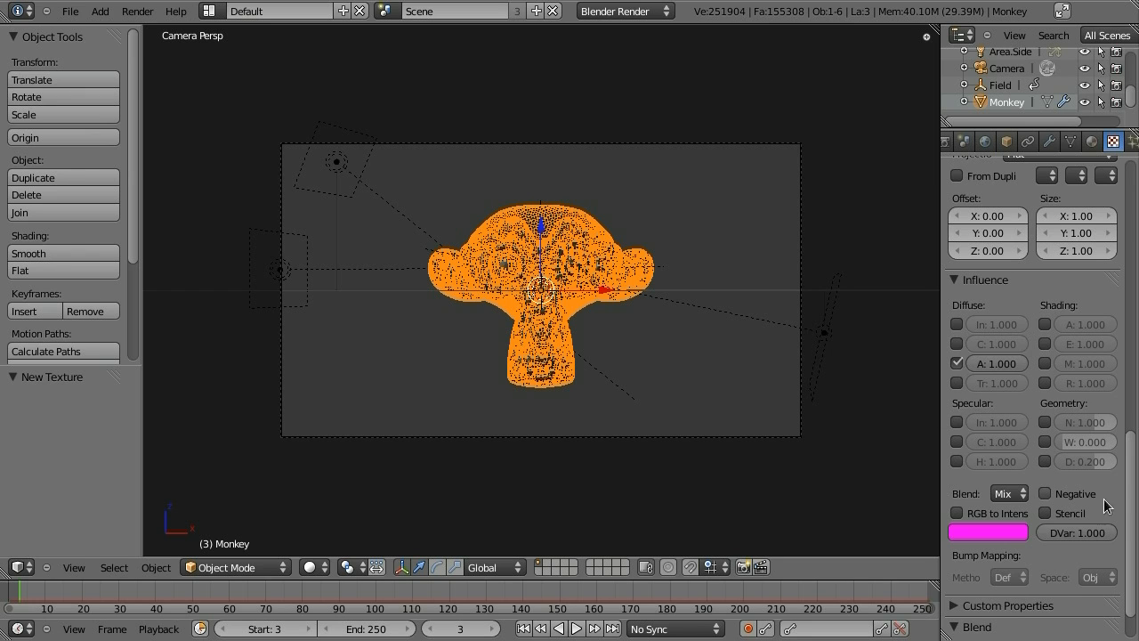
{"action": "left_click_drag", "start_coordinate": [1135, 498], "coordinate": [1135, 267]}
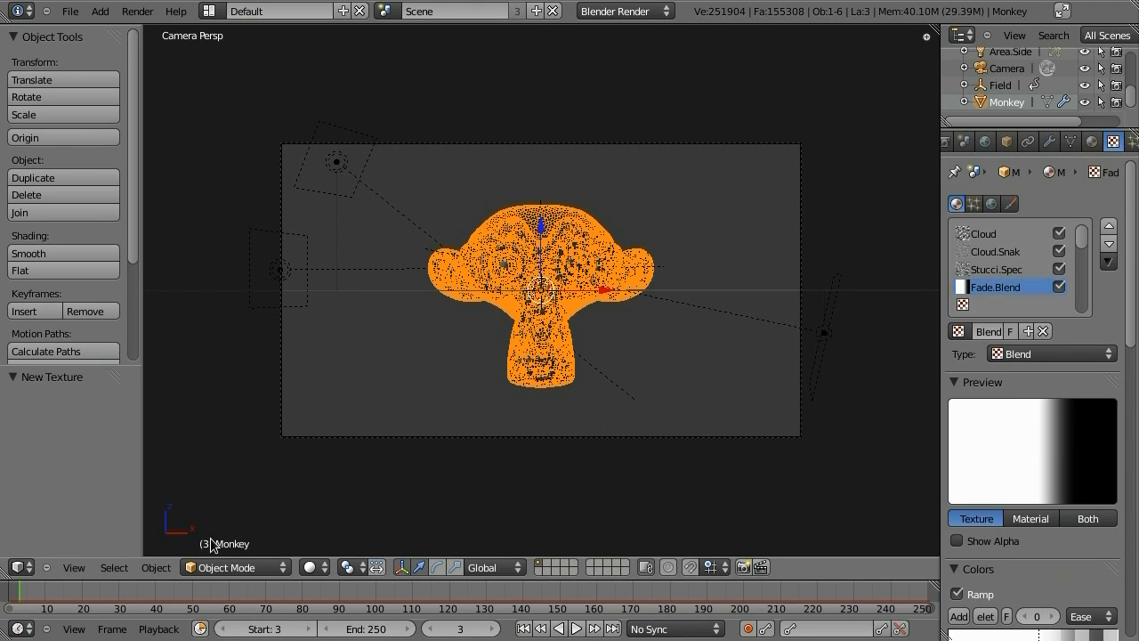
Render frame 9 to check the fading material and review its transparency settings
{"action": "left_click", "coordinate": [43, 592]}
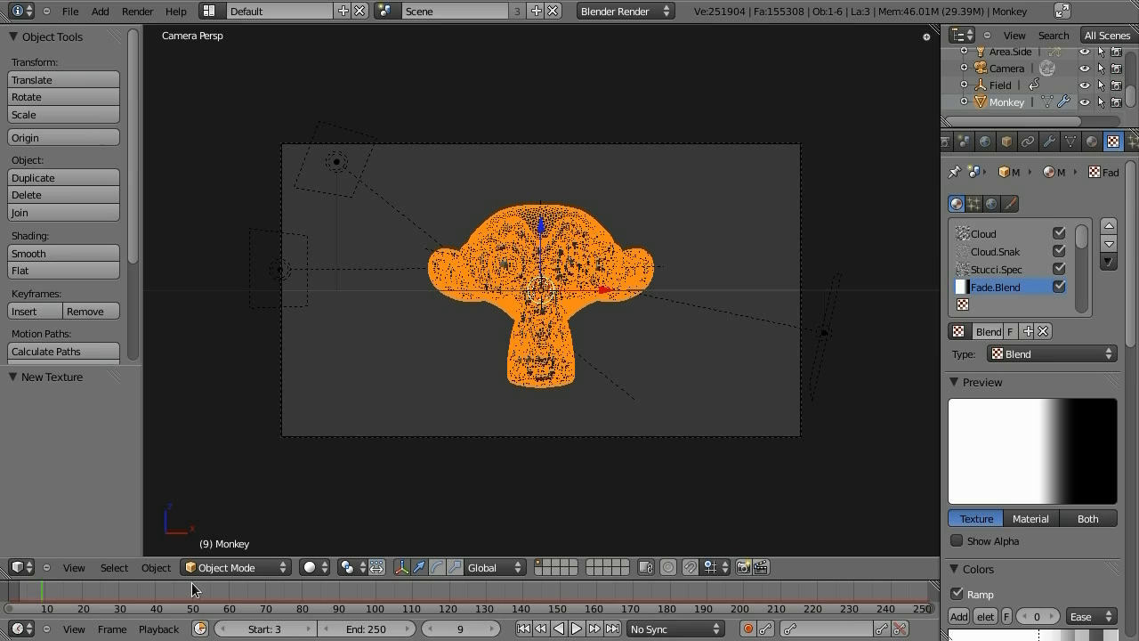
{"action": "key", "text": "Left"}
{"action": "key", "text": "F12"}
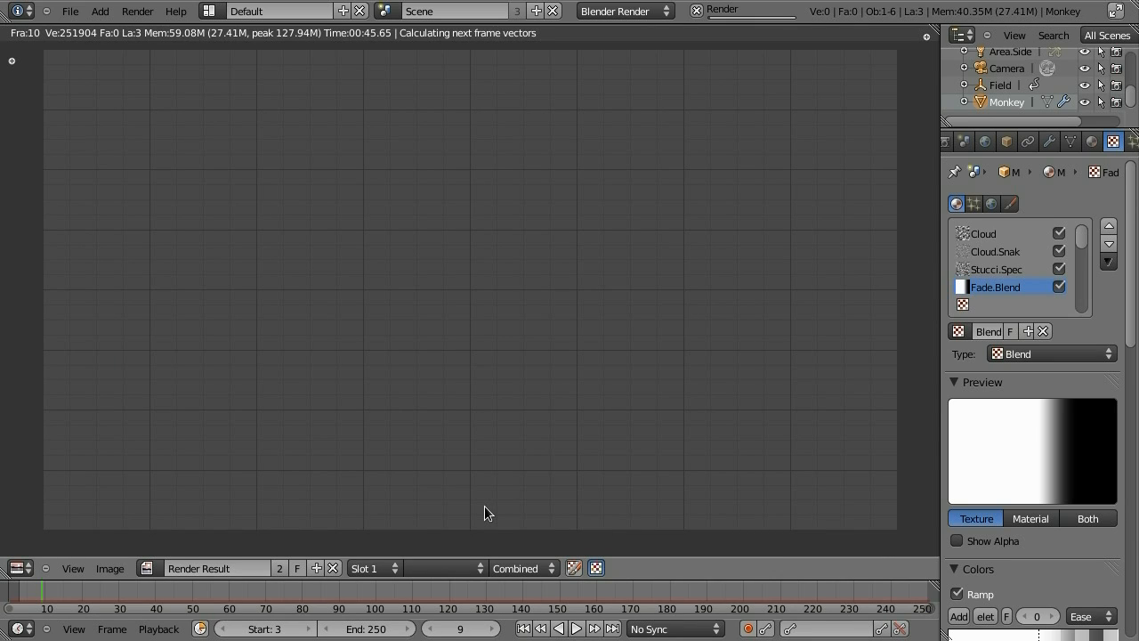
{"action": "left_click", "coordinate": [1092, 141]}
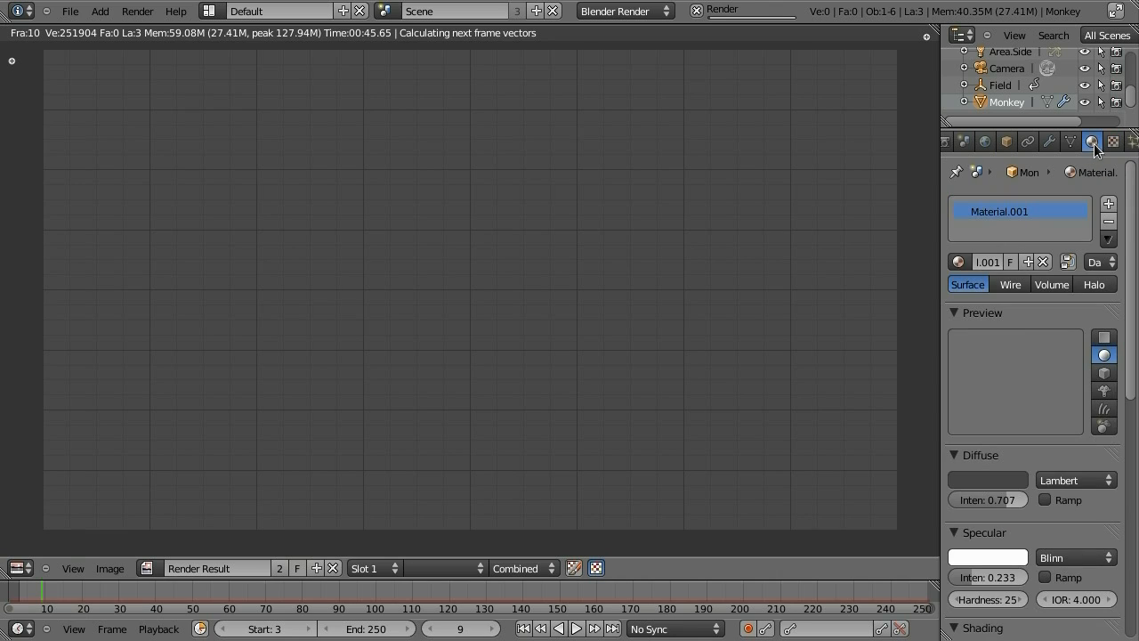
{"action": "scroll", "coordinate": [1128, 235], "scroll_direction": "down", "scroll_amount": 4}
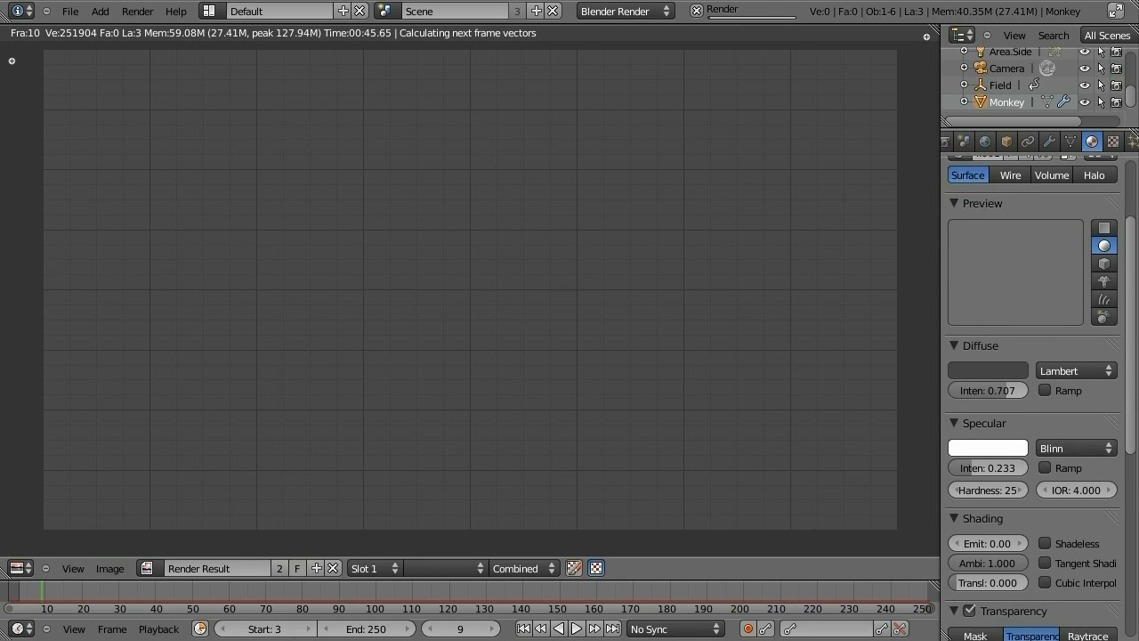
{"action": "scroll", "coordinate": [1032, 398], "scroll_direction": "down", "scroll_amount": 6}
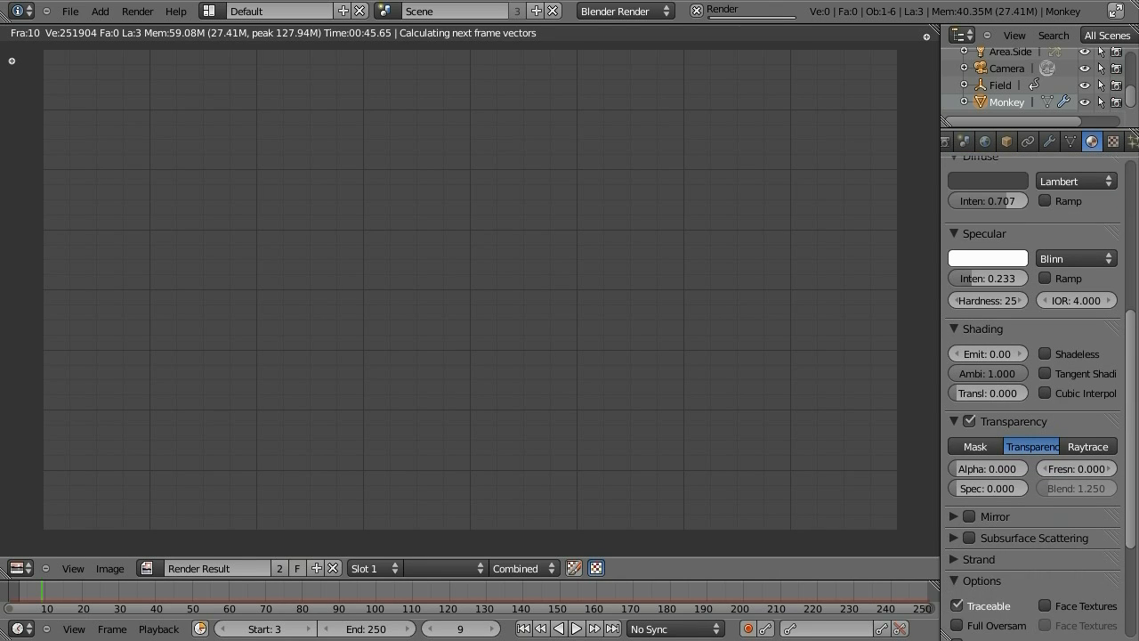
{"action": "scroll", "coordinate": [1033, 398], "scroll_direction": "down", "scroll_amount": 2}
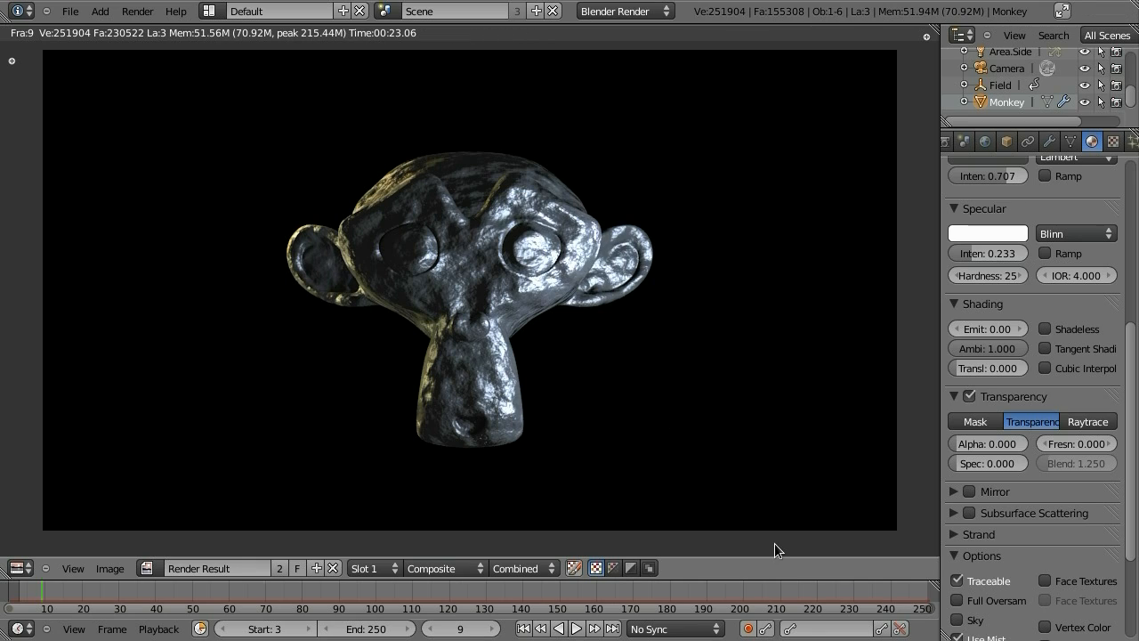
Go to frame 229 and render it to check how the particles fade late in the animation
{"action": "left_click", "coordinate": [853, 593]}
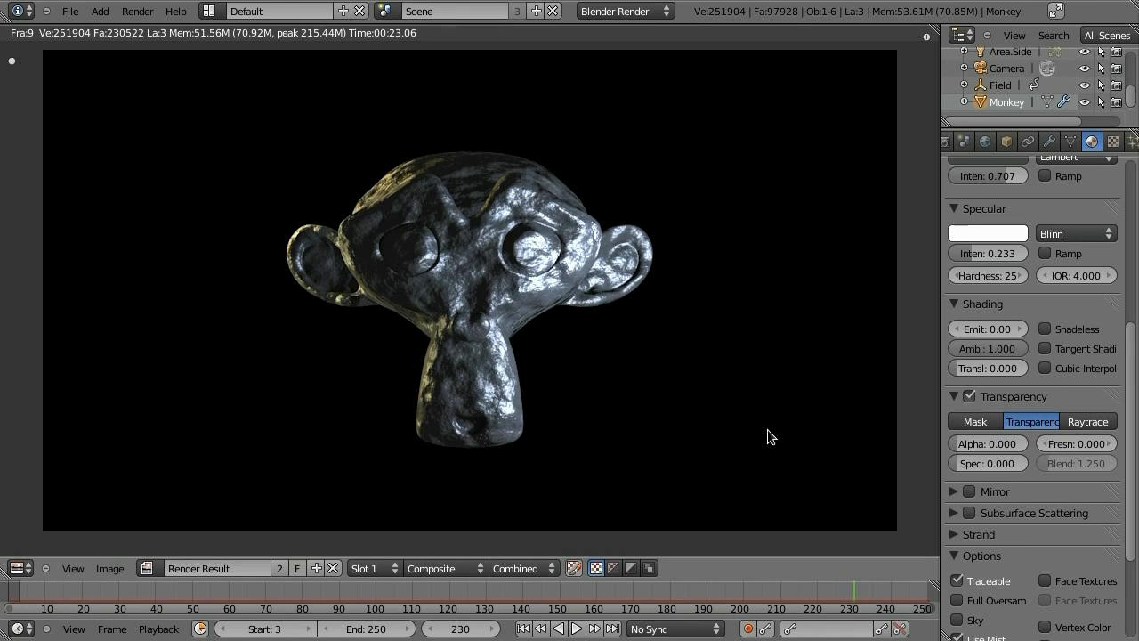
{"action": "key", "text": "F11"}
{"action": "key", "text": "F11"}
{"action": "key", "text": "Left"}
{"action": "key", "text": "F12"}
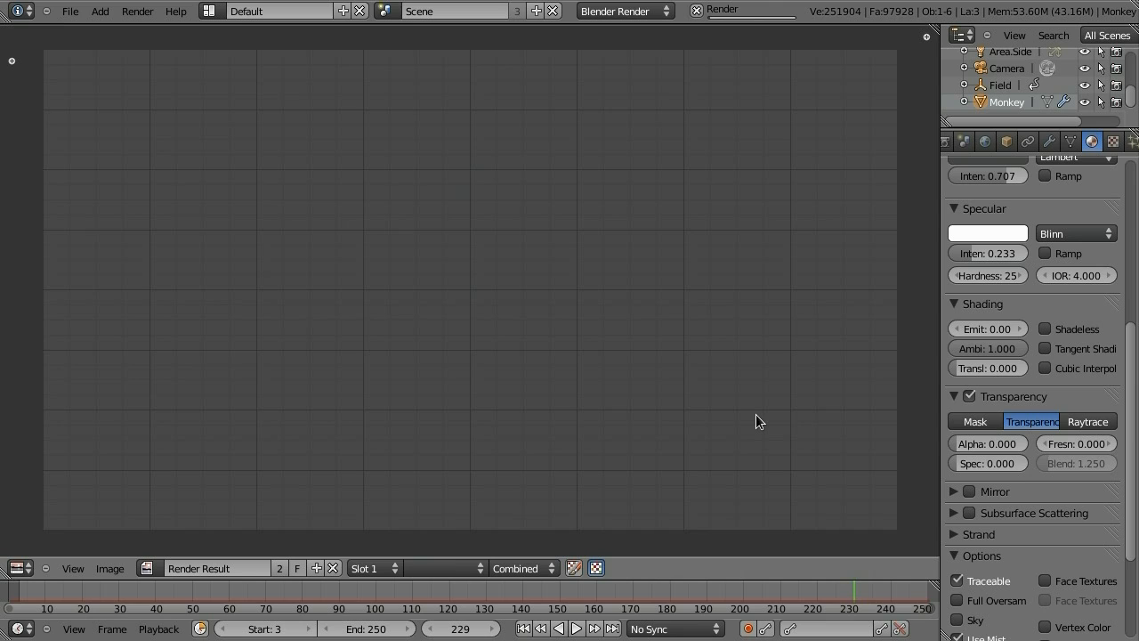